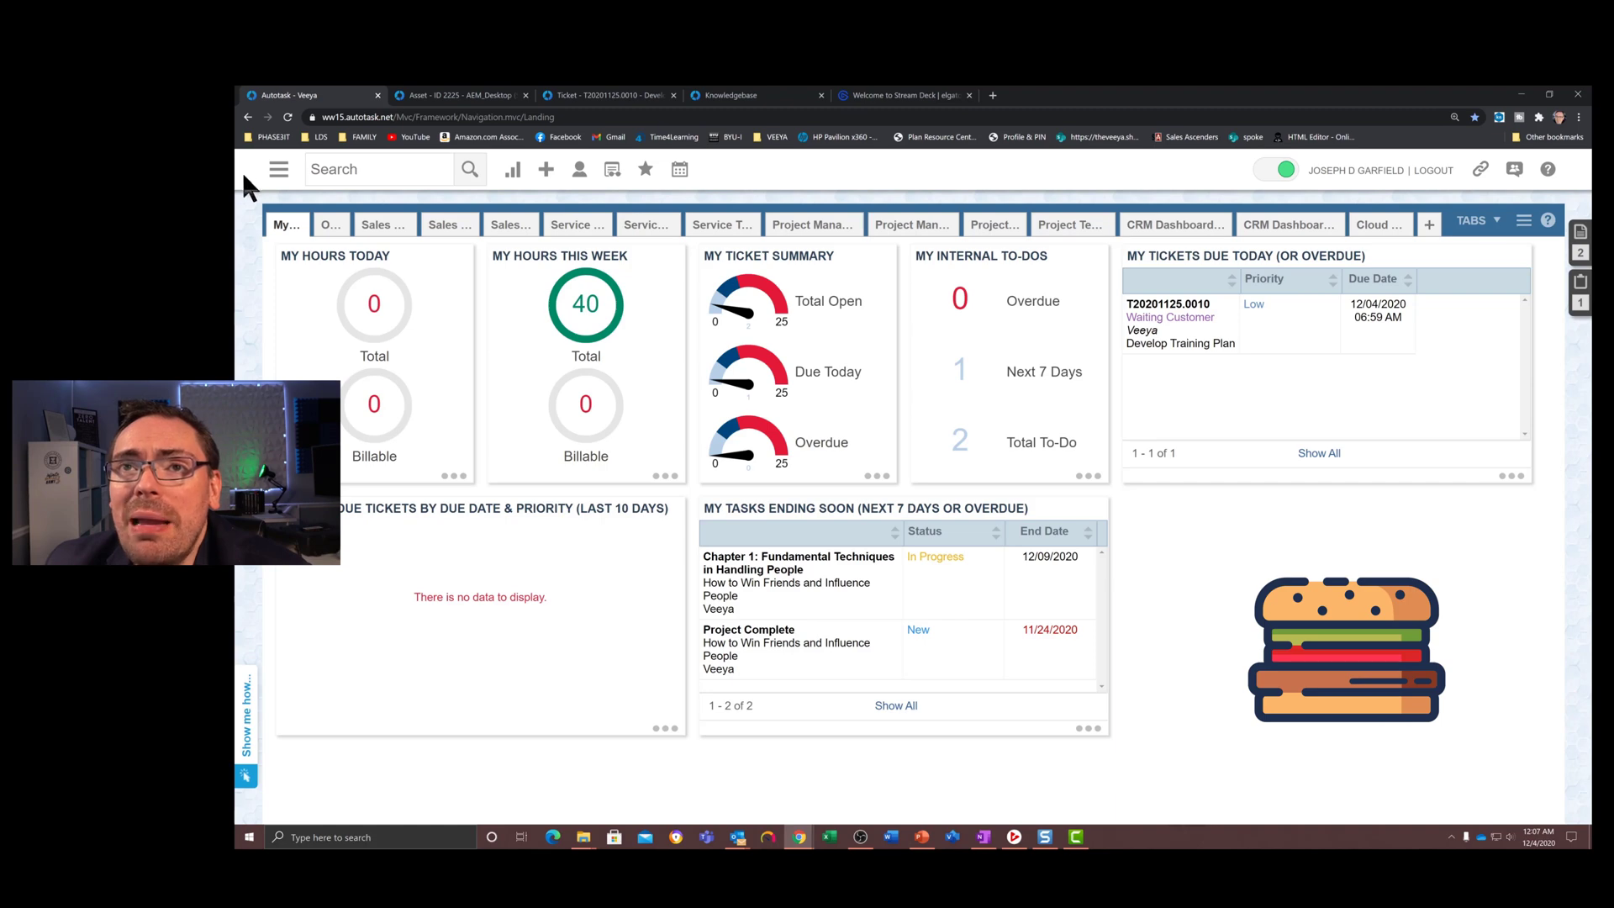
Open the Knowledgebase Articles search and look for articles matching "template".
click(281, 172)
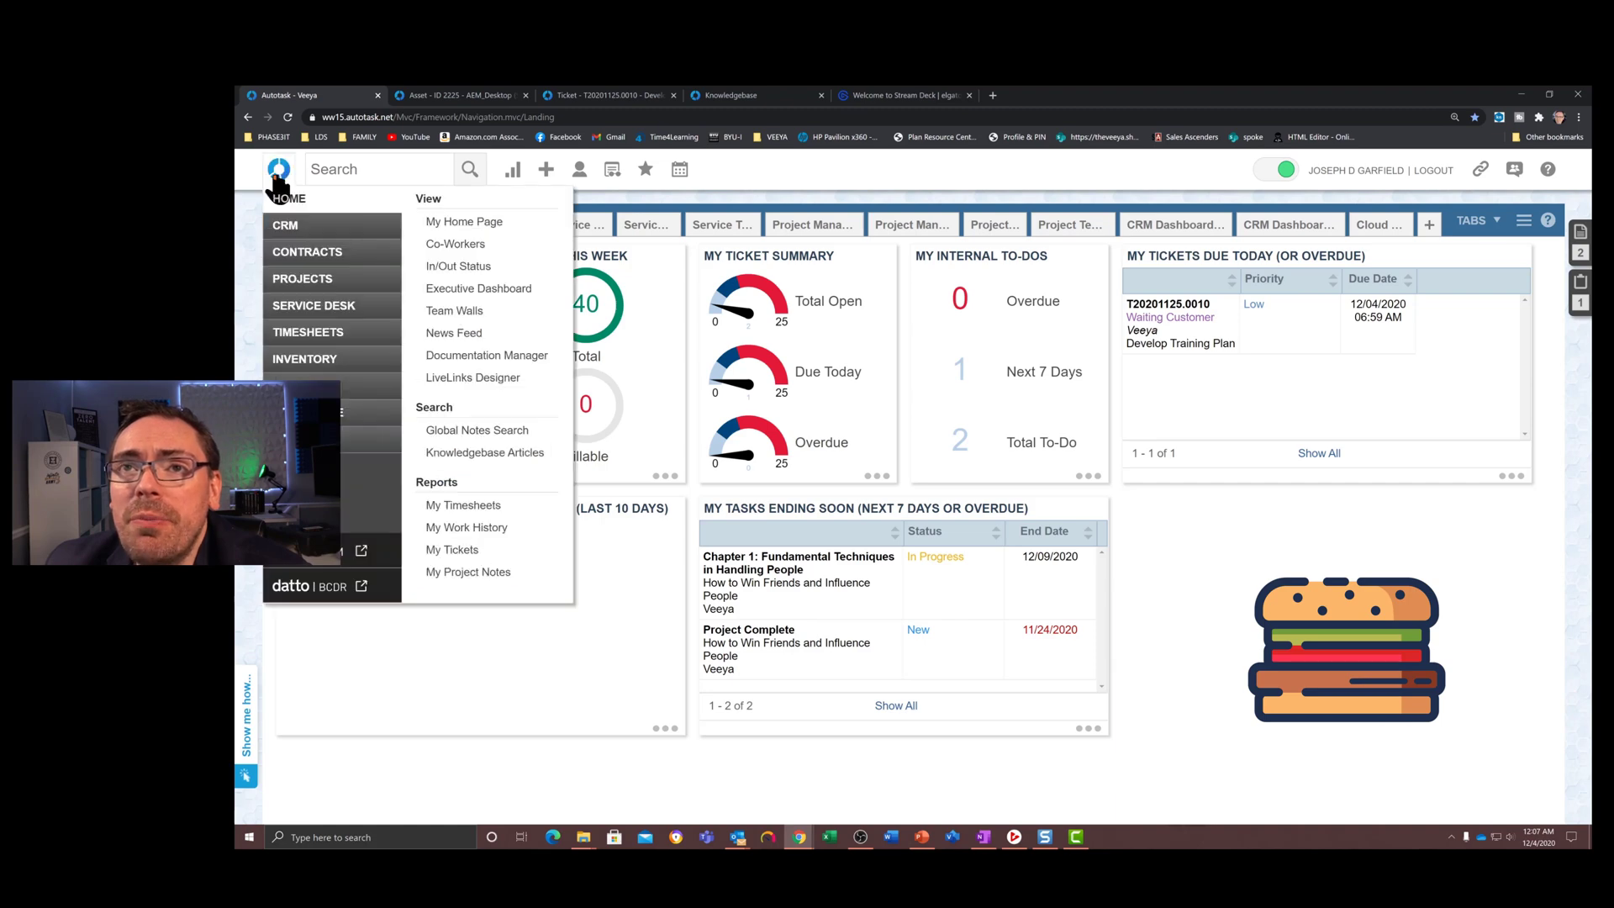
click(500, 454)
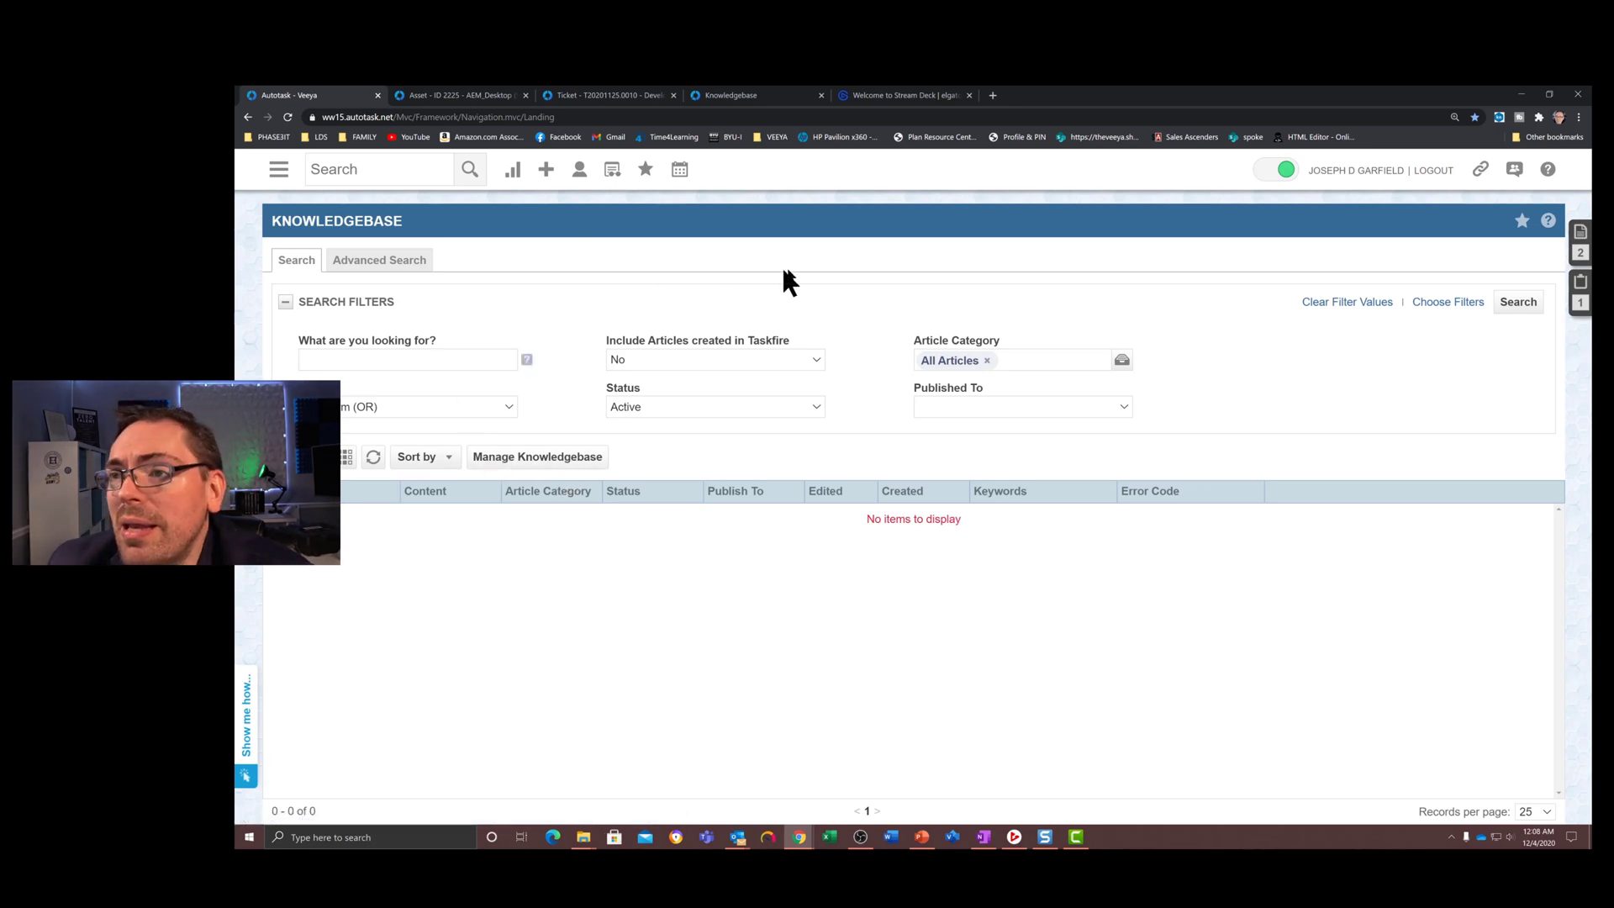
click(389, 361)
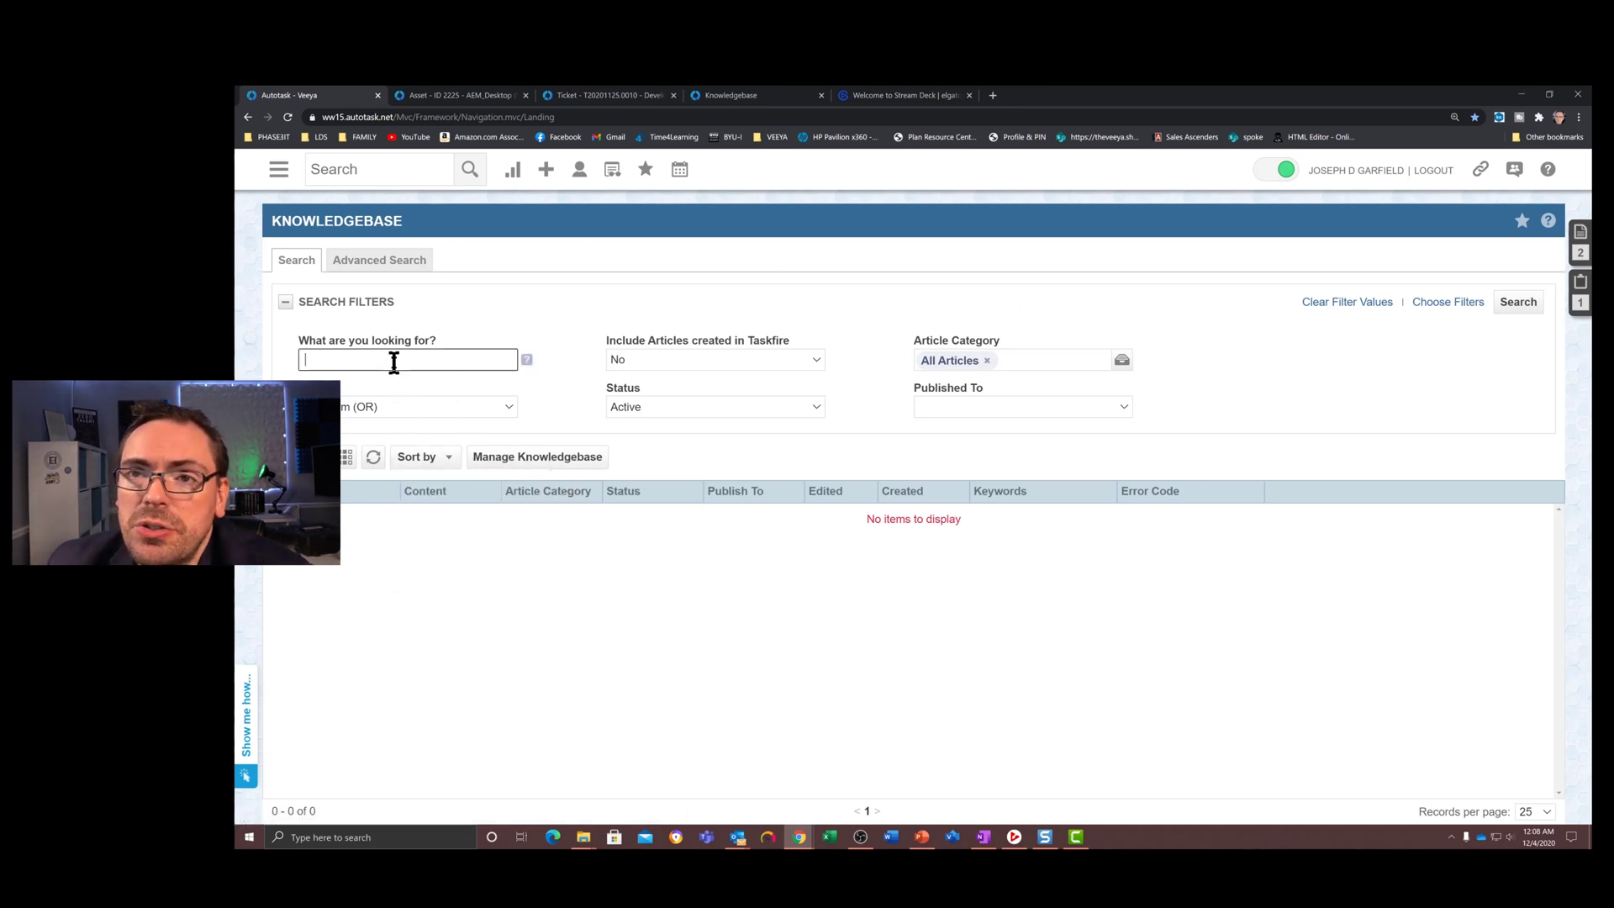
text(templa)
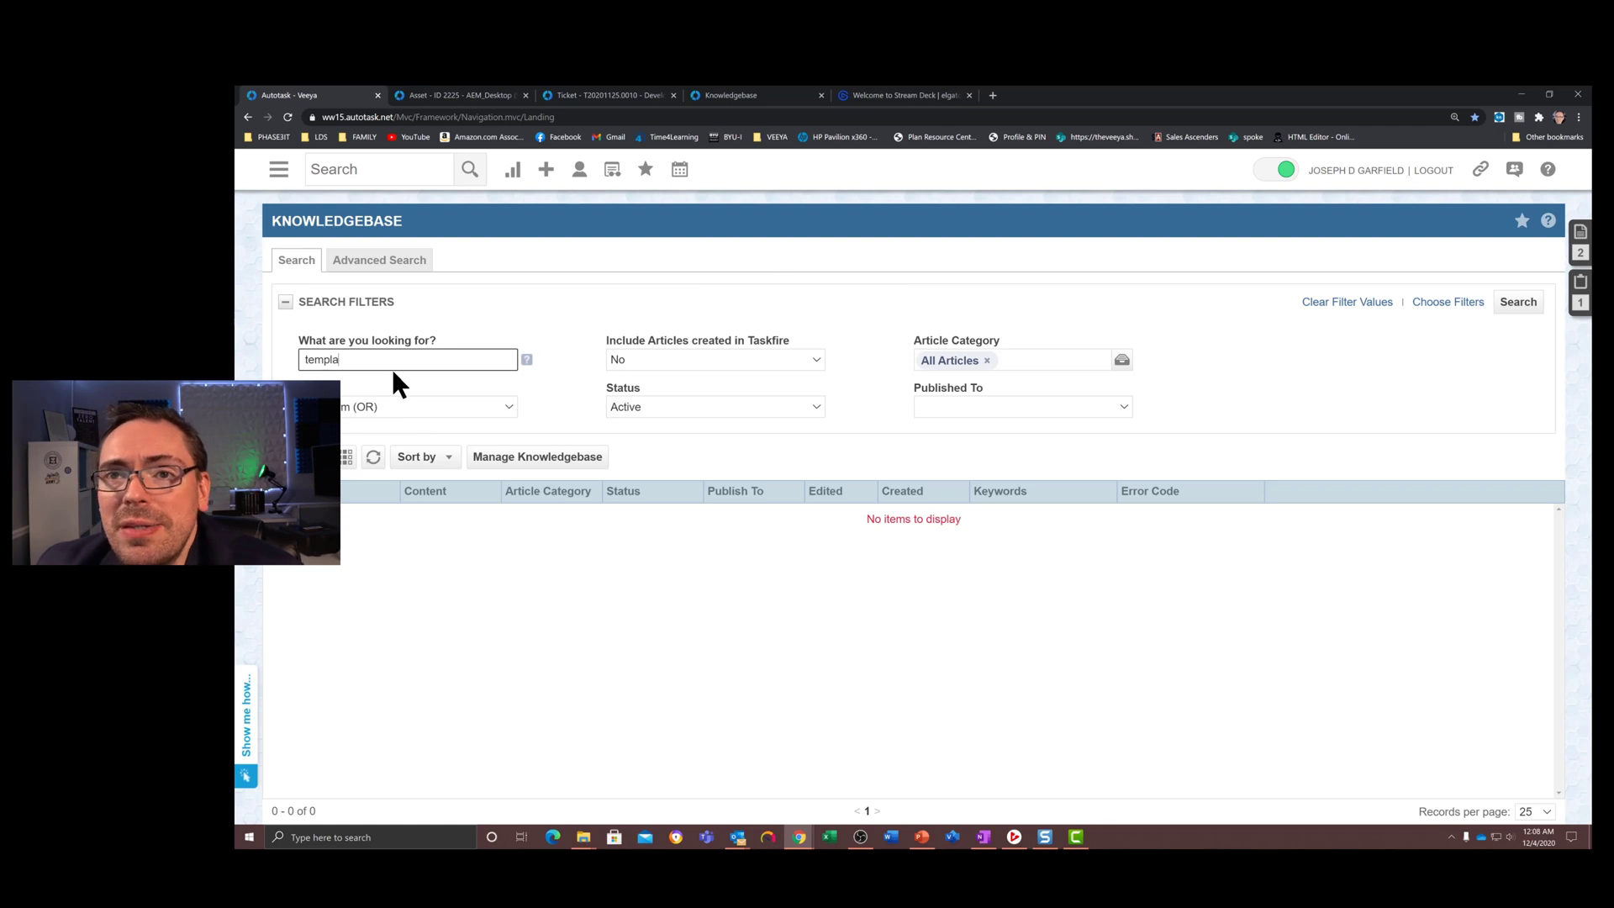
text(te)
key(Return)
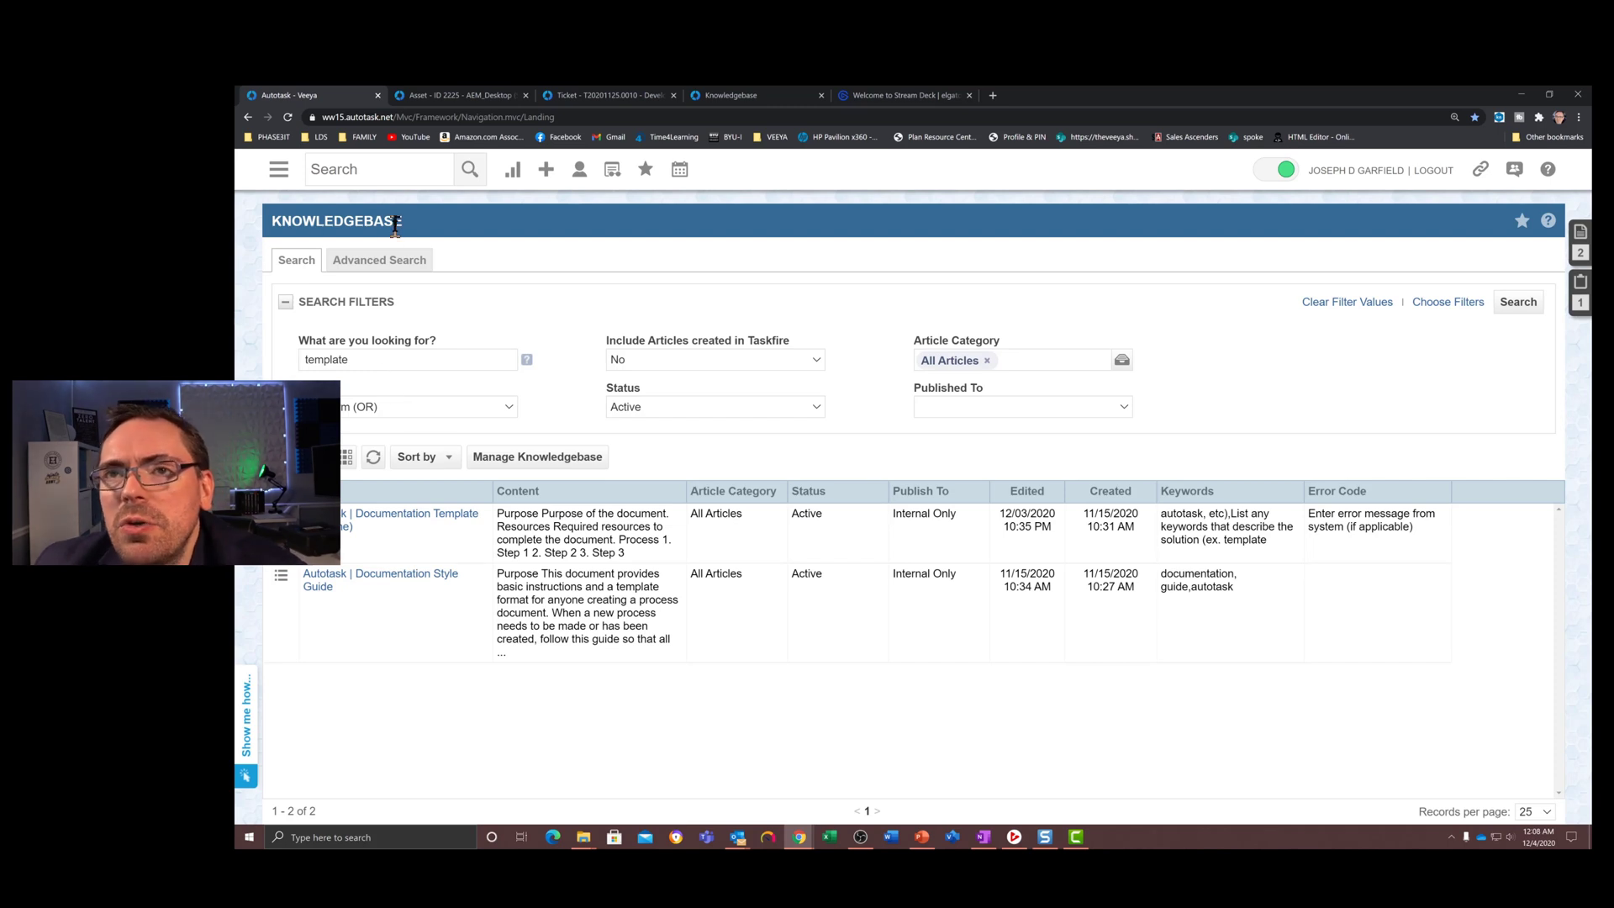
View the advanced article search filters and the category list in the Knowledgebase management settings.
click(389, 274)
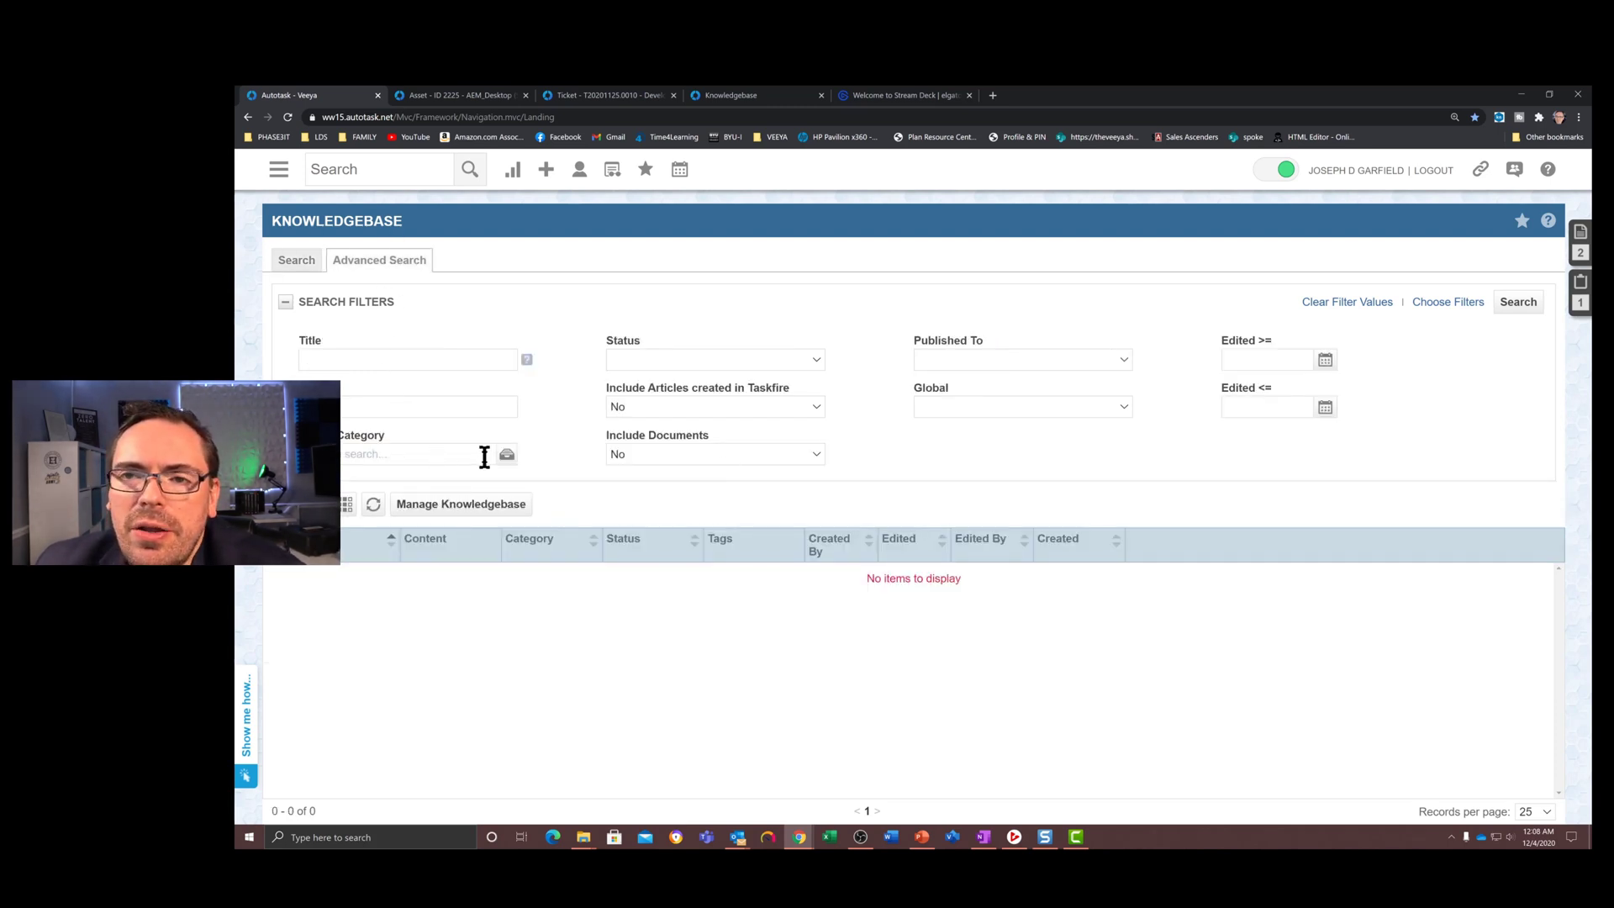
click(462, 504)
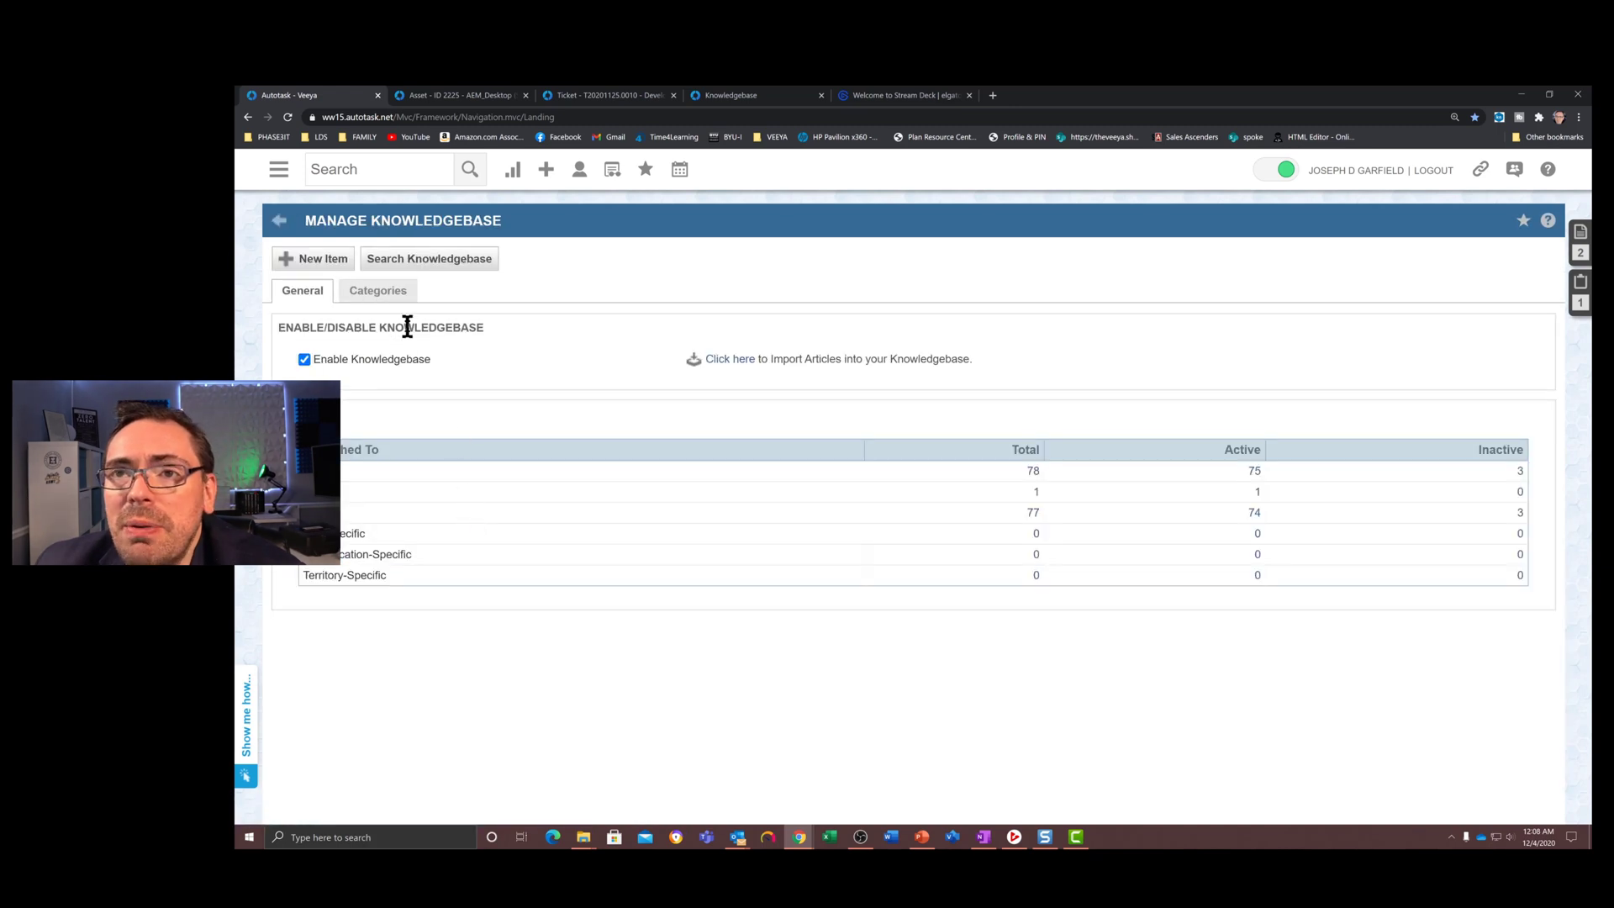
click(386, 291)
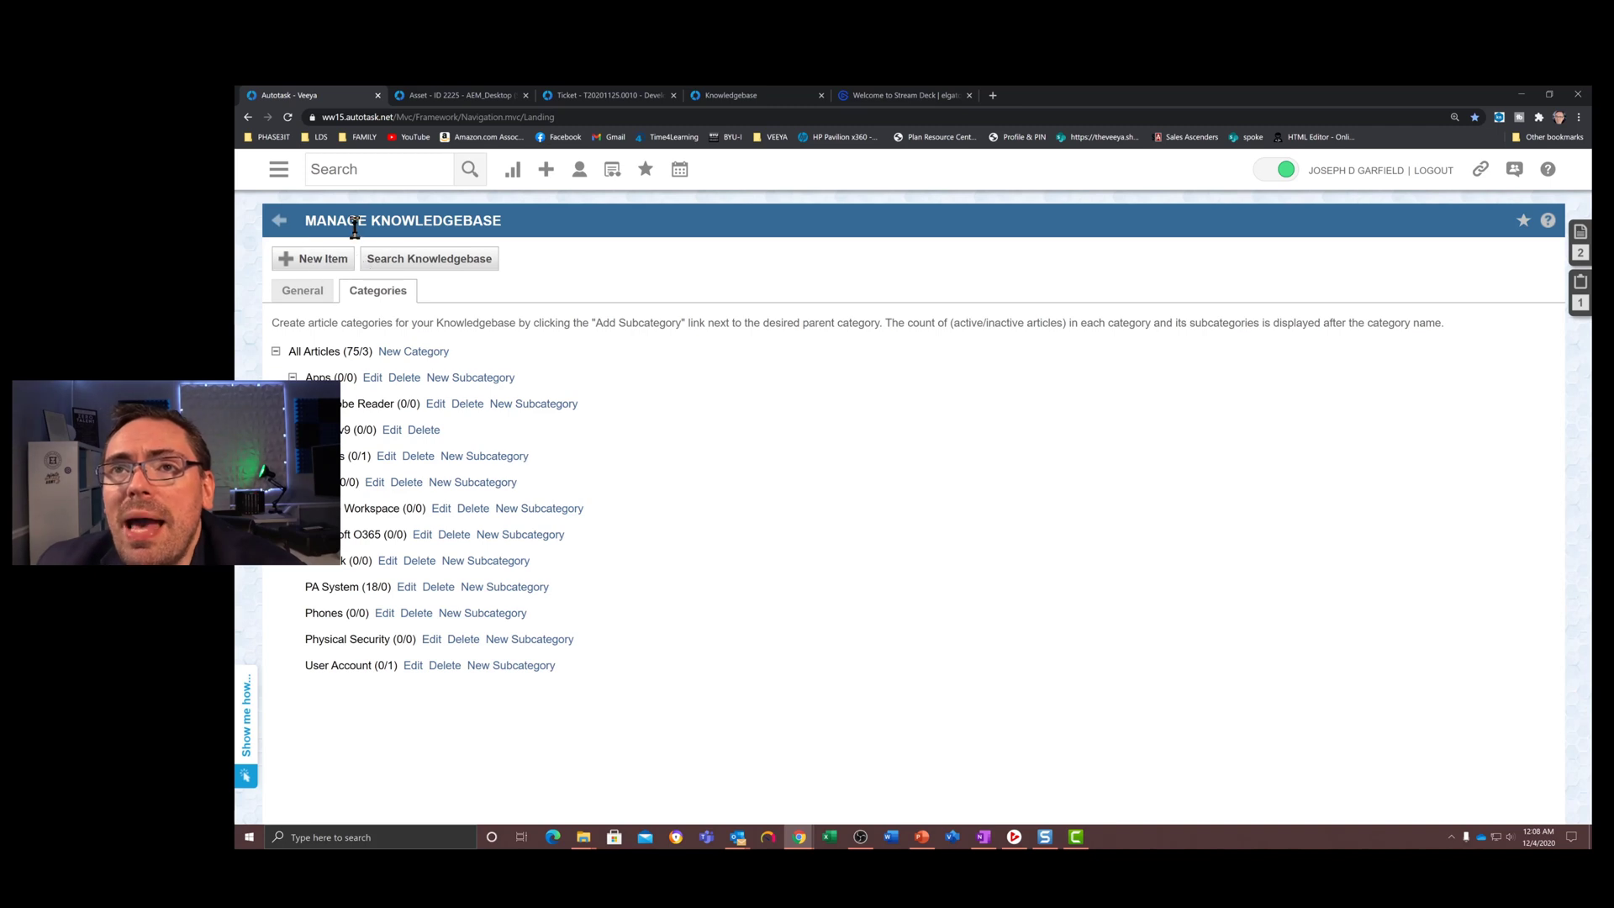
Return to the Knowledgebase article search and run the search for "template" again.
click(278, 169)
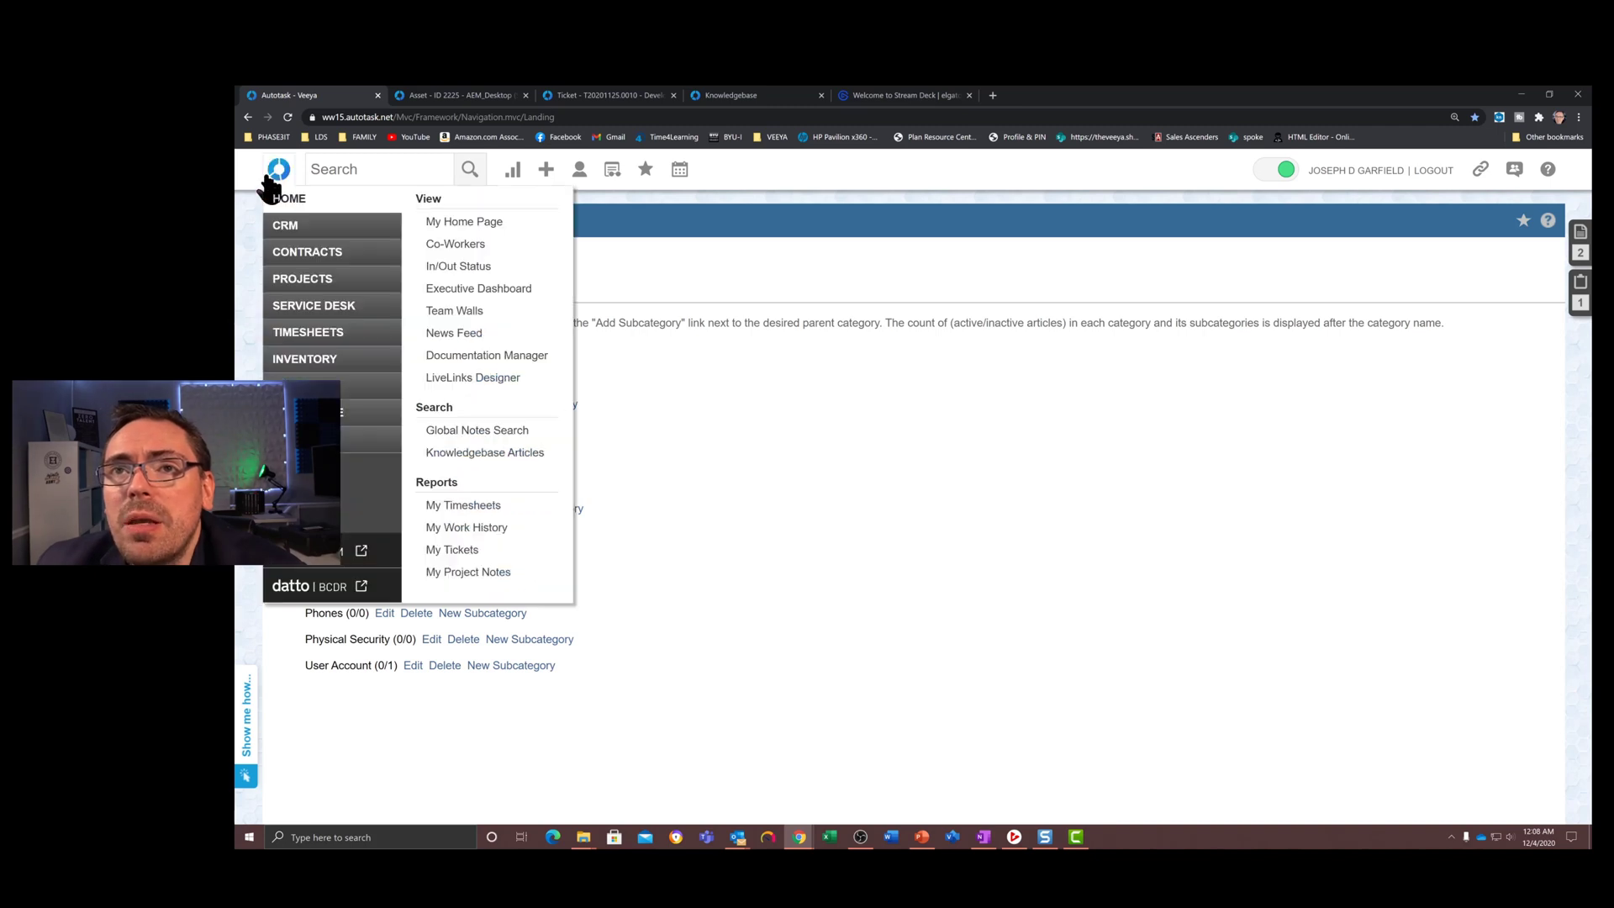
click(522, 454)
mouse_move(393, 462)
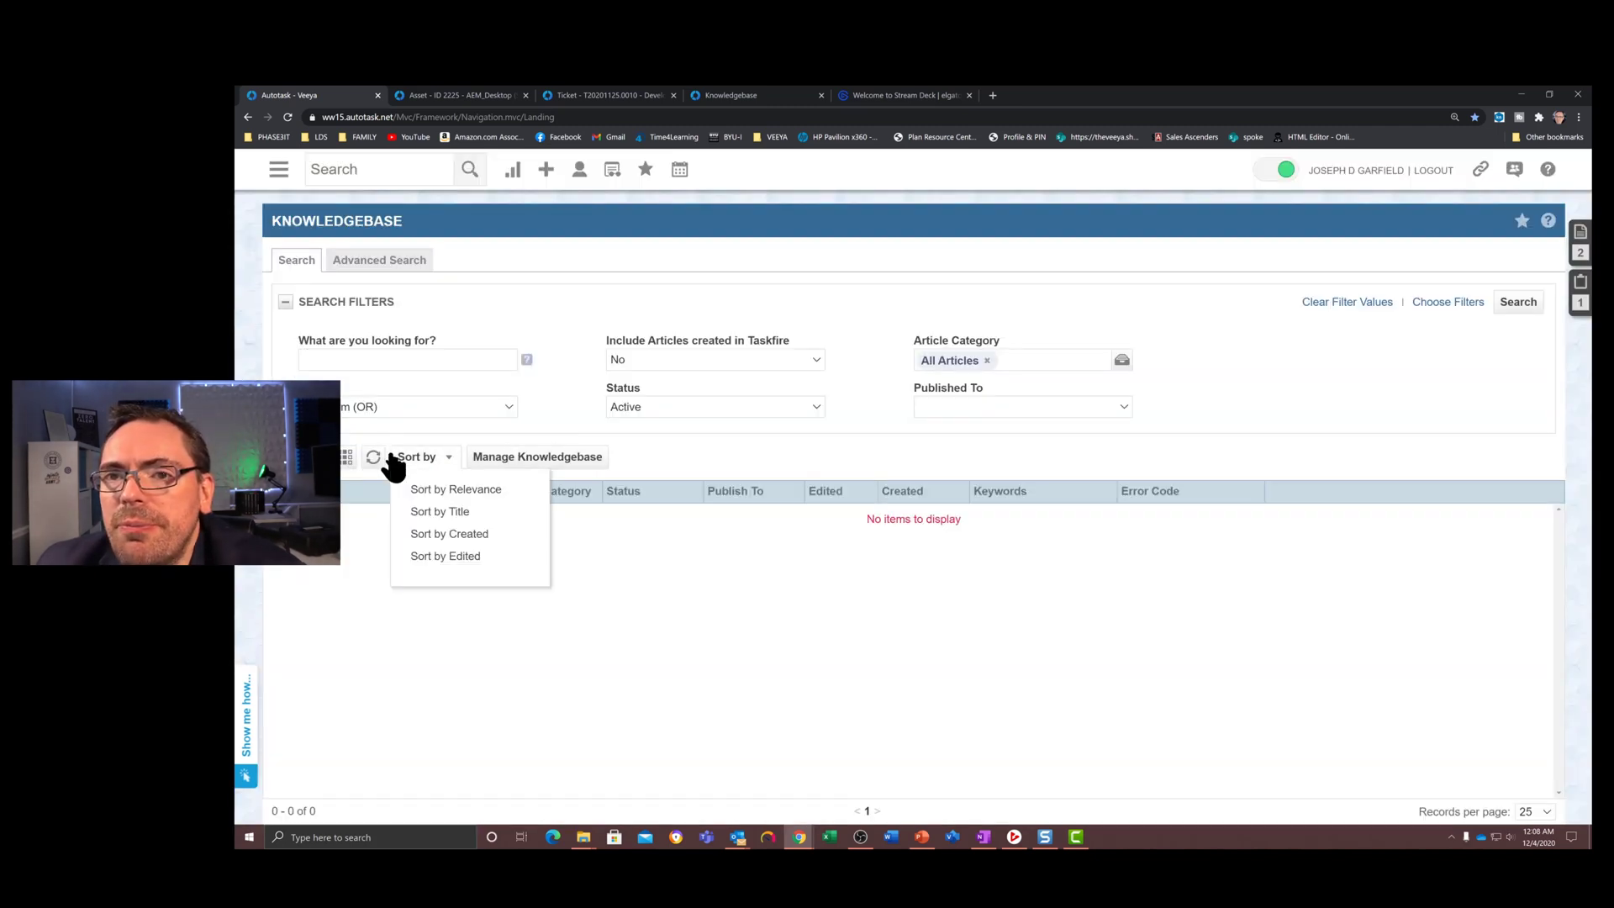
click(375, 361)
text(tem)
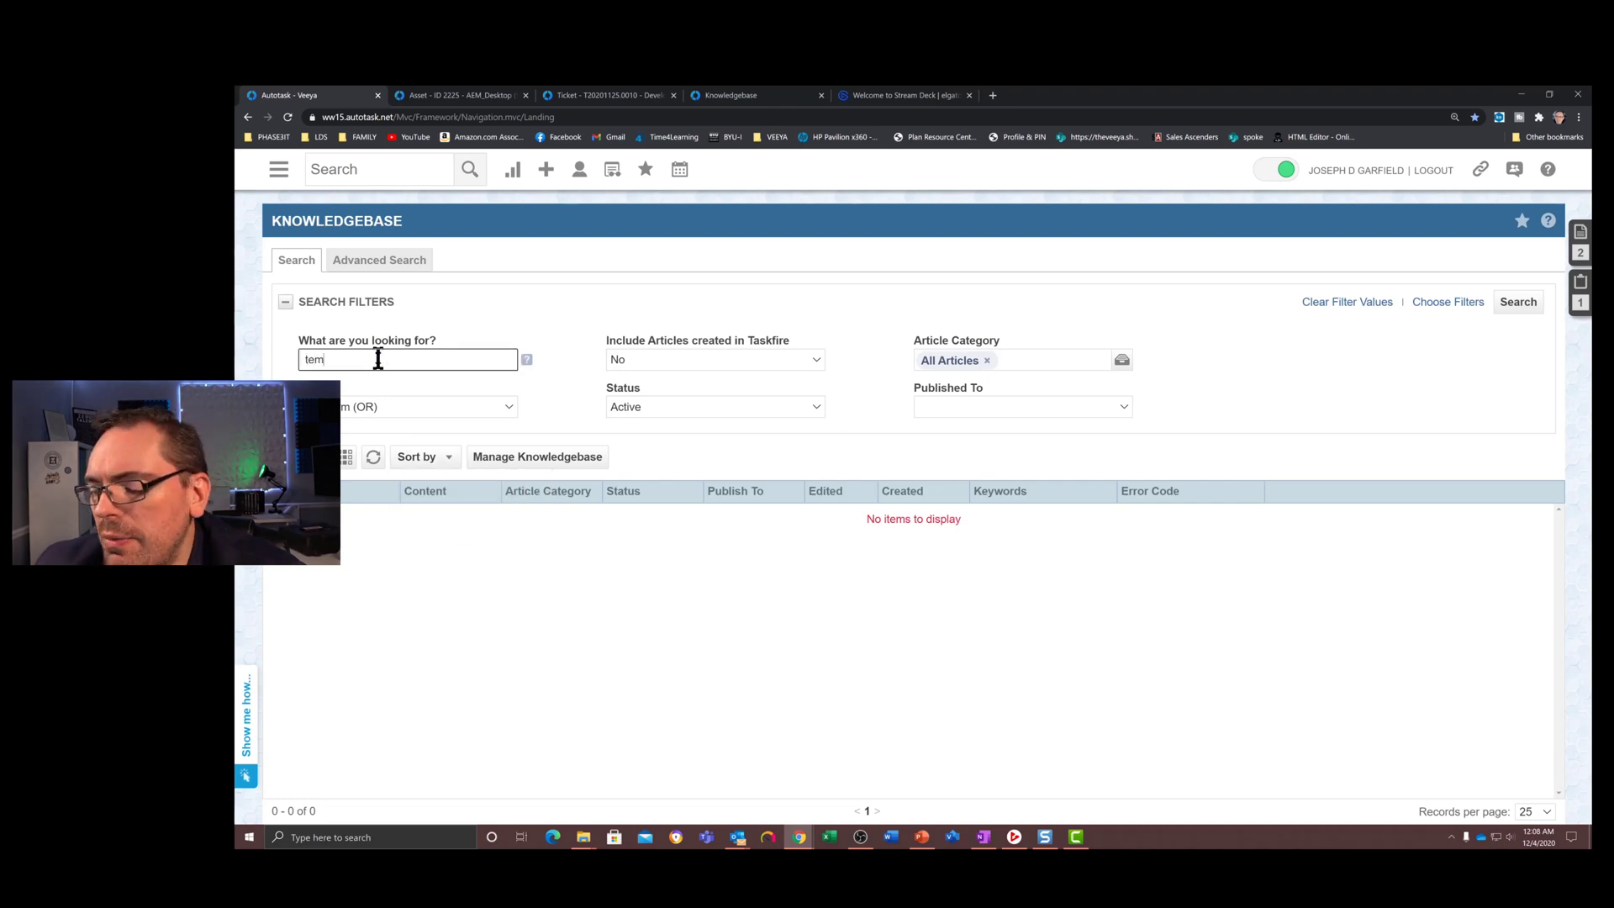
text(pla)
key(BackSpace)
text(late)
key(Return)
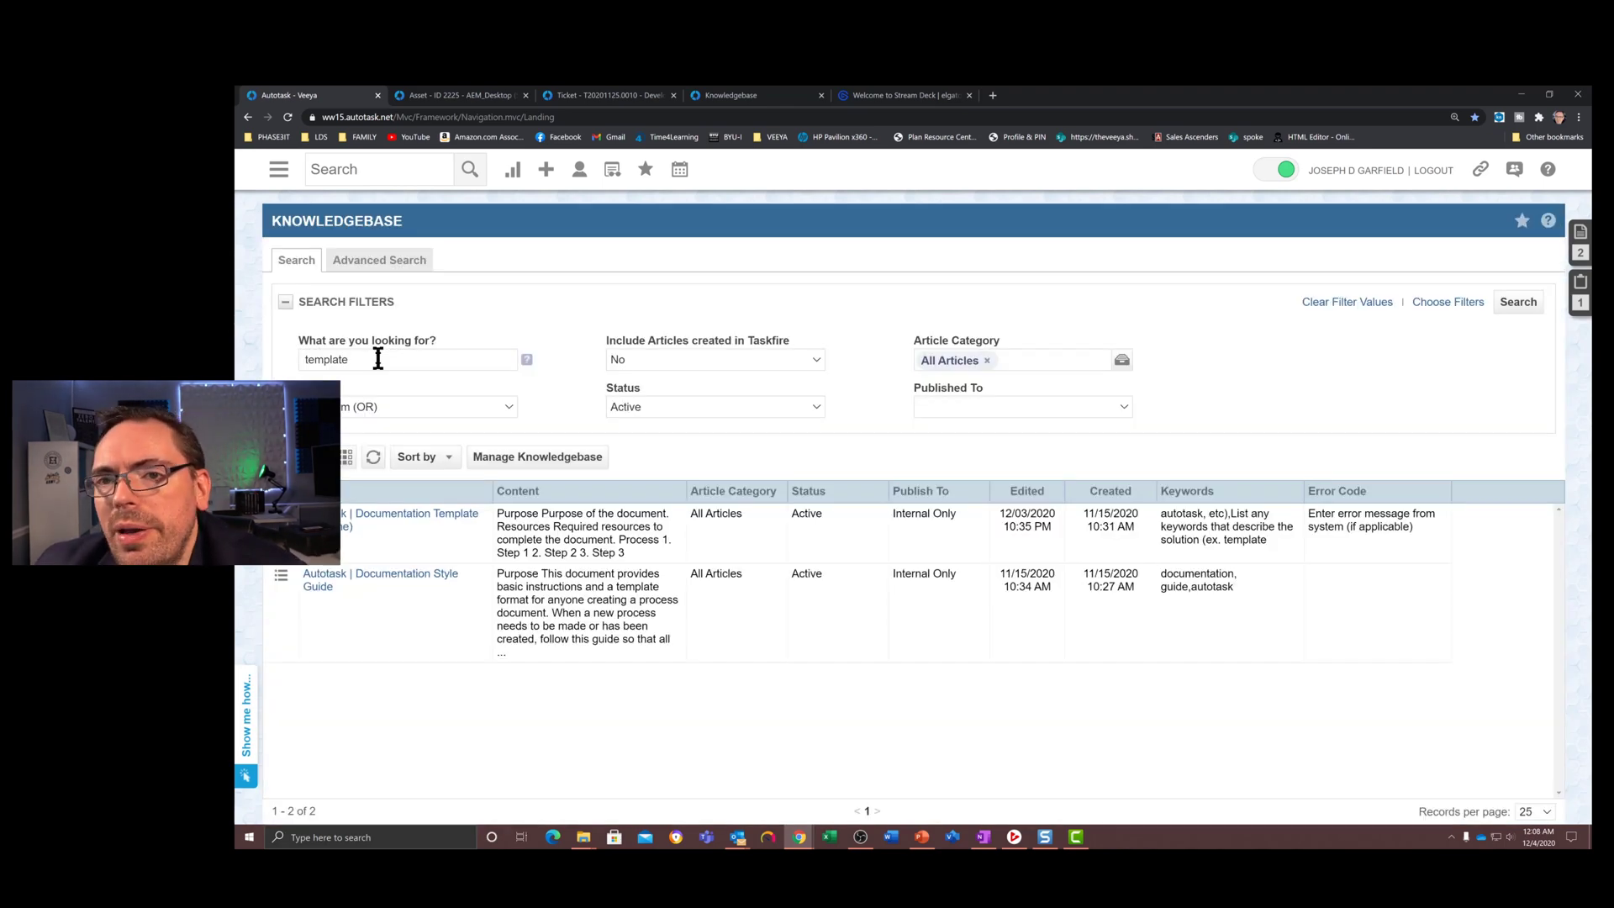
Open the "Autotask | Documentation Style Guide" article and read it through to its related items and activity section.
click(356, 580)
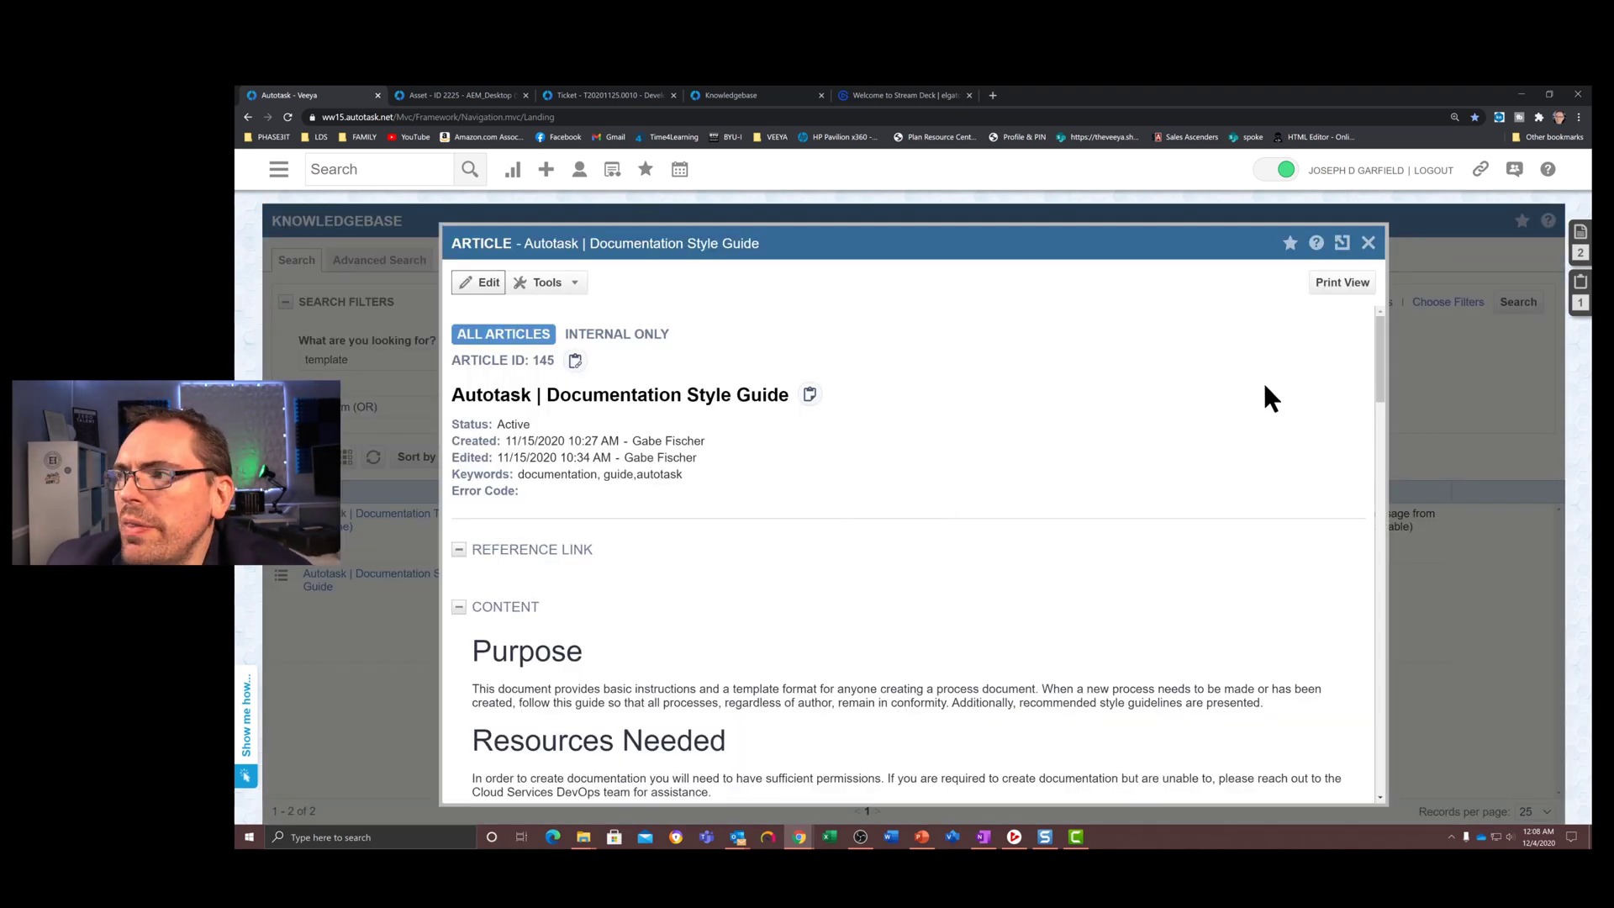
scroll(1382, 397, down, 3)
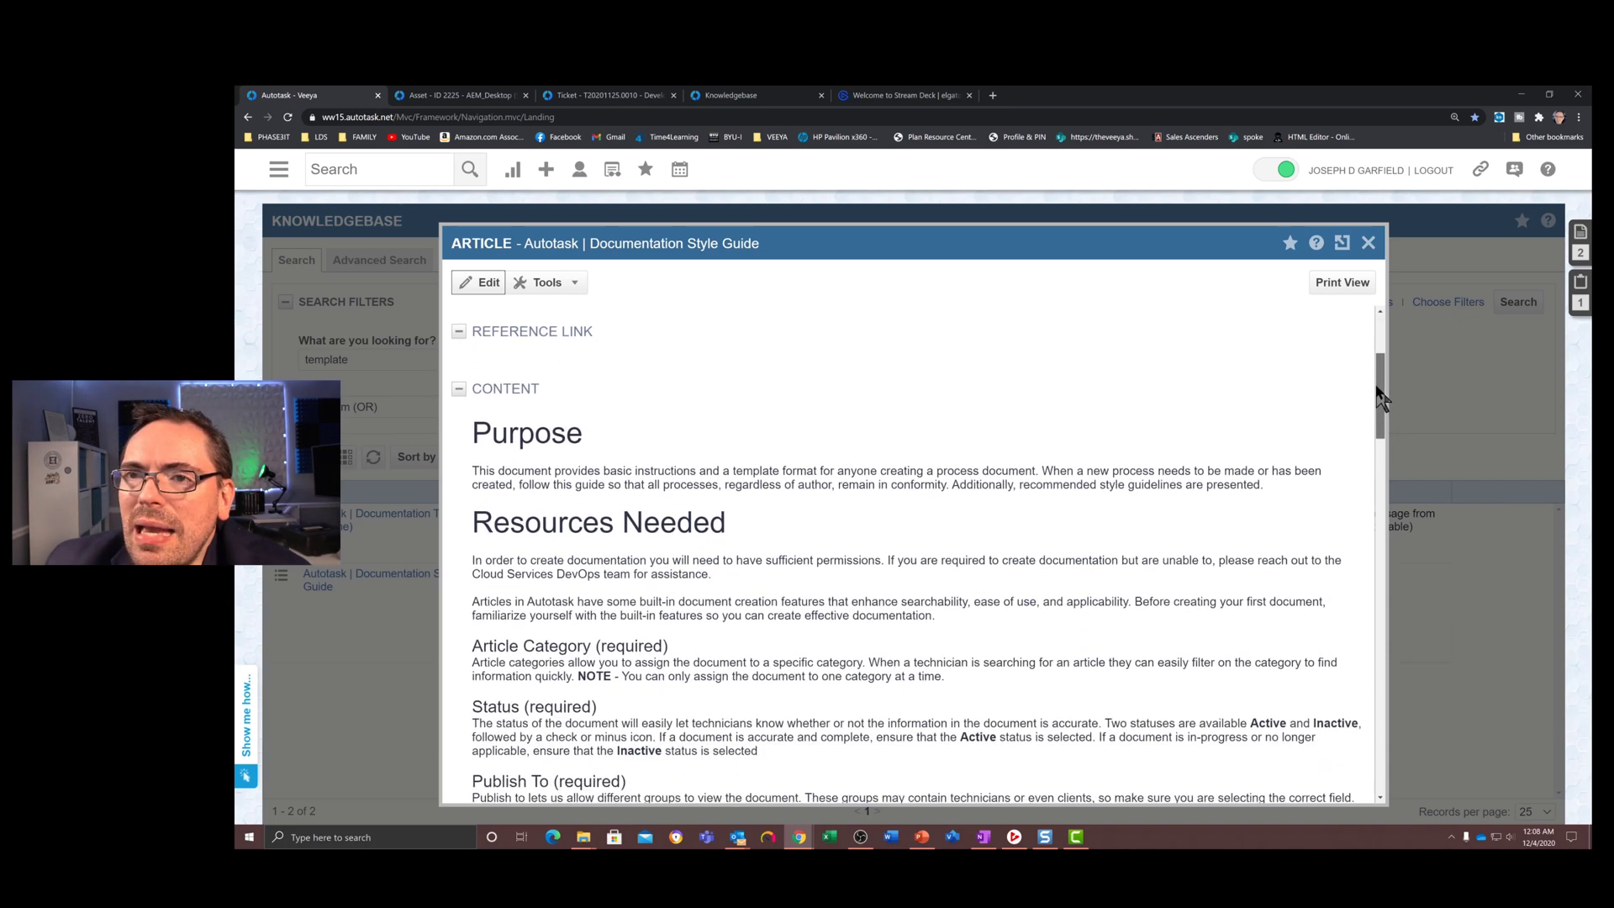
drag(1382, 397, 1387, 597)
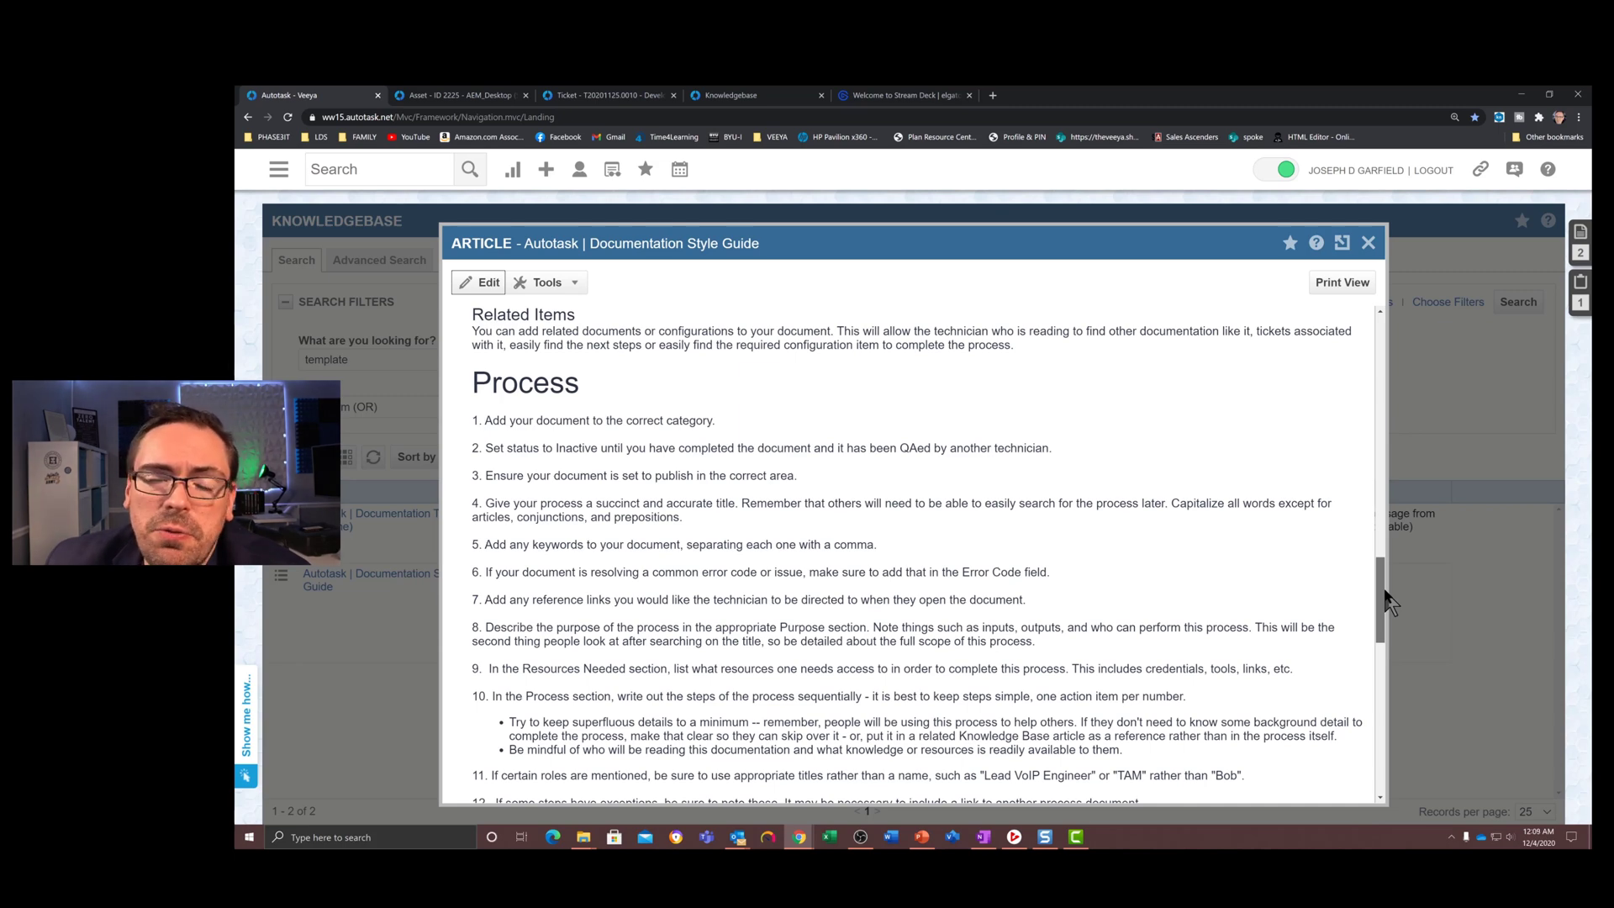
drag(1386, 593, 1386, 594)
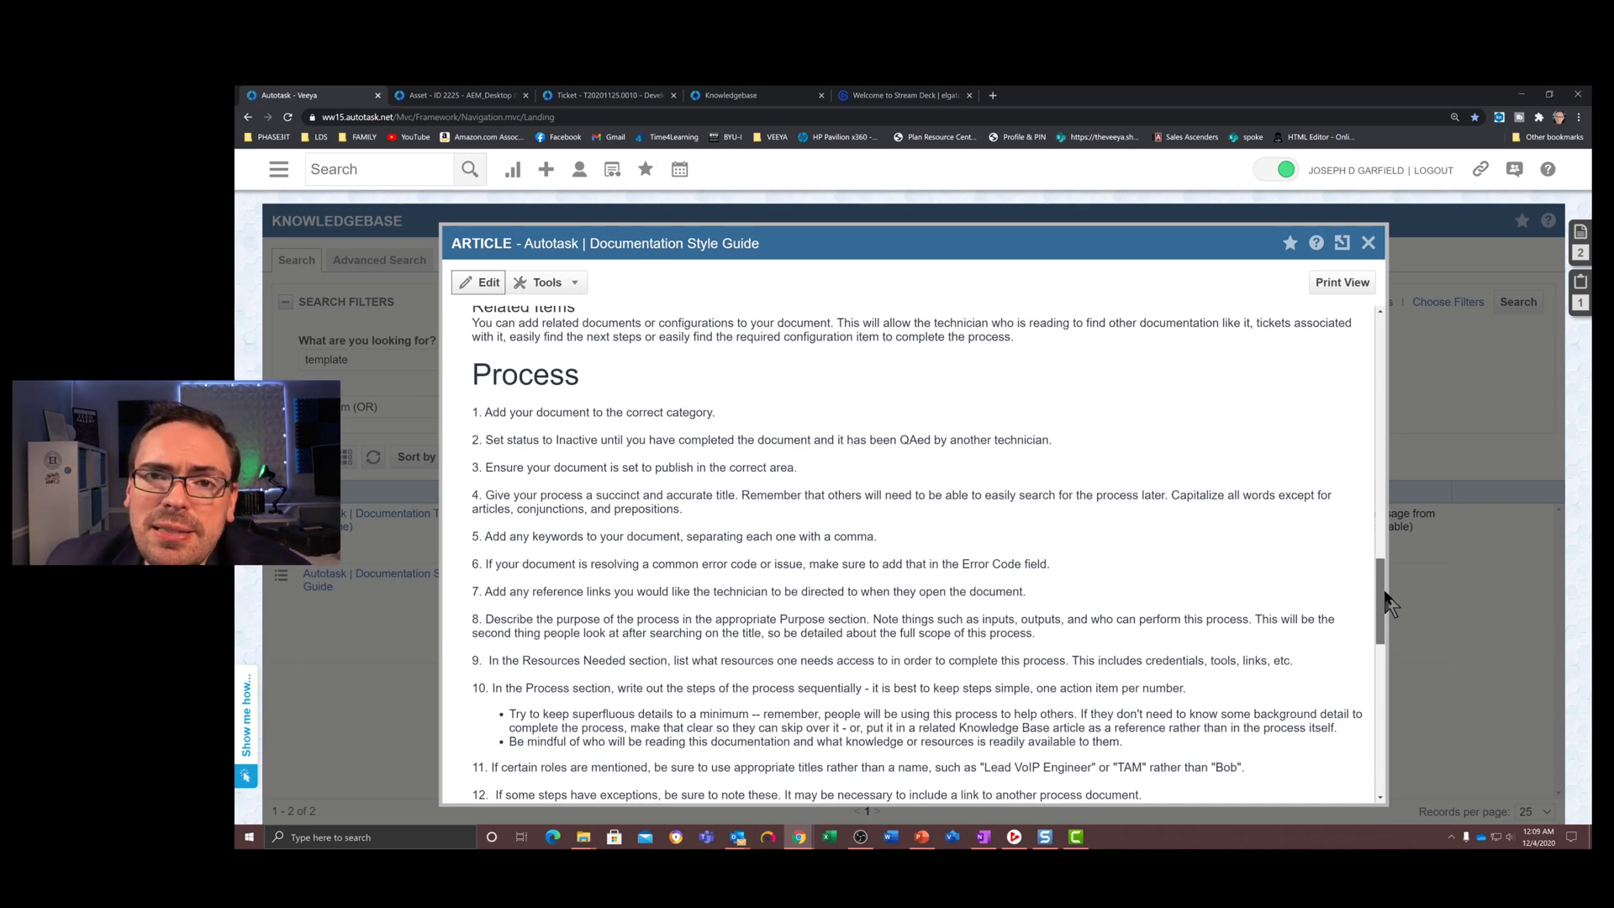
drag(1387, 600, 1448, 754)
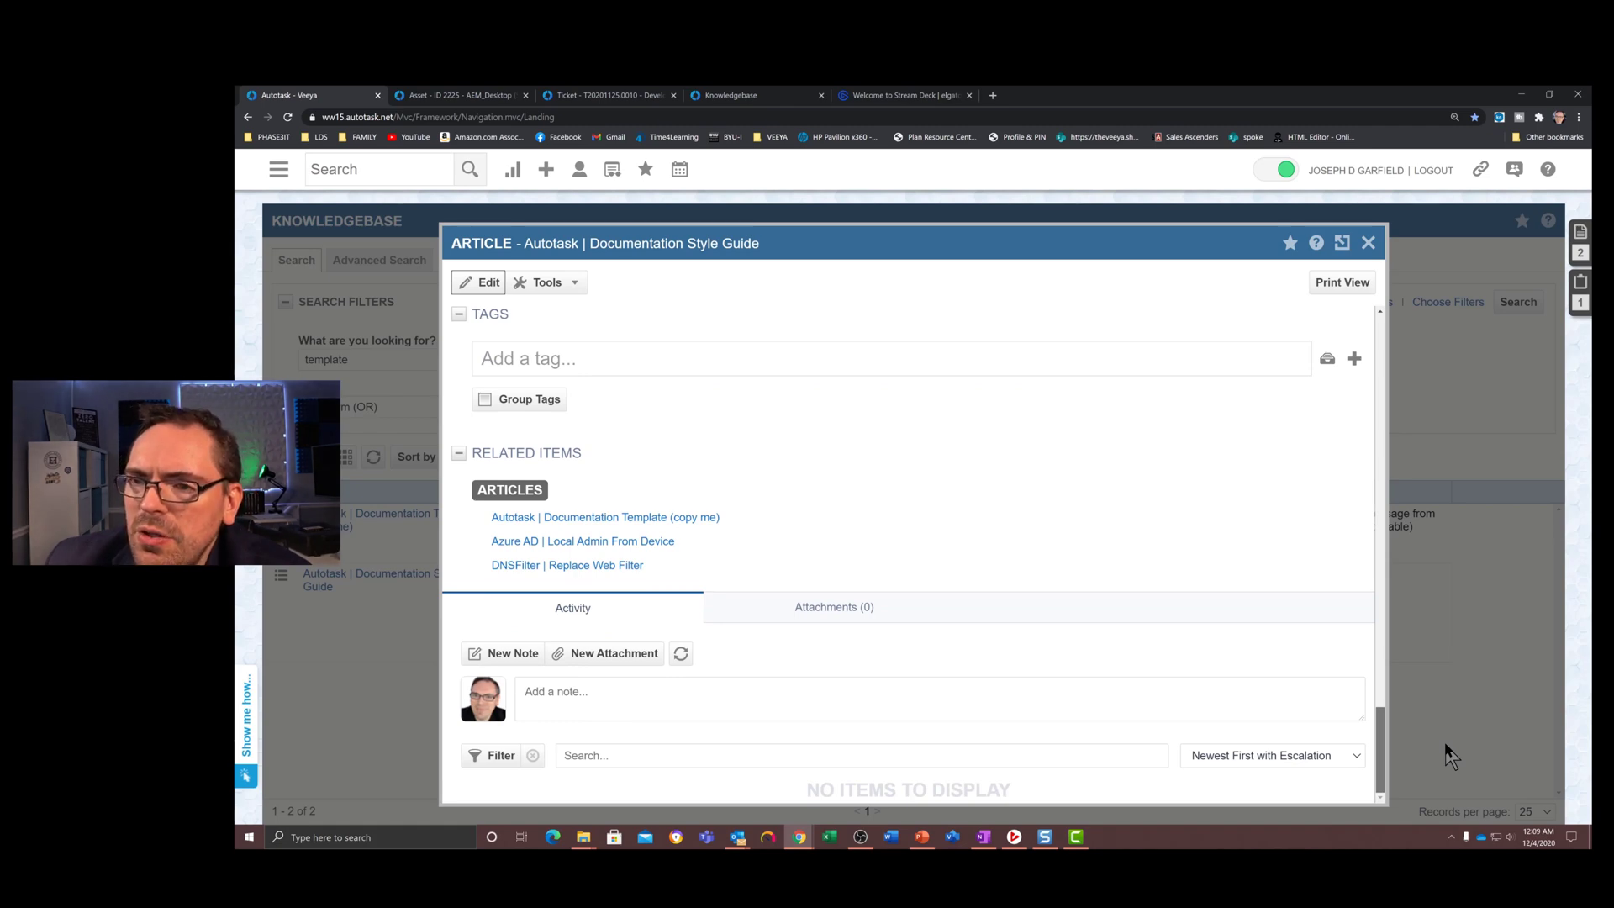
Save a note on the style guide article greeting its author and saying "Thanks for this excellent style guide!".
click(675, 704)
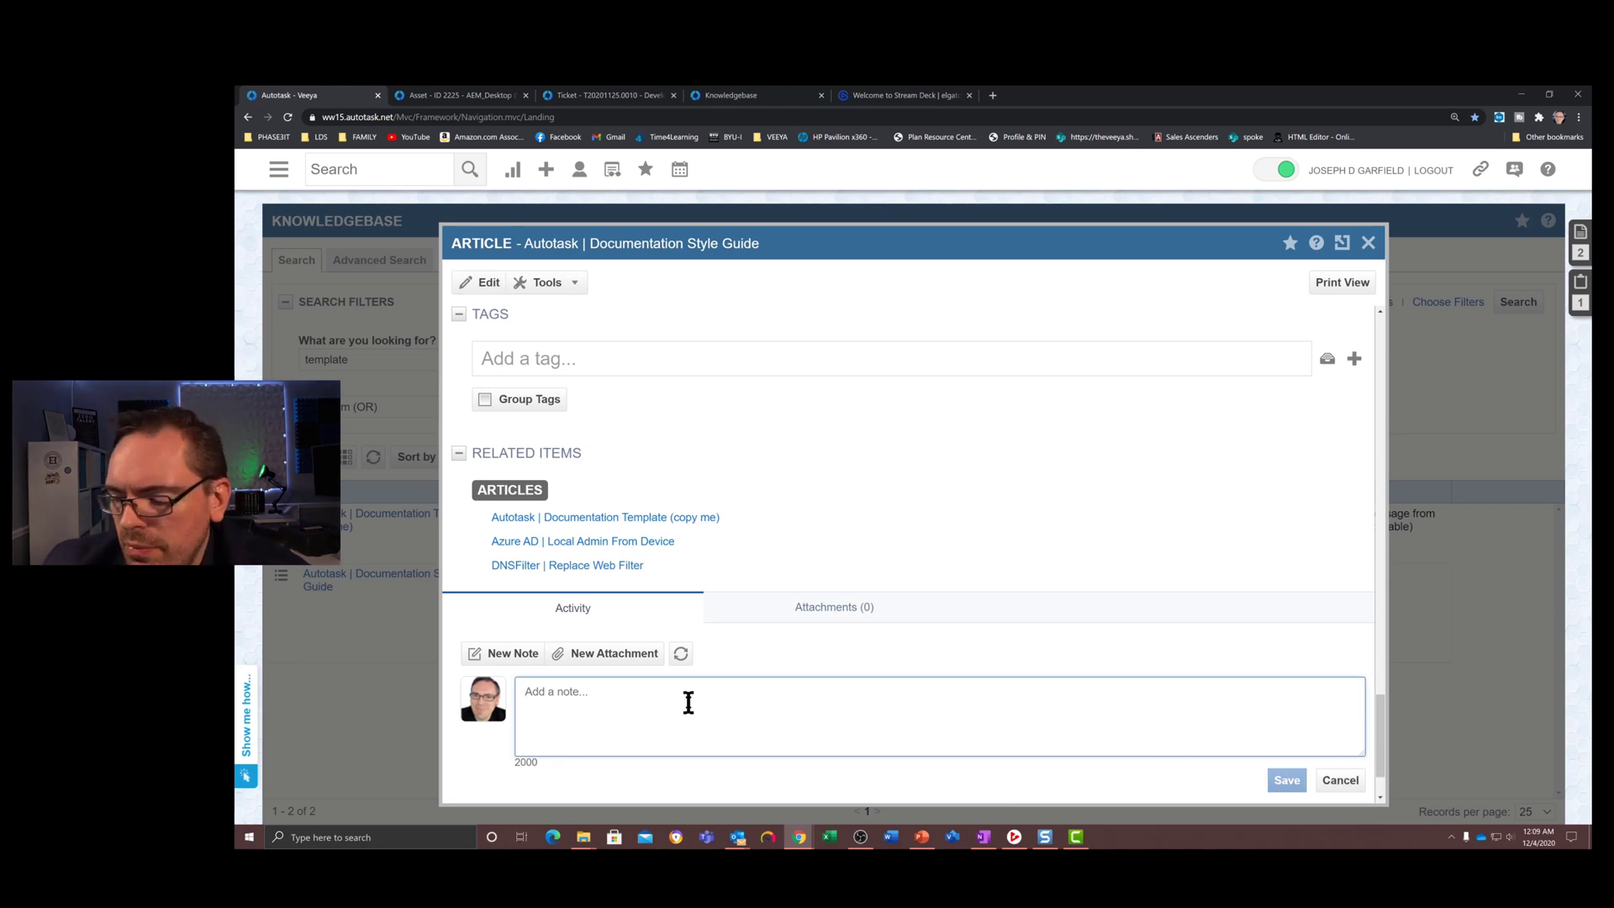
text(Hey Gabe)
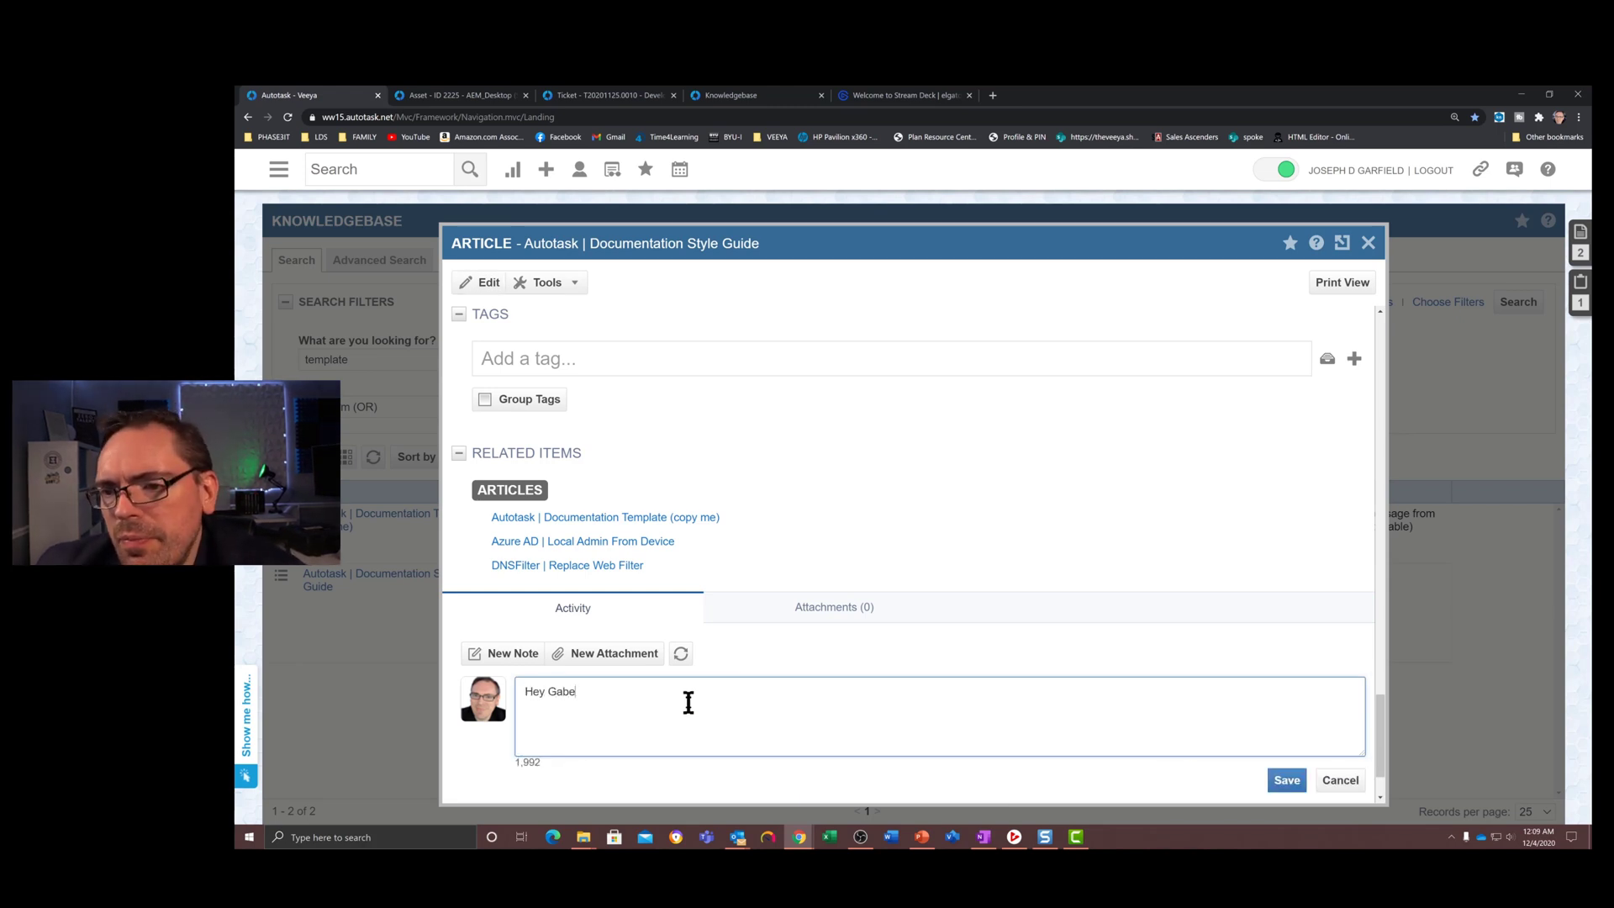
text(!  Thanks for this excellent )
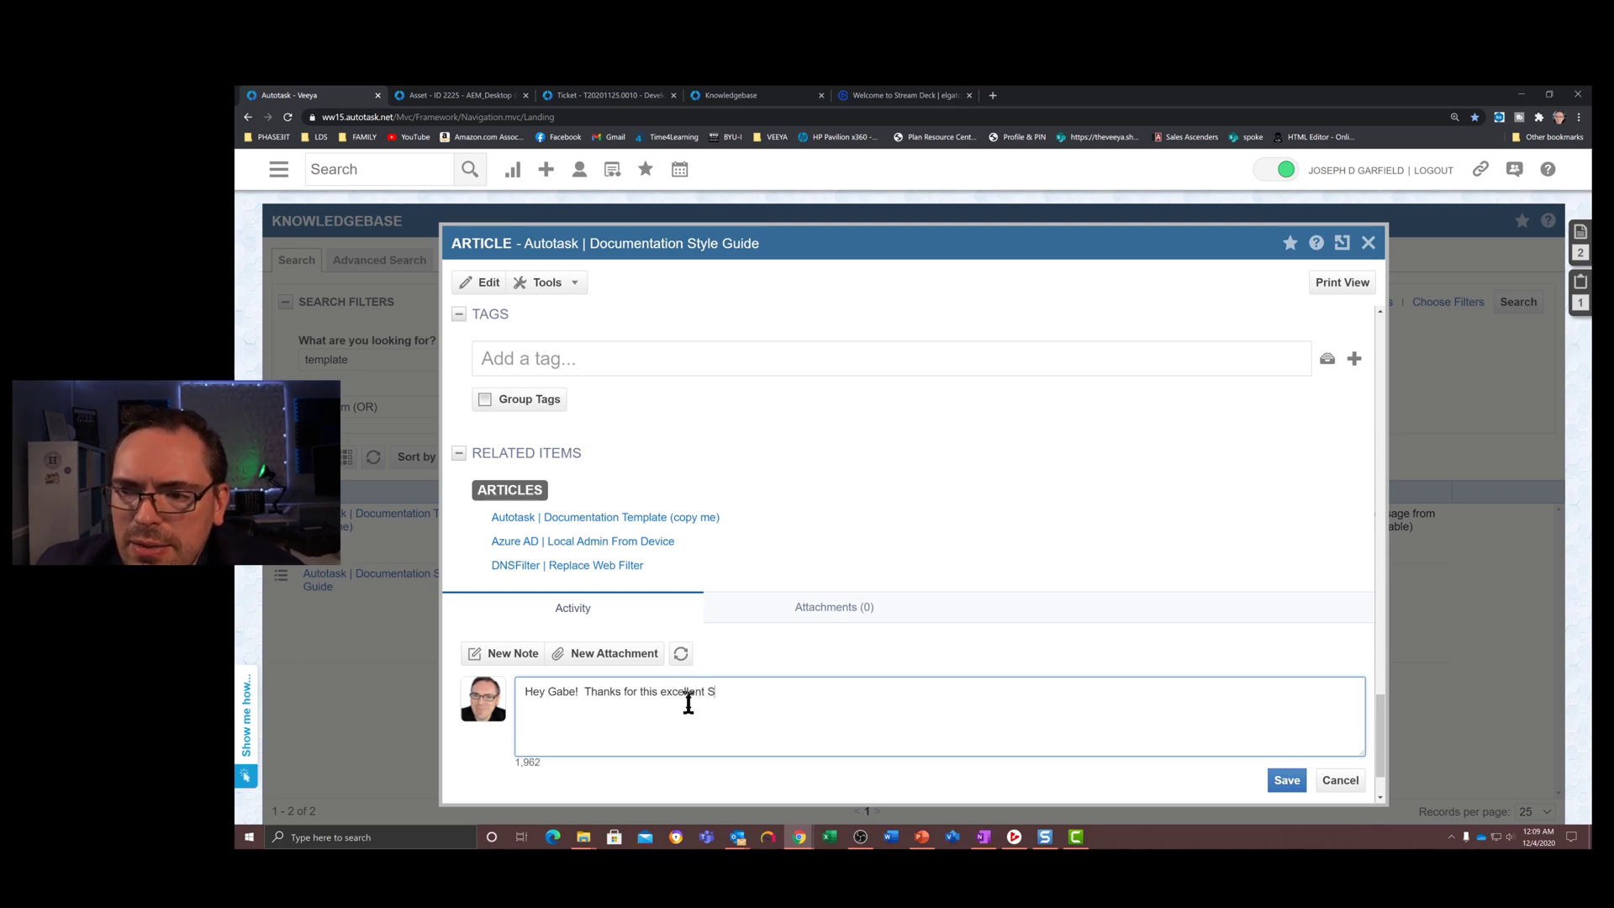
text(style guide)
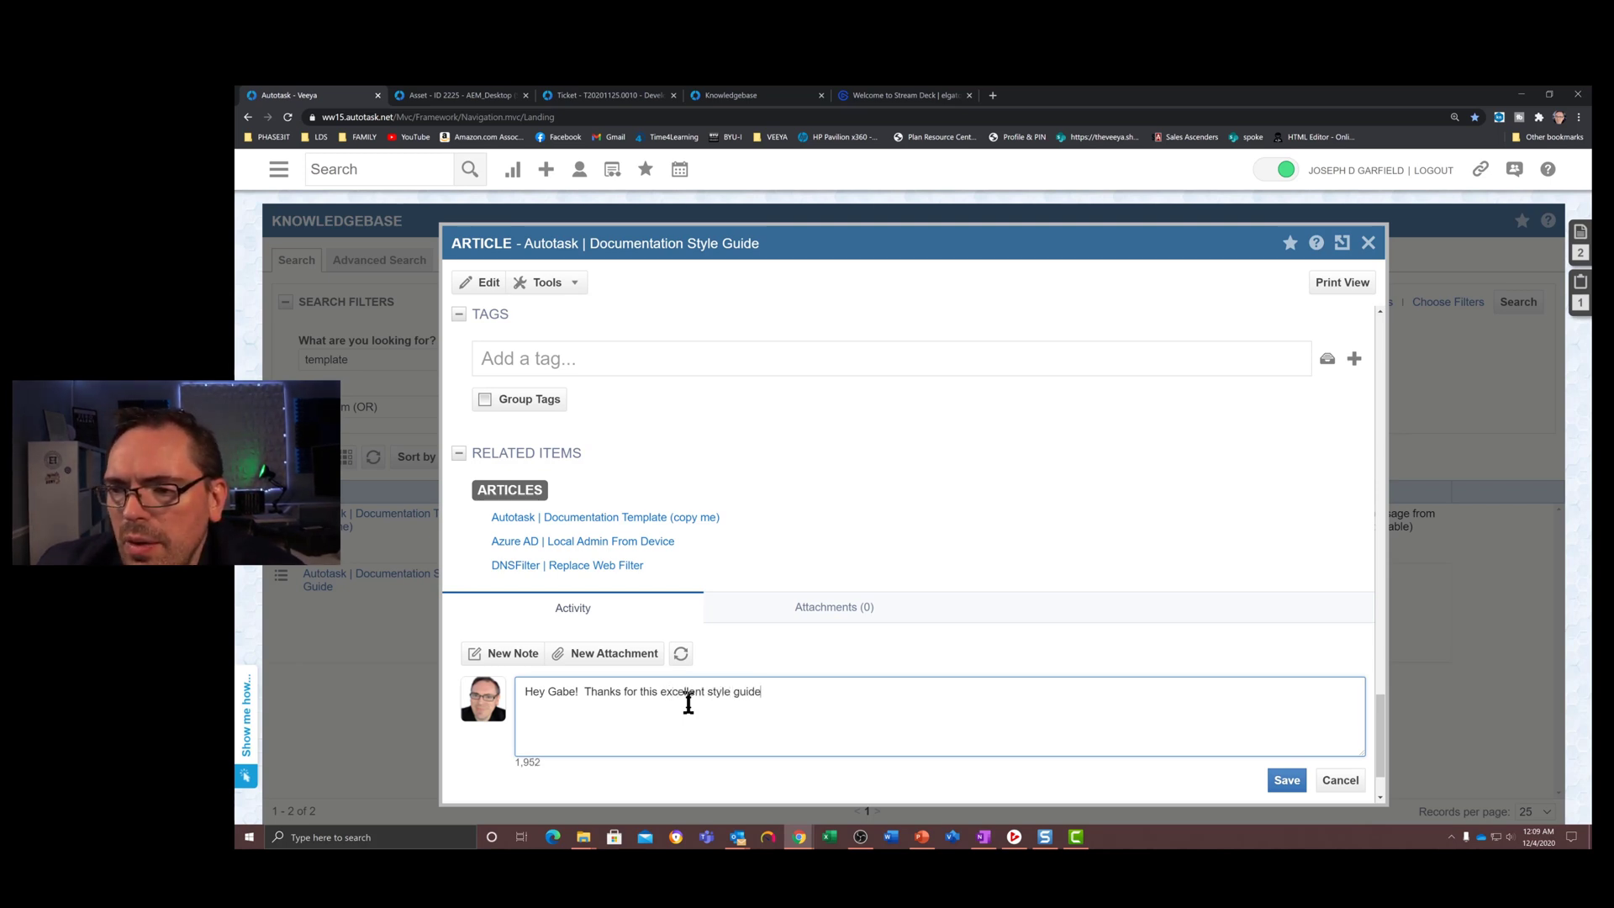
text(!)
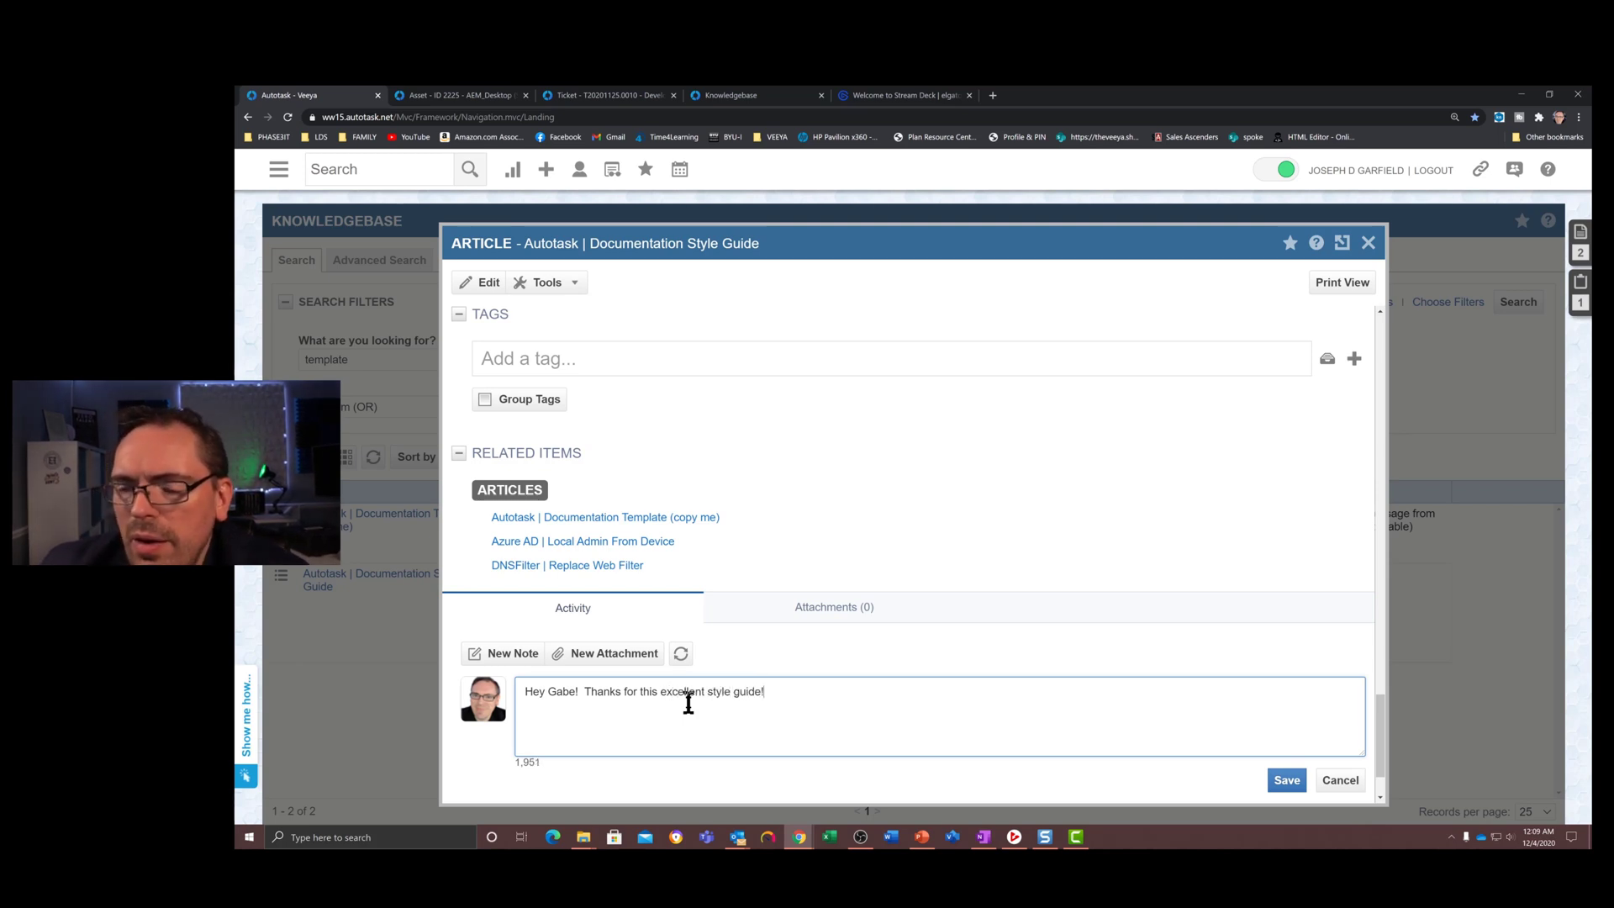
click(1286, 780)
scroll(1031, 656, up, 1)
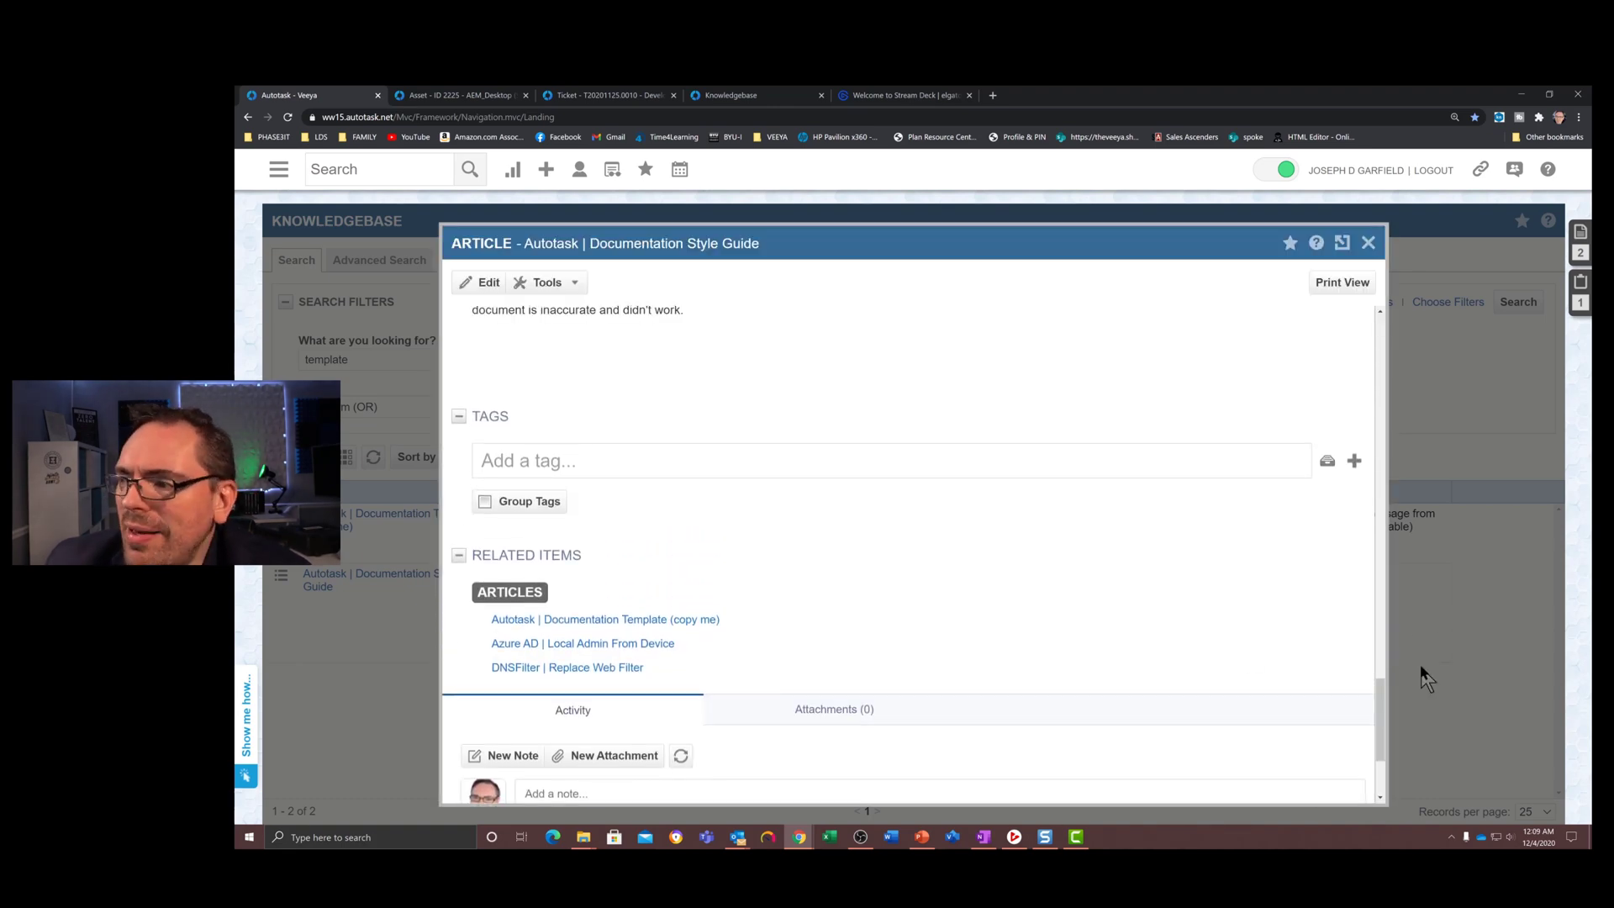
drag(1383, 703, 1383, 739)
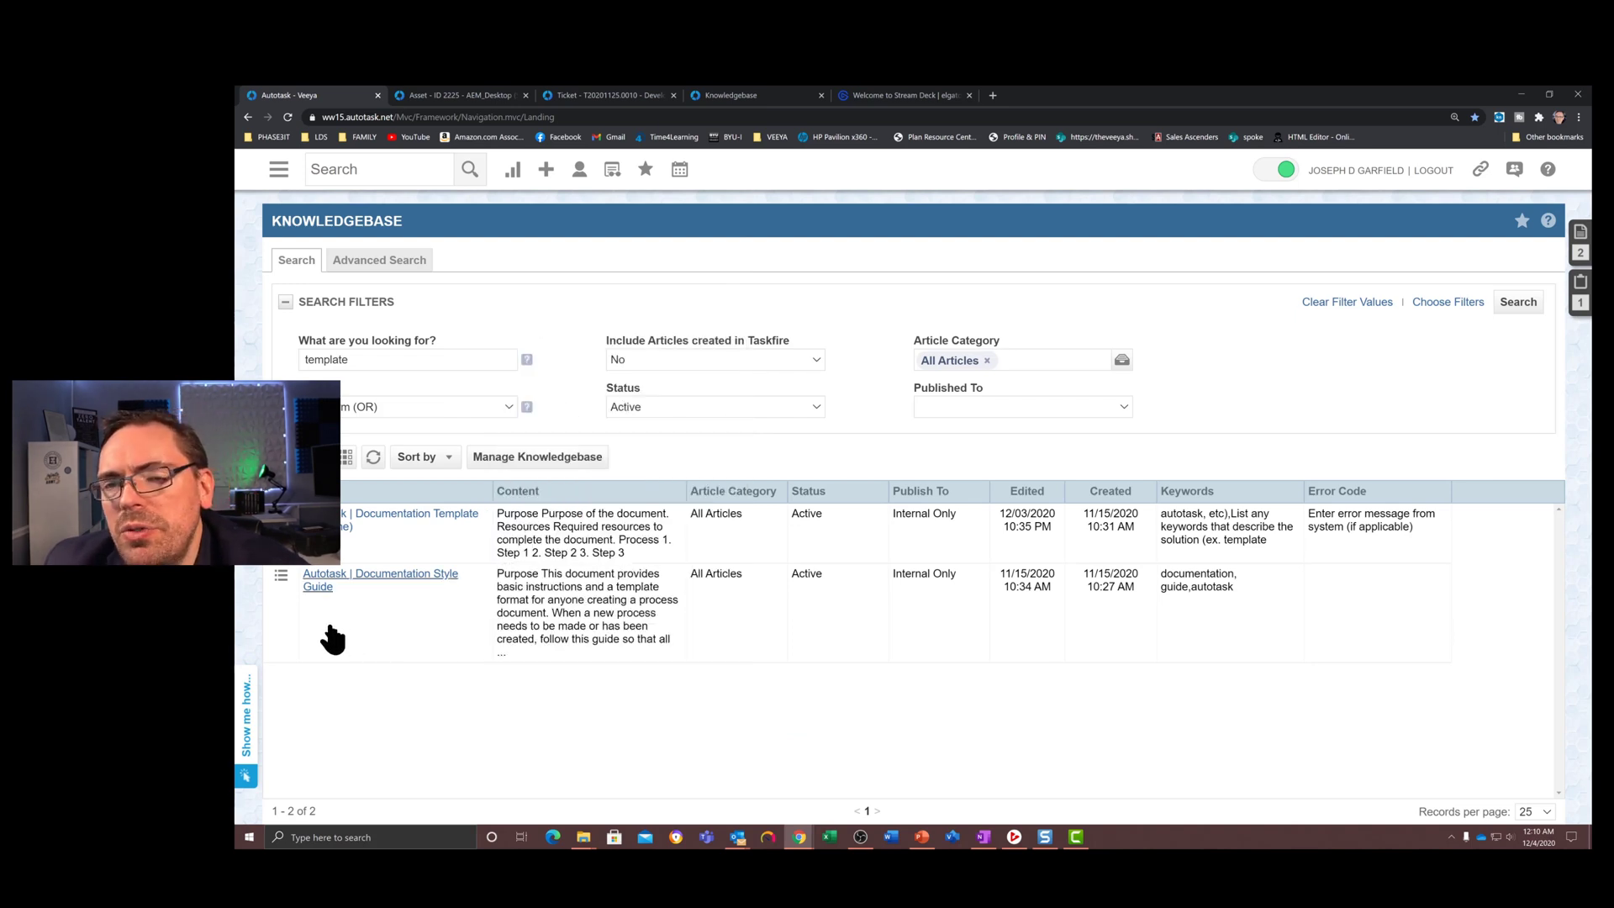
Open the "Autotask | Documentation Template (copy me)" article and create a new article as a copy of it.
click(380, 516)
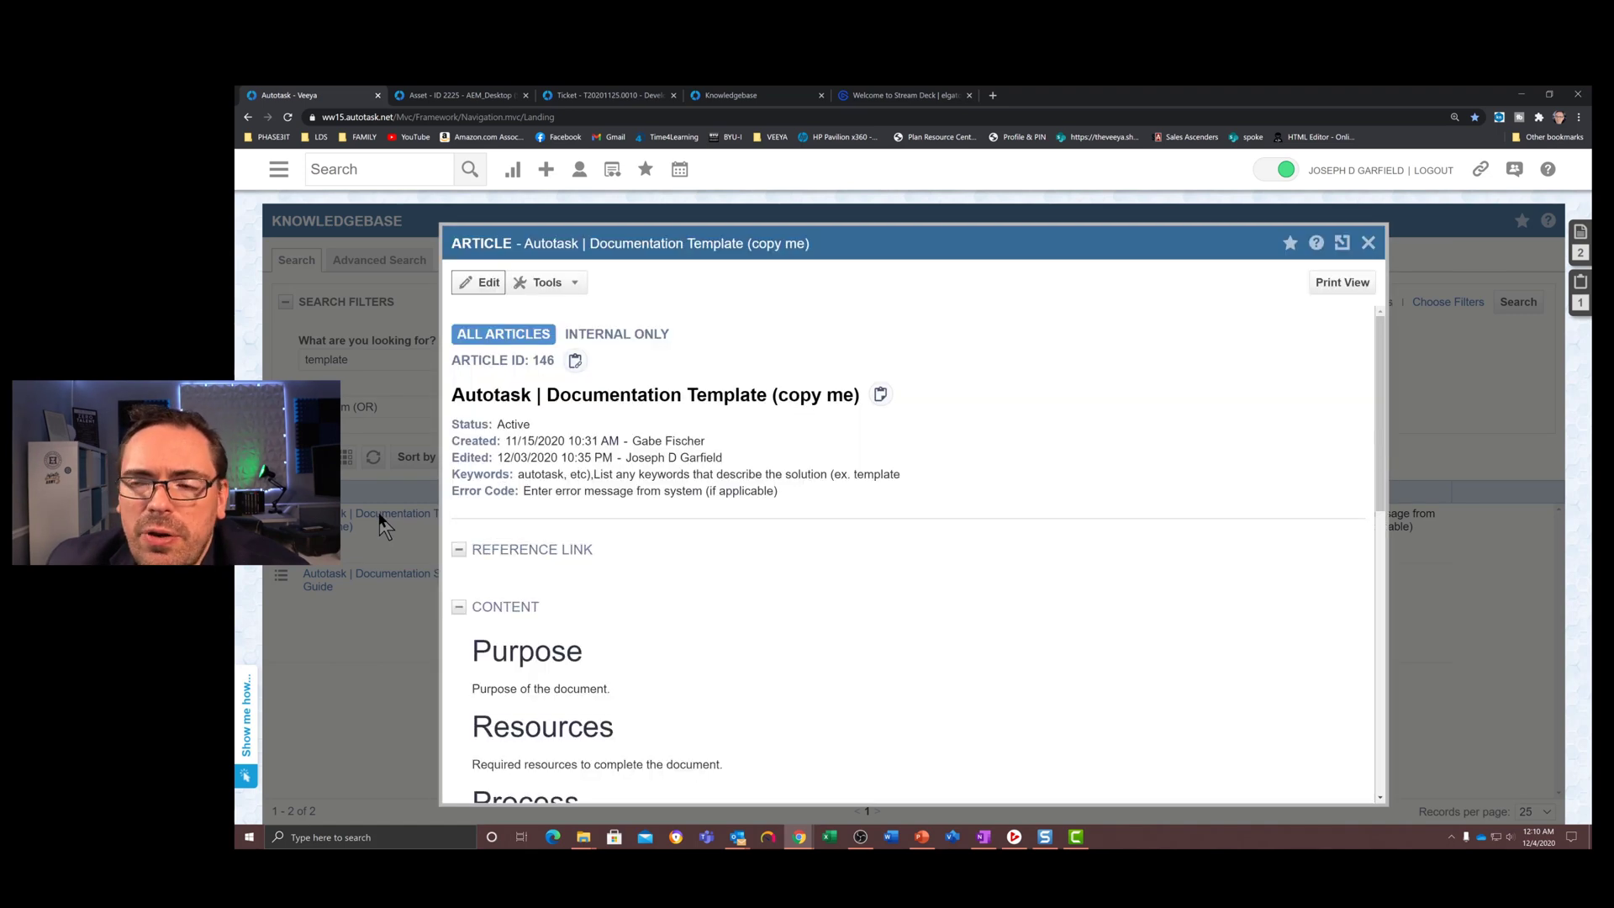
mouse_move(1378, 353)
mouse_down()
mouse_move(1362, 588)
mouse_move(1371, 371)
mouse_up()
click(548, 283)
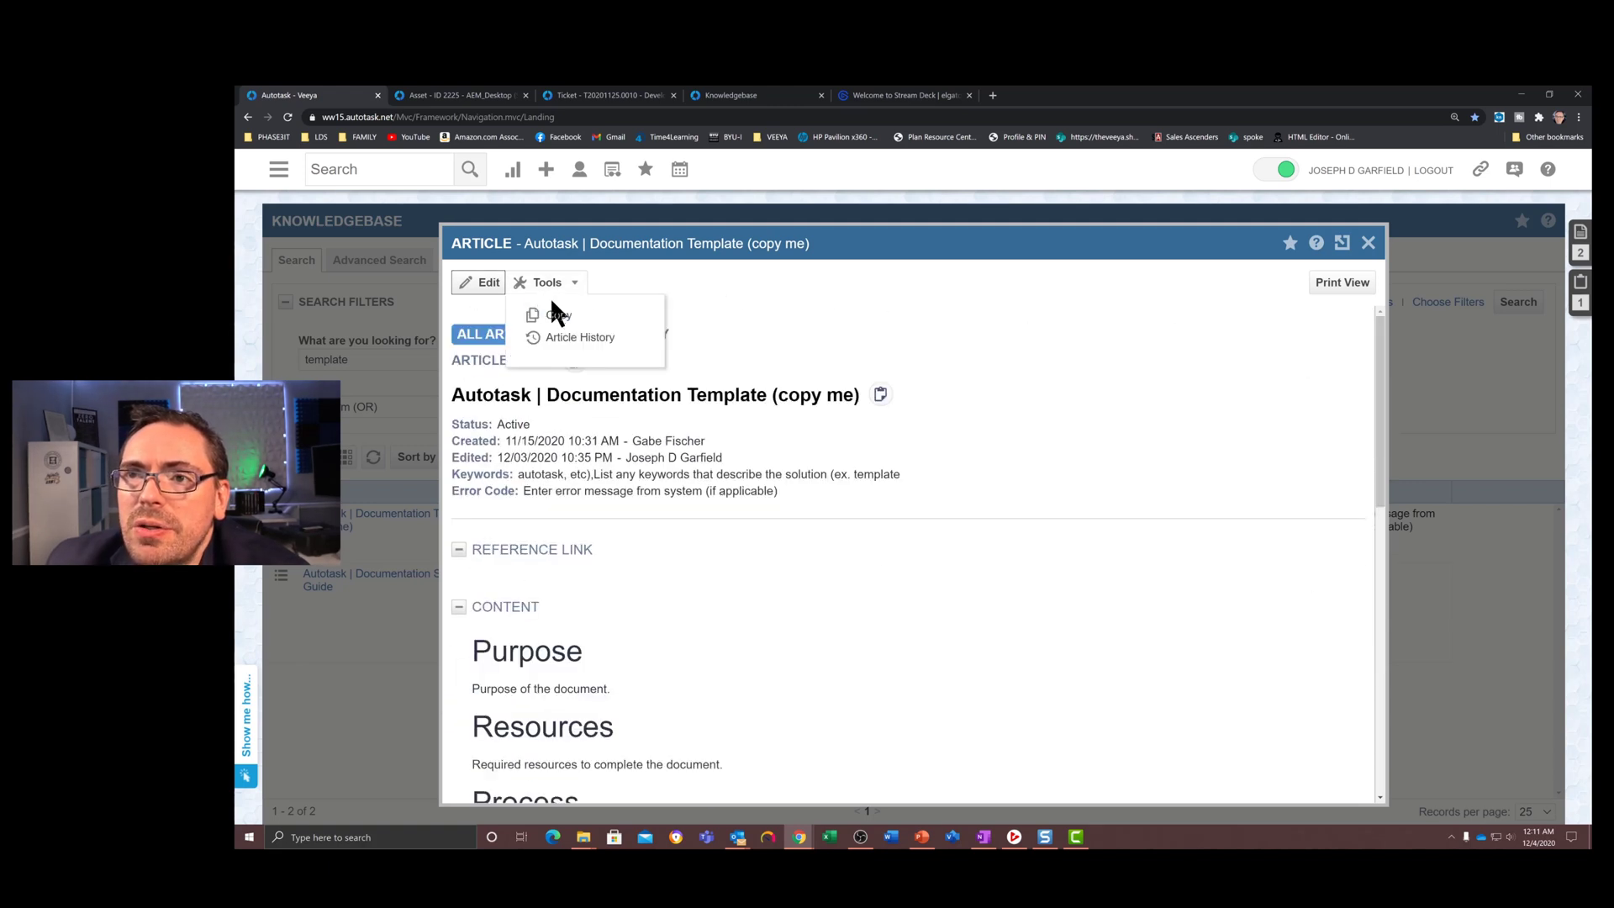
click(558, 312)
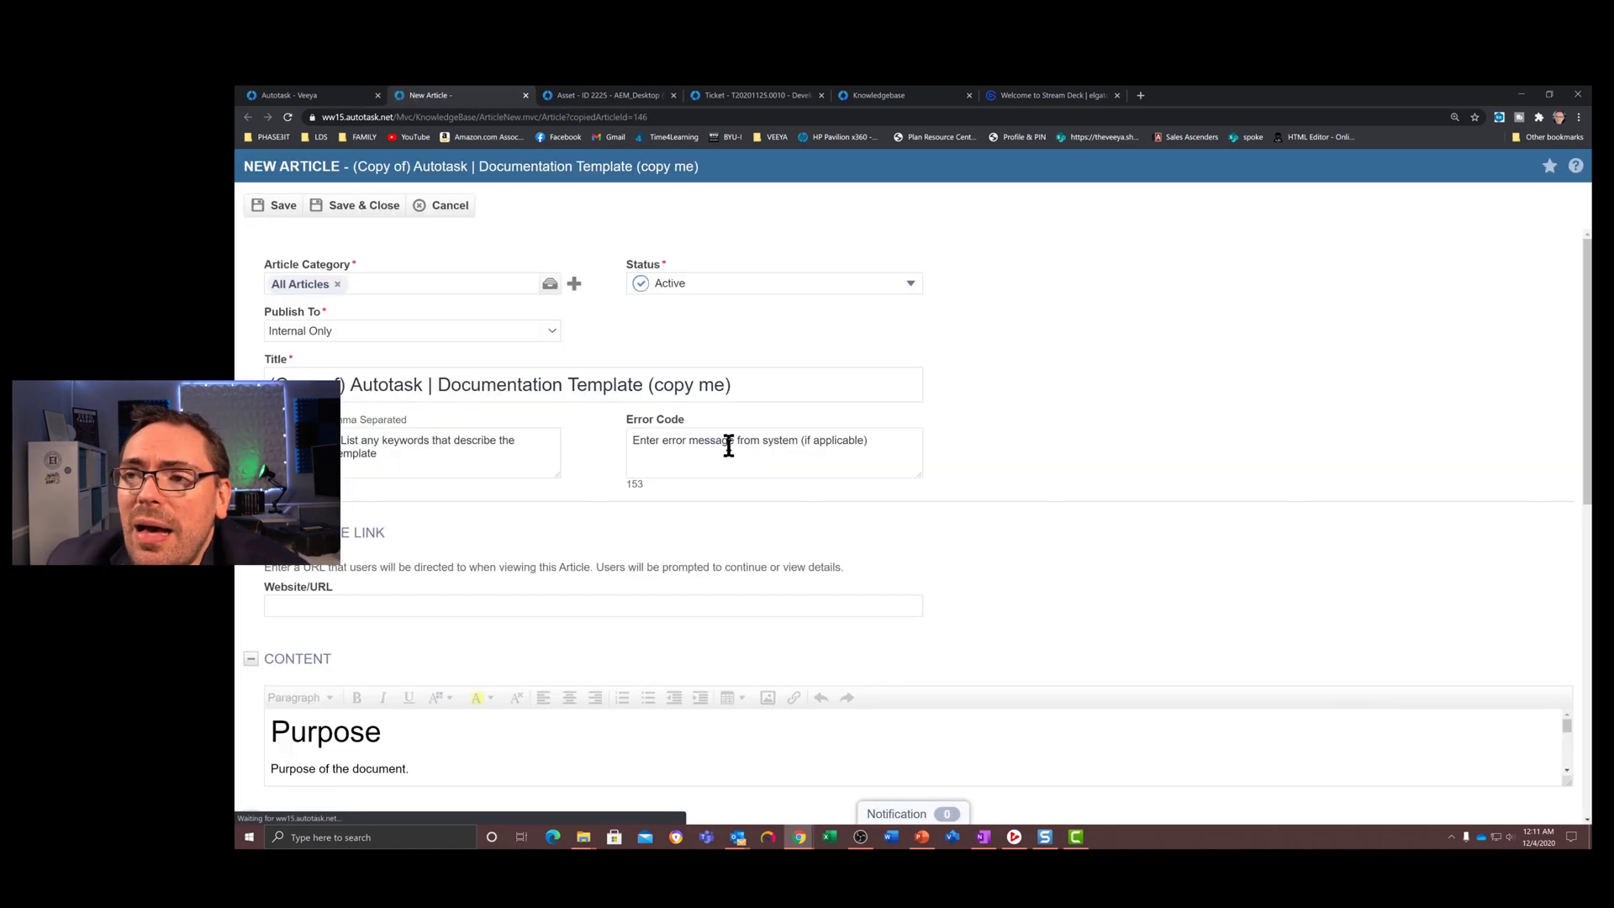
Set the new article's category to Adobe Reader and its status to Inactive, and move its tab into a separate browser window.
click(389, 281)
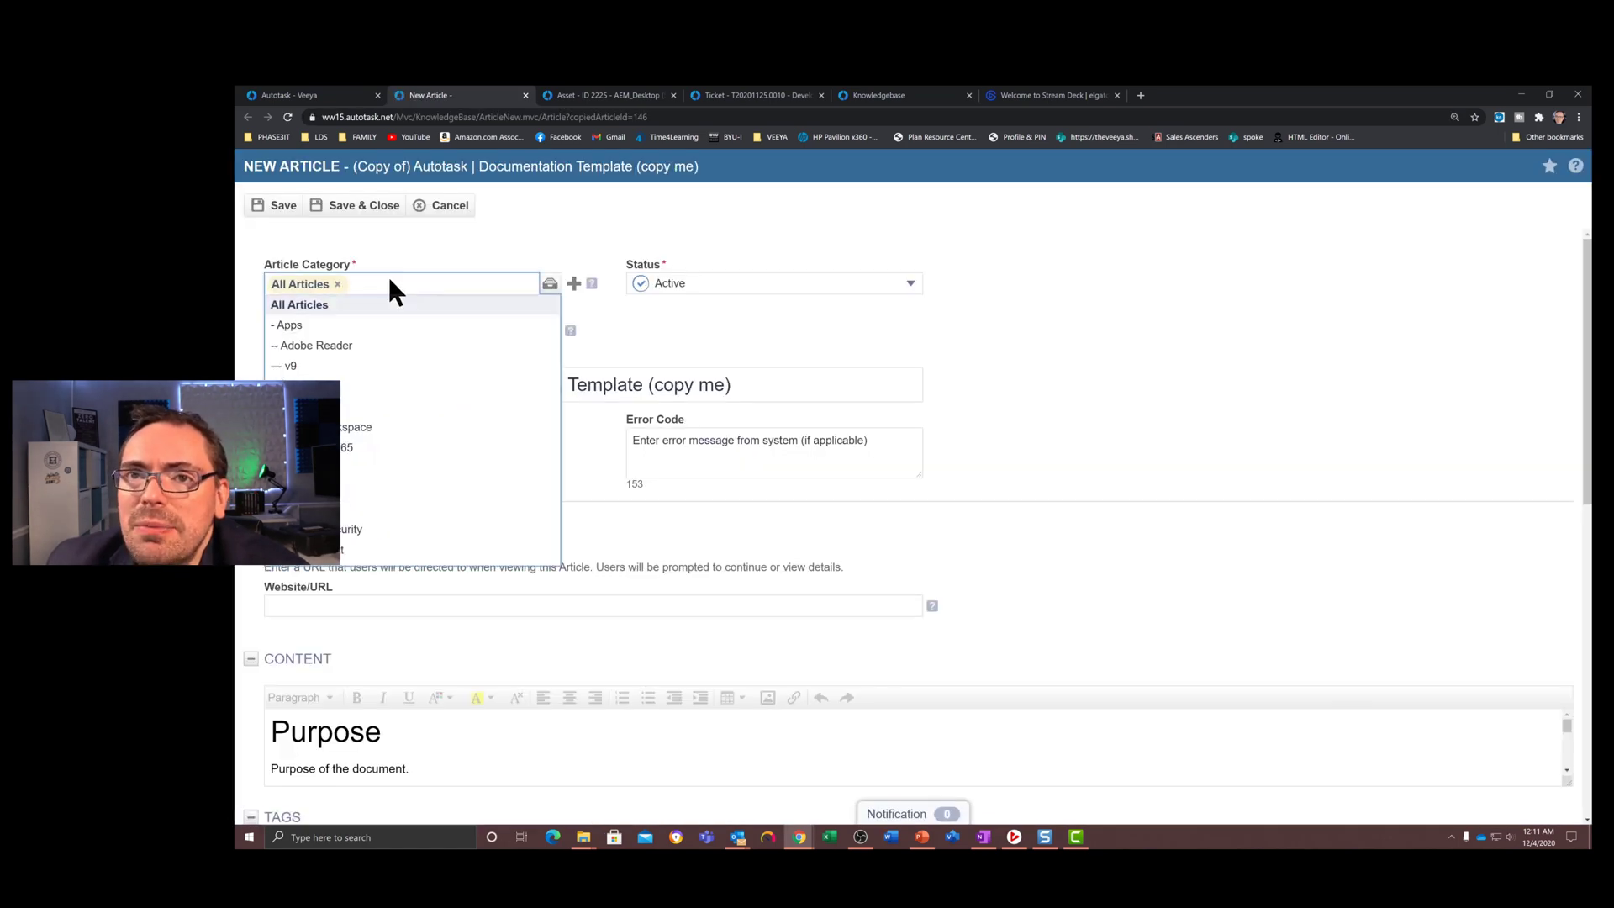
click(346, 343)
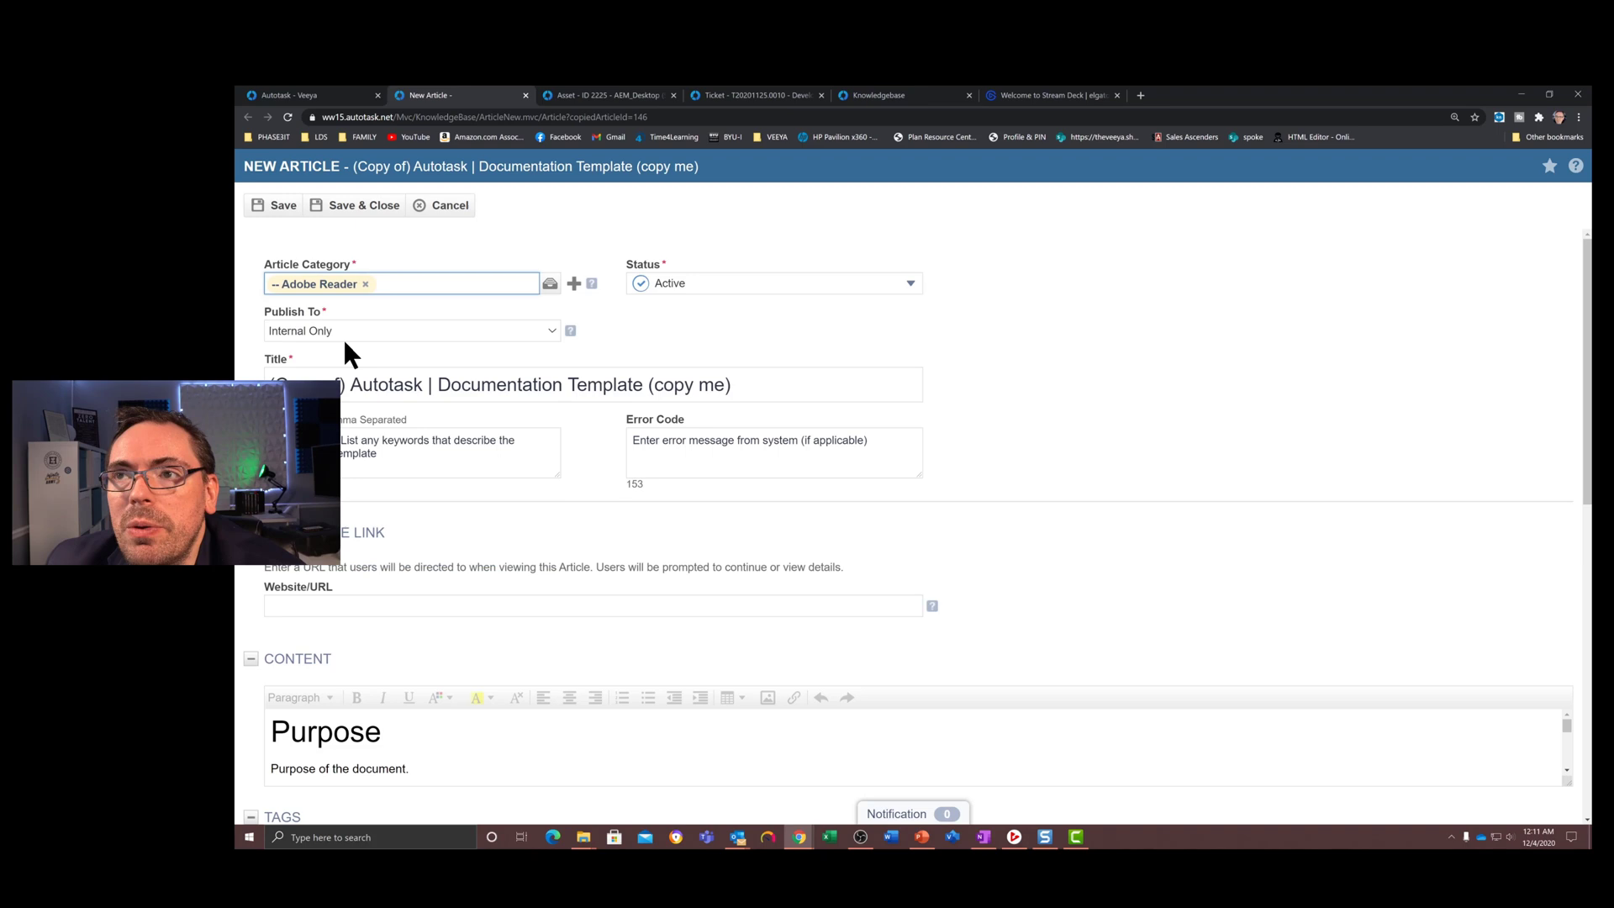
click(632, 284)
click(662, 323)
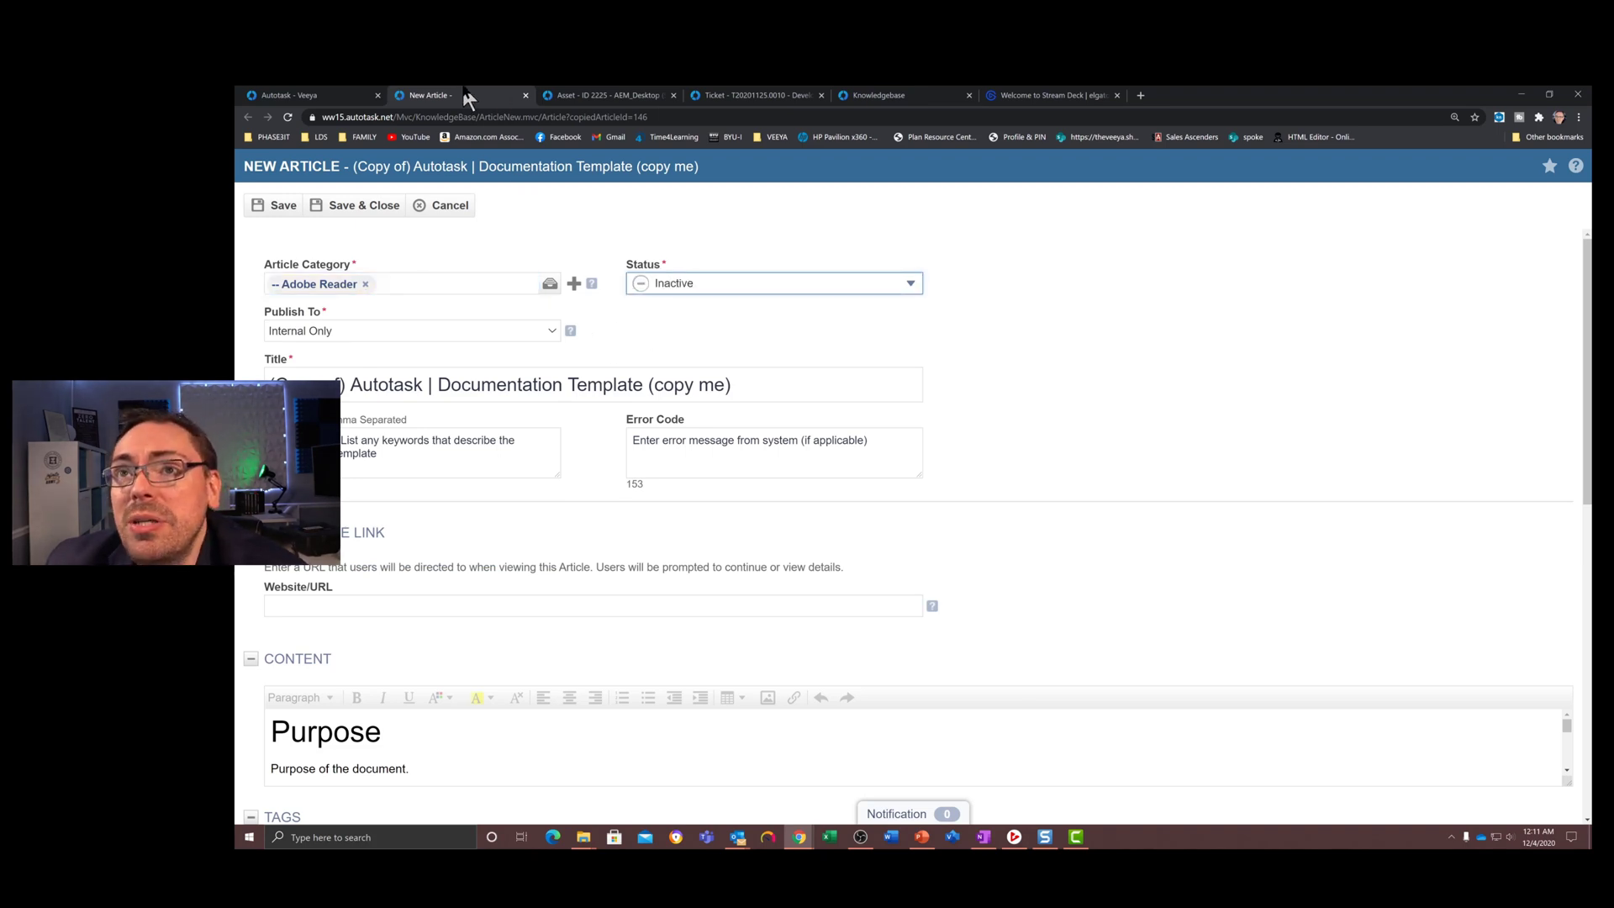
drag(468, 95, 660, 219)
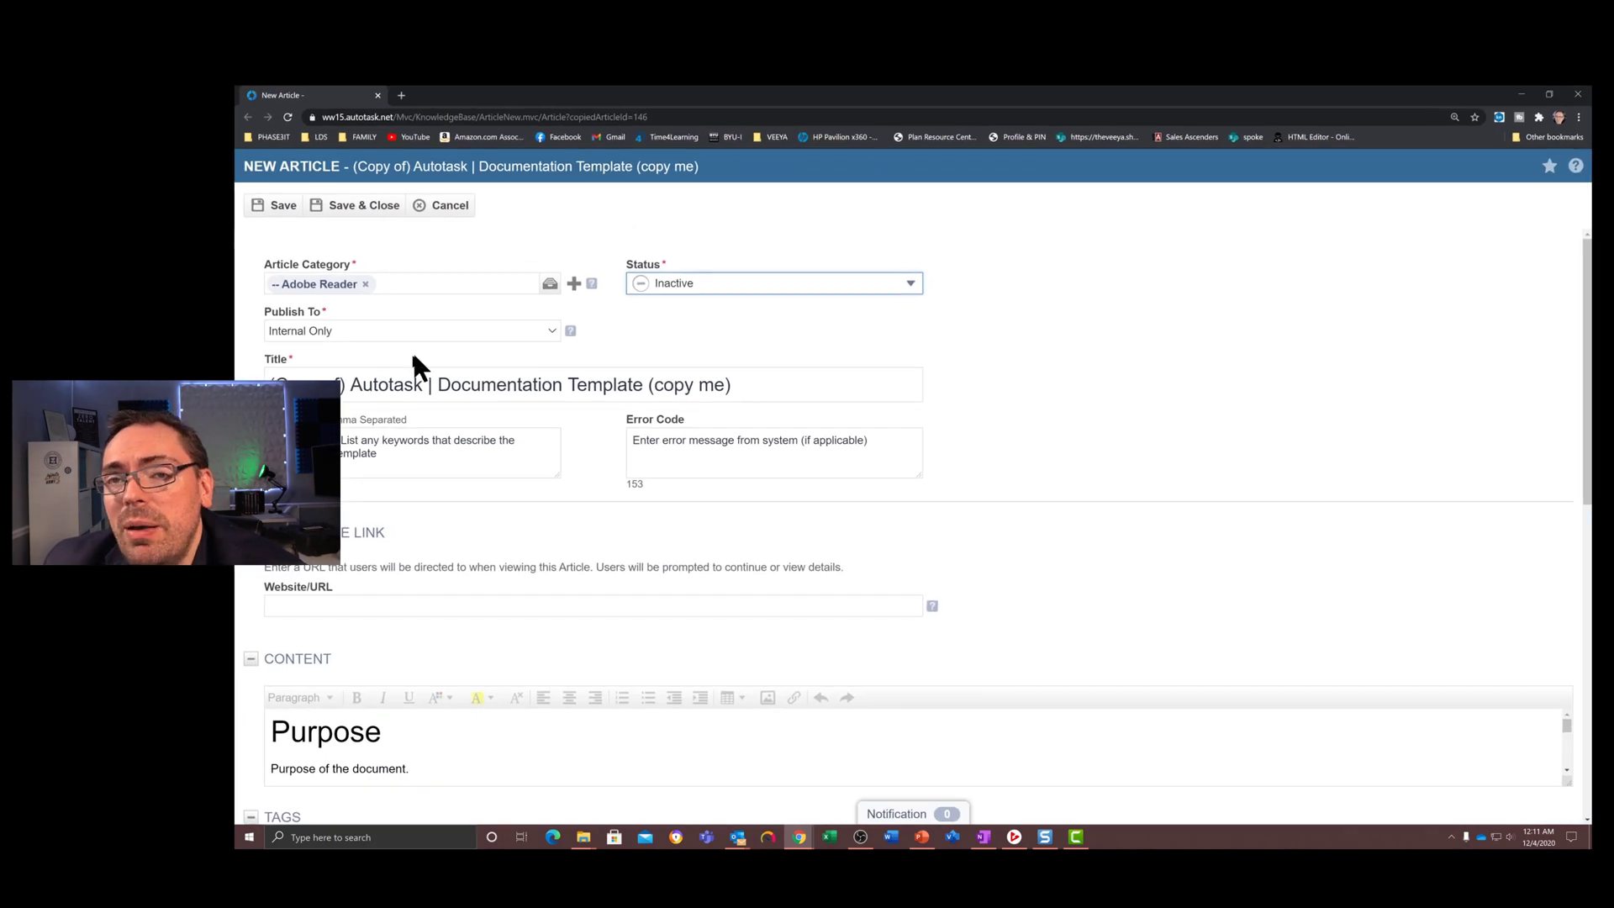
Change the new article's title to "Autotask | Documentation Template Sample Articles".
click(389, 384)
drag(350, 384, 269, 385)
key(BackSpace)
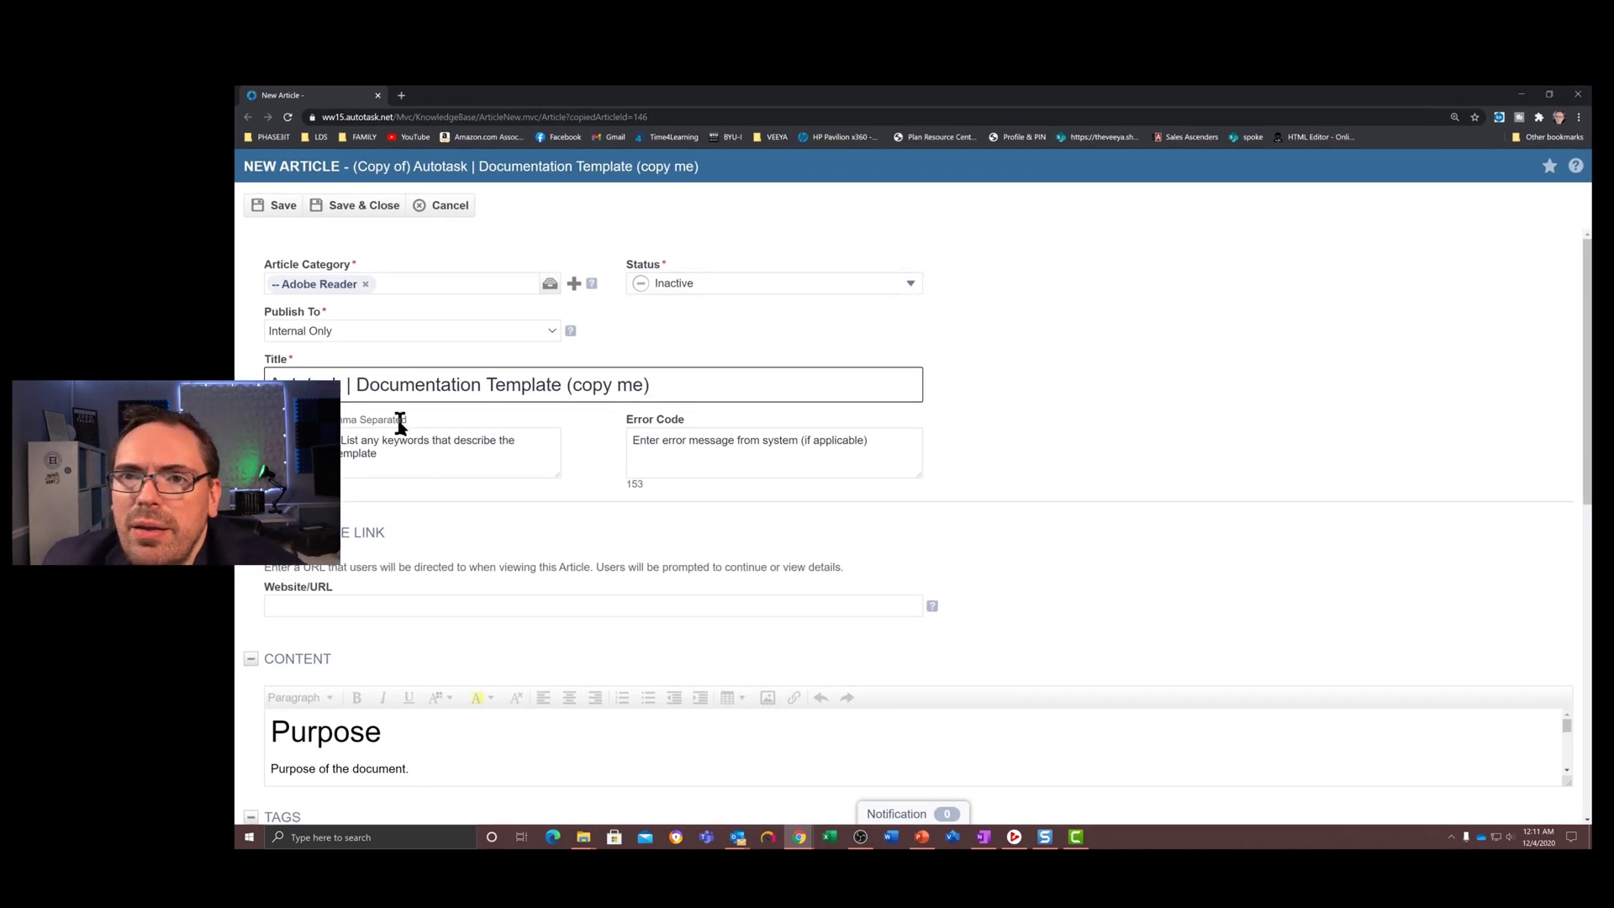
drag(570, 384, 680, 384)
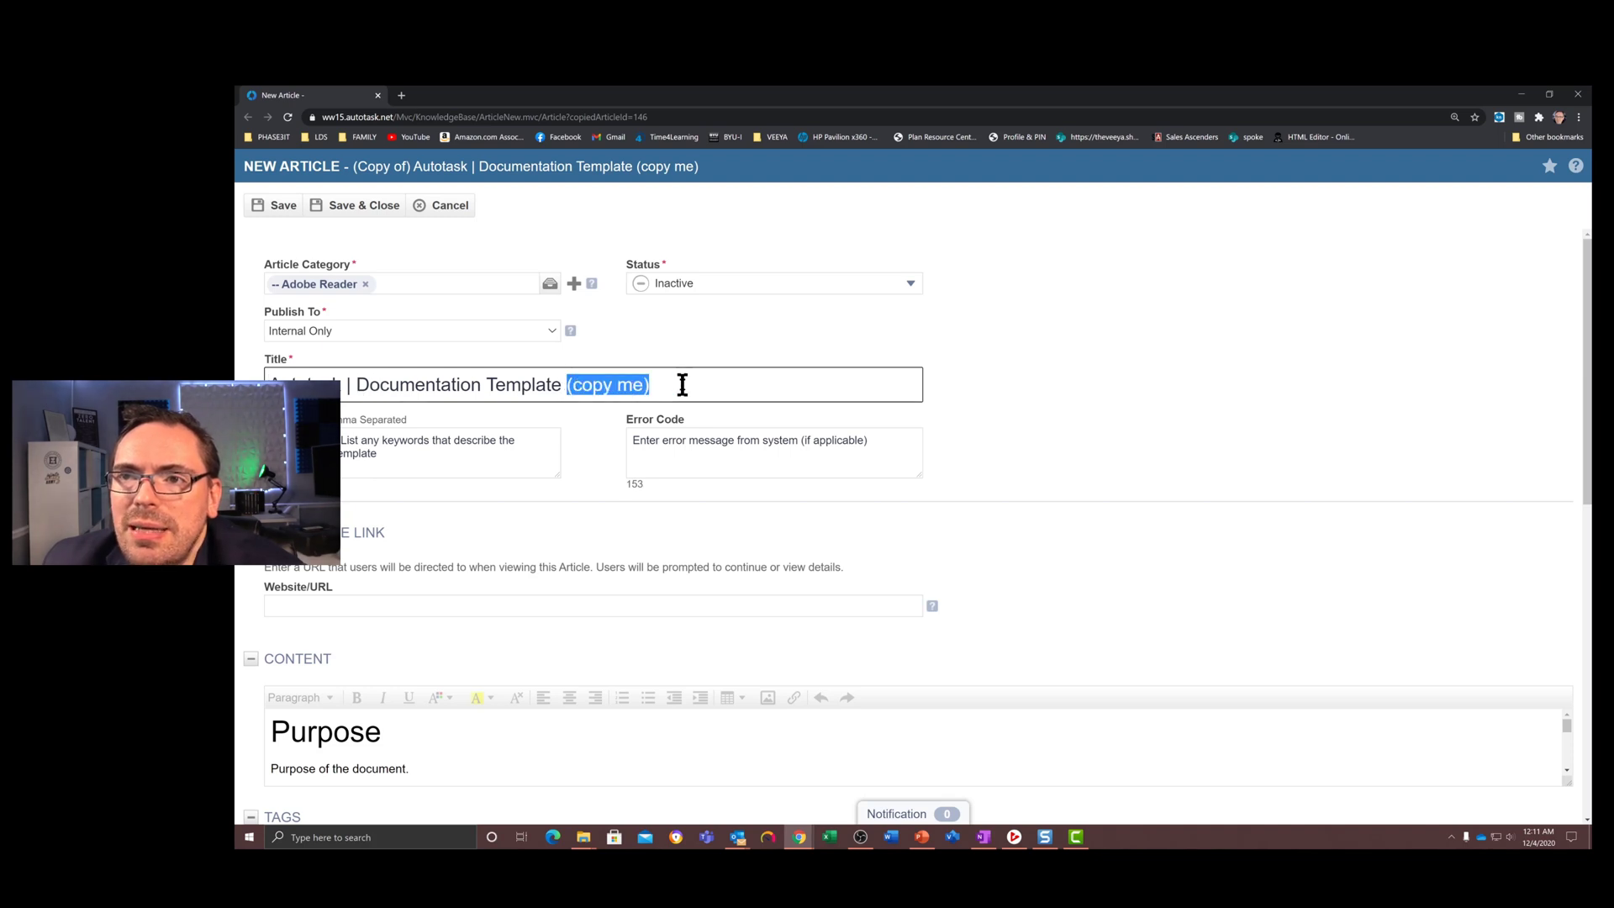
text(Sample)
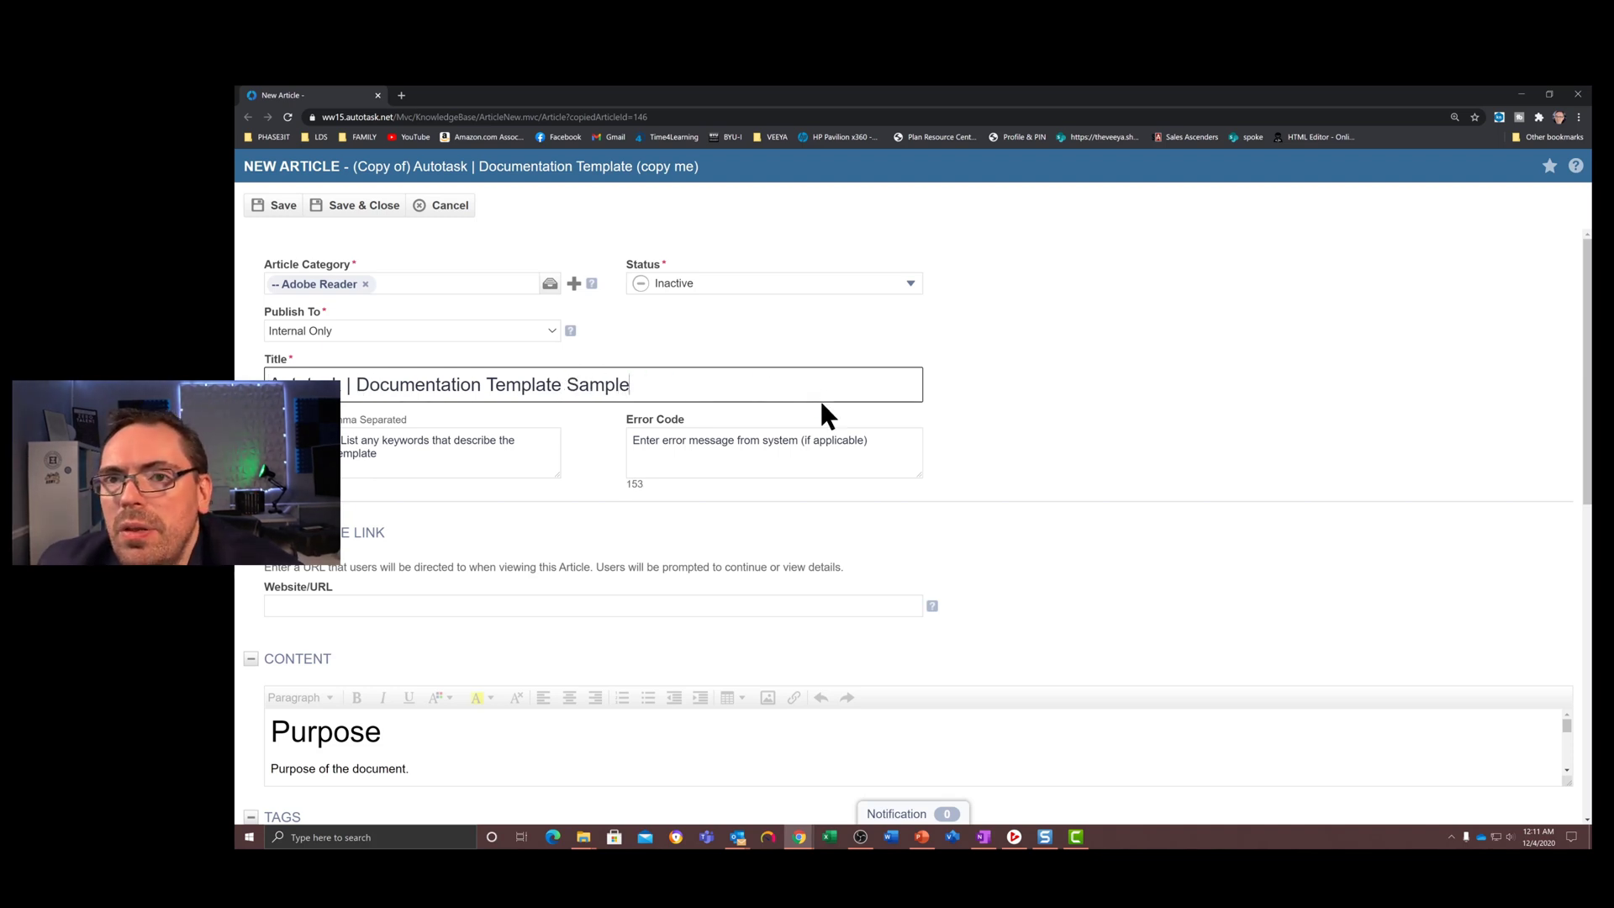
text( Articles)
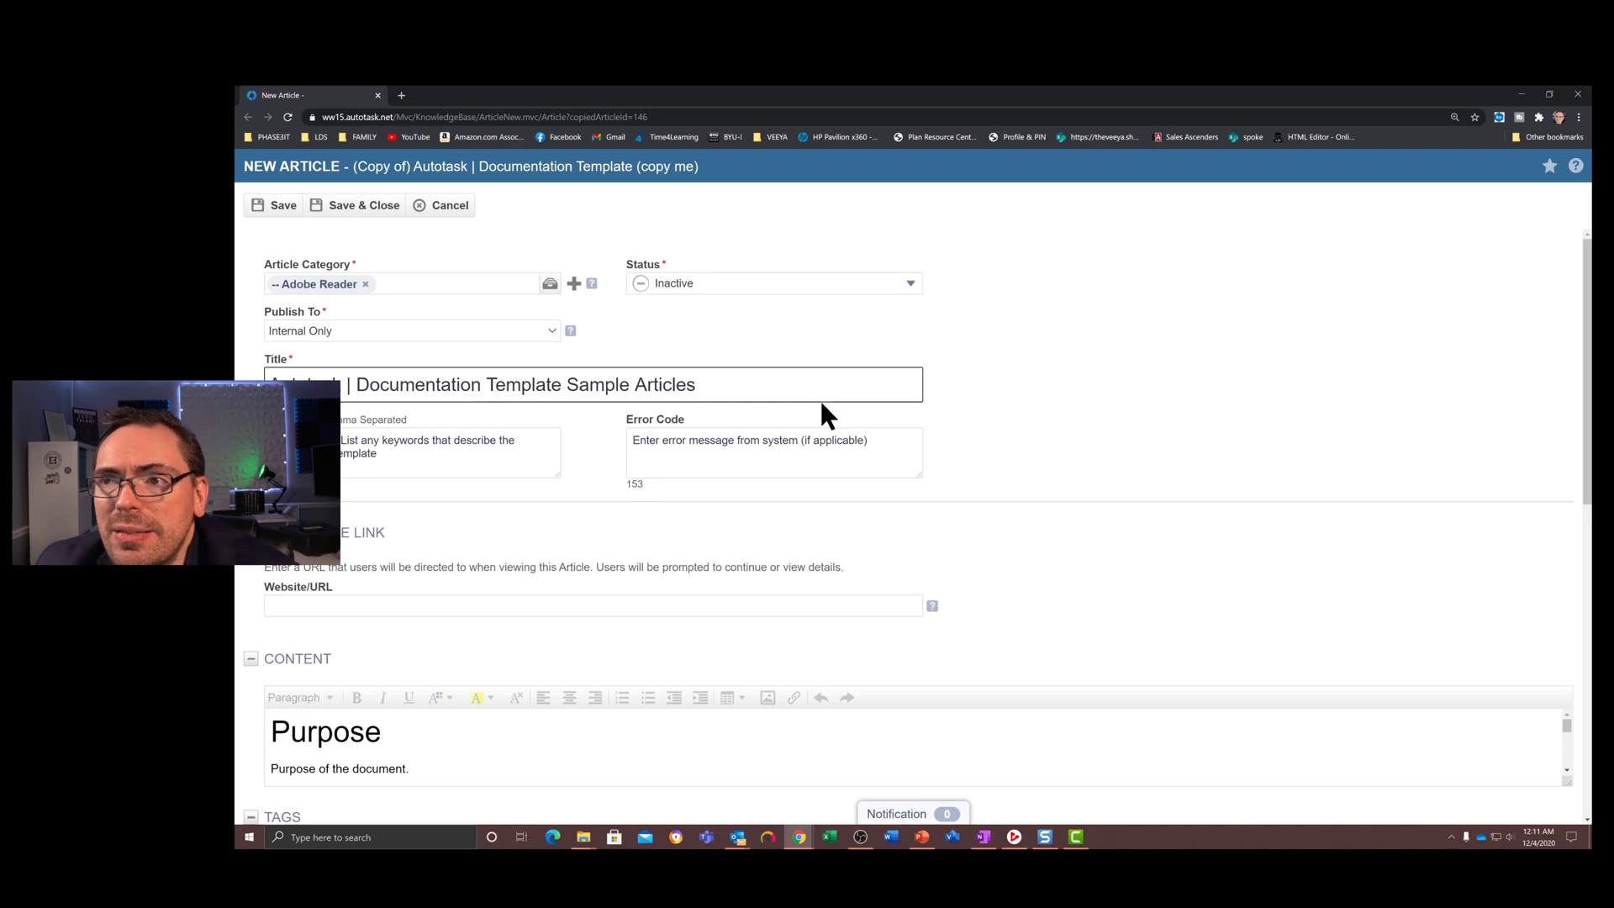
Shorten the title's ending to "Sample Article" and clear the template text from the keywords field.
key(BackSpace)
click(415, 443)
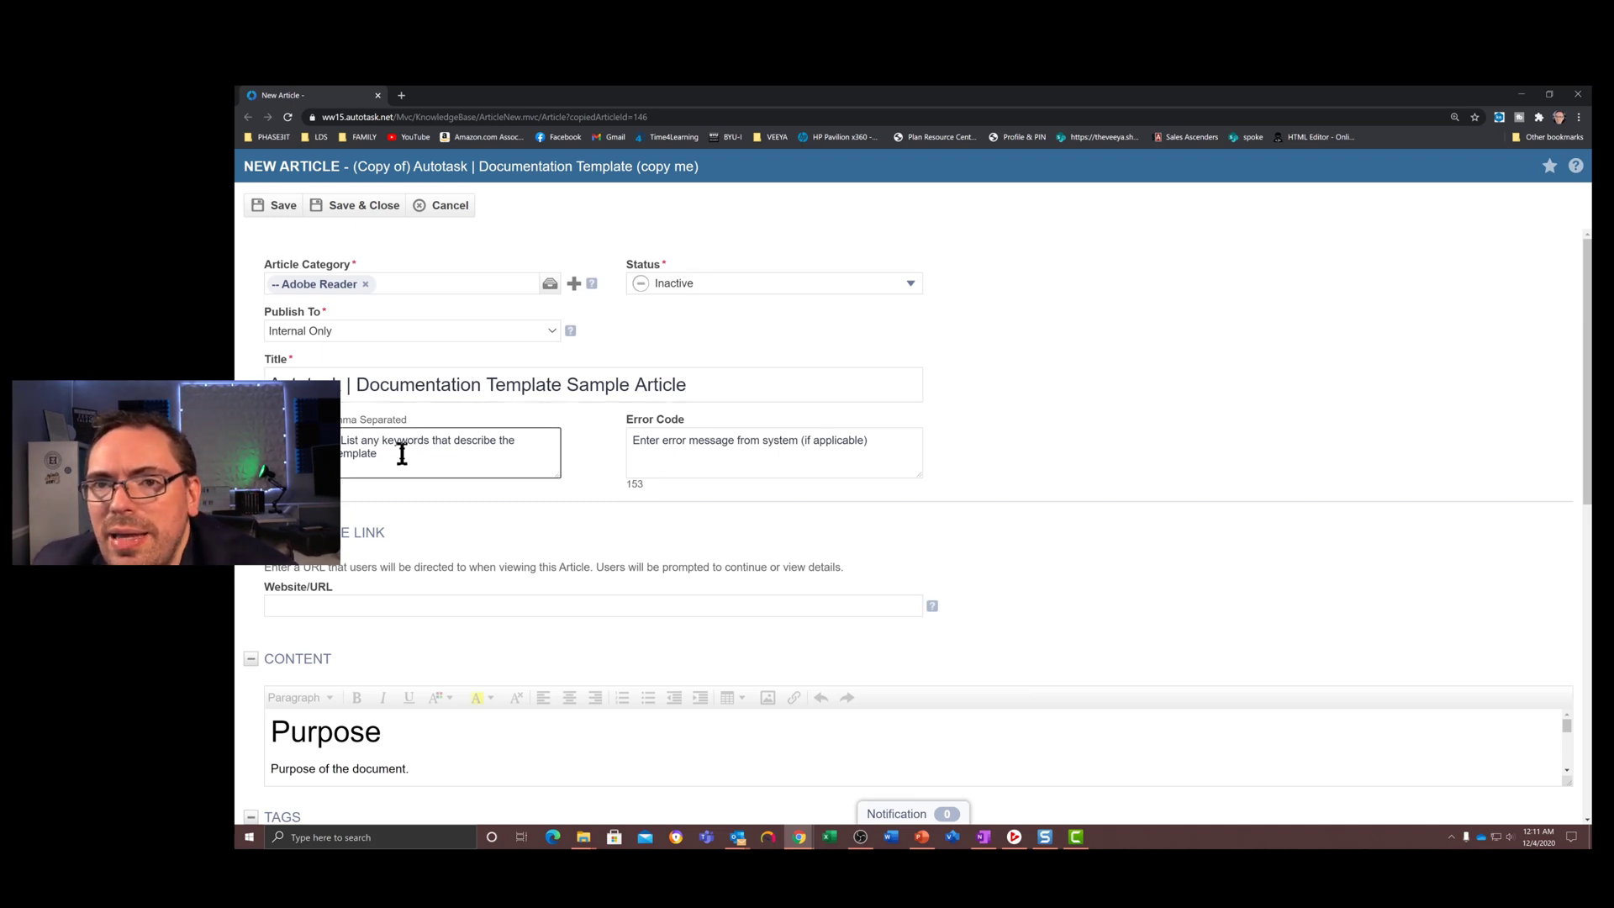
key(ctrl+a)
key(BackSpace)
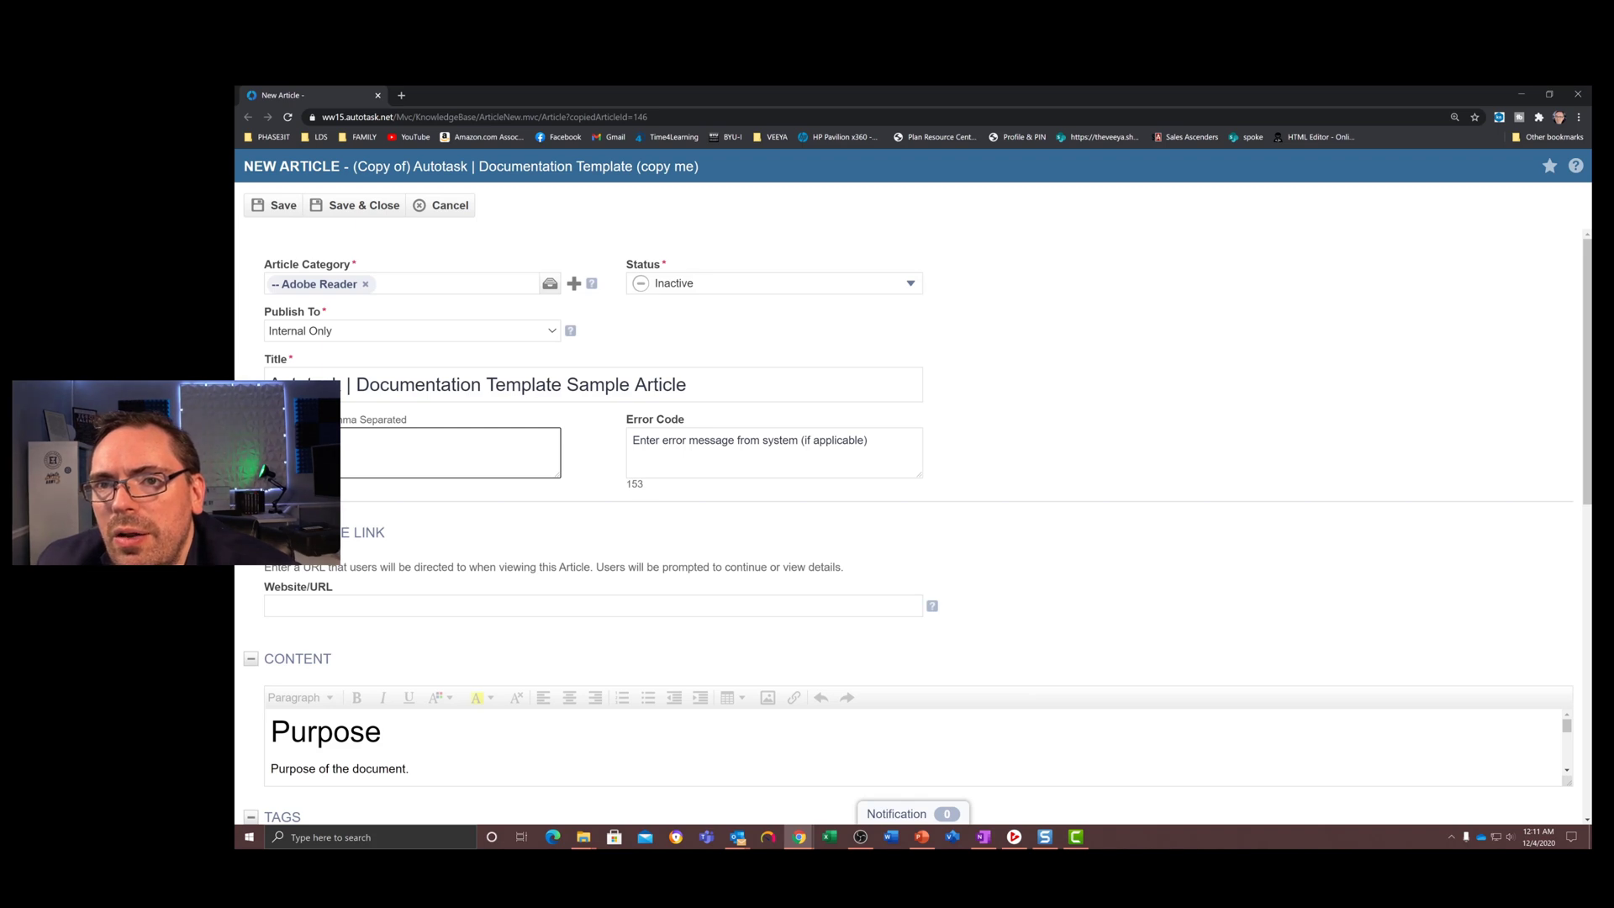
Clear the placeholder text from the article's Error Code field.
click(889, 427)
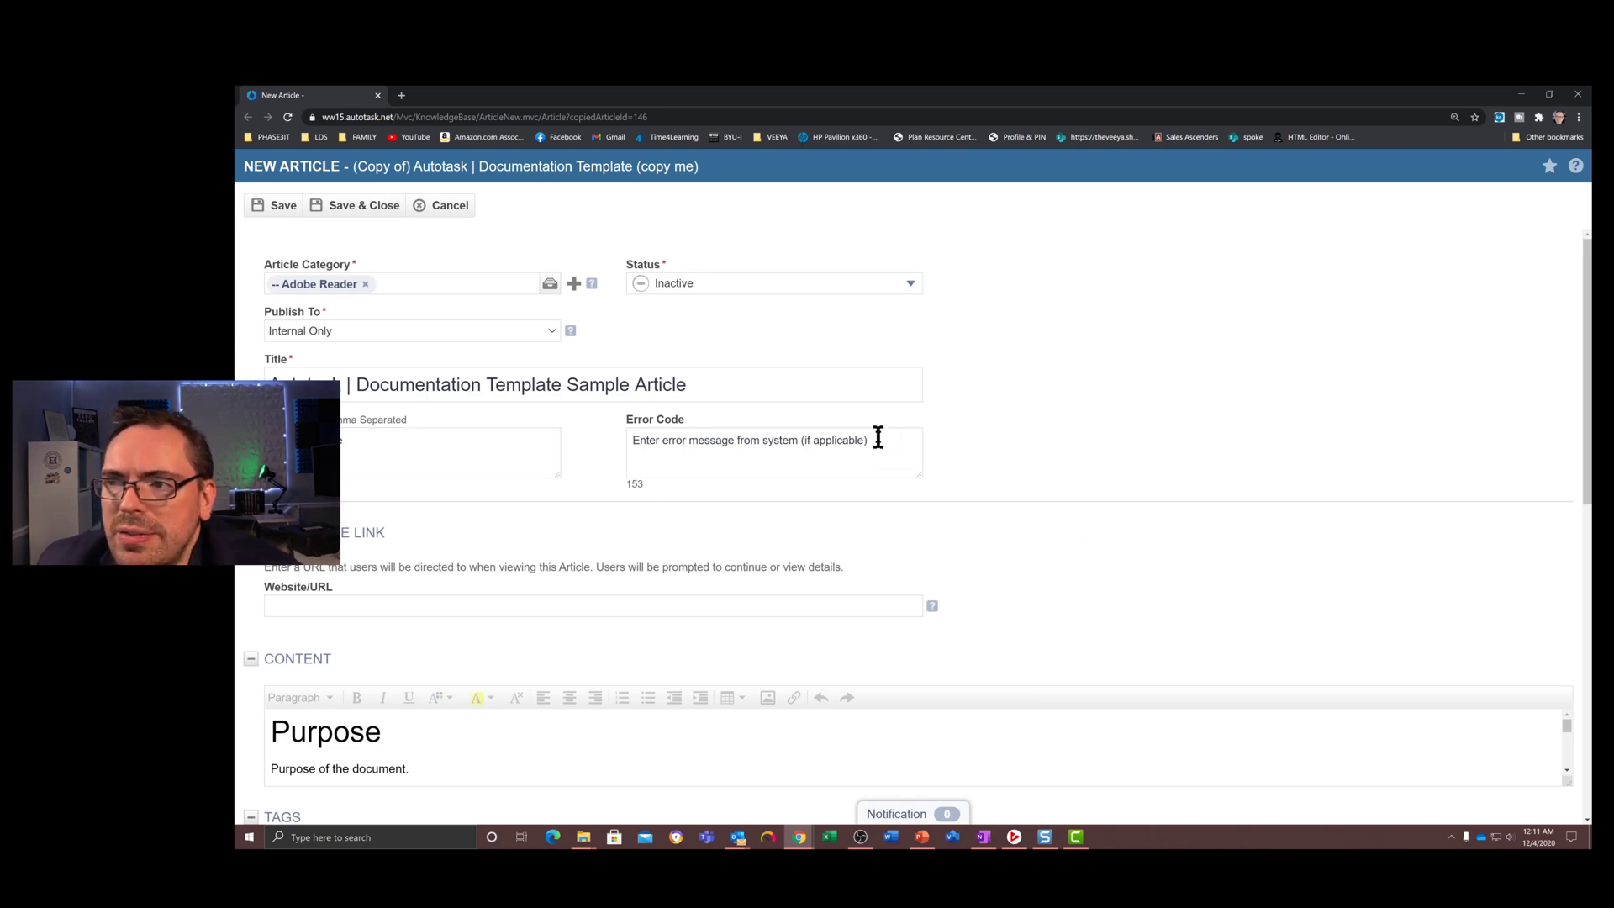
click(891, 451)
key(shift+Tab)
click(882, 457)
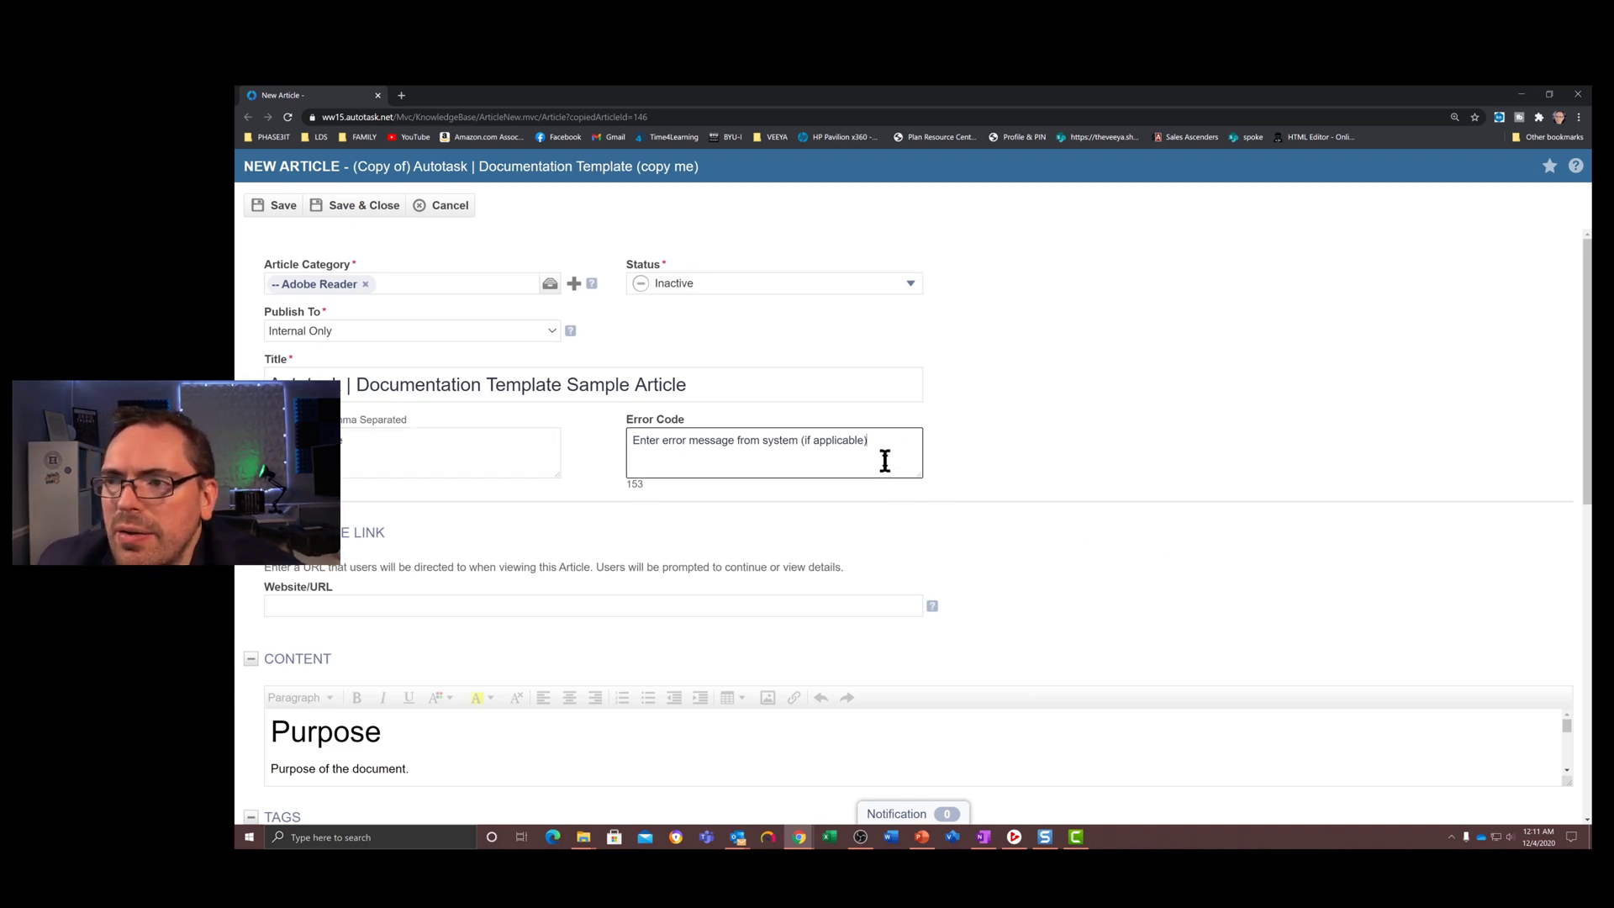
key(ctrl+a)
key(BackSpace)
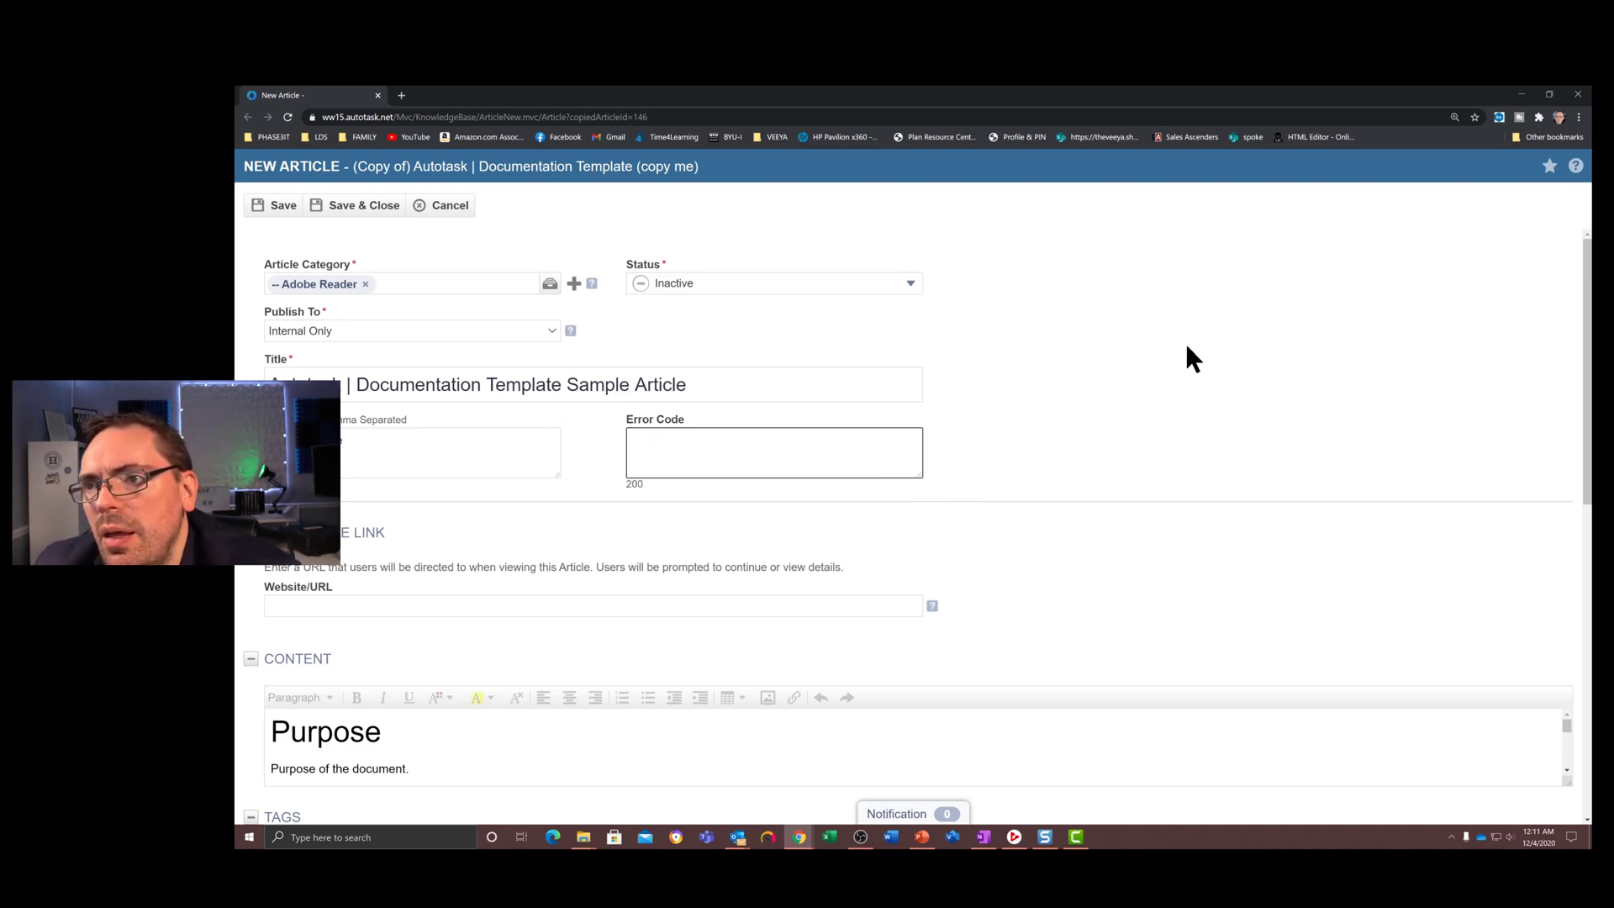
Replace the placeholder text under the Purpose heading with "This is a sample KB article for training purposes.".
scroll(1567, 387, down, 4)
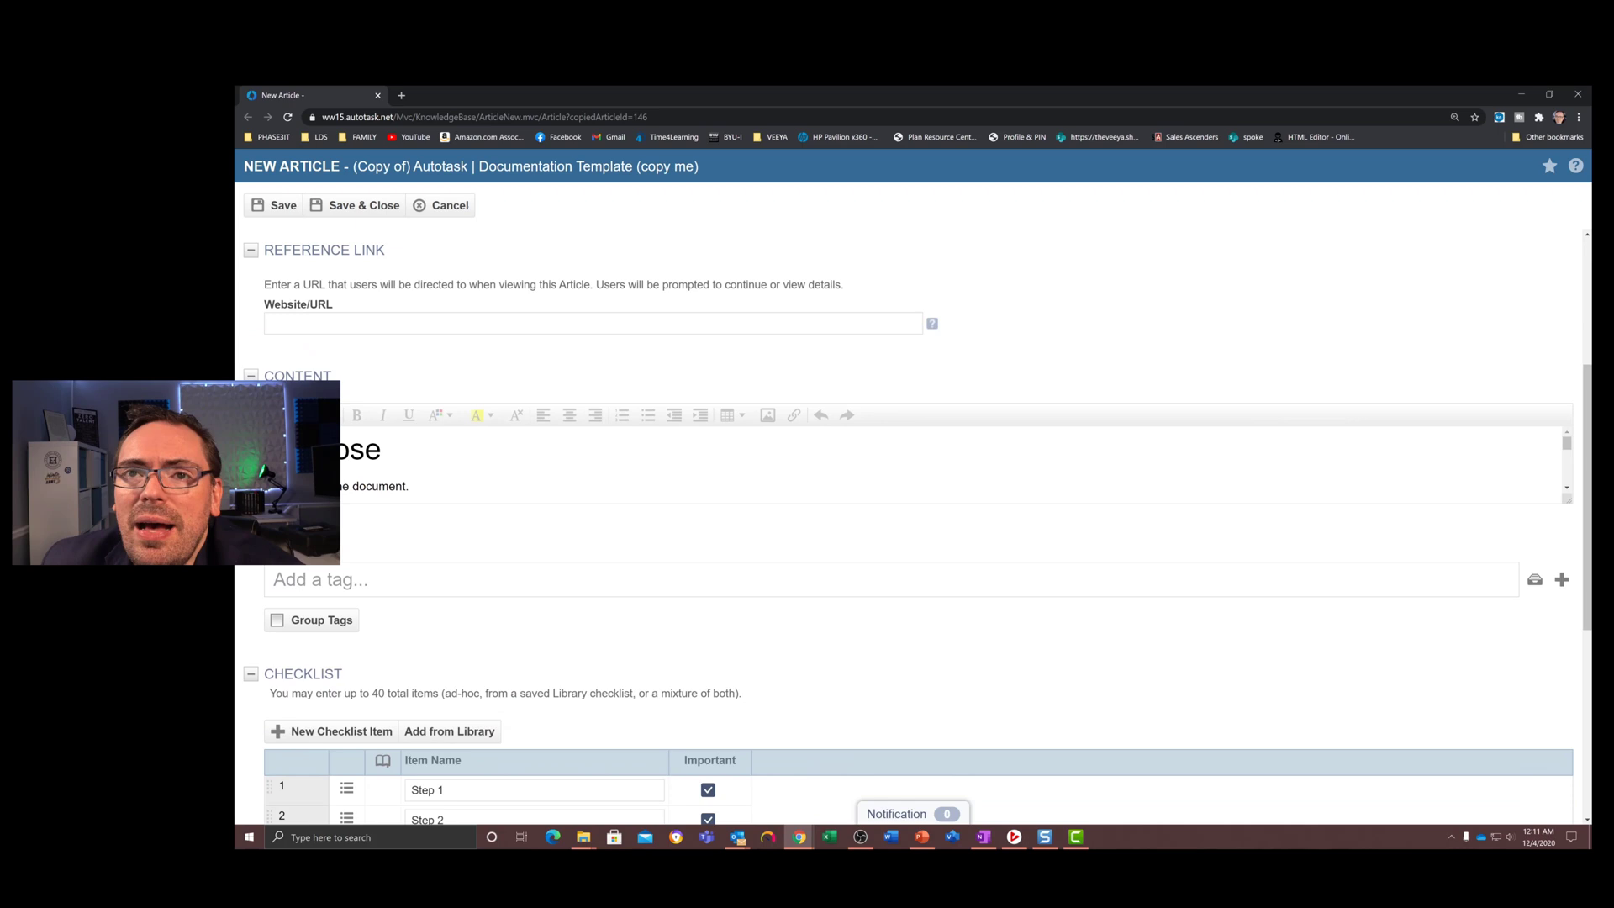
click(350, 323)
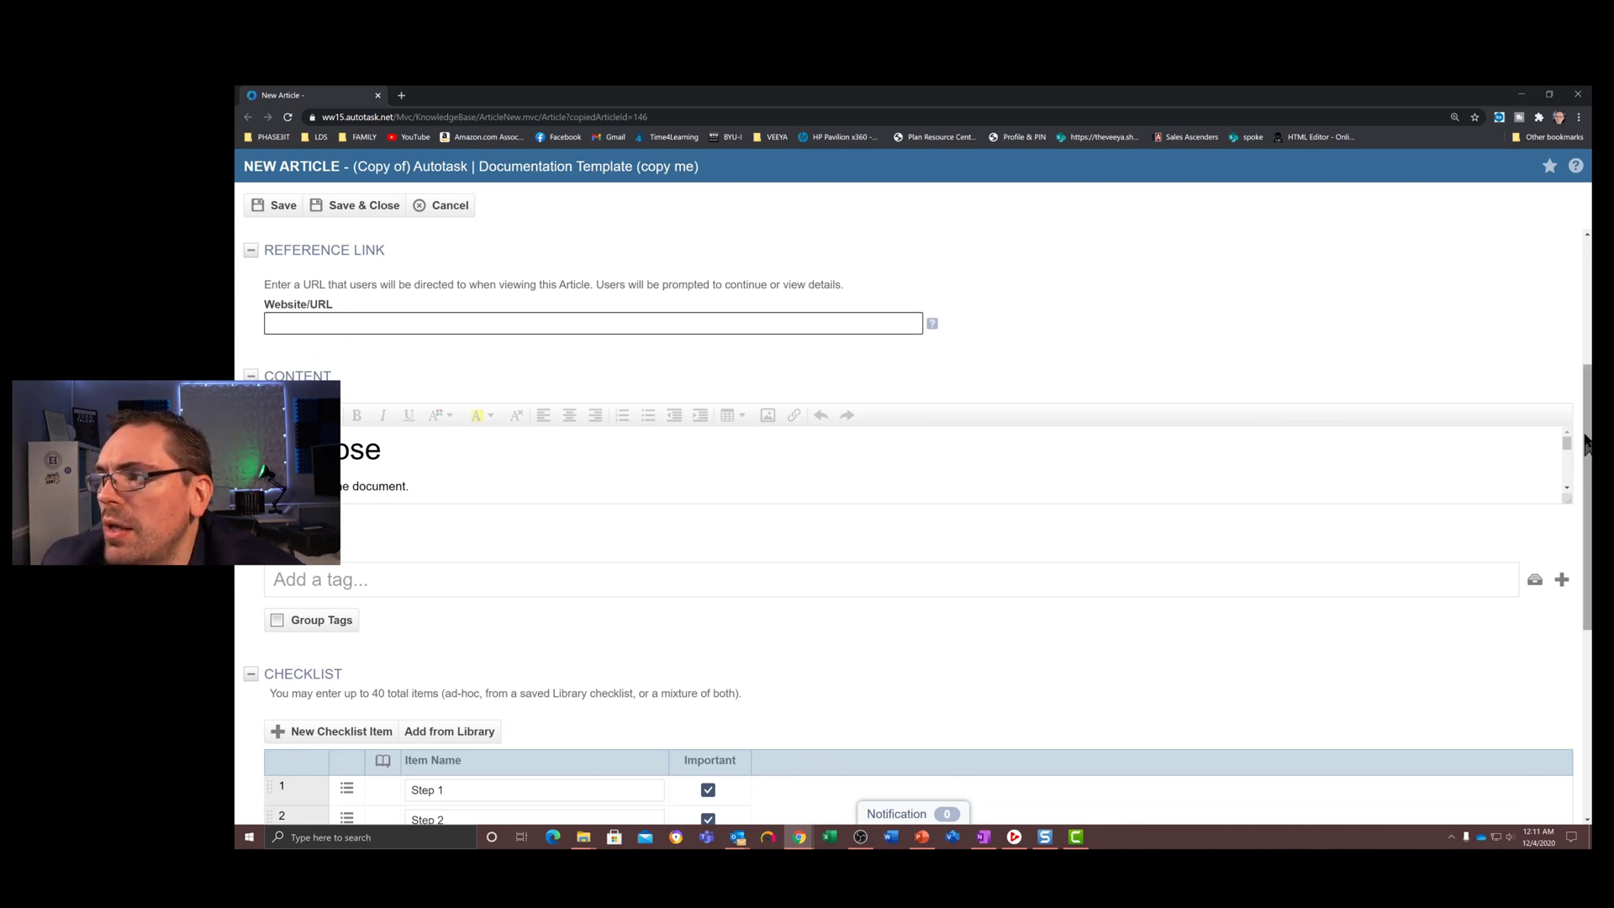
scroll(1582, 488, down, 2)
drag(1584, 497, 1585, 490)
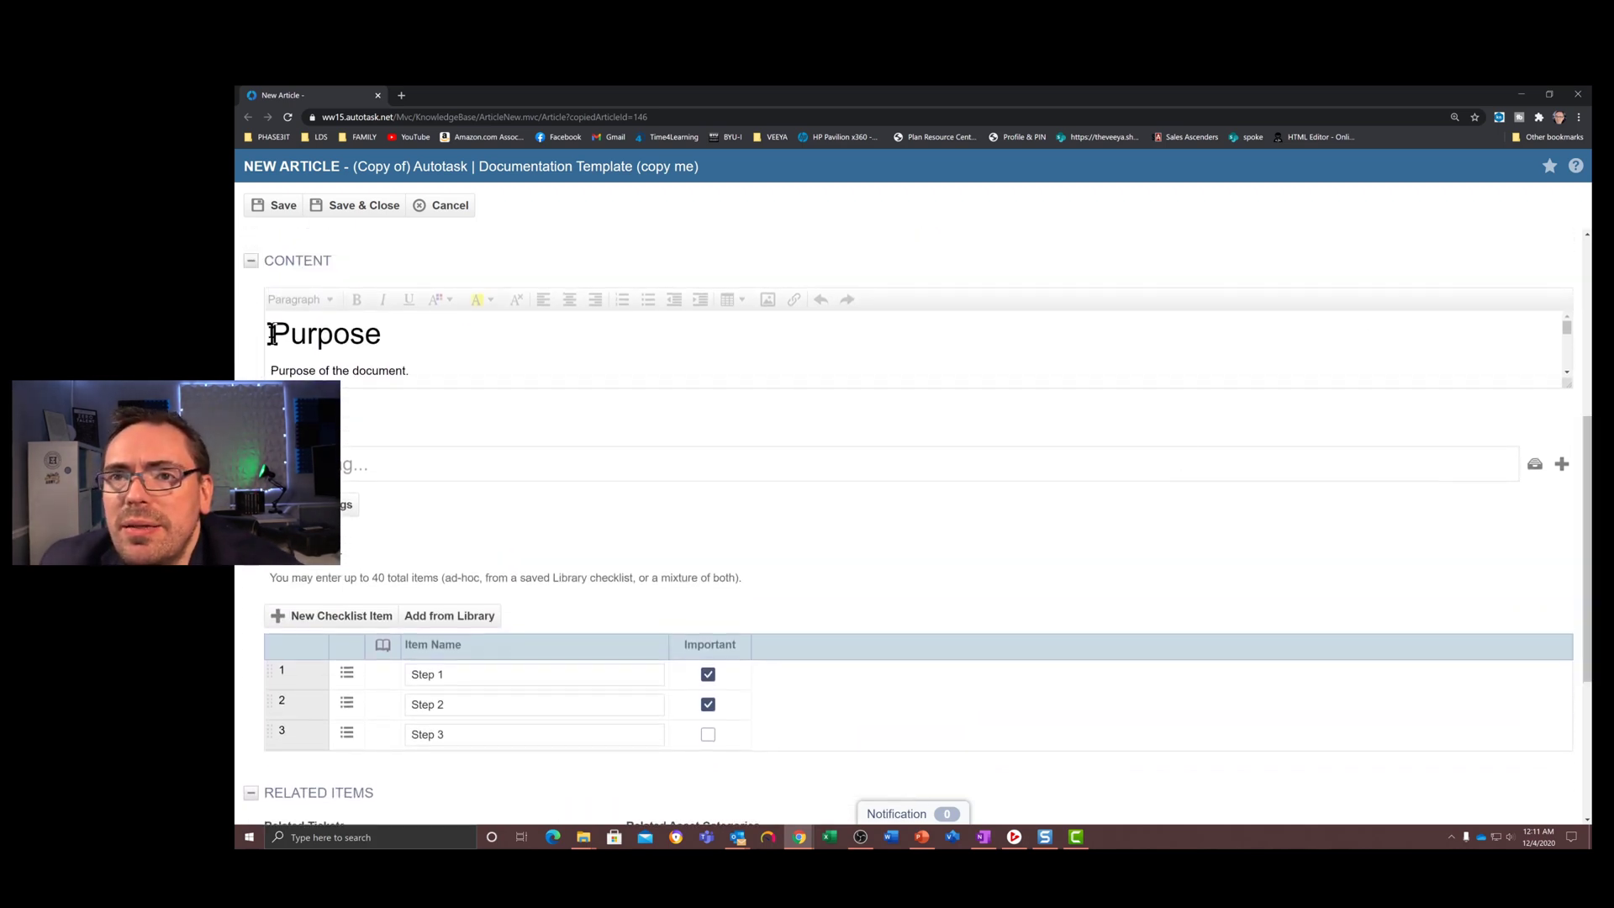
click(335, 345)
click(362, 365)
drag(364, 368, 267, 380)
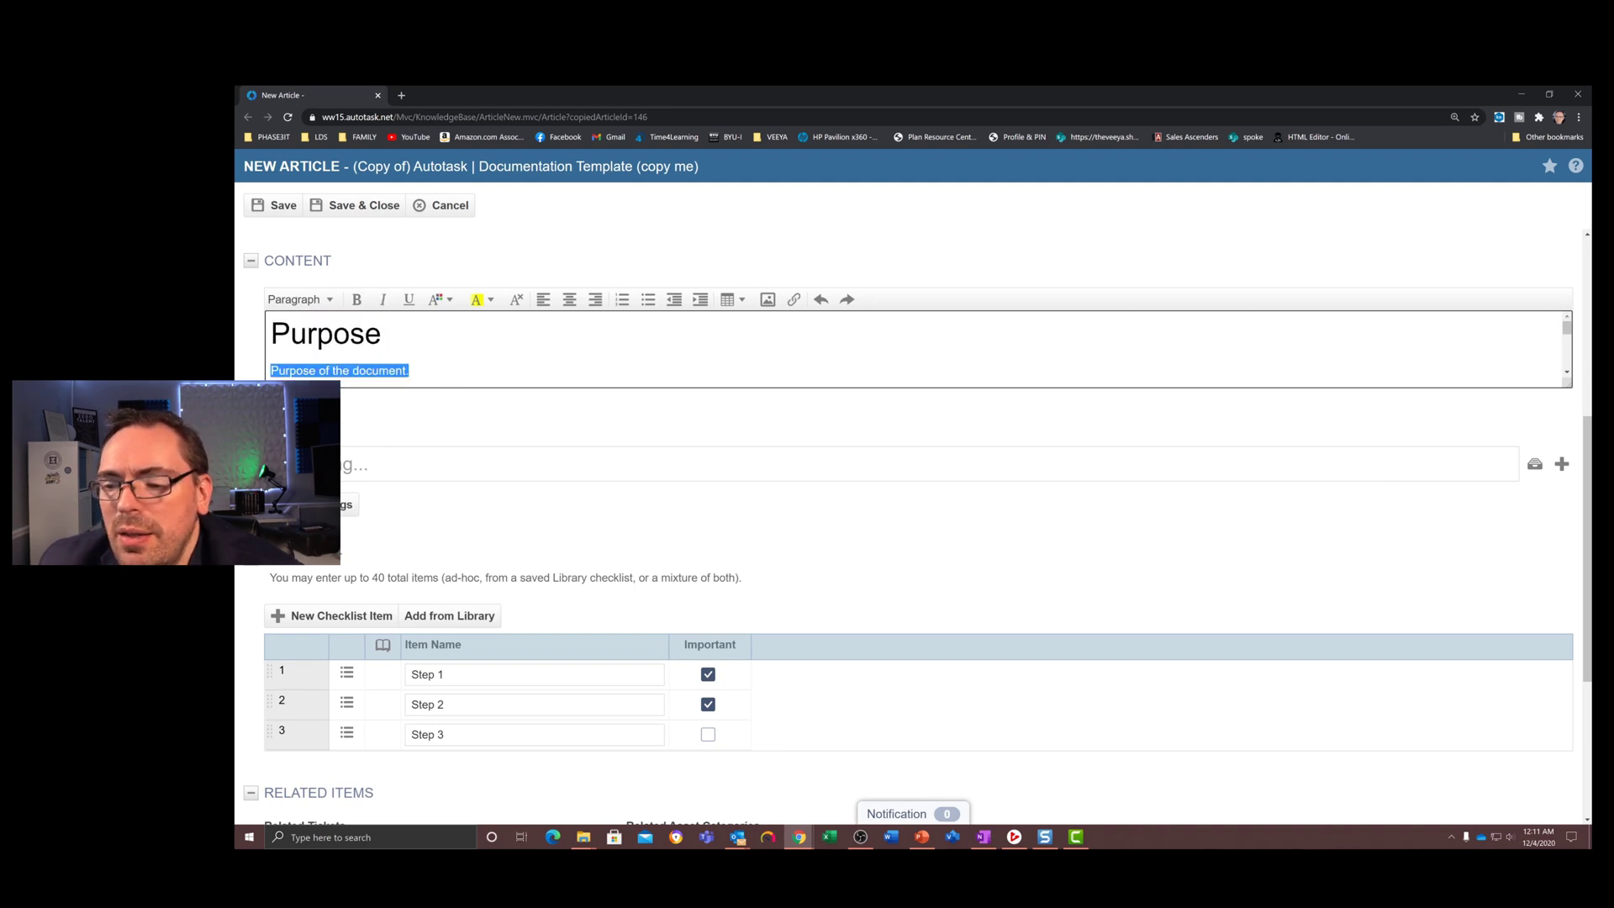
text(This is a asmp)
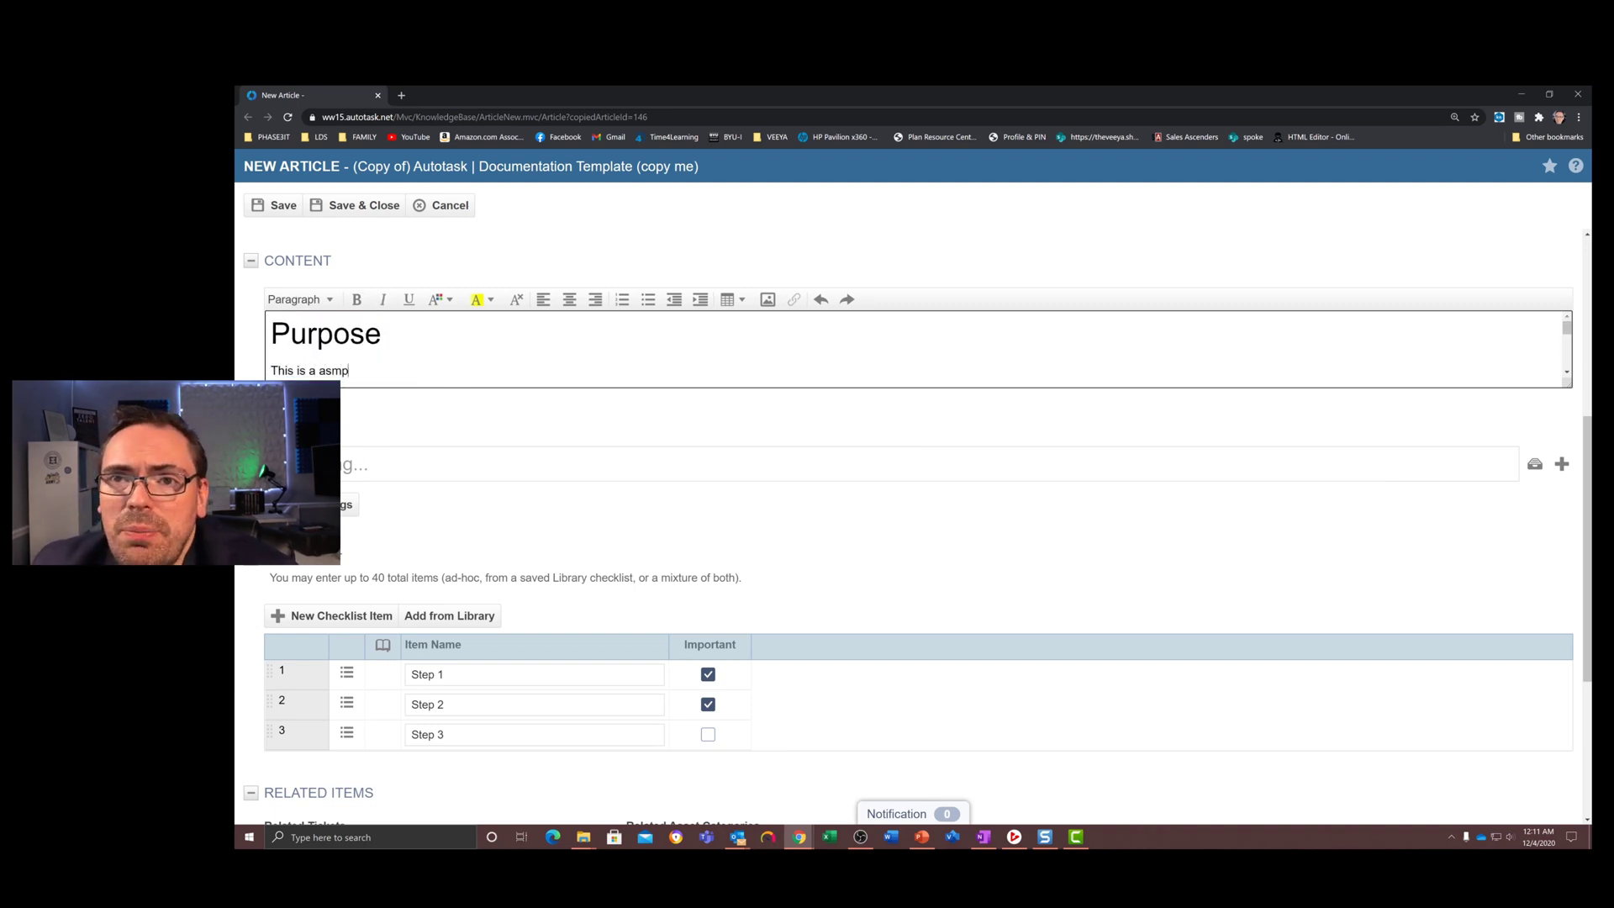
key(BackSpace)
key(BackSpace)
key(BackSpace)
key(BackSpace)
text(sample )
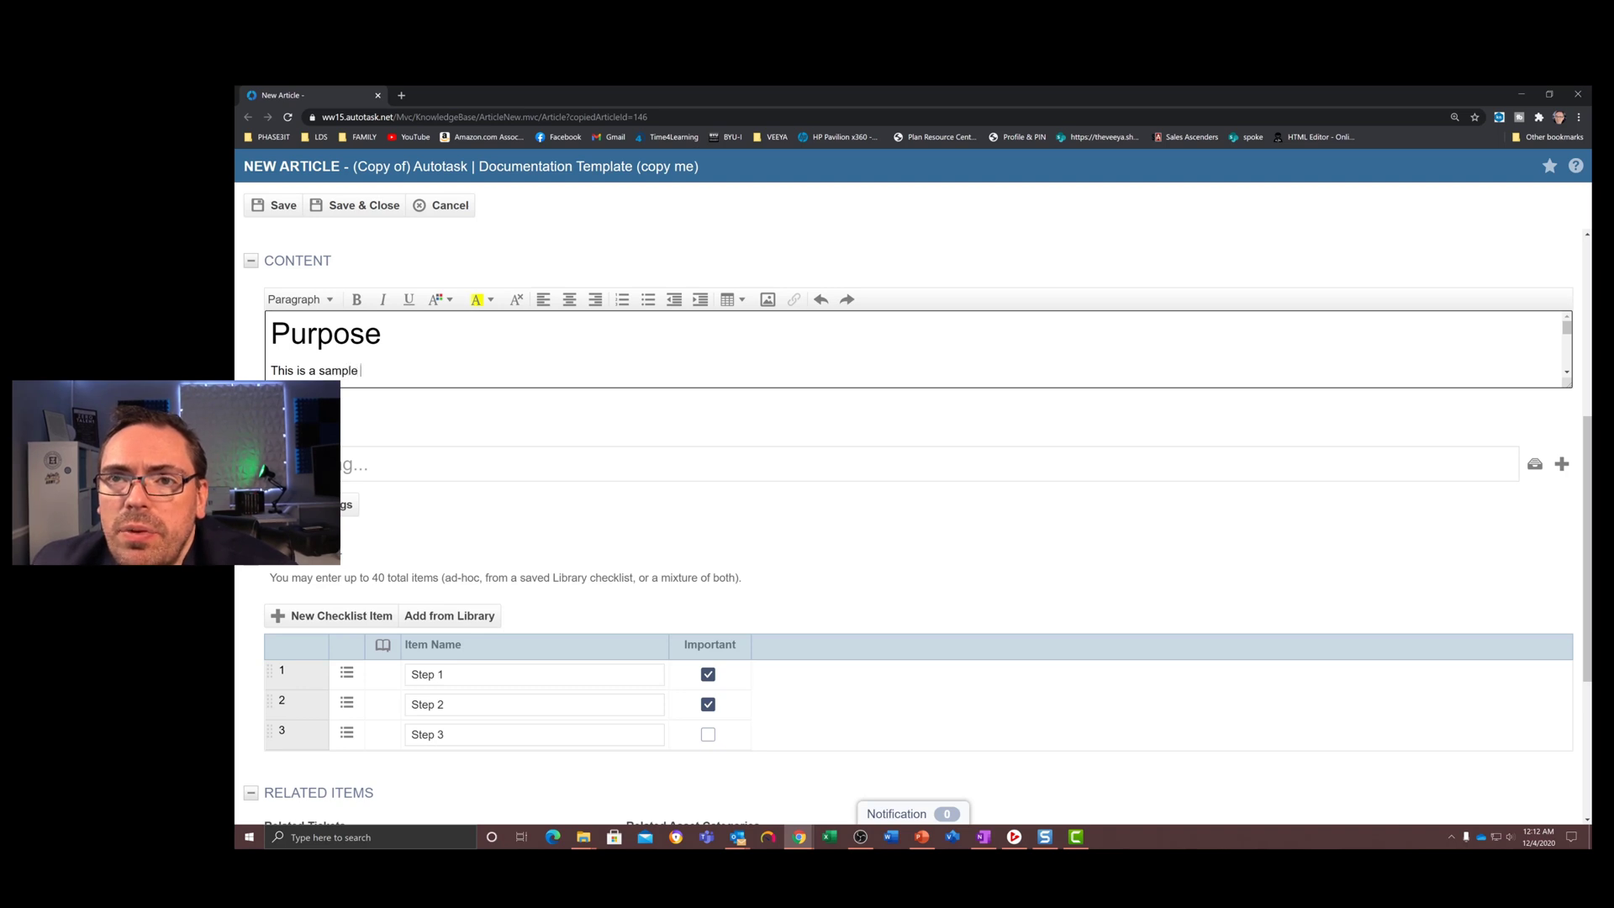
text(KB article fo train)
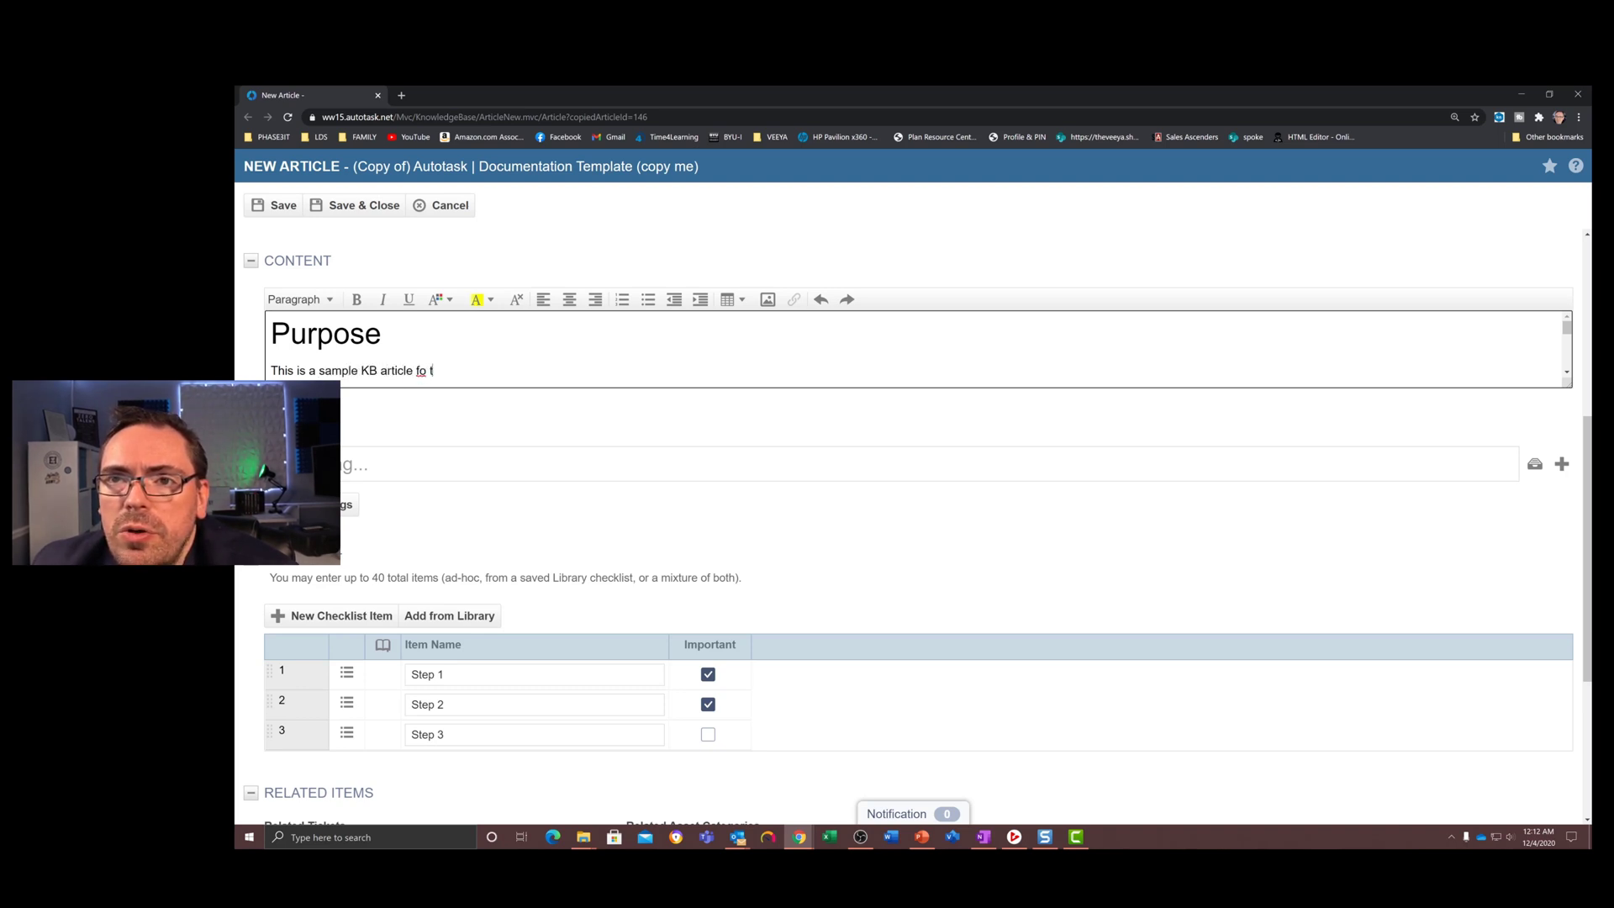
key(BackSpace)
key(BackSpace)
key(BackSpace)
key(BackSpace)
key(BackSpace)
key(BackSpace)
text(r )
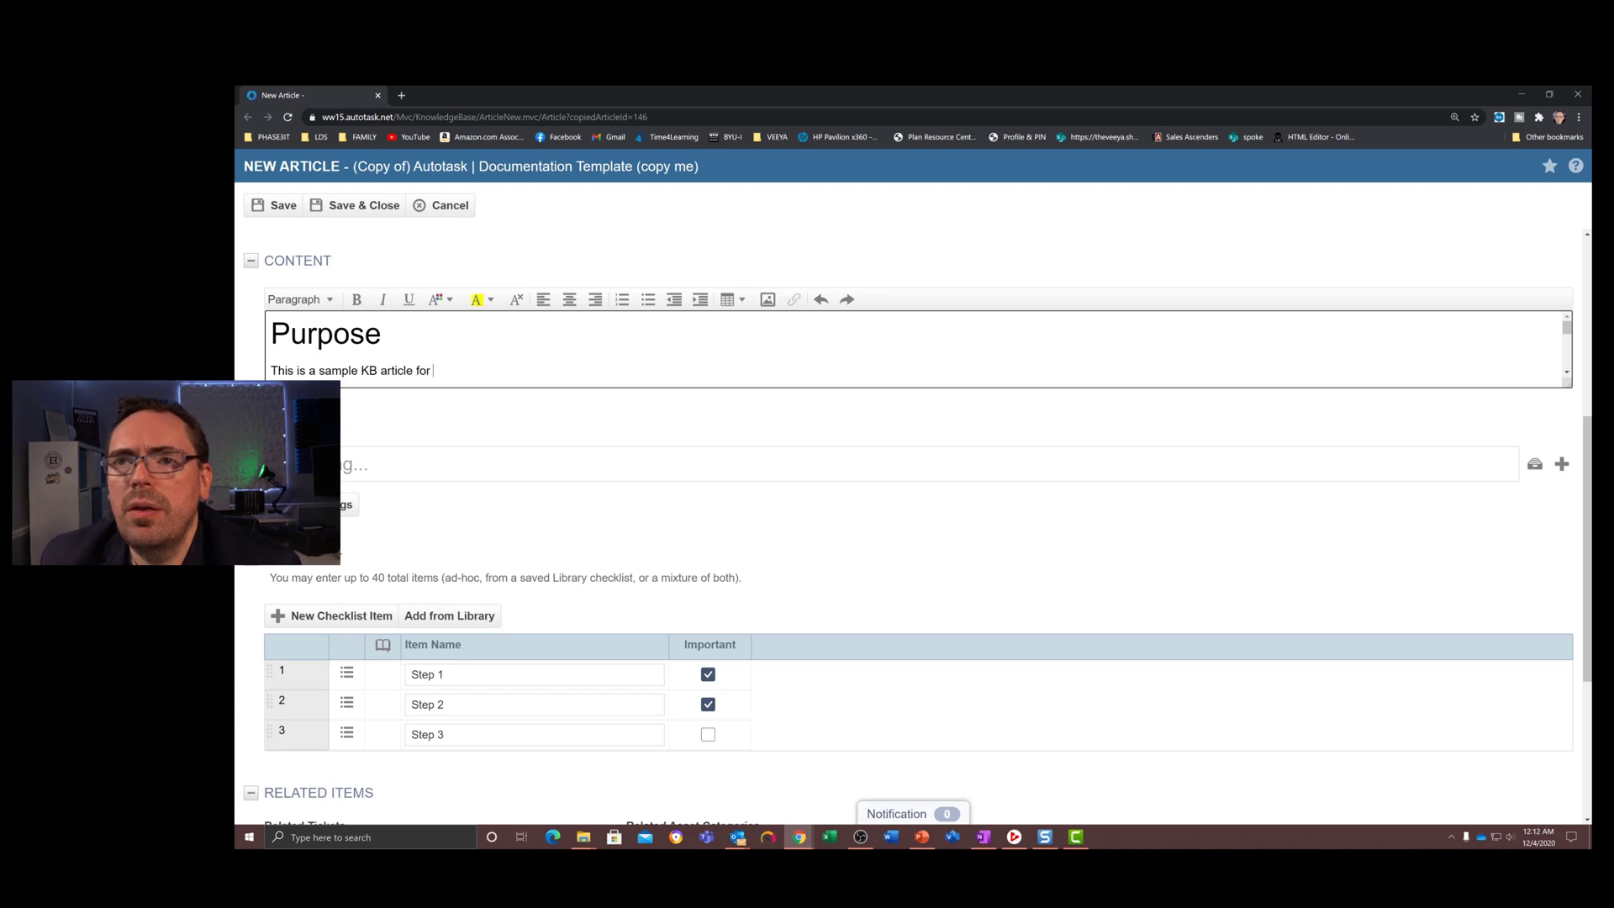
text(training pur)
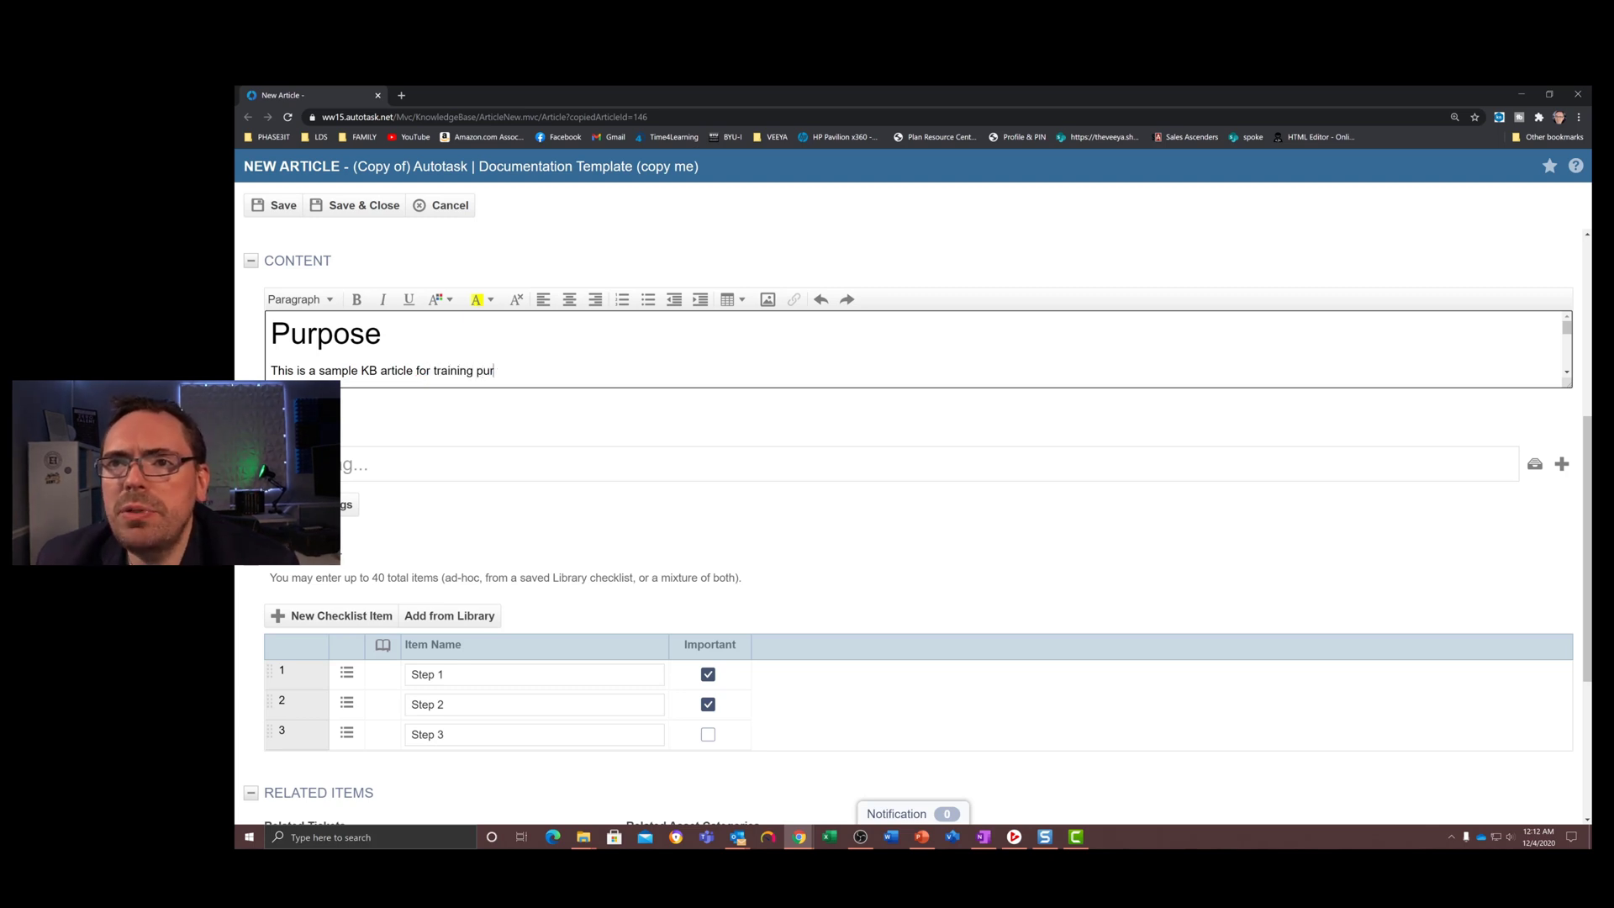
text(poses.)
Replace the placeholder sentence under the Resources heading with "N/A".
key(Down)
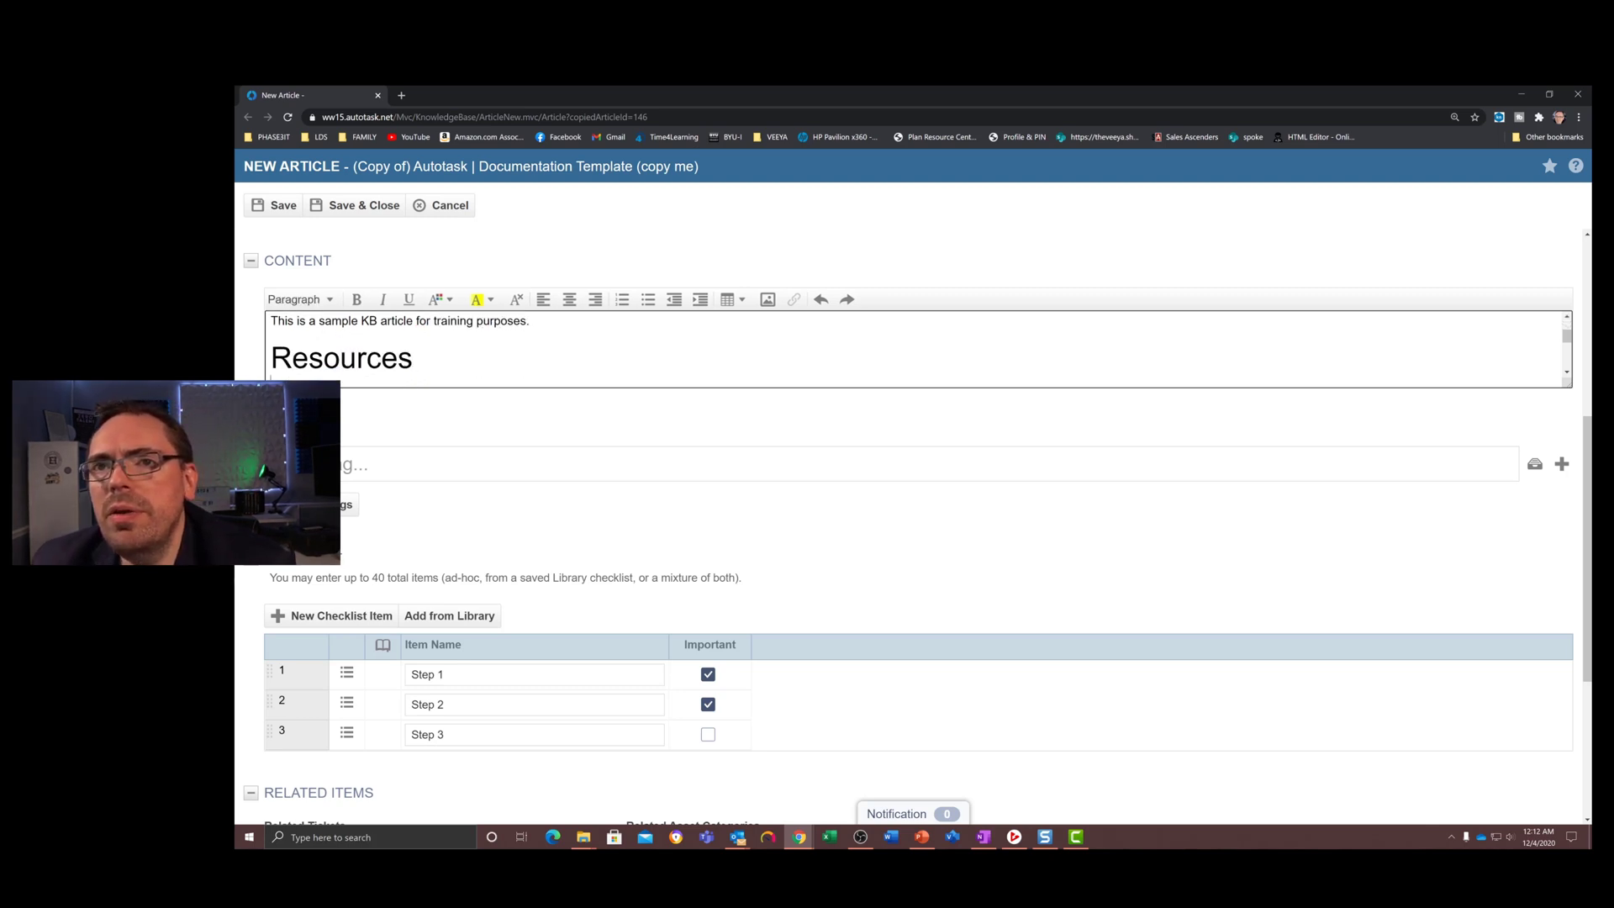
key(Down)
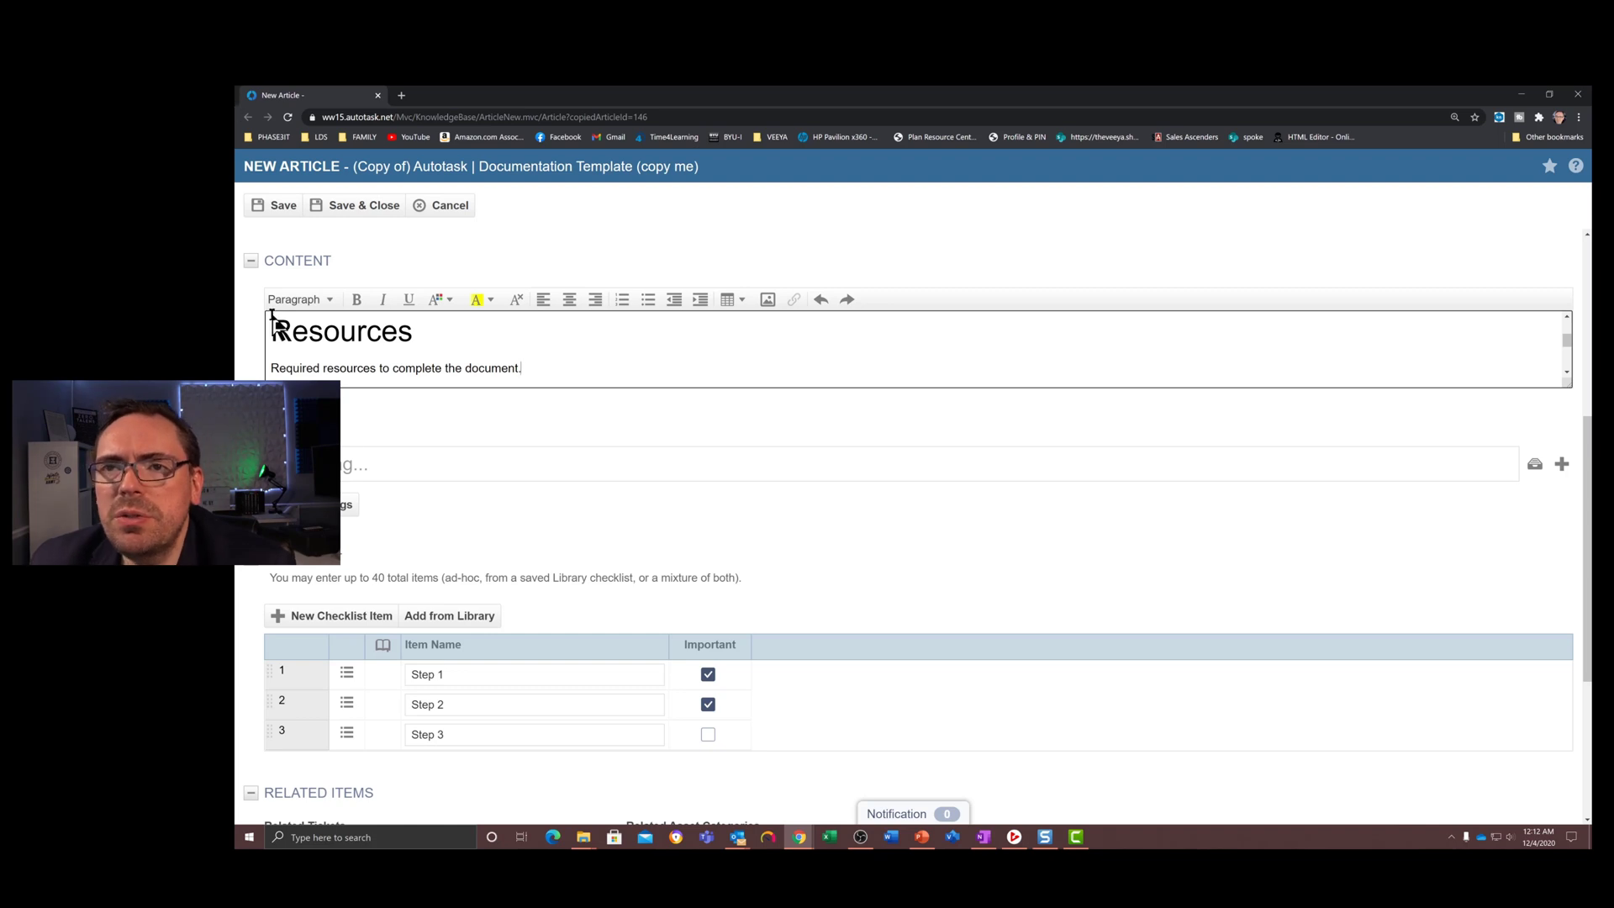
drag(523, 368, 268, 368)
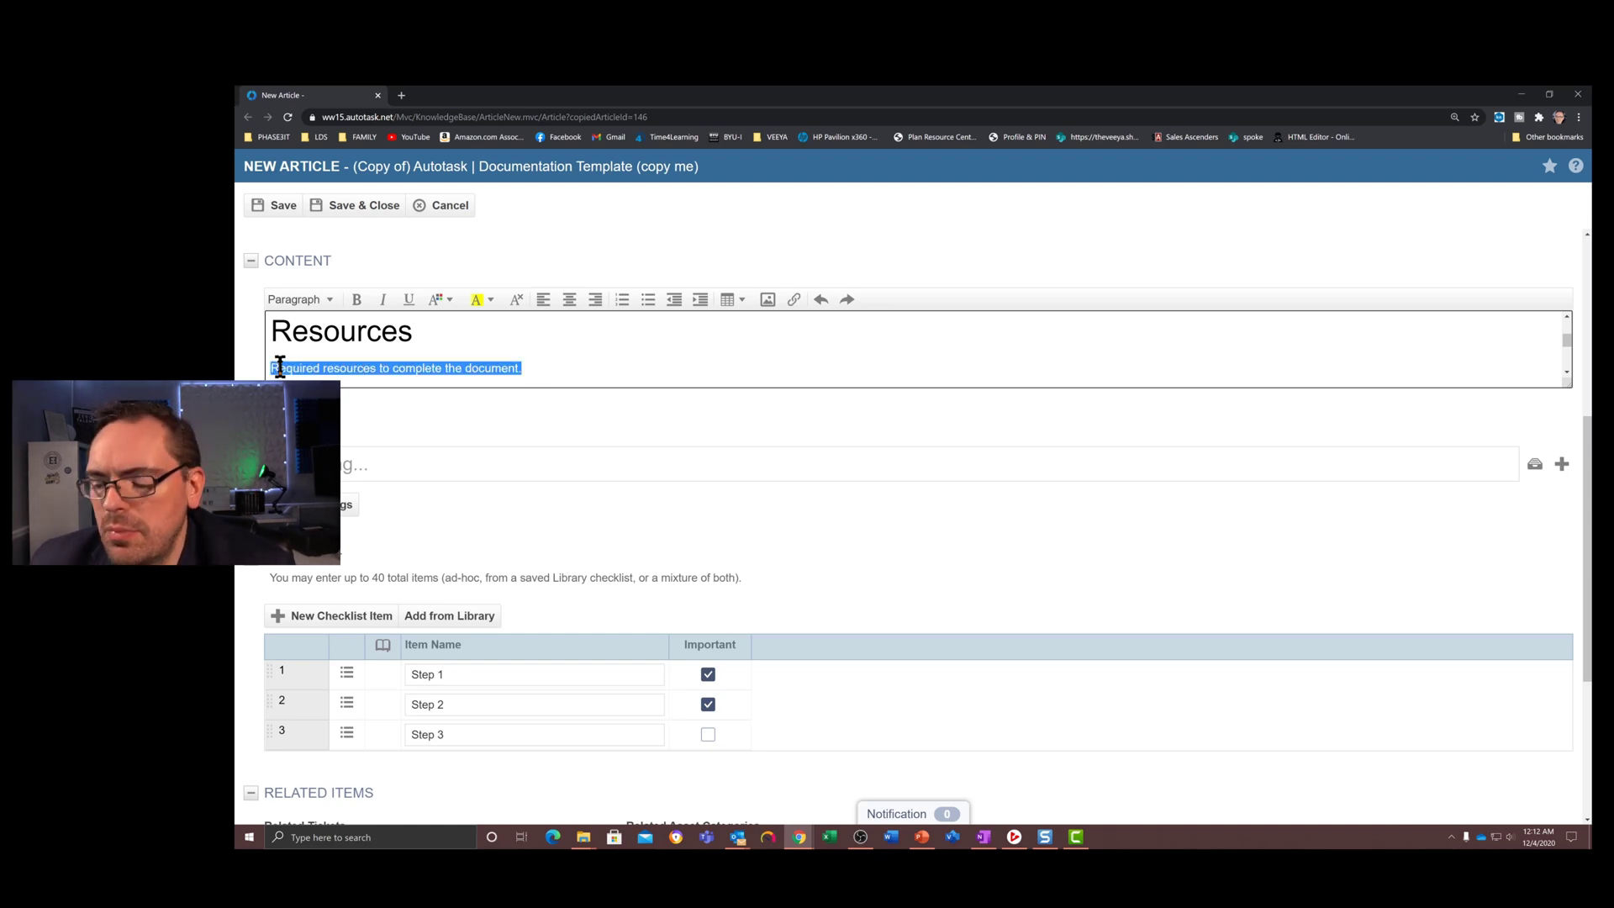
text(N/A)
Try removing the blank lines between the numbered steps under the Process heading, and undo the removal.
key(Down)
key(Down)
key(Down)
key(Down)
key(Down)
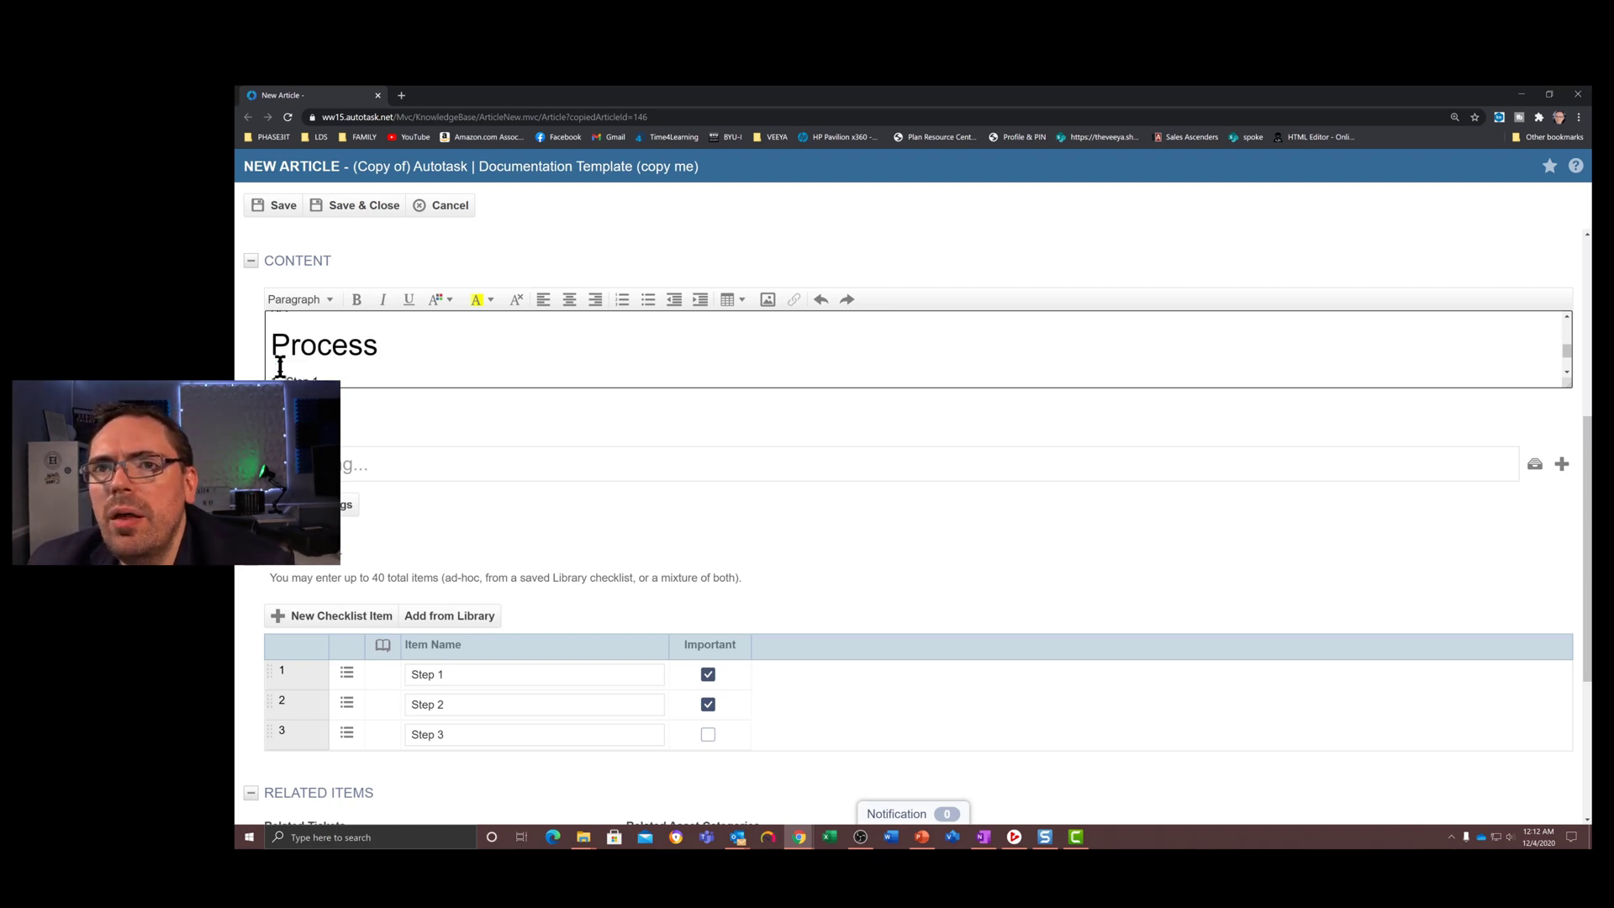
key(BackSpace)
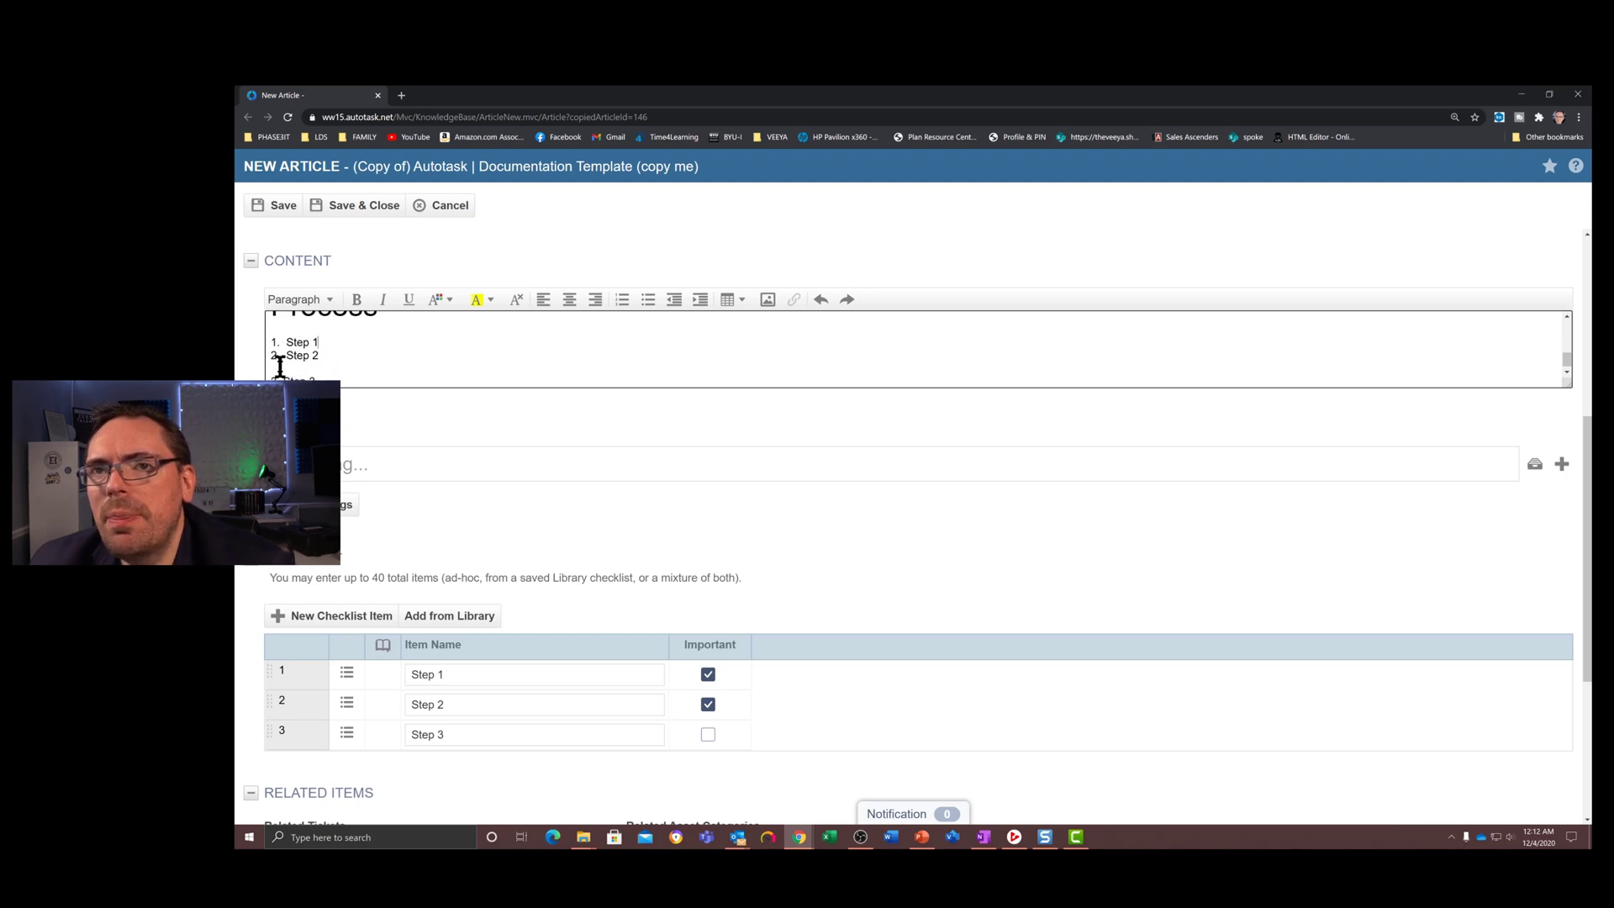
key(BackSpace)
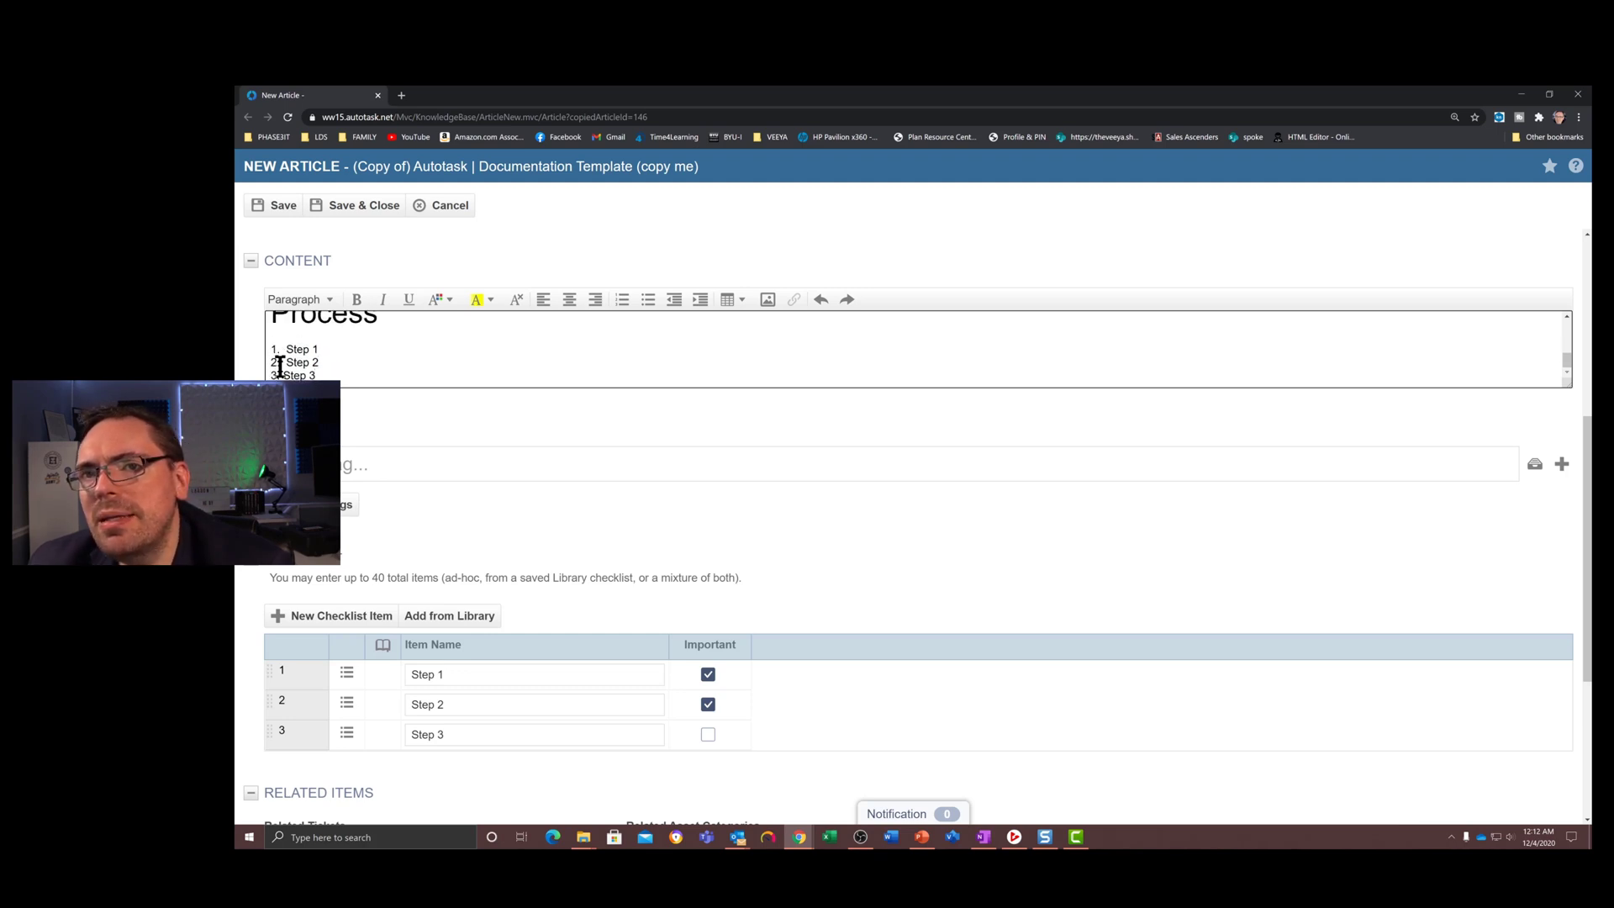
key(ctrl+z)
key(ctrl+z)
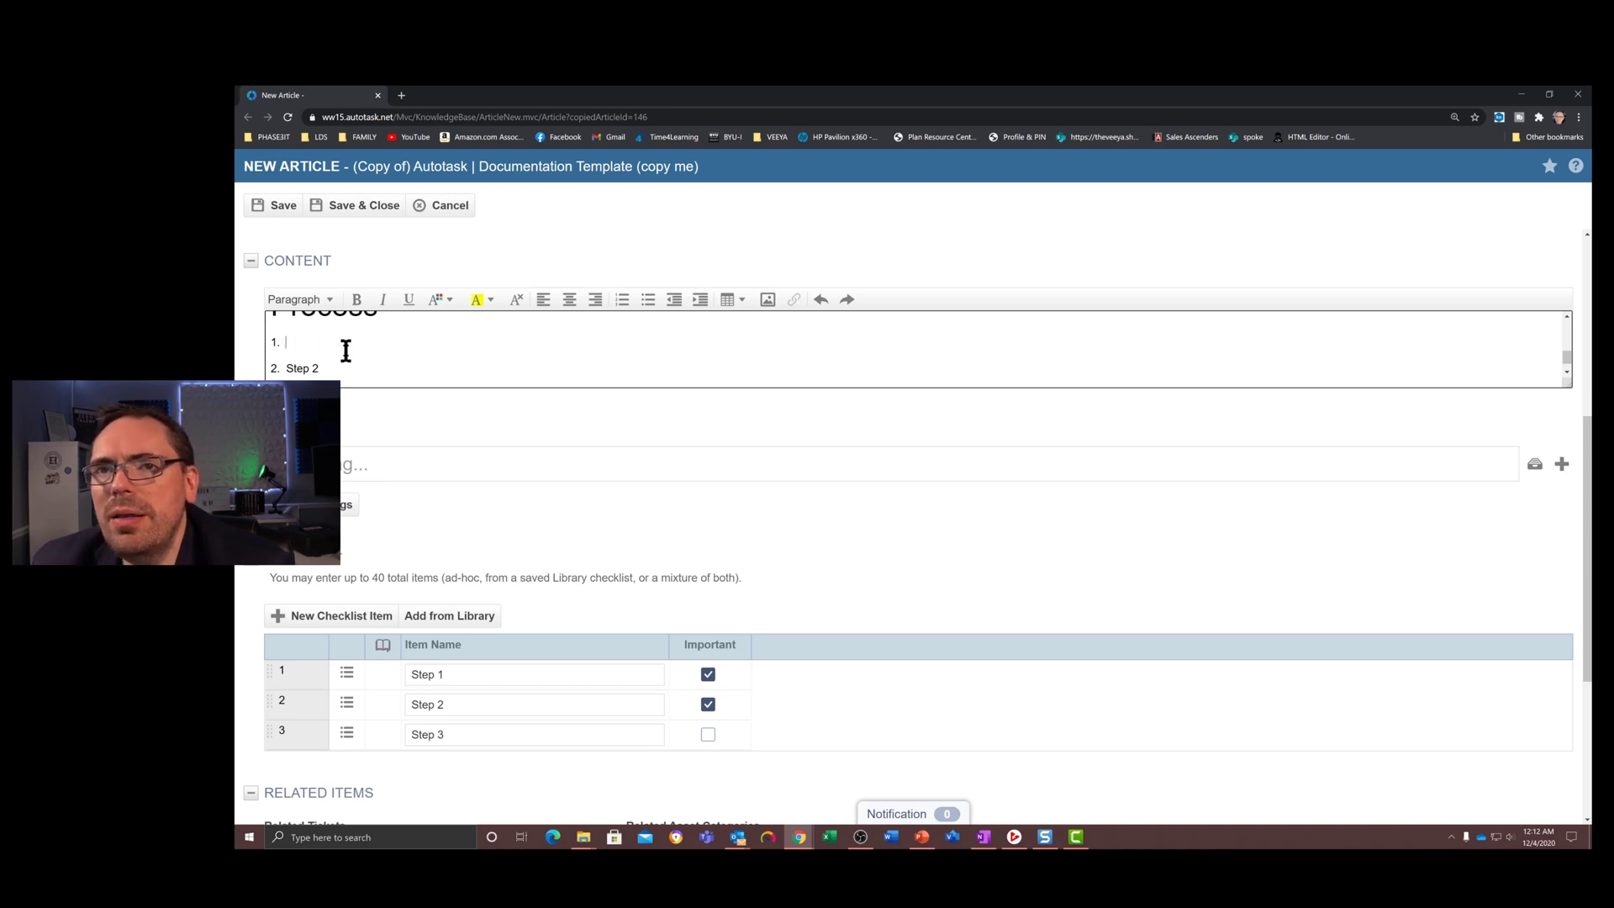
Replace the three numbered steps under Process with "Copy template article", "Customize" and "Publish as inactive".
text(opy )
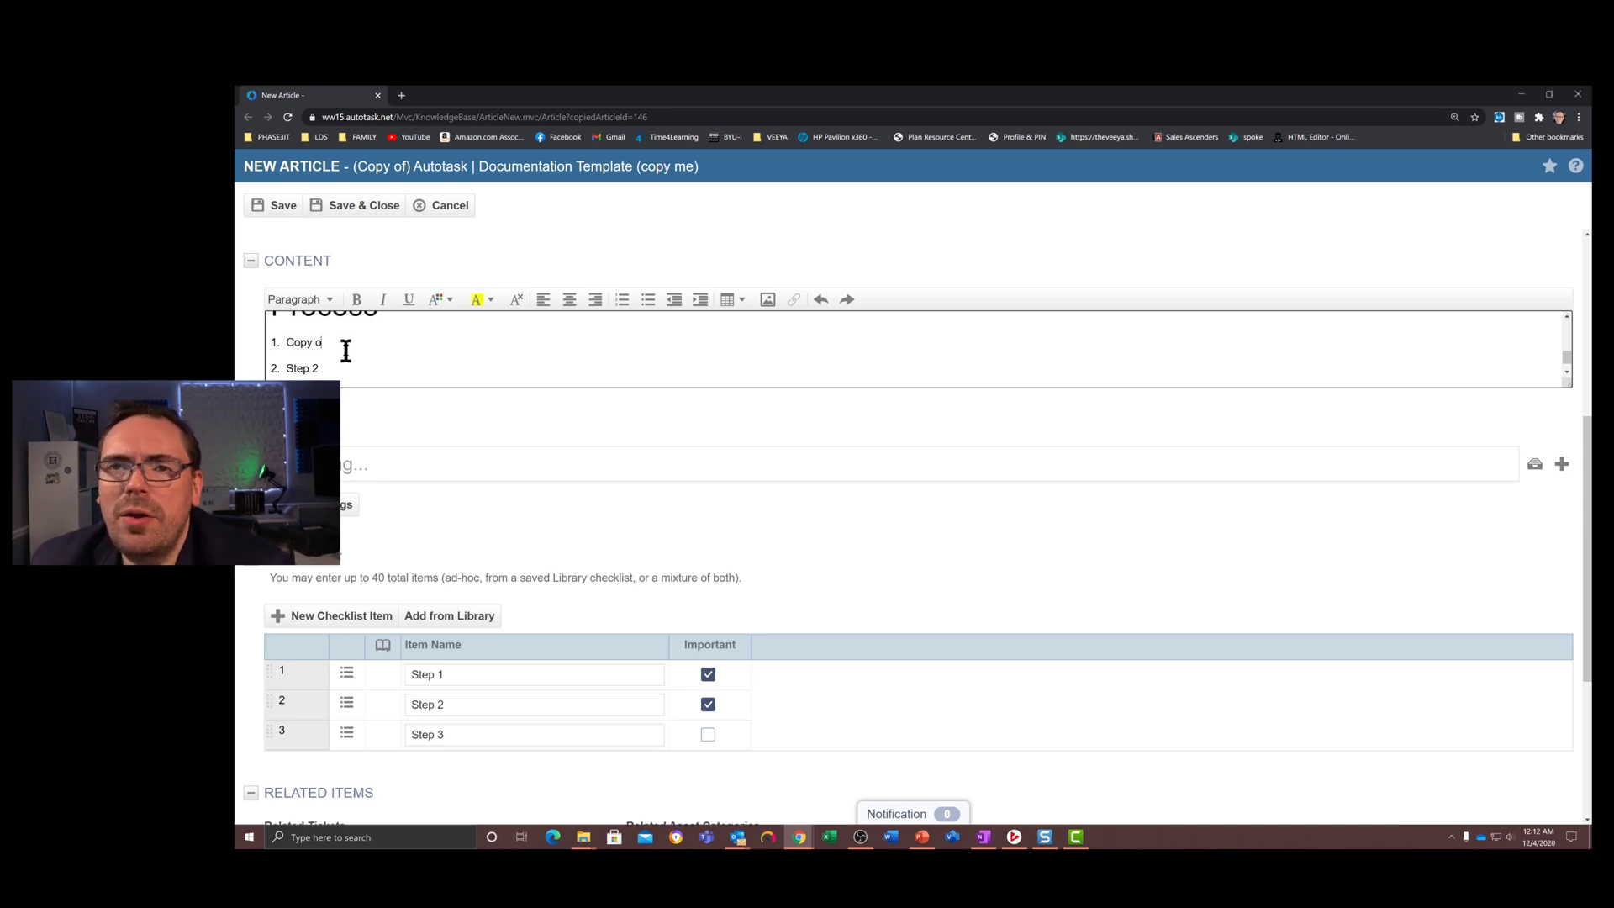
text(original a)
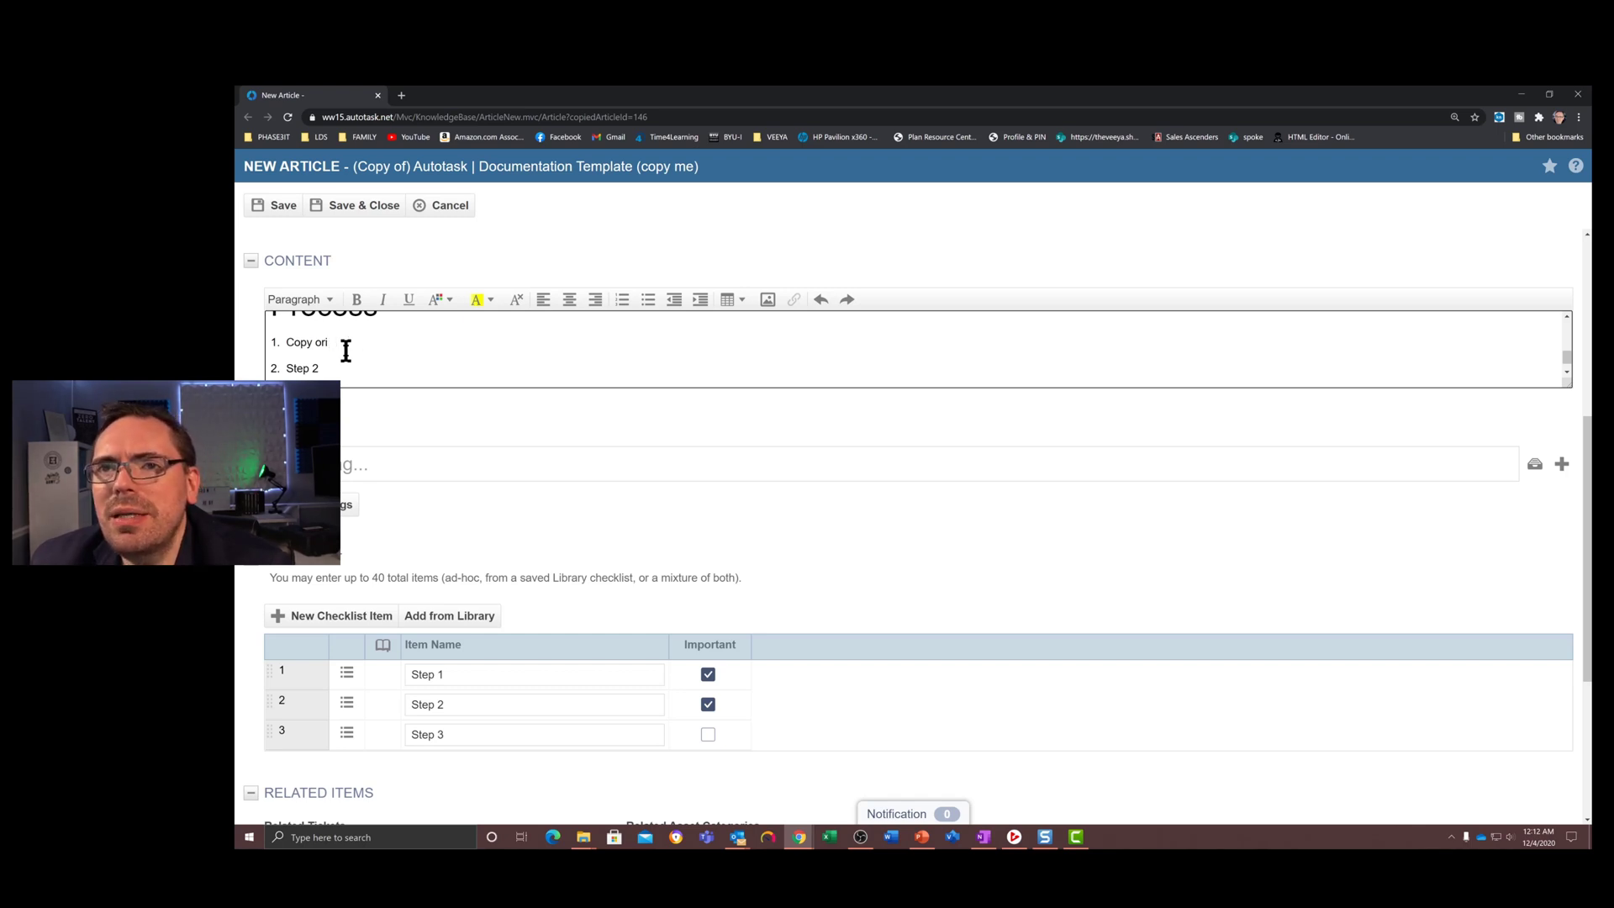
text(template article)
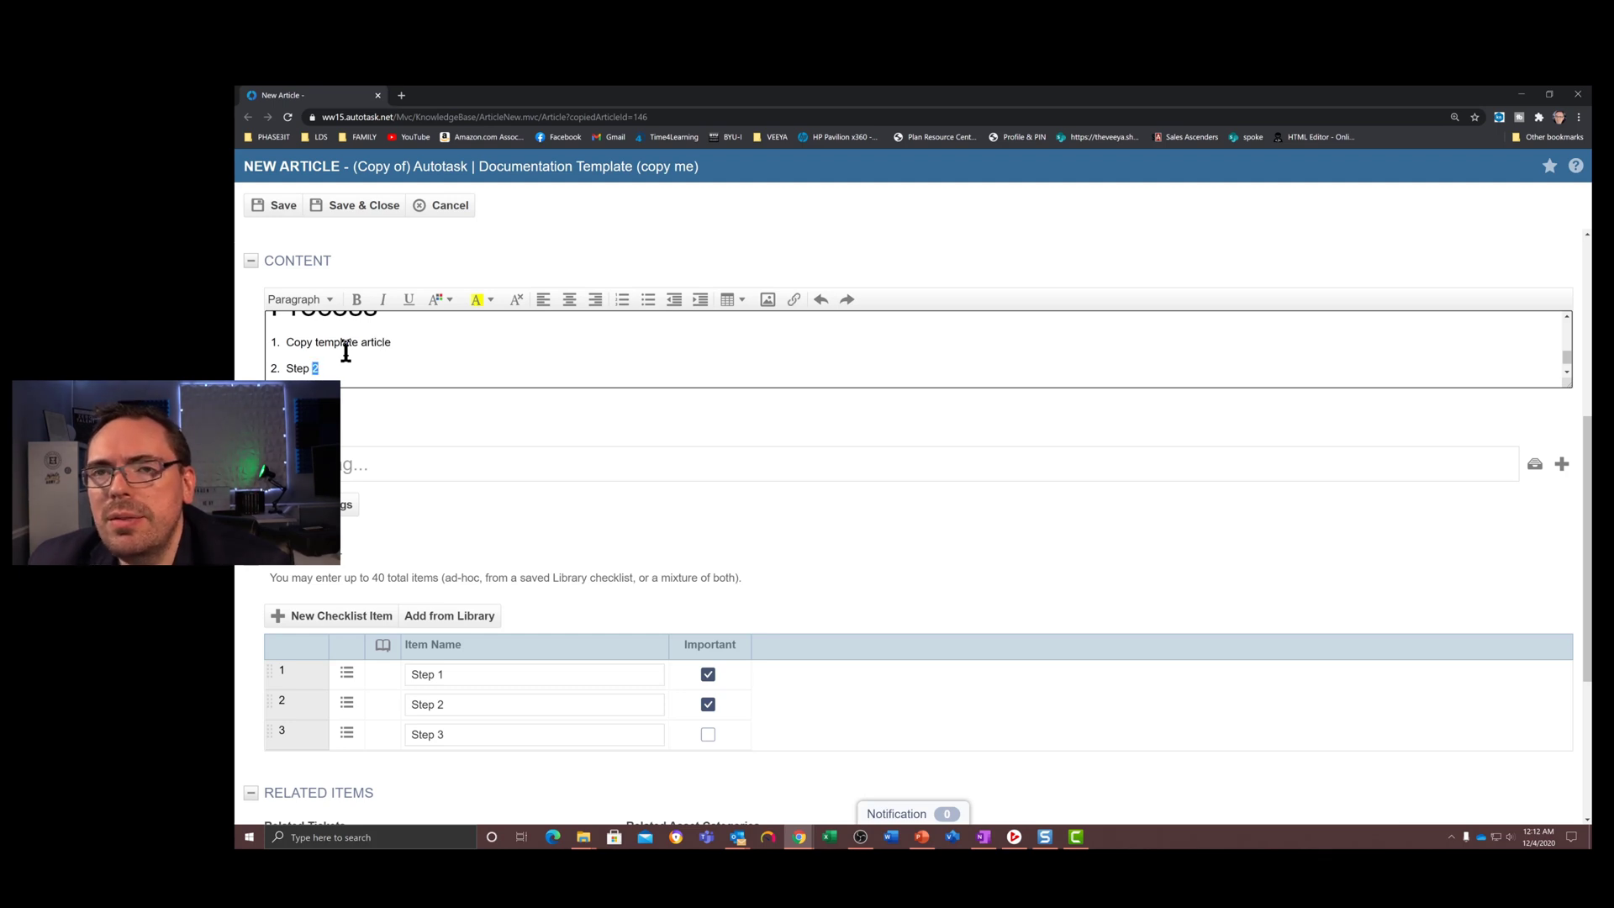
text(Cius)
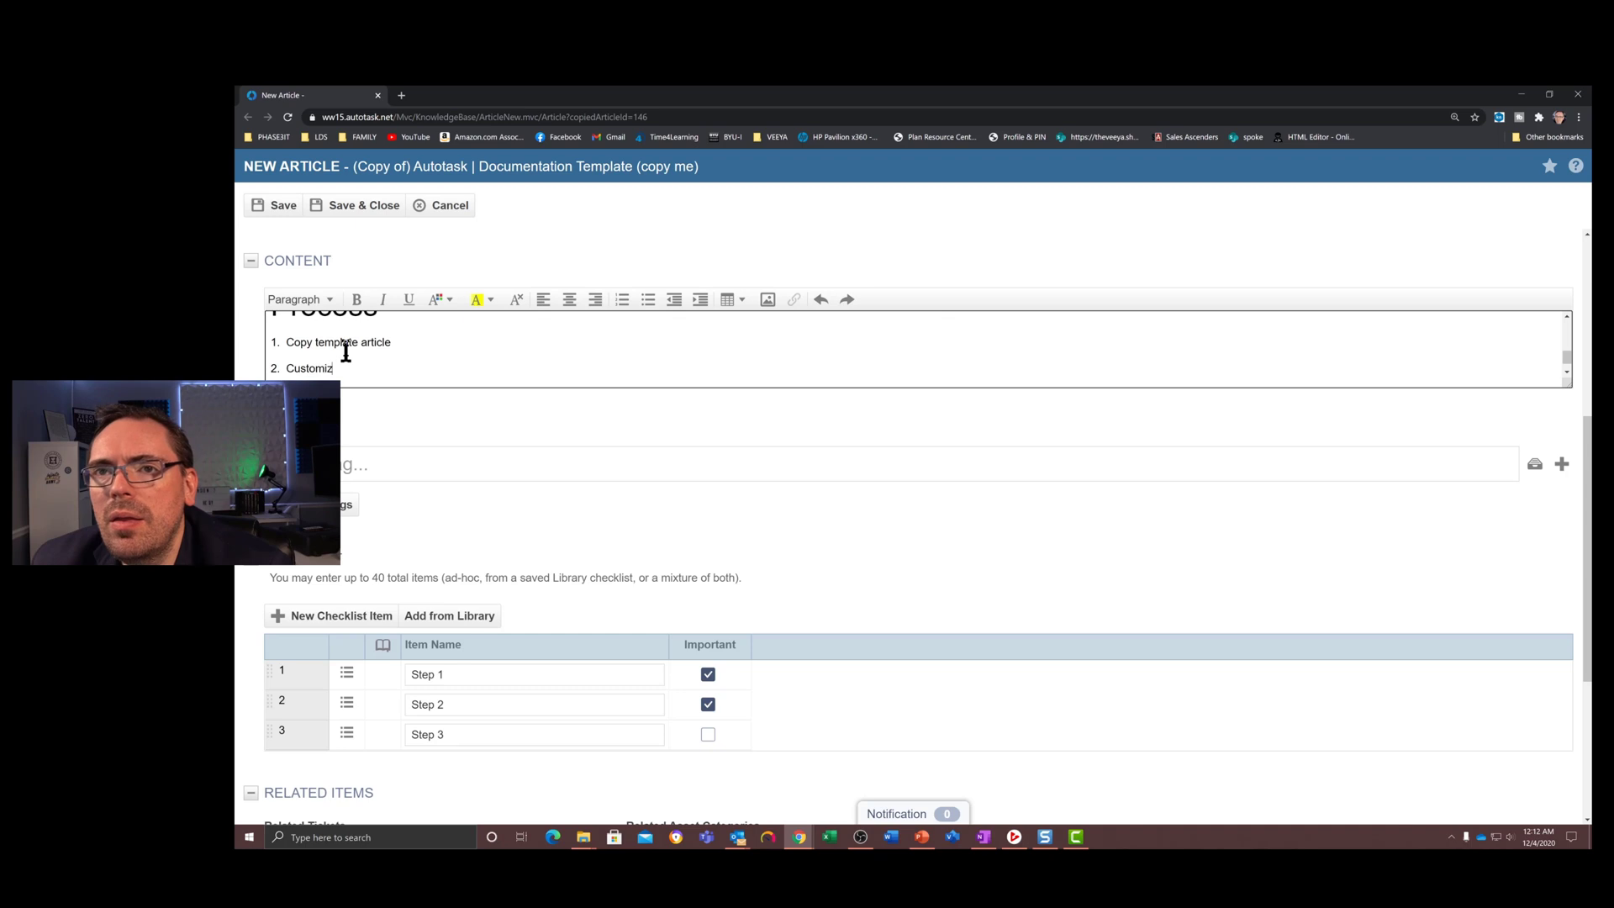
scroll(346, 352, down, 1)
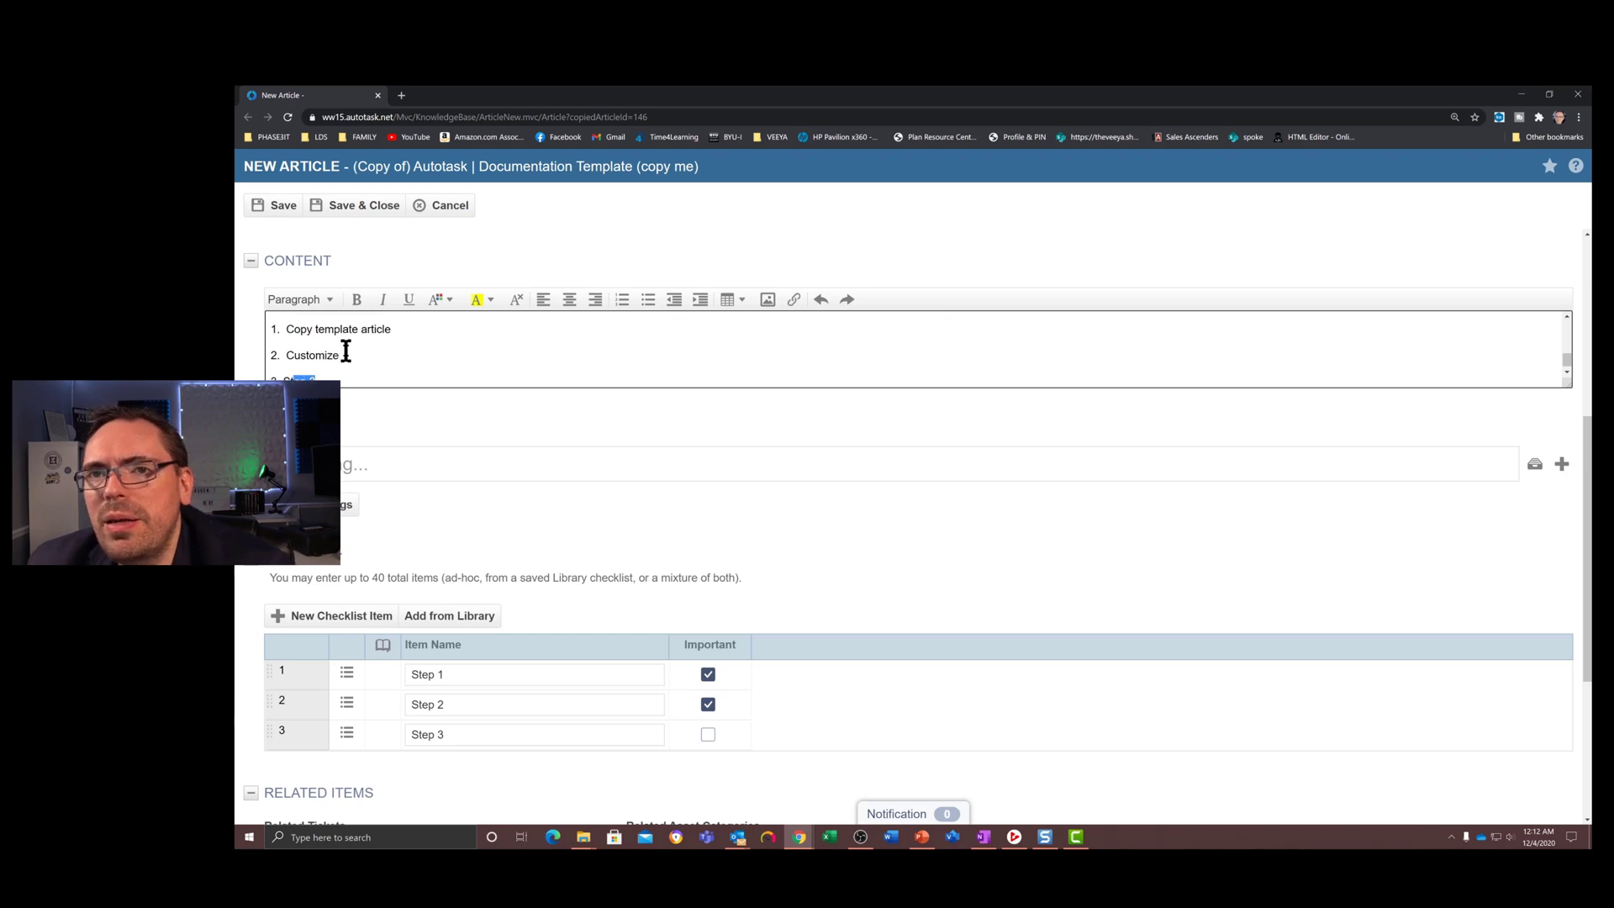
text(P)
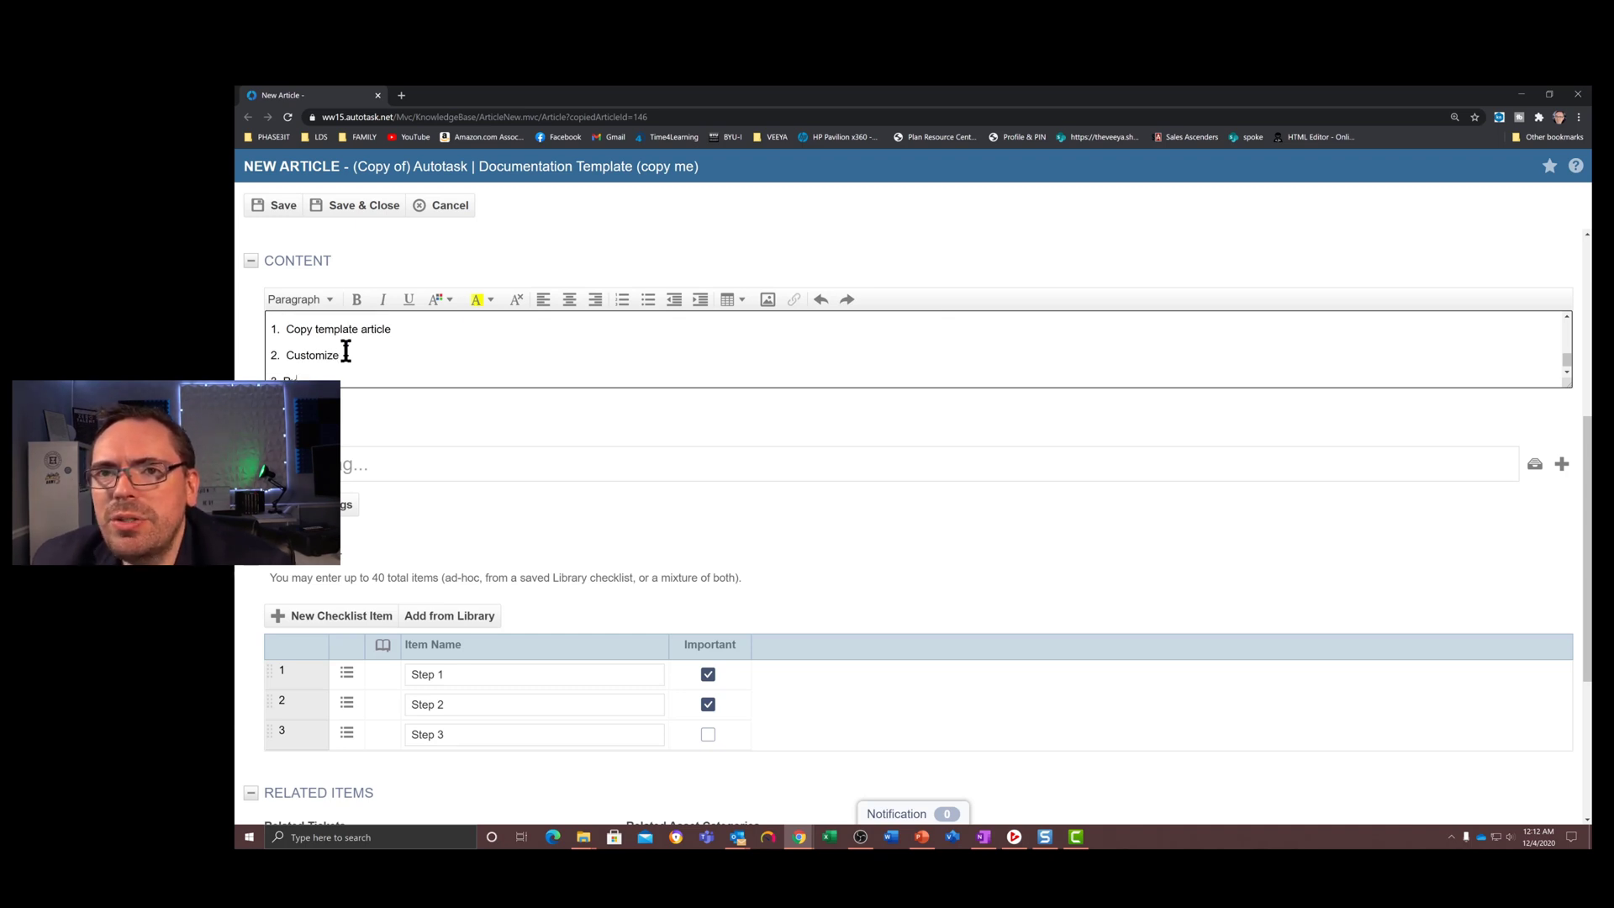
text(ublish as inactive)
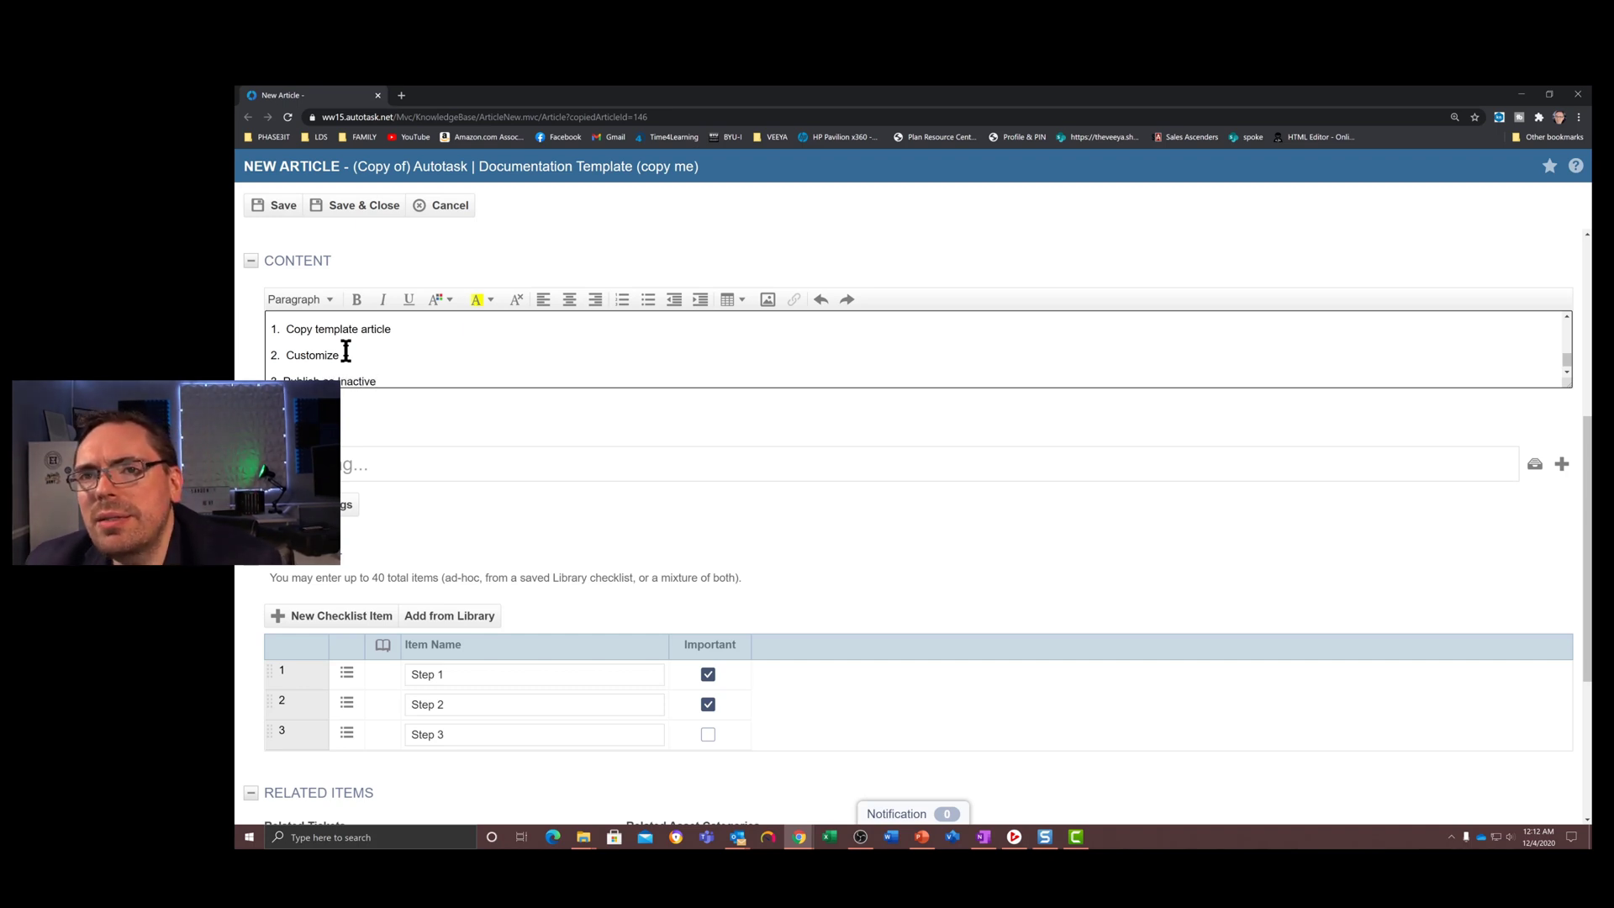
Search the article's tags for "Test" and add the suggested "Testing" tag.
click(374, 464)
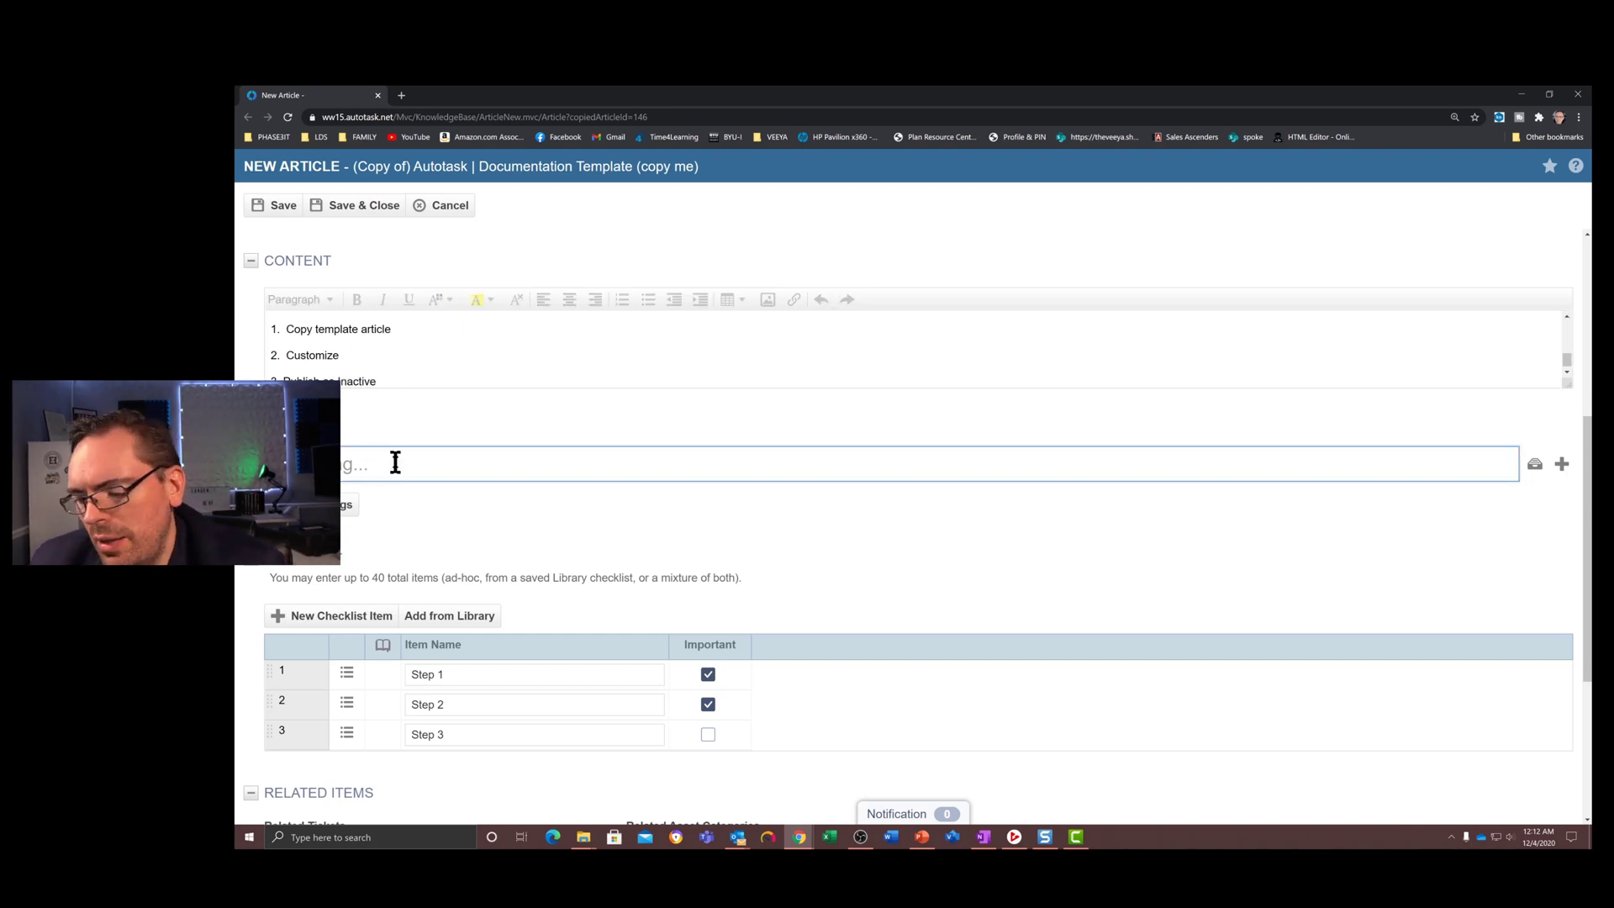
text(Test)
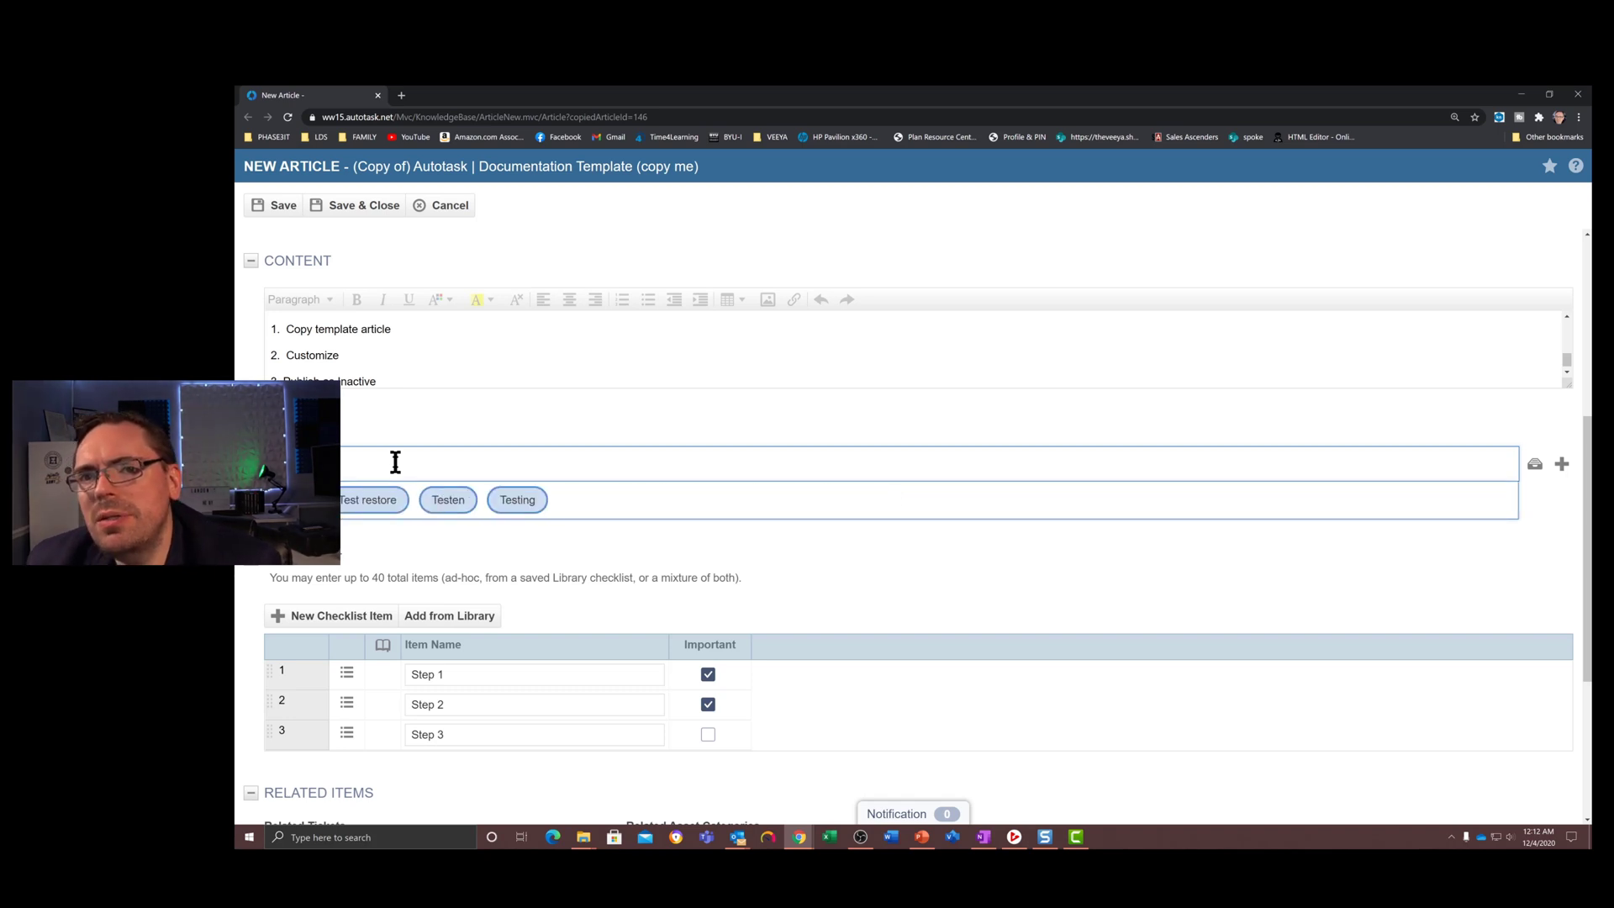
click(517, 499)
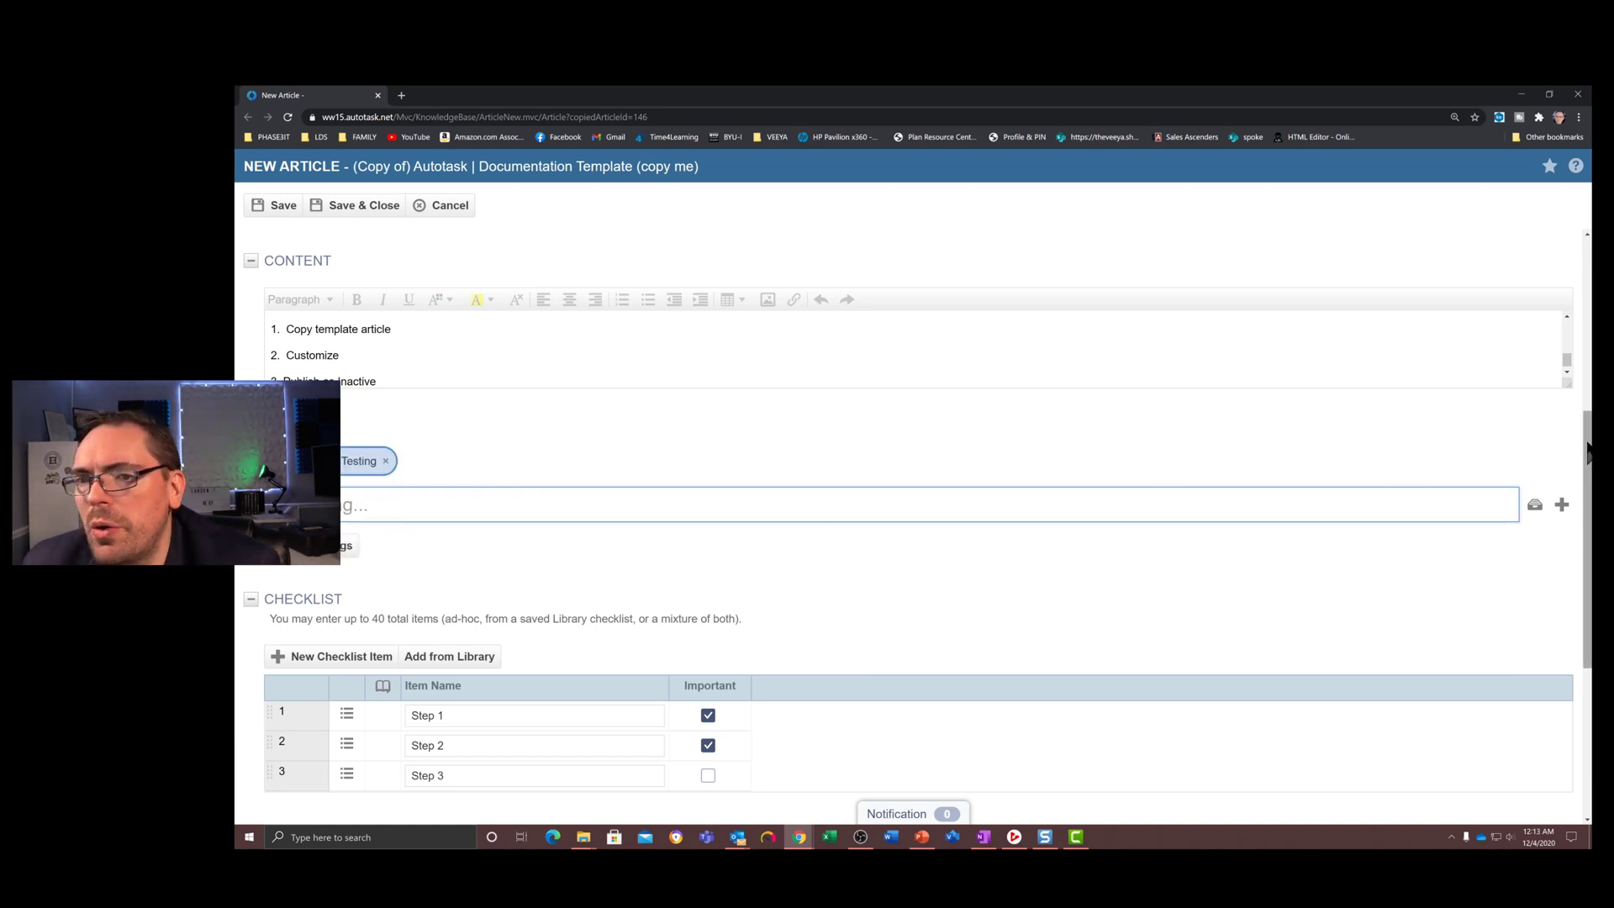
Rename the first checklist item to "Copy source template".
scroll(1585, 454, down, 1)
scroll(1585, 454, down, 3)
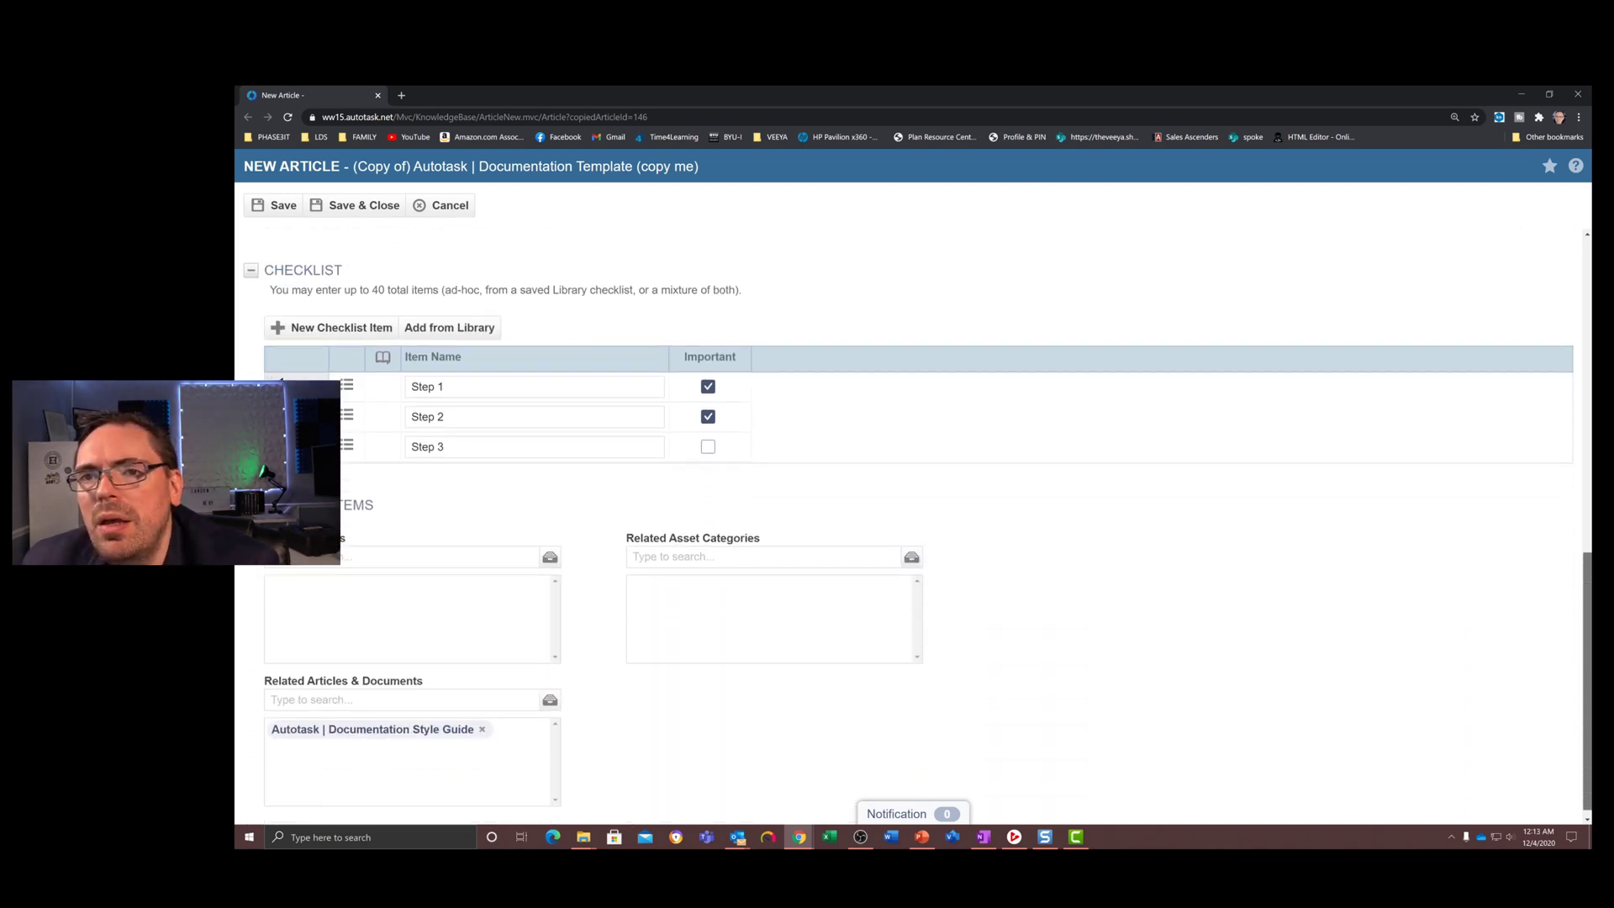
click(496, 376)
key(ctrl+a)
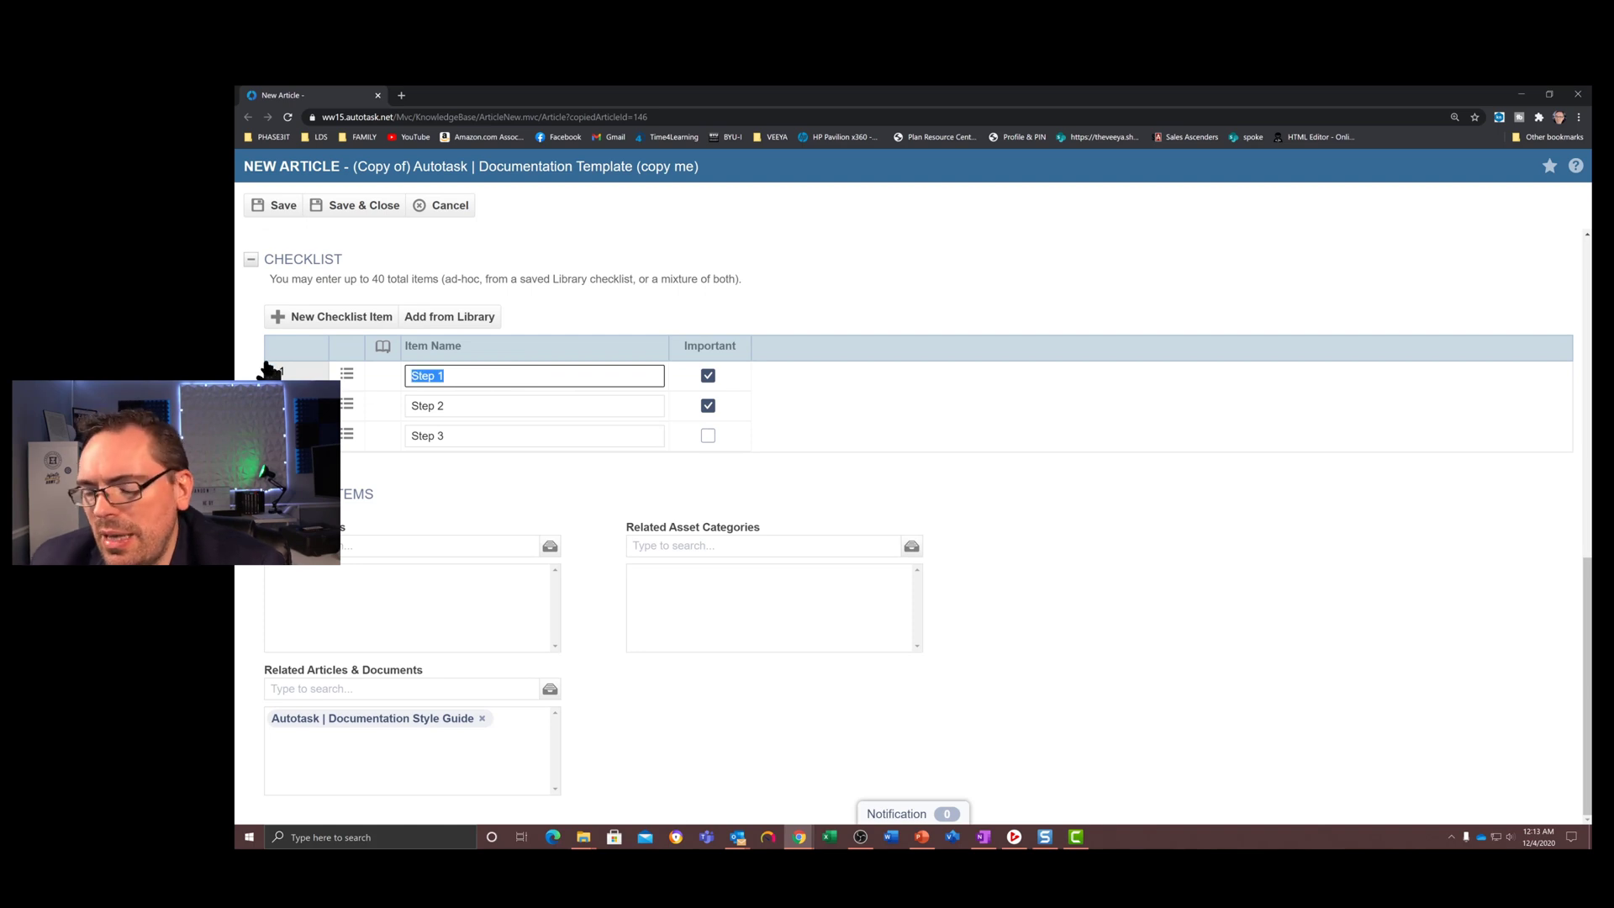
text(Cioy)
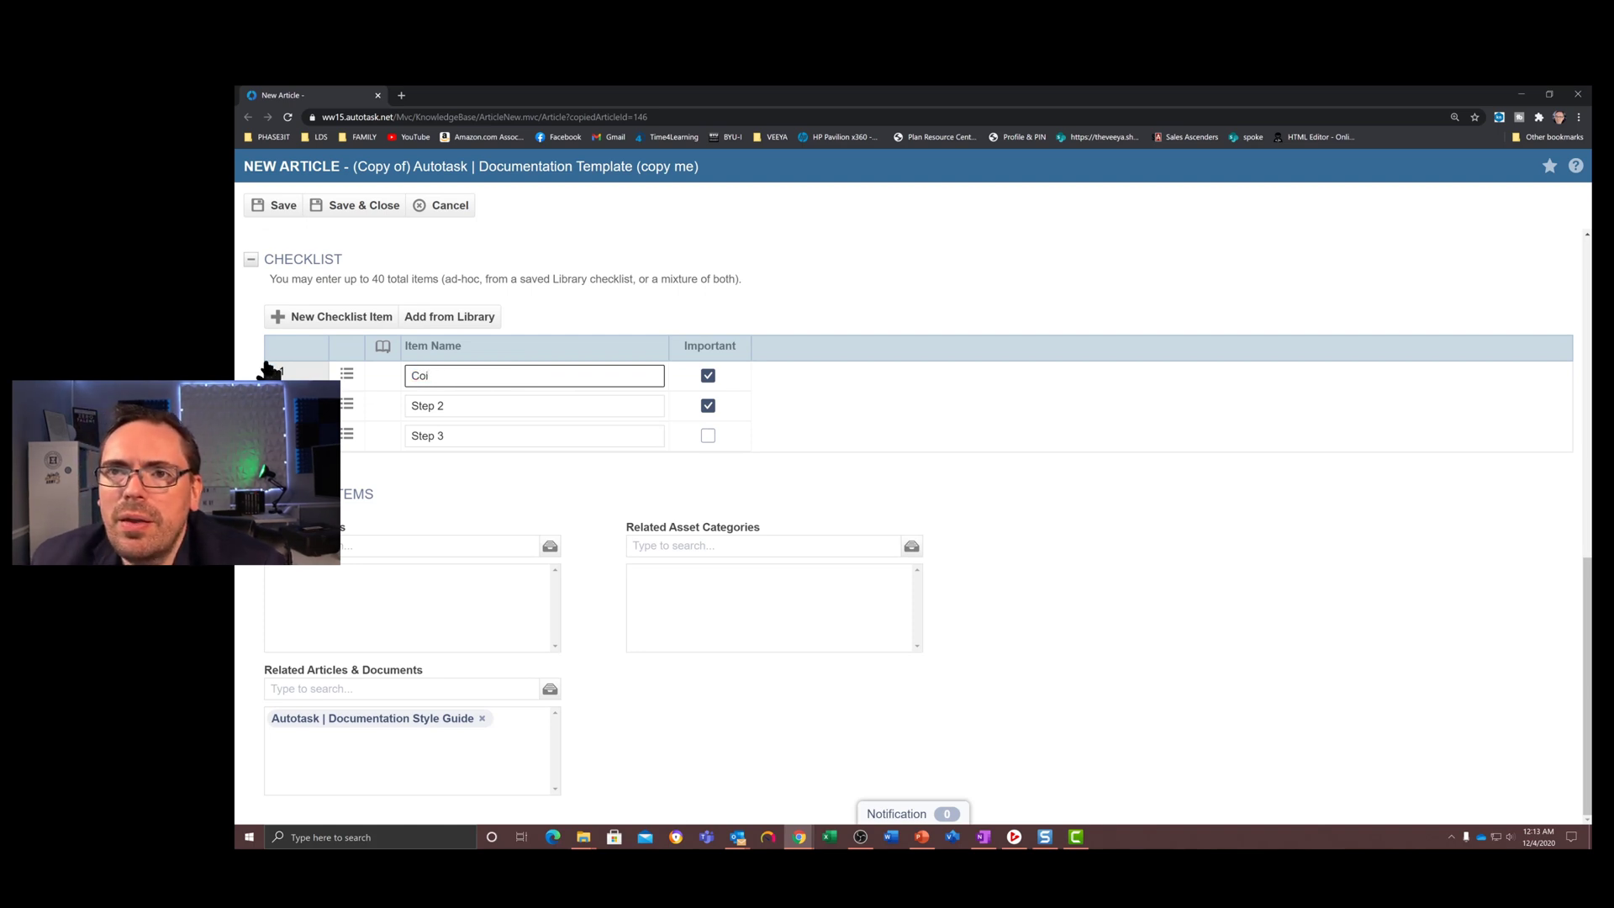
text(yy )
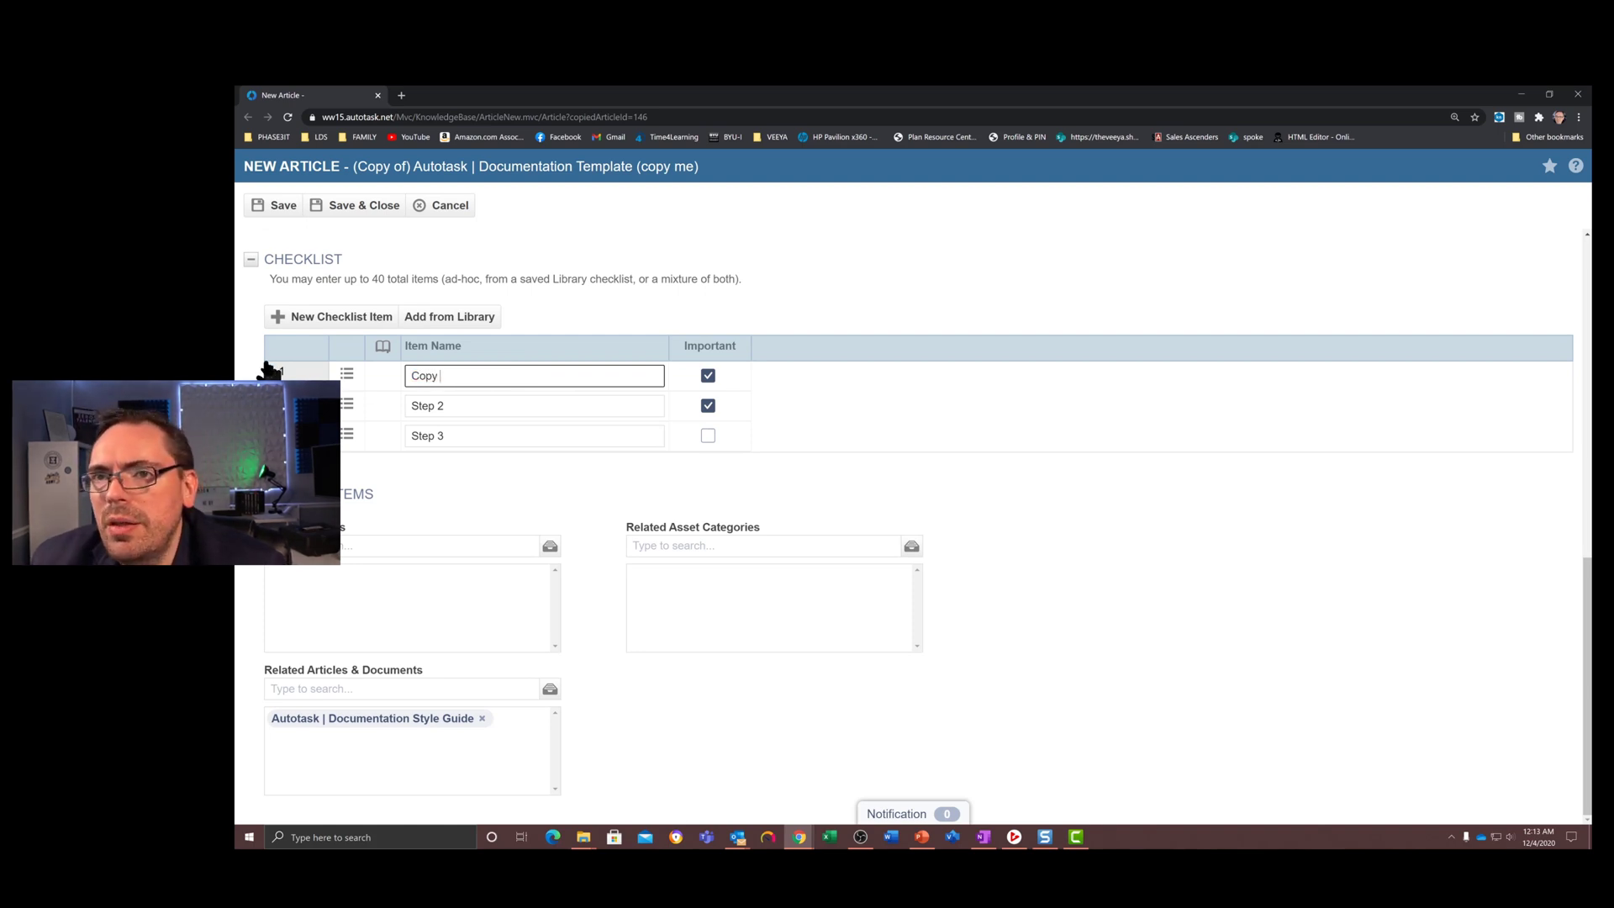
text(sourcee template)
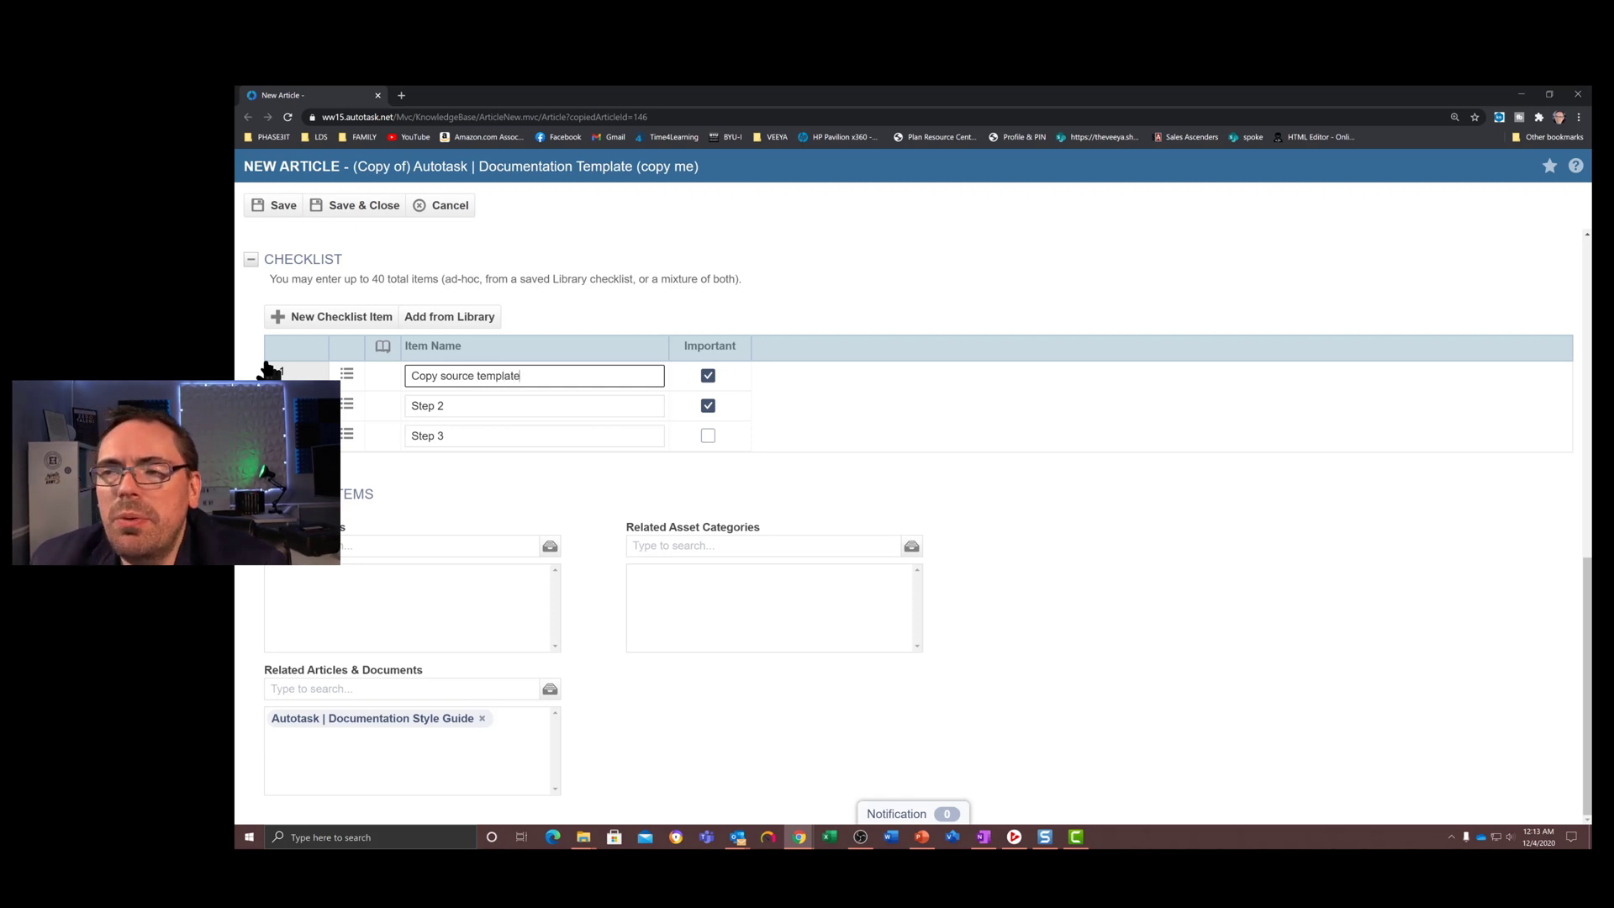
Rename the second checklist item to "Modify content".
key(Tab)
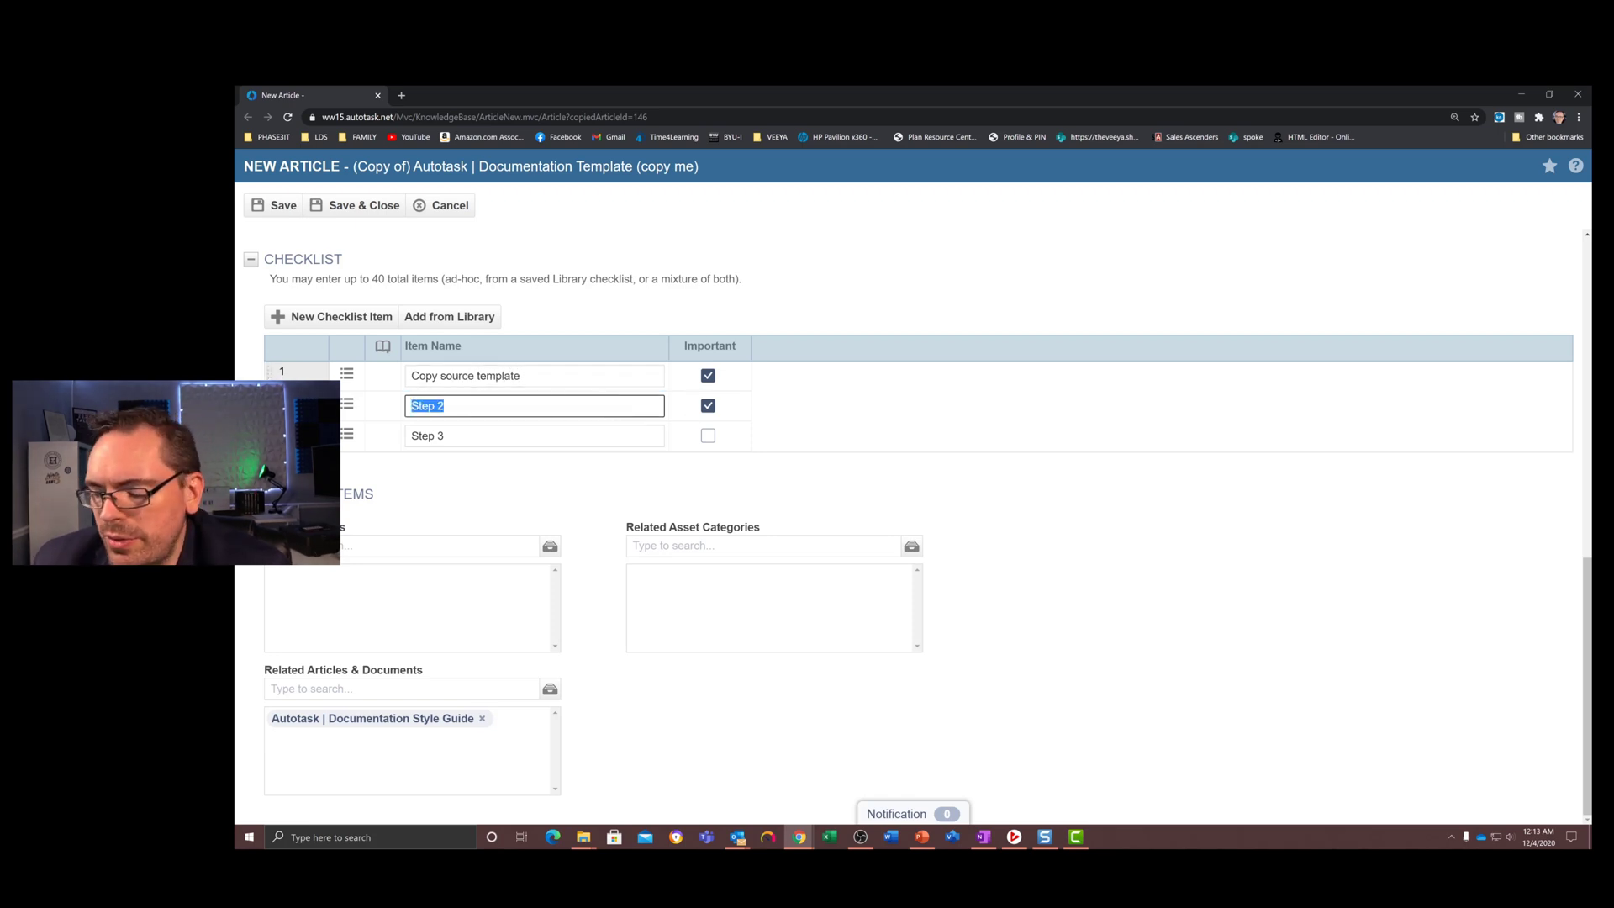
text(Mod)
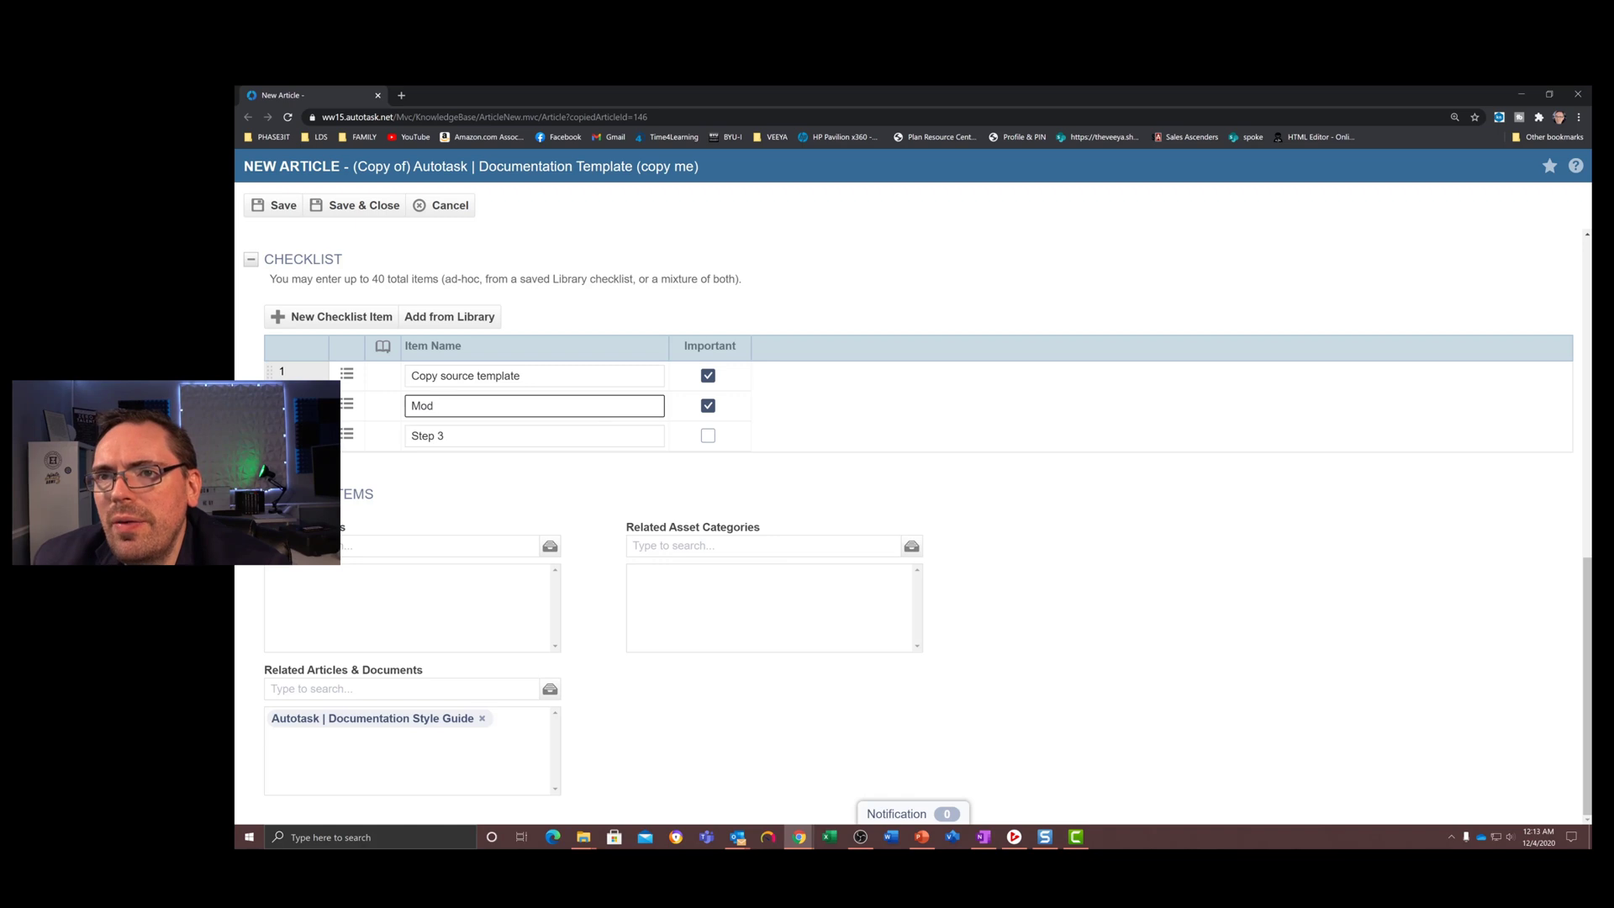
text(ufyif)
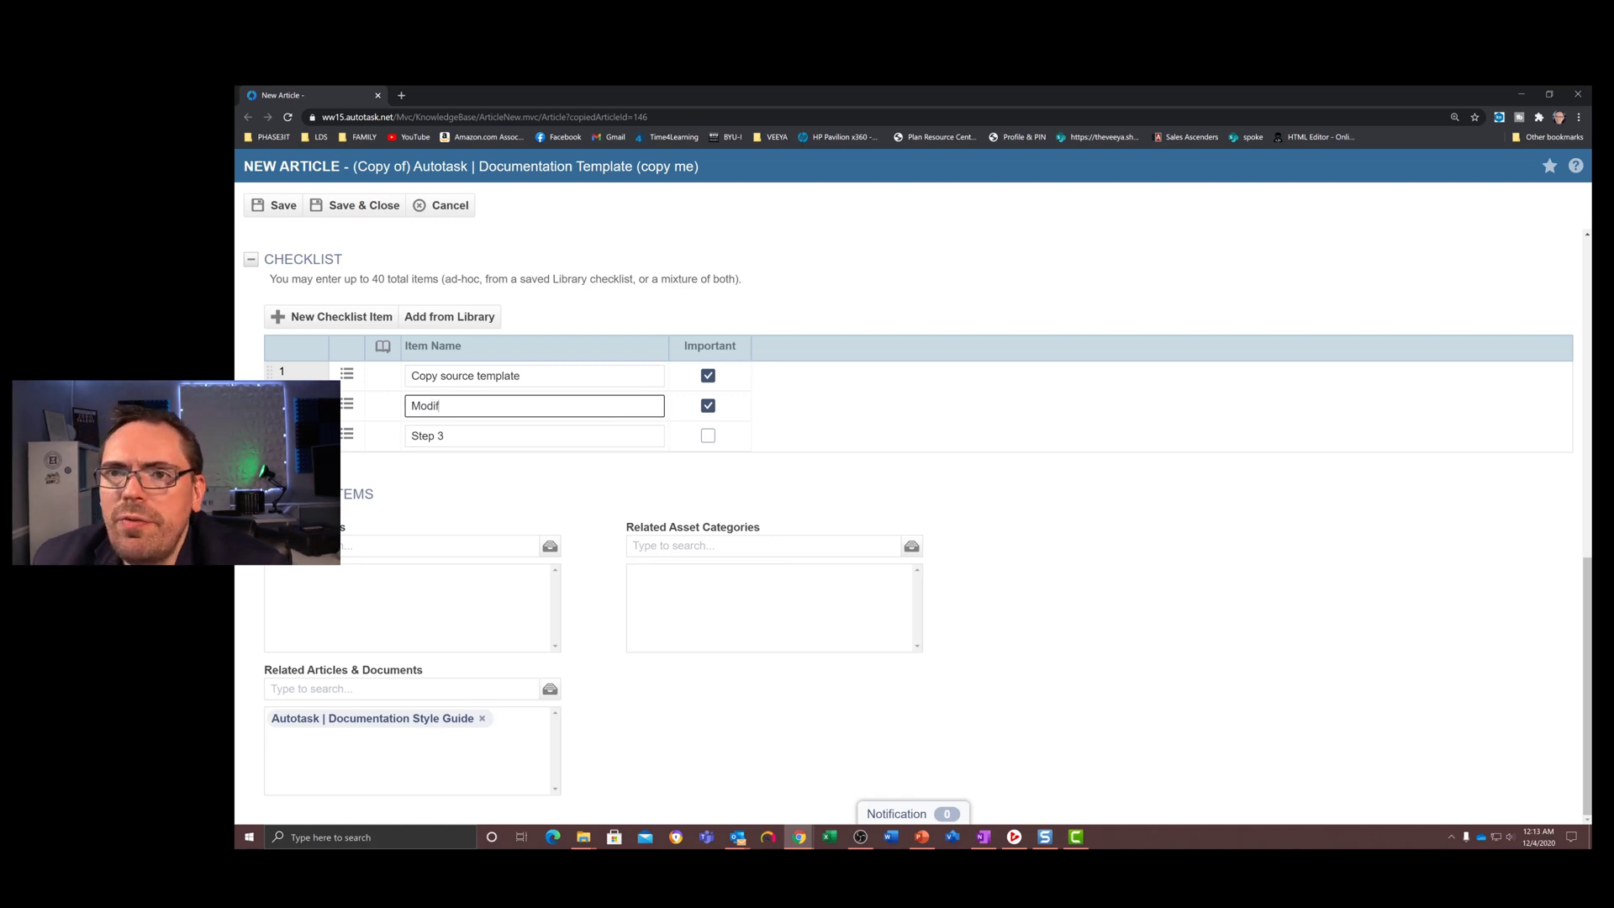
text(y content)
key(Tab)
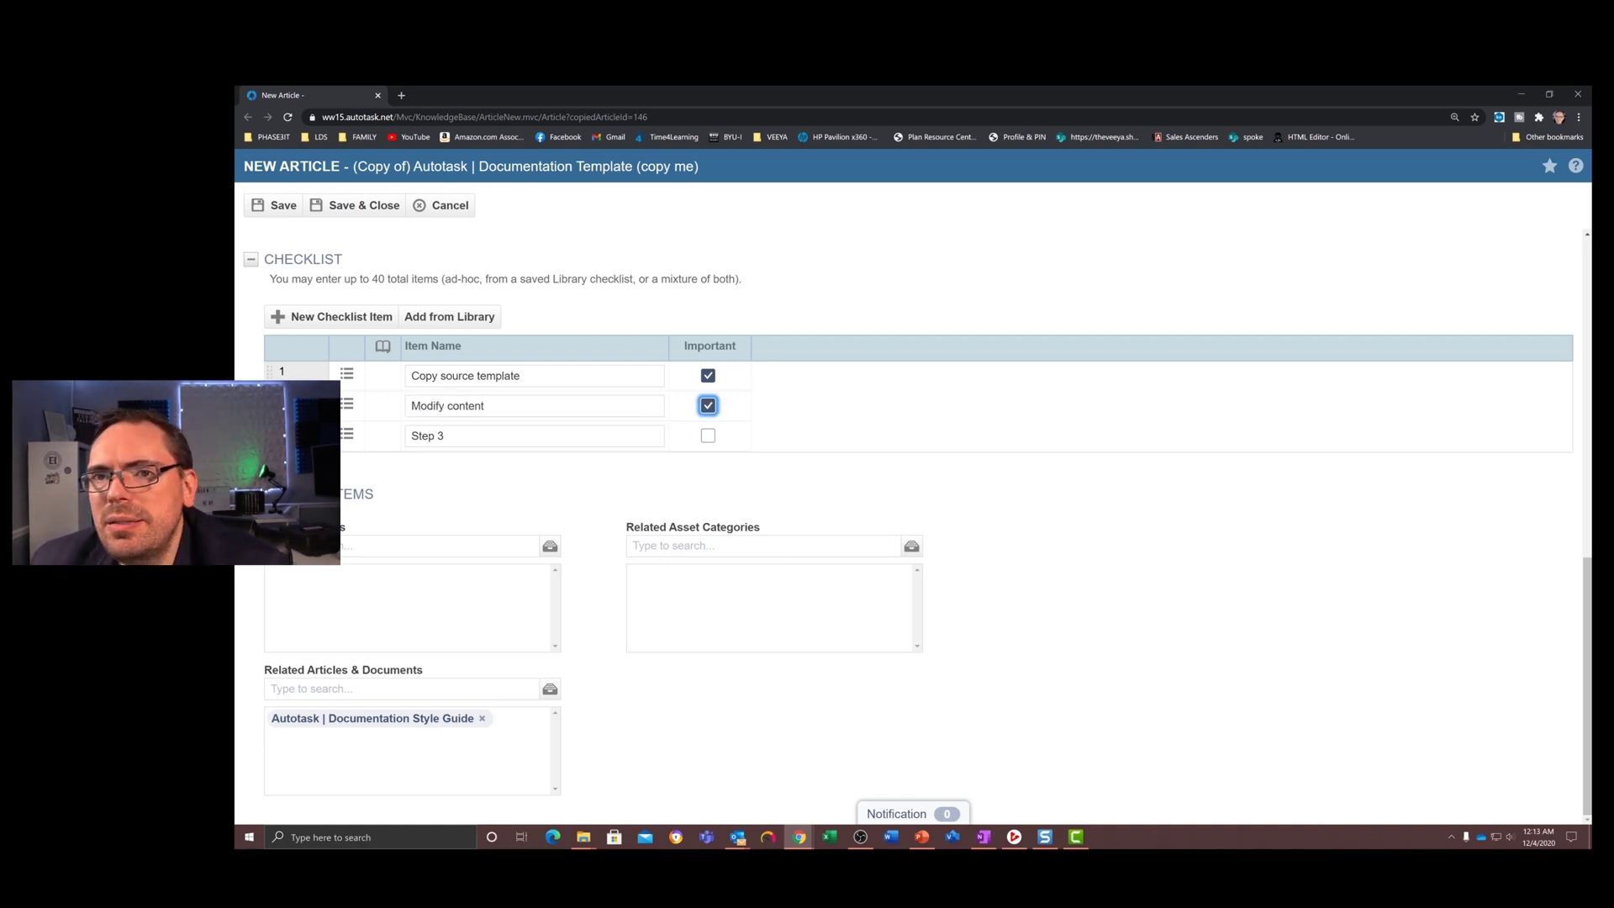
Rename the third checklist item to "Publish as Inactive", marking it as important and then clearing that mark again.
click(551, 437)
drag(552, 437, 351, 405)
click(351, 406)
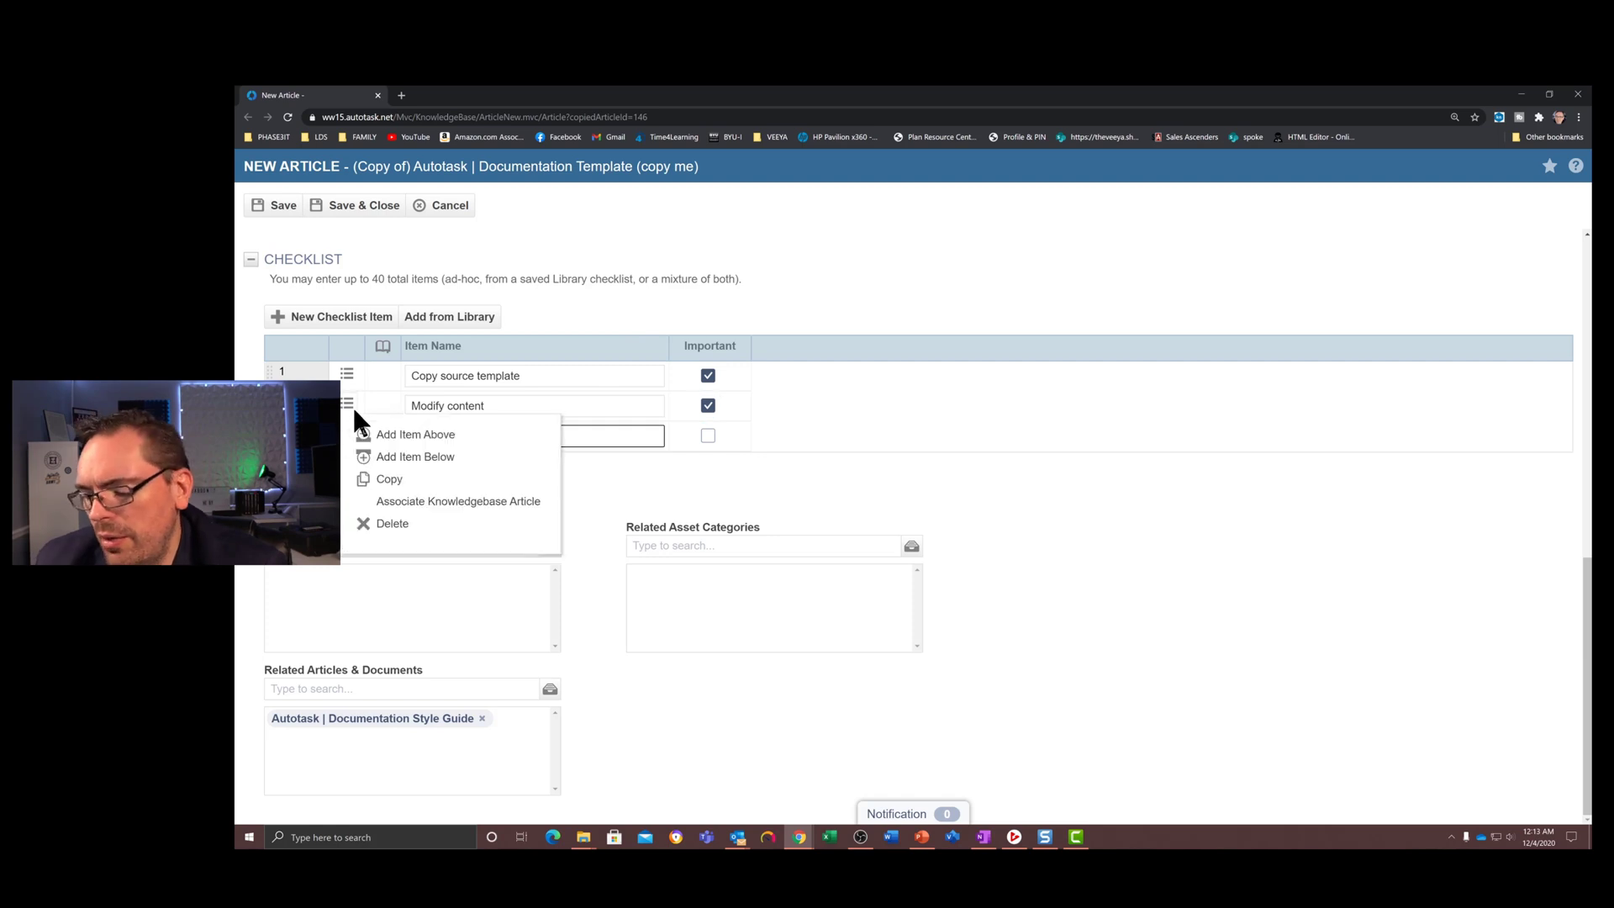
text(P)
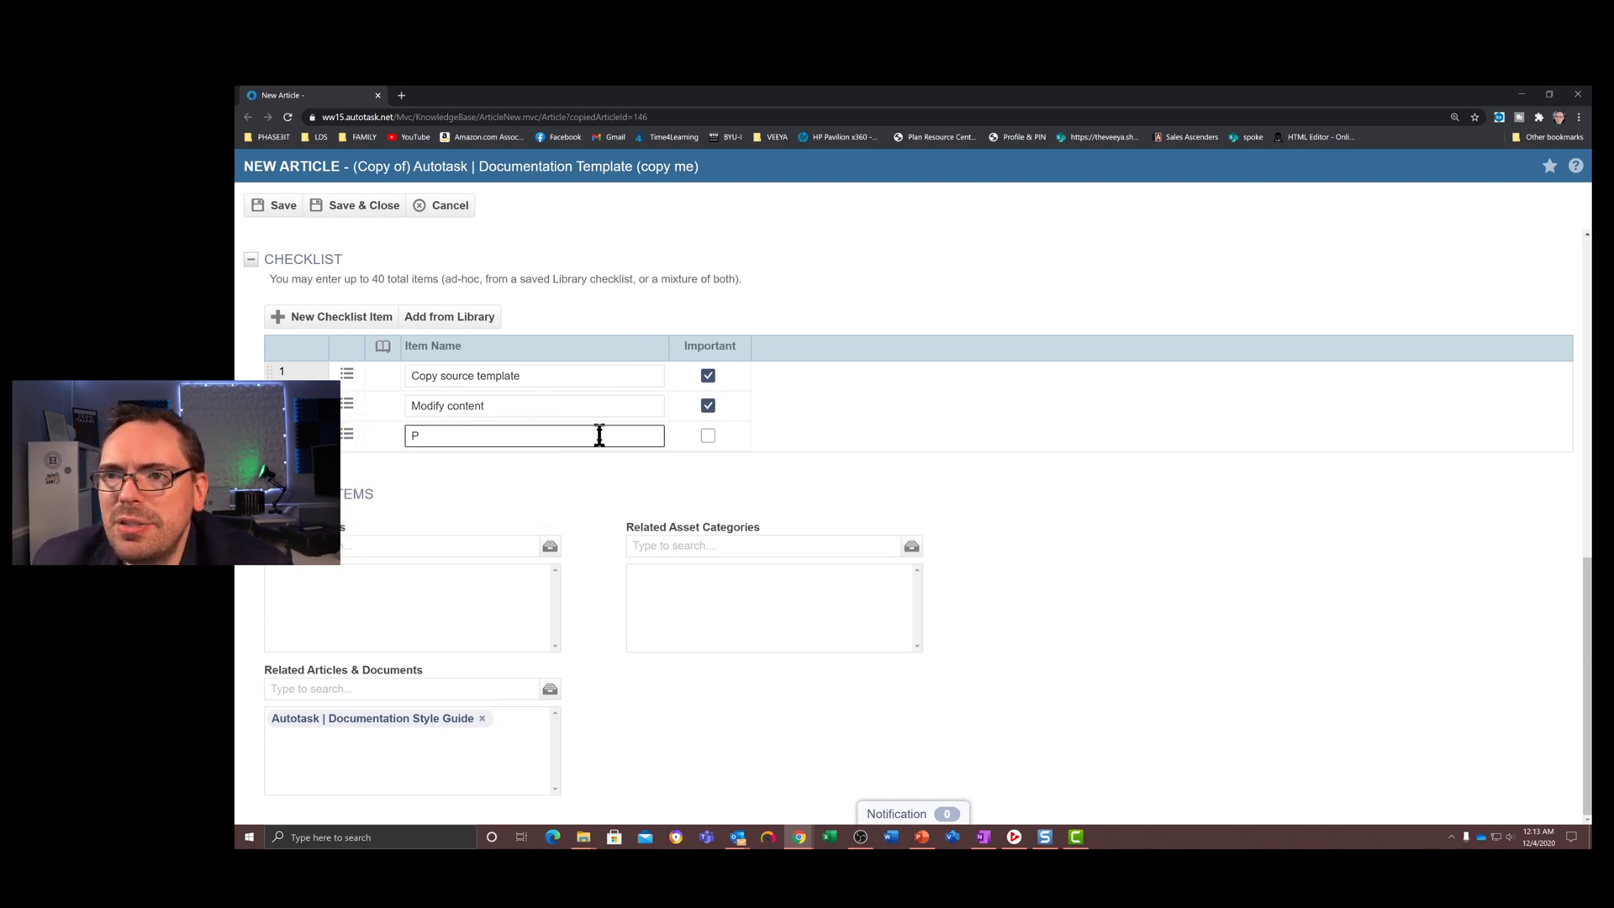
drag(598, 436, 407, 440)
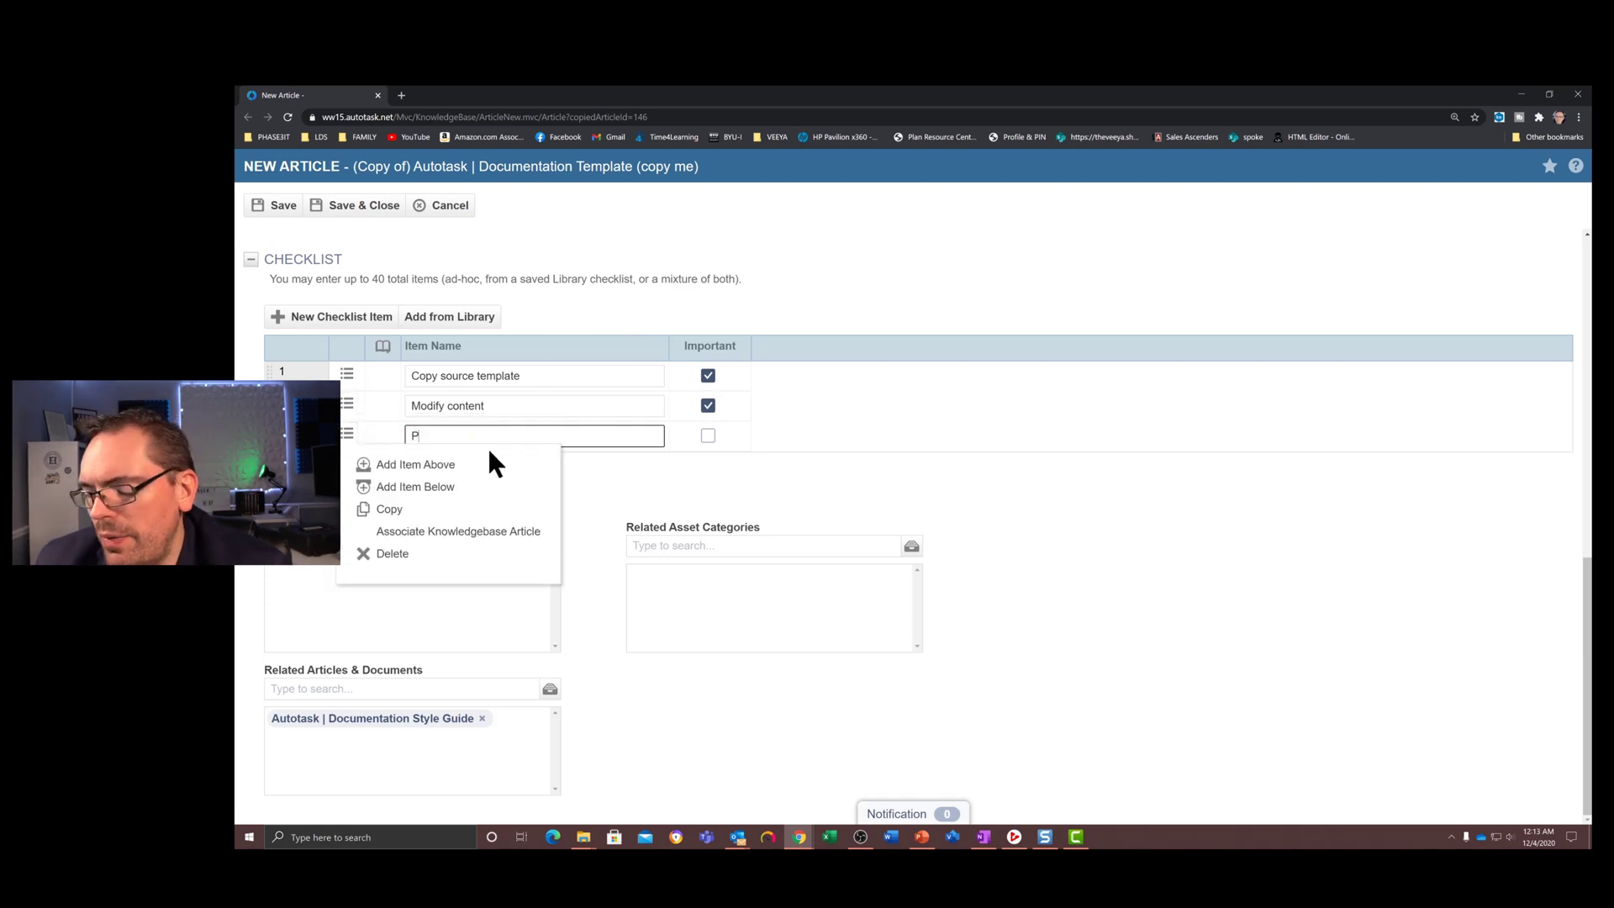
text(Publish as Ina)
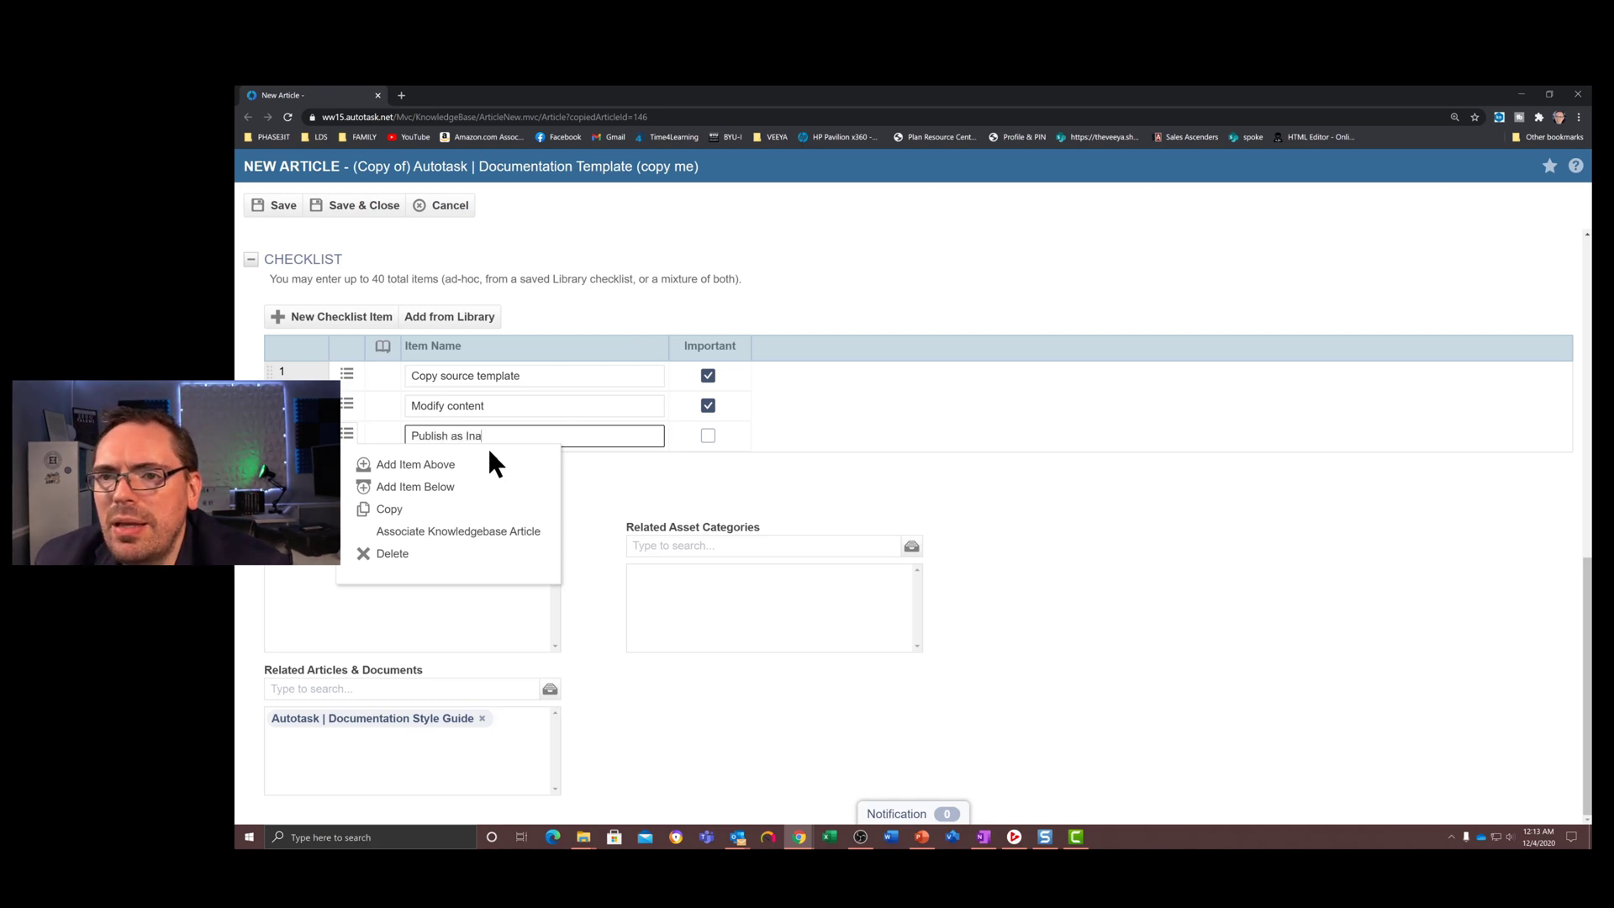
text(ctive)
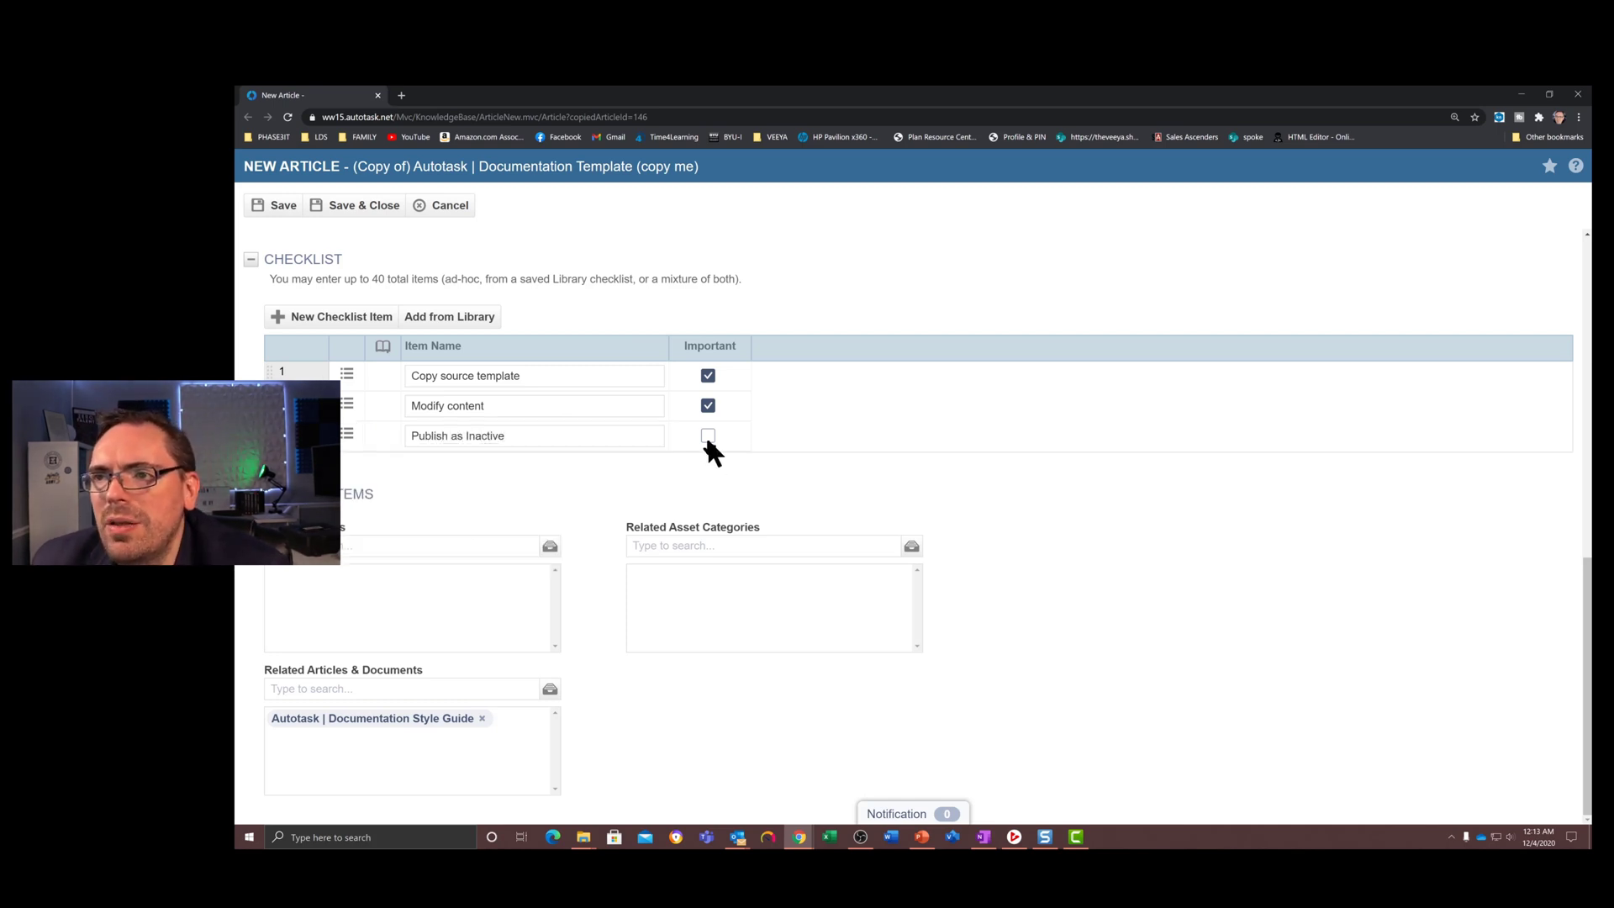
click(709, 437)
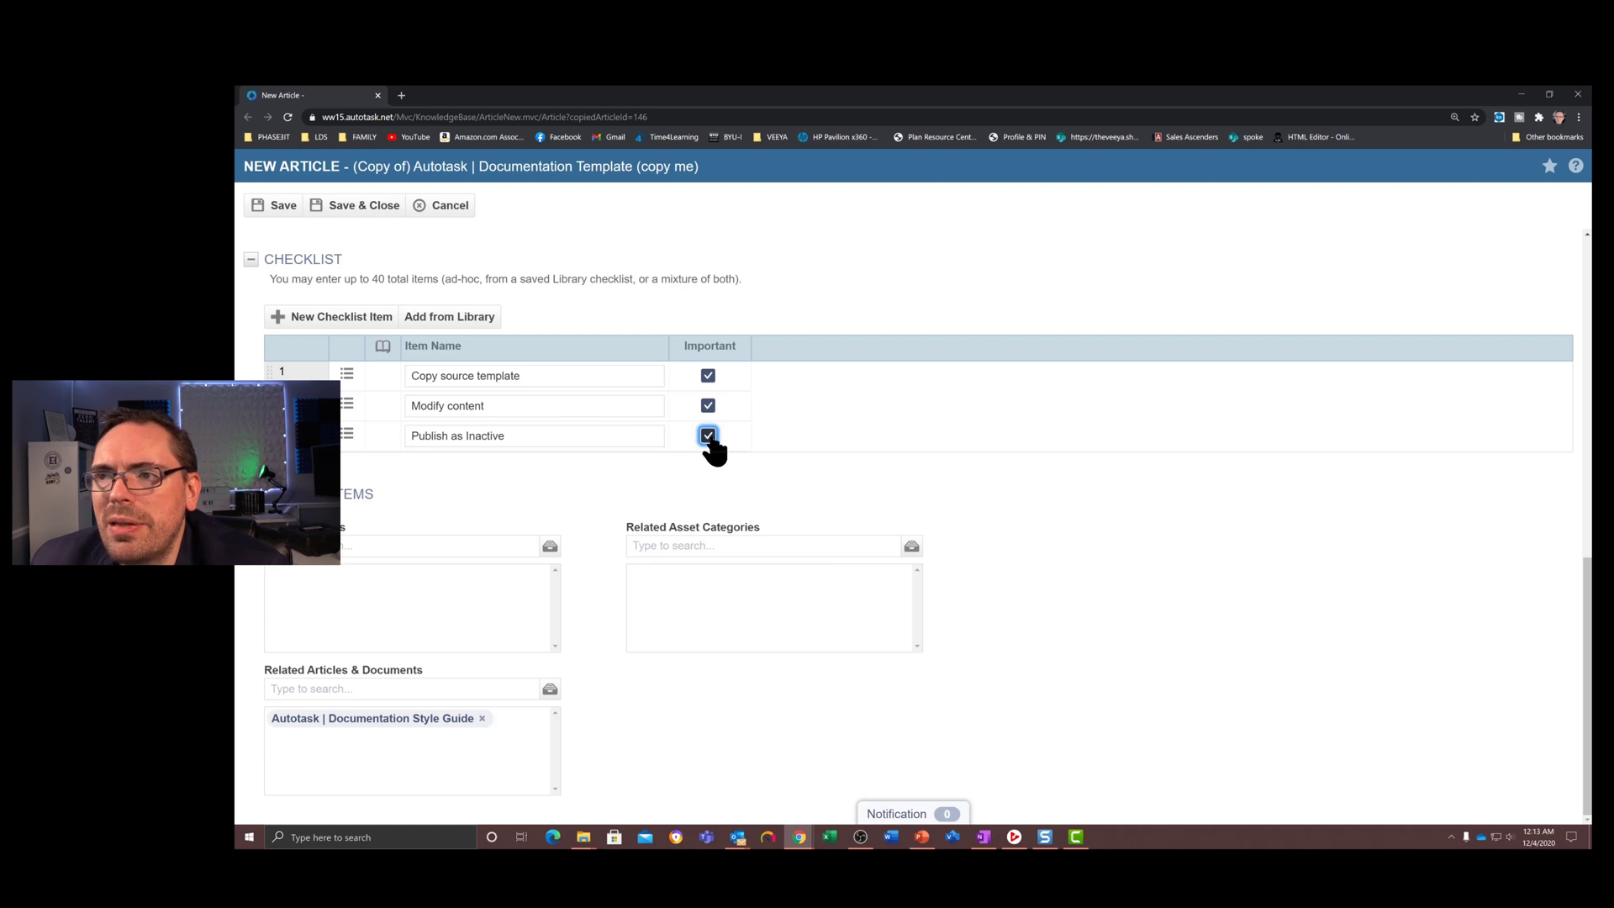
click(708, 437)
Add the suggested ticket titled "test" to the related items, and view the related article suggestions without adding one.
click(494, 545)
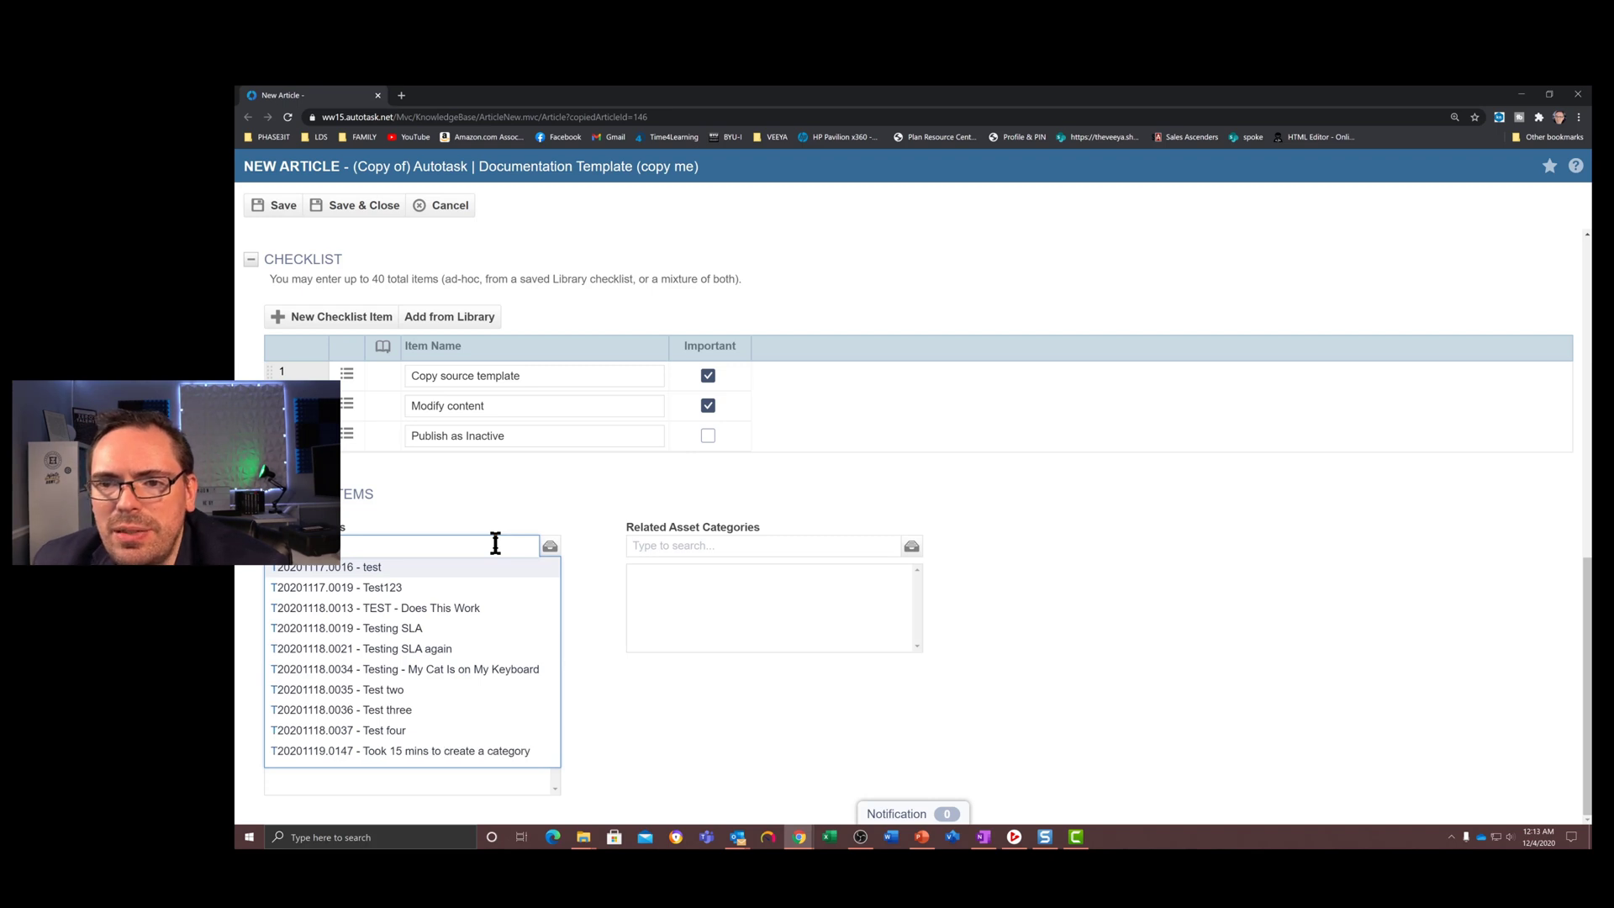
key(Return)
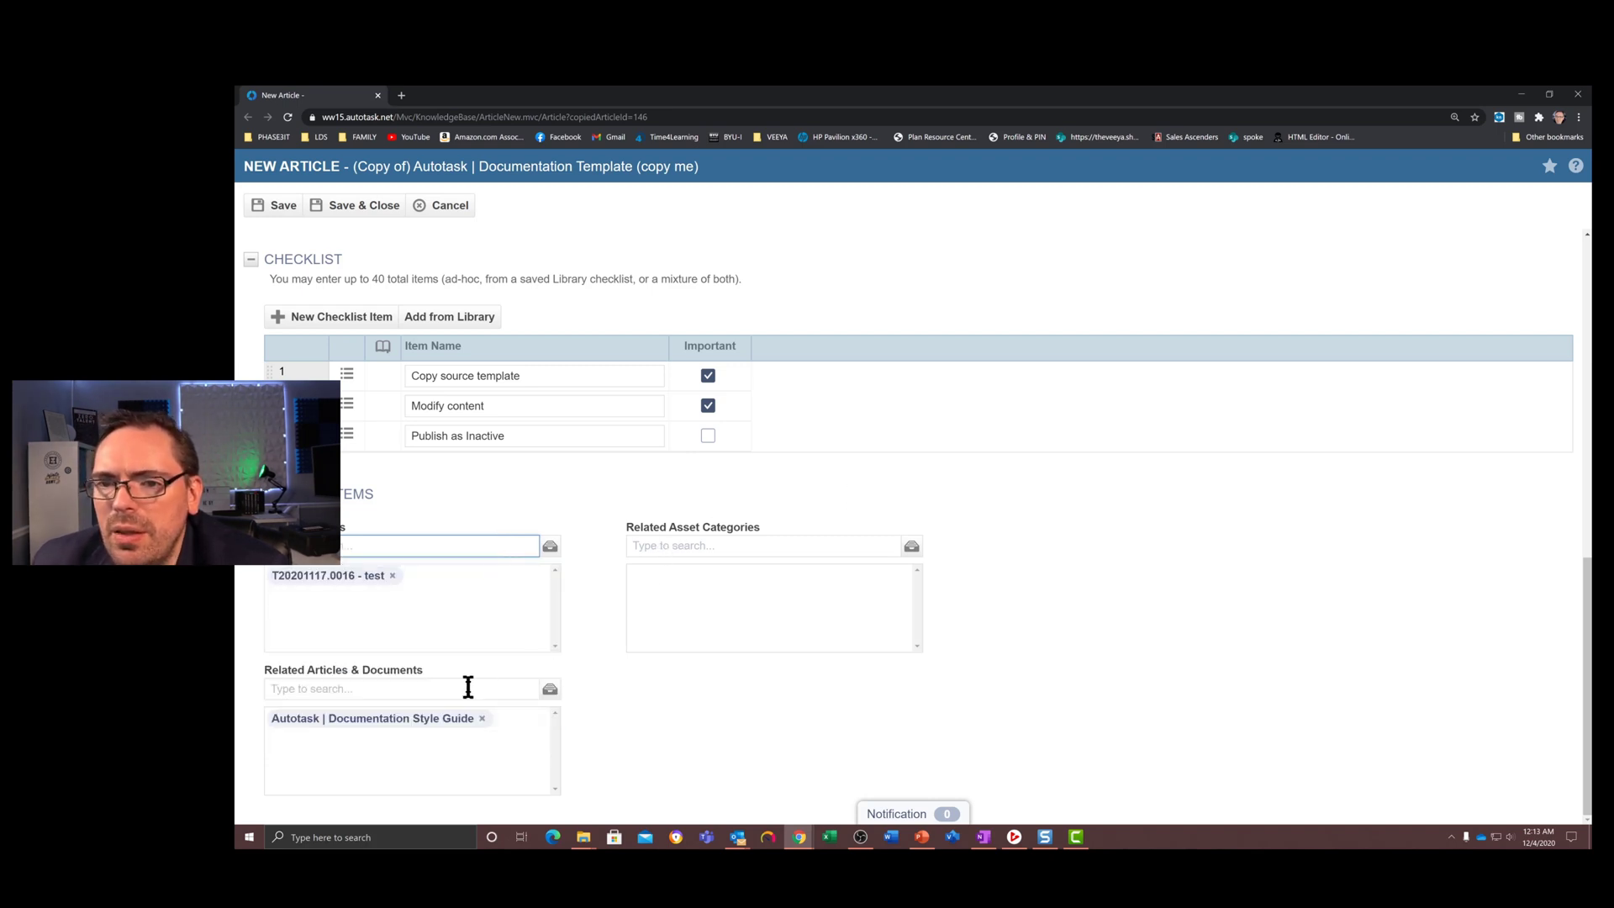
click(421, 687)
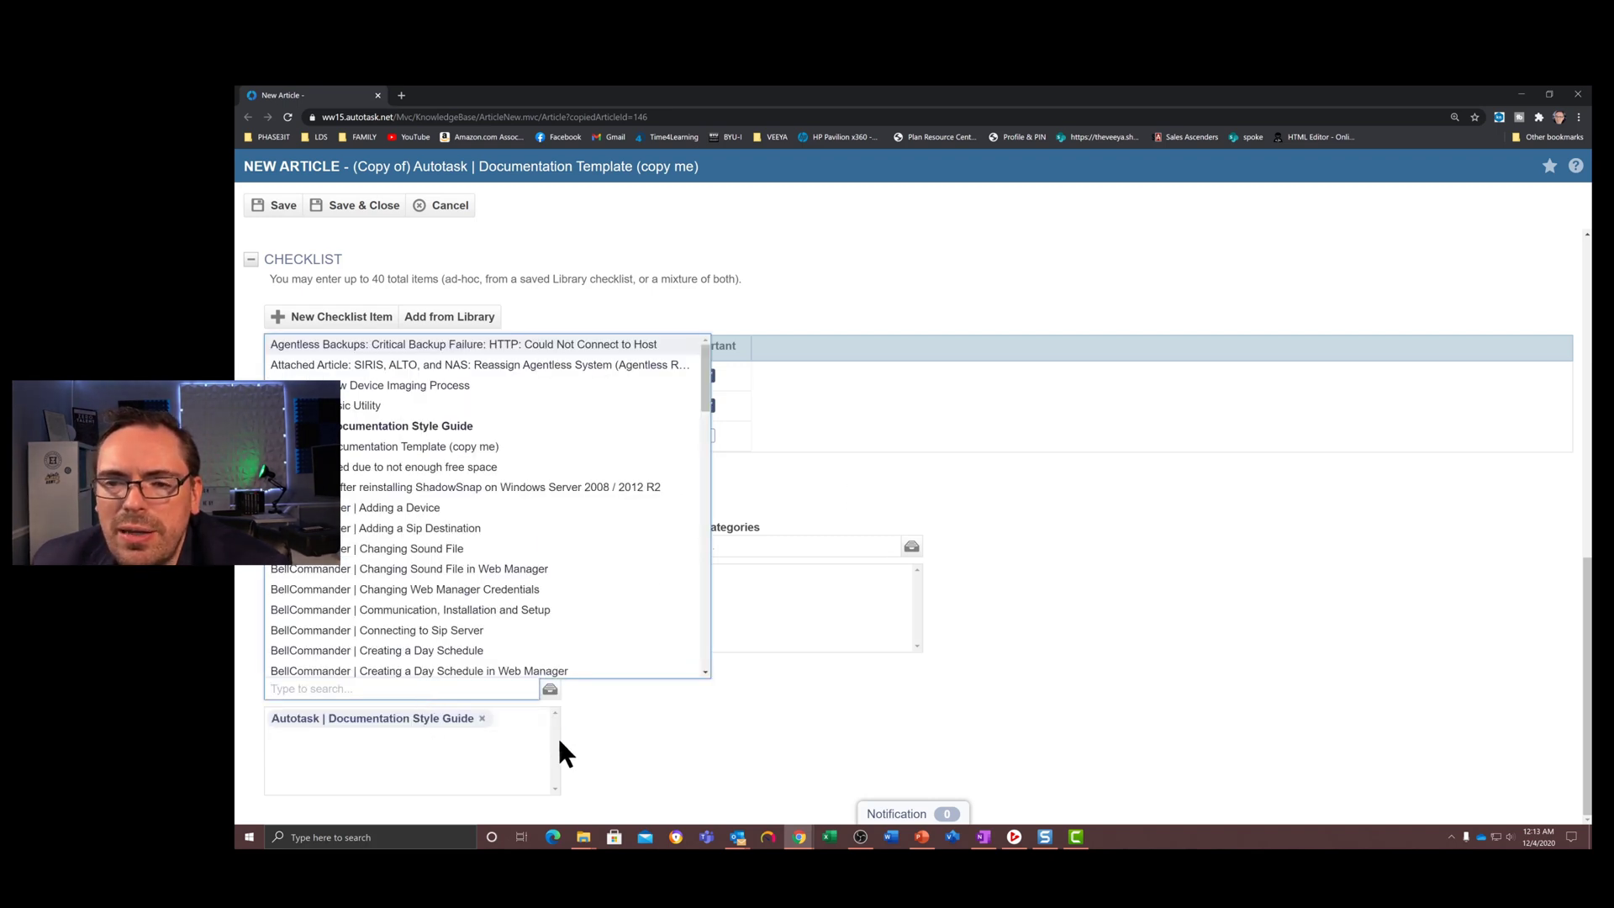
click(521, 725)
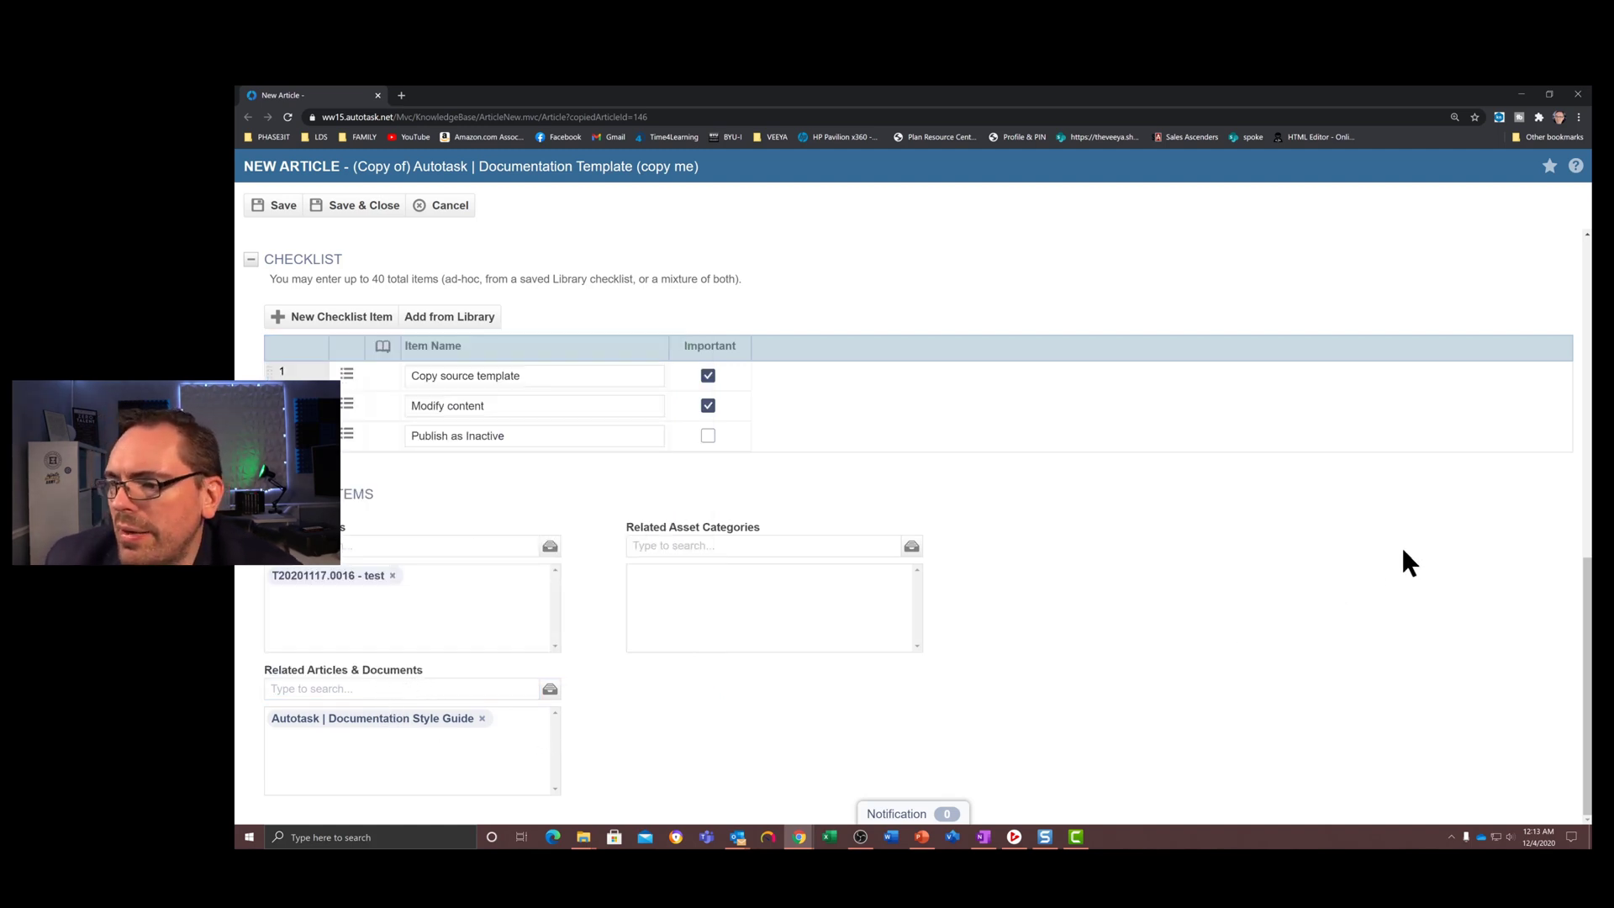
Set the article notification to go to "Me" with the additional email text "TEST", and save and close the article.
click(897, 815)
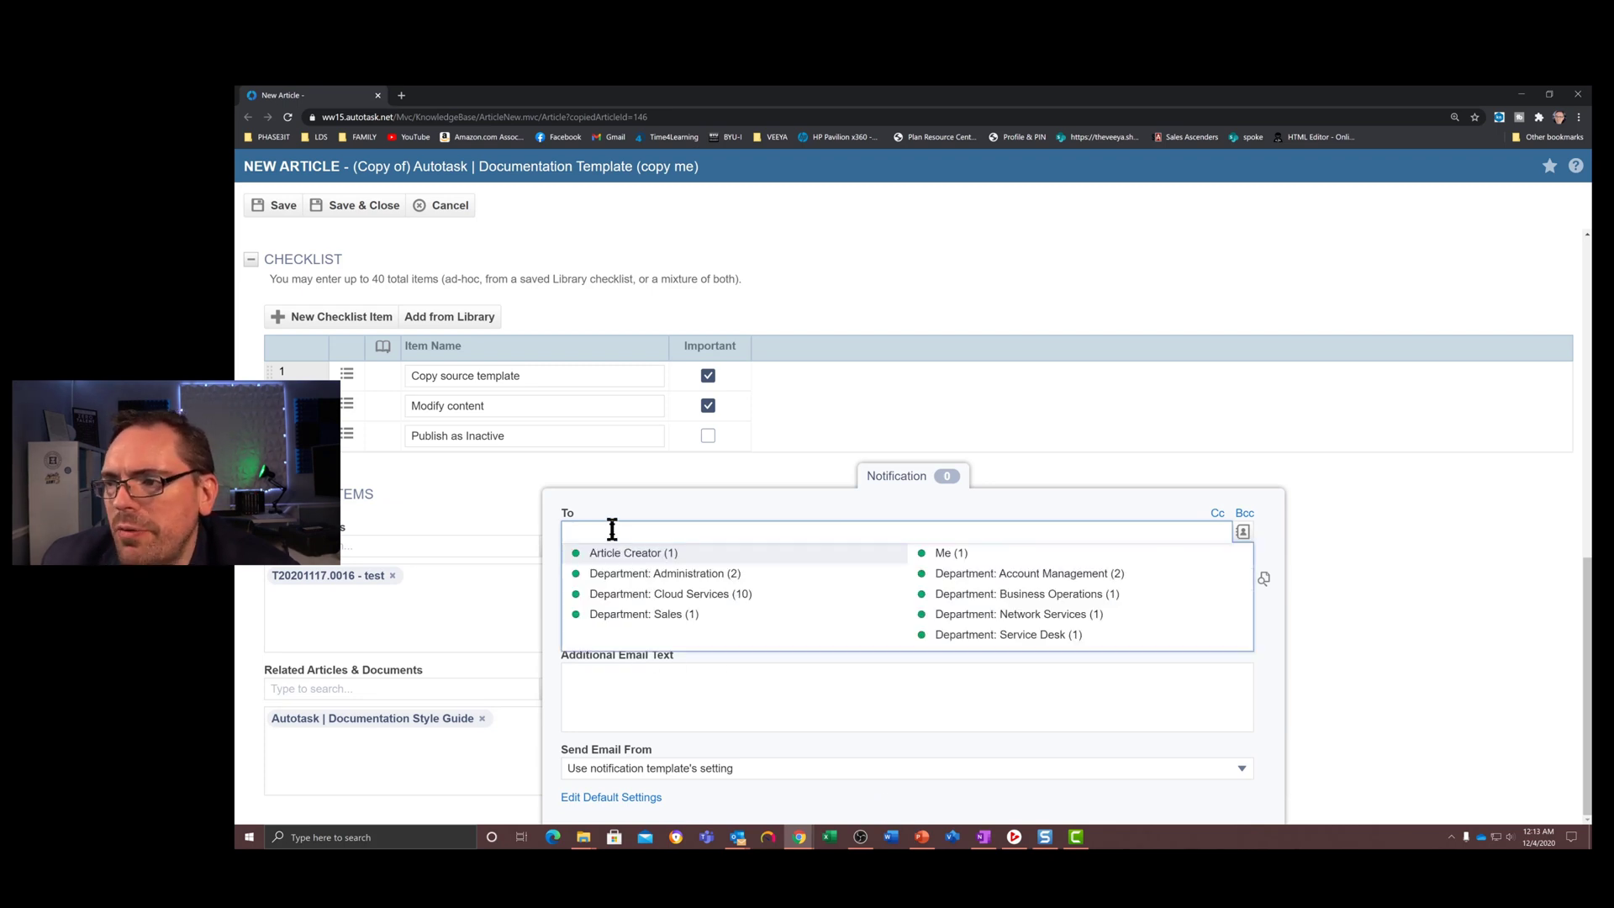
click(933, 554)
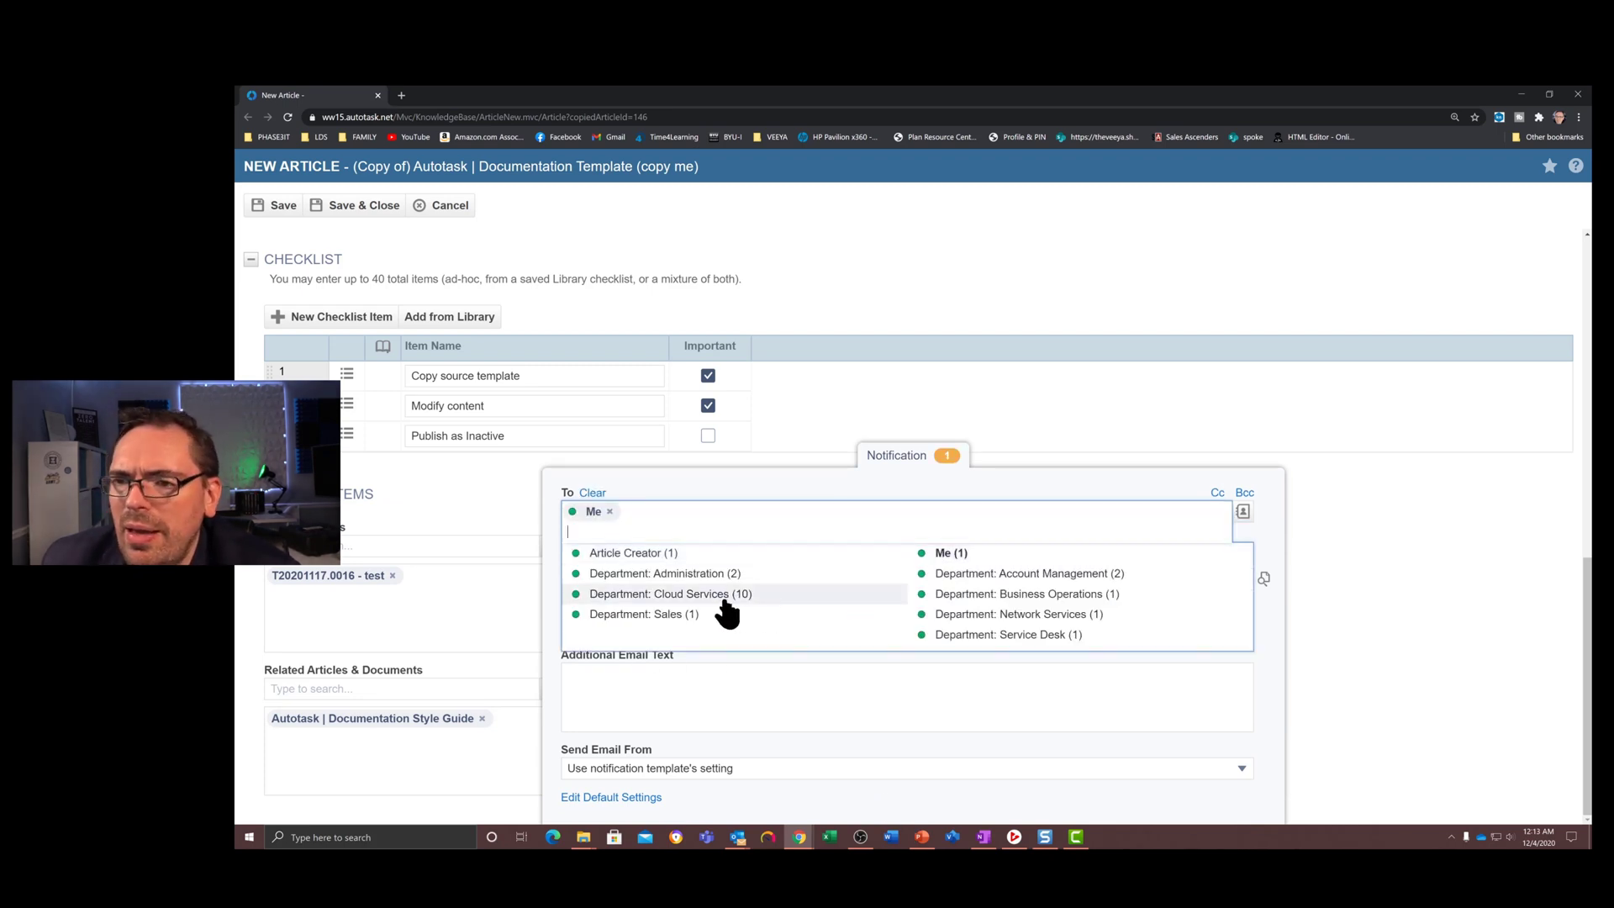
click(747, 710)
text(TEST)
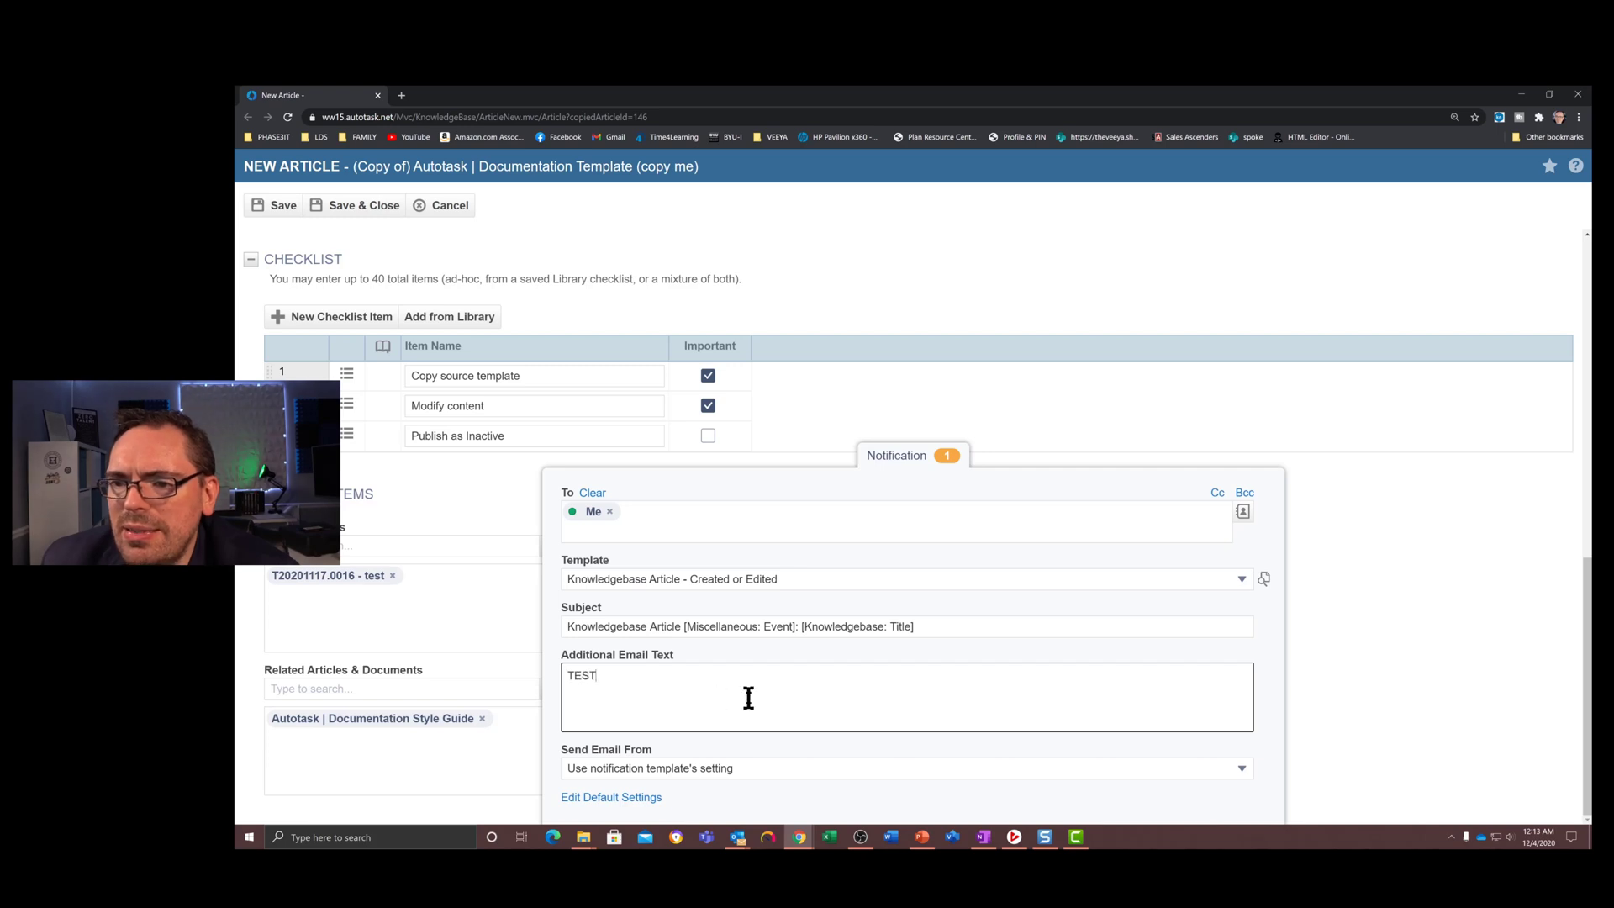
click(770, 767)
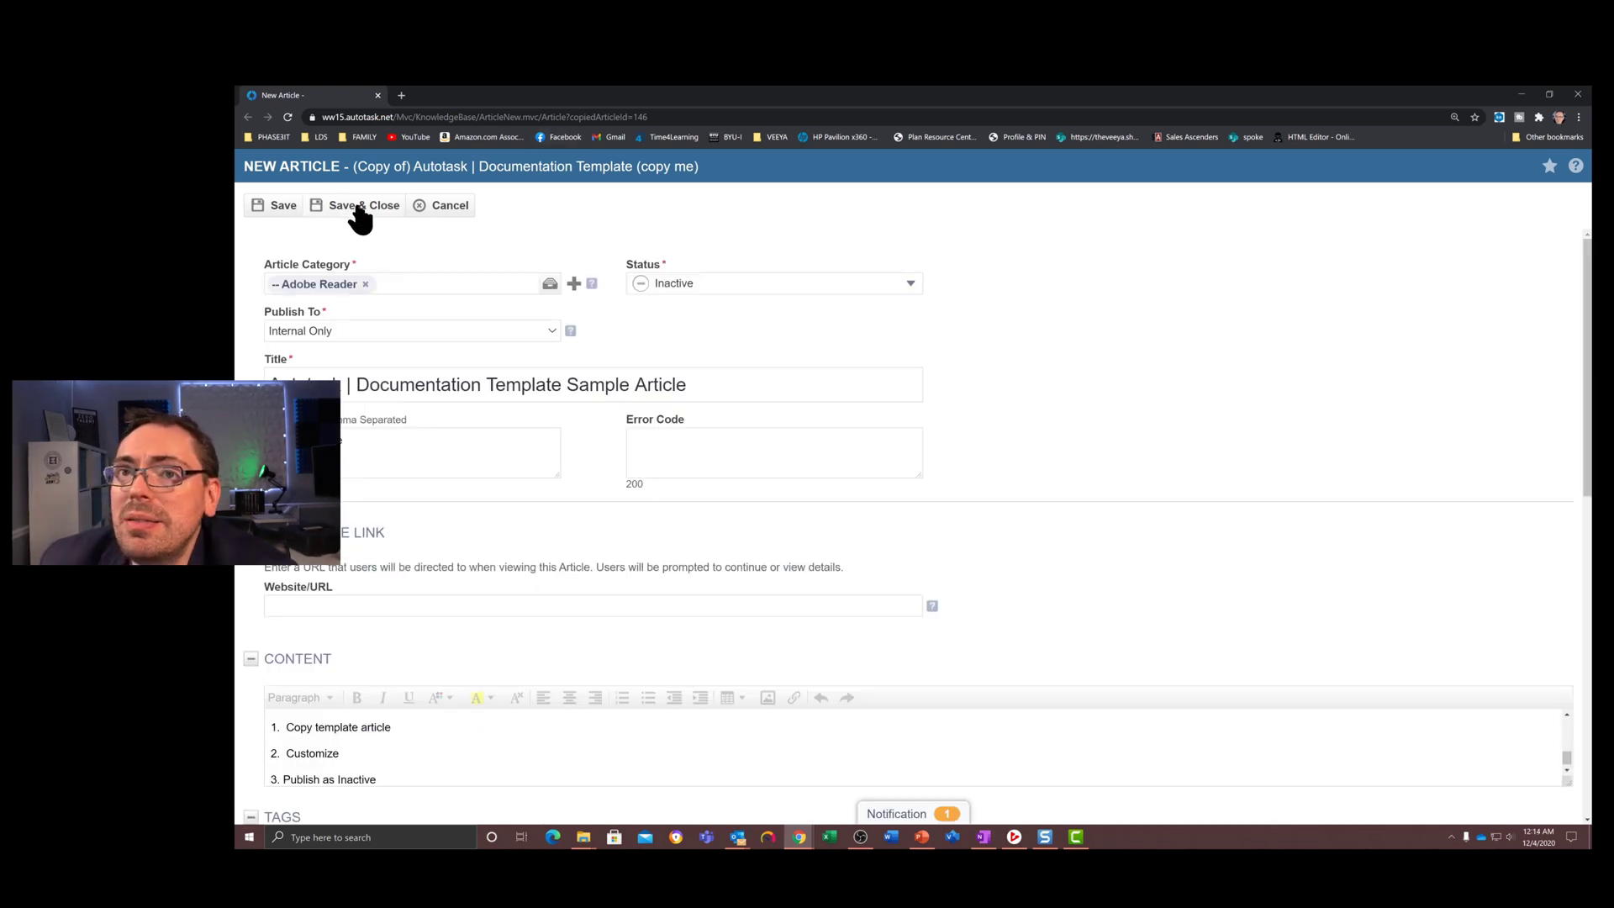
click(359, 207)
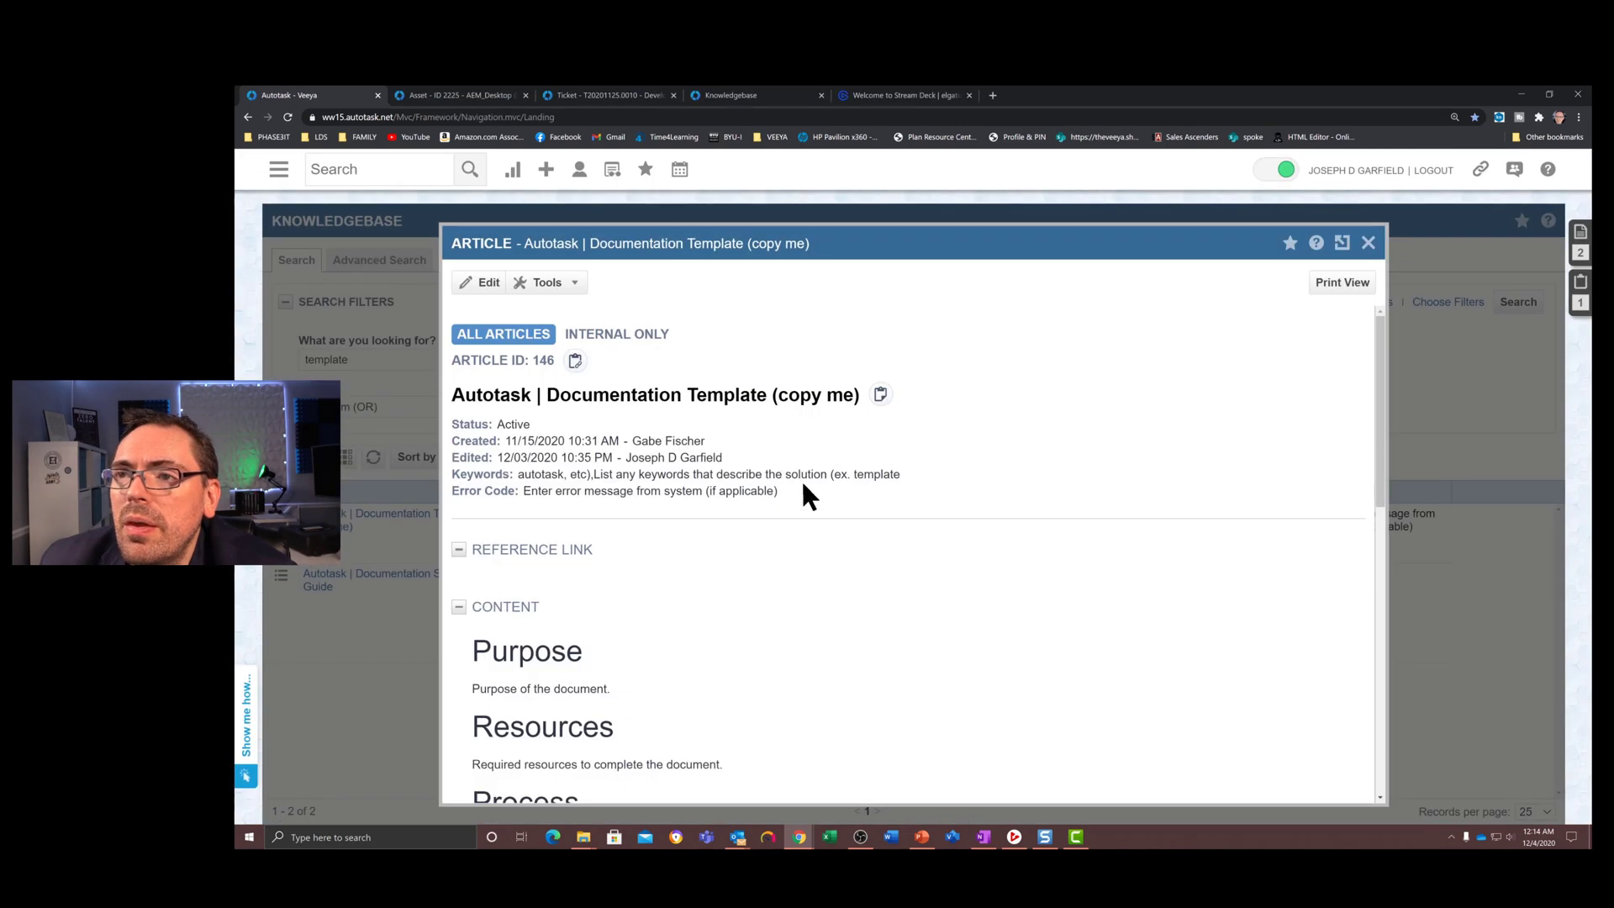
Close the template article and look through the saved sample article found by searching "sample" with Inactive status.
click(1369, 243)
click(1000, 514)
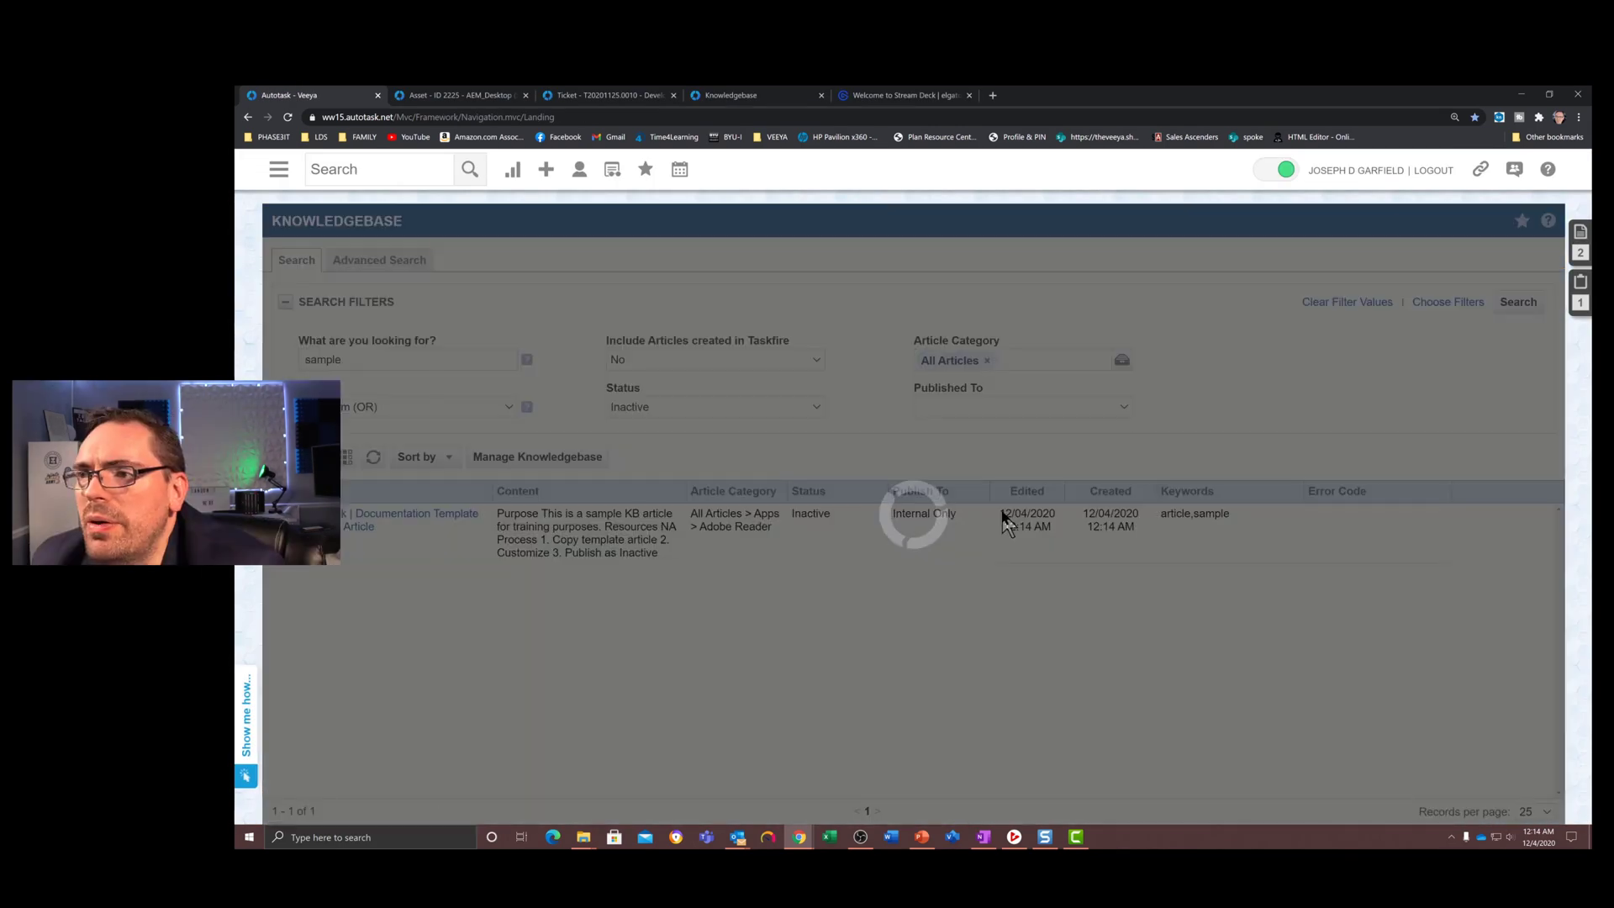
drag(1380, 389, 1358, 649)
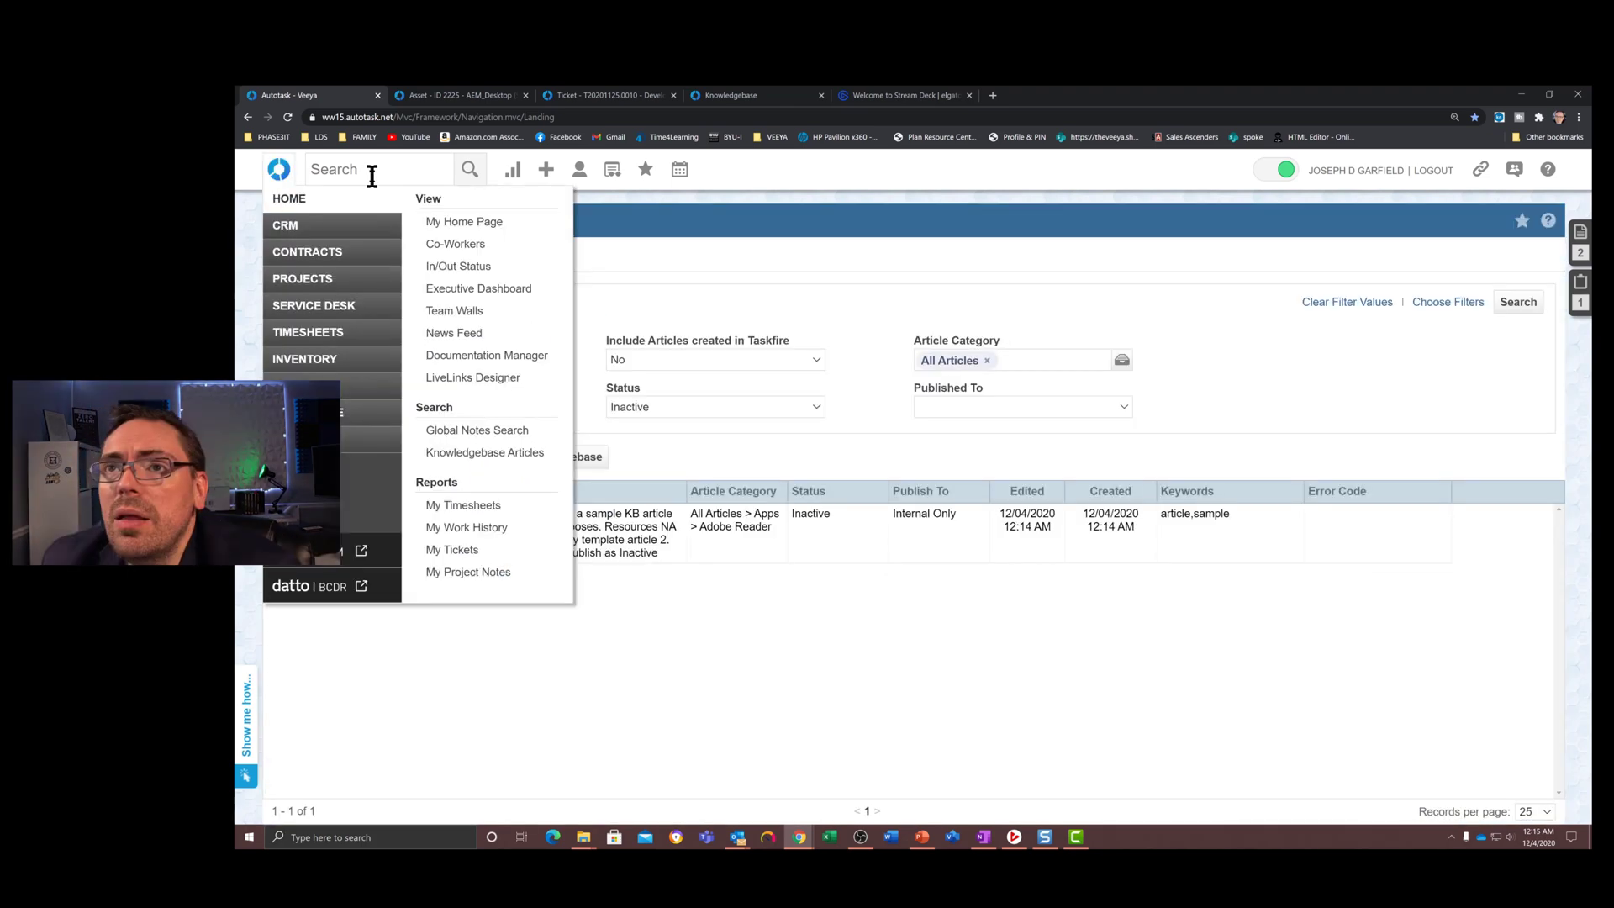
Search the knowledgebase for "sample" using the global search.
click(372, 169)
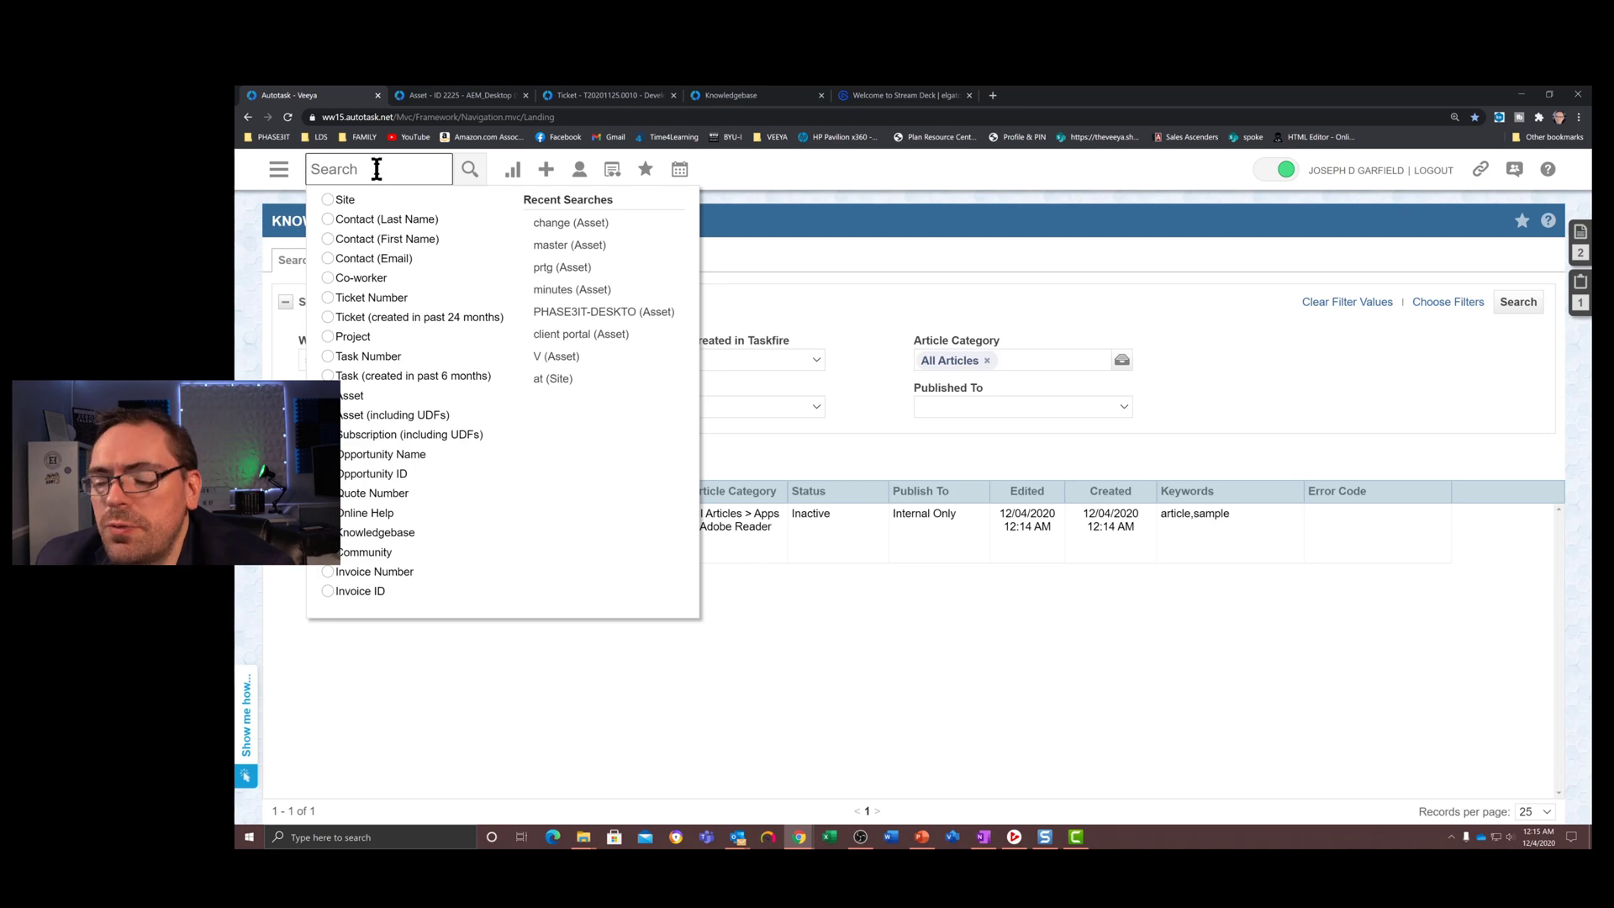
text(samp)
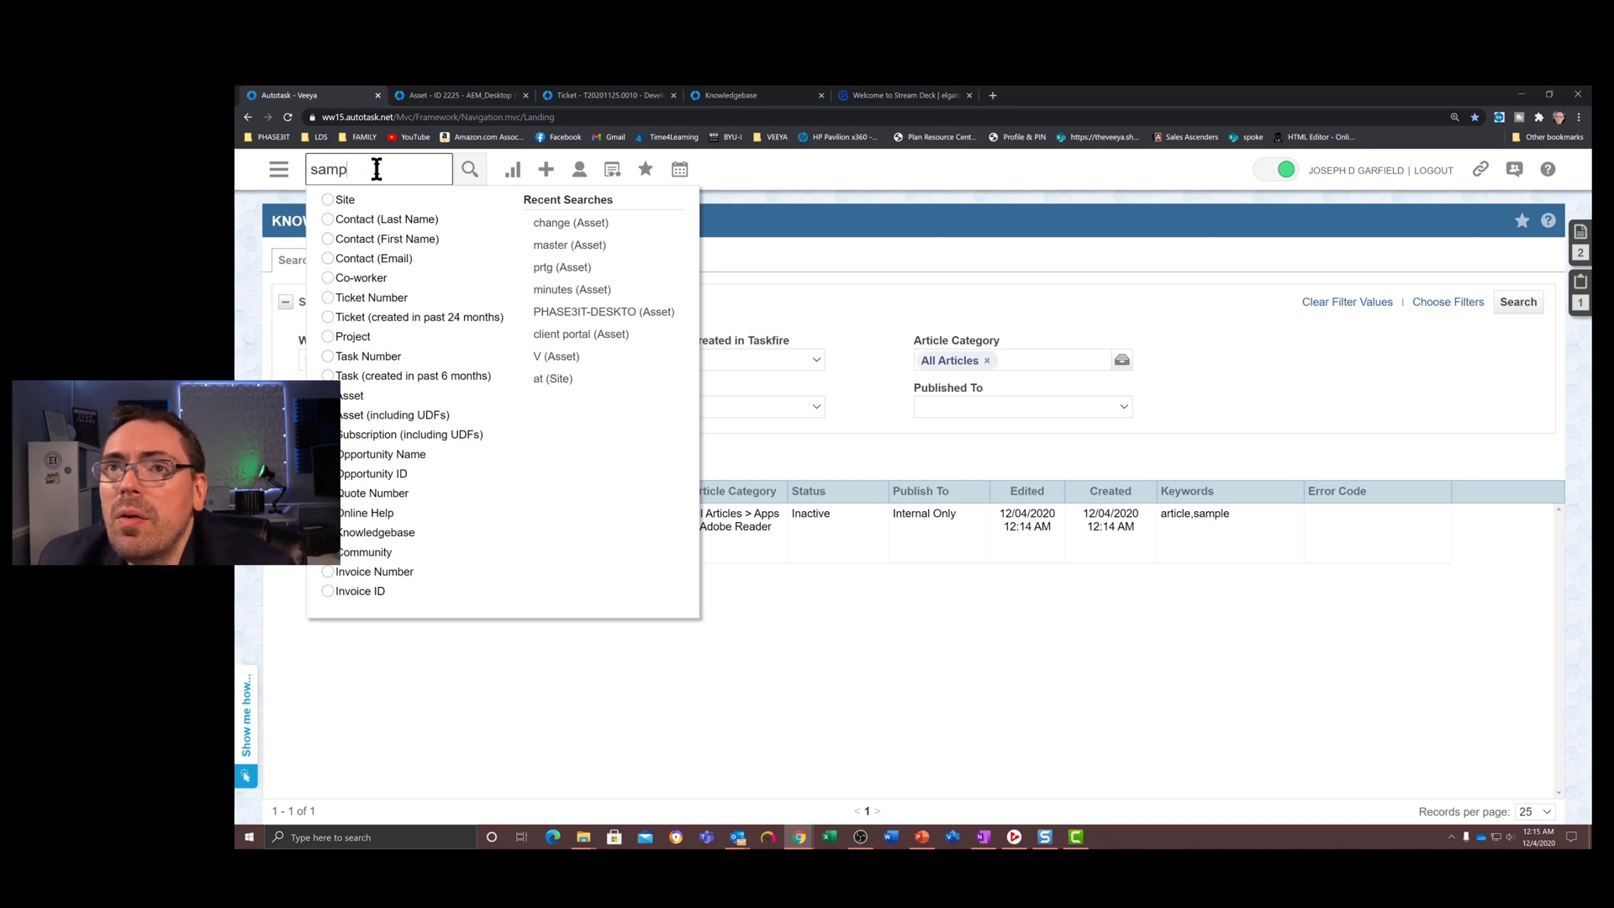
text(le)
key(Return)
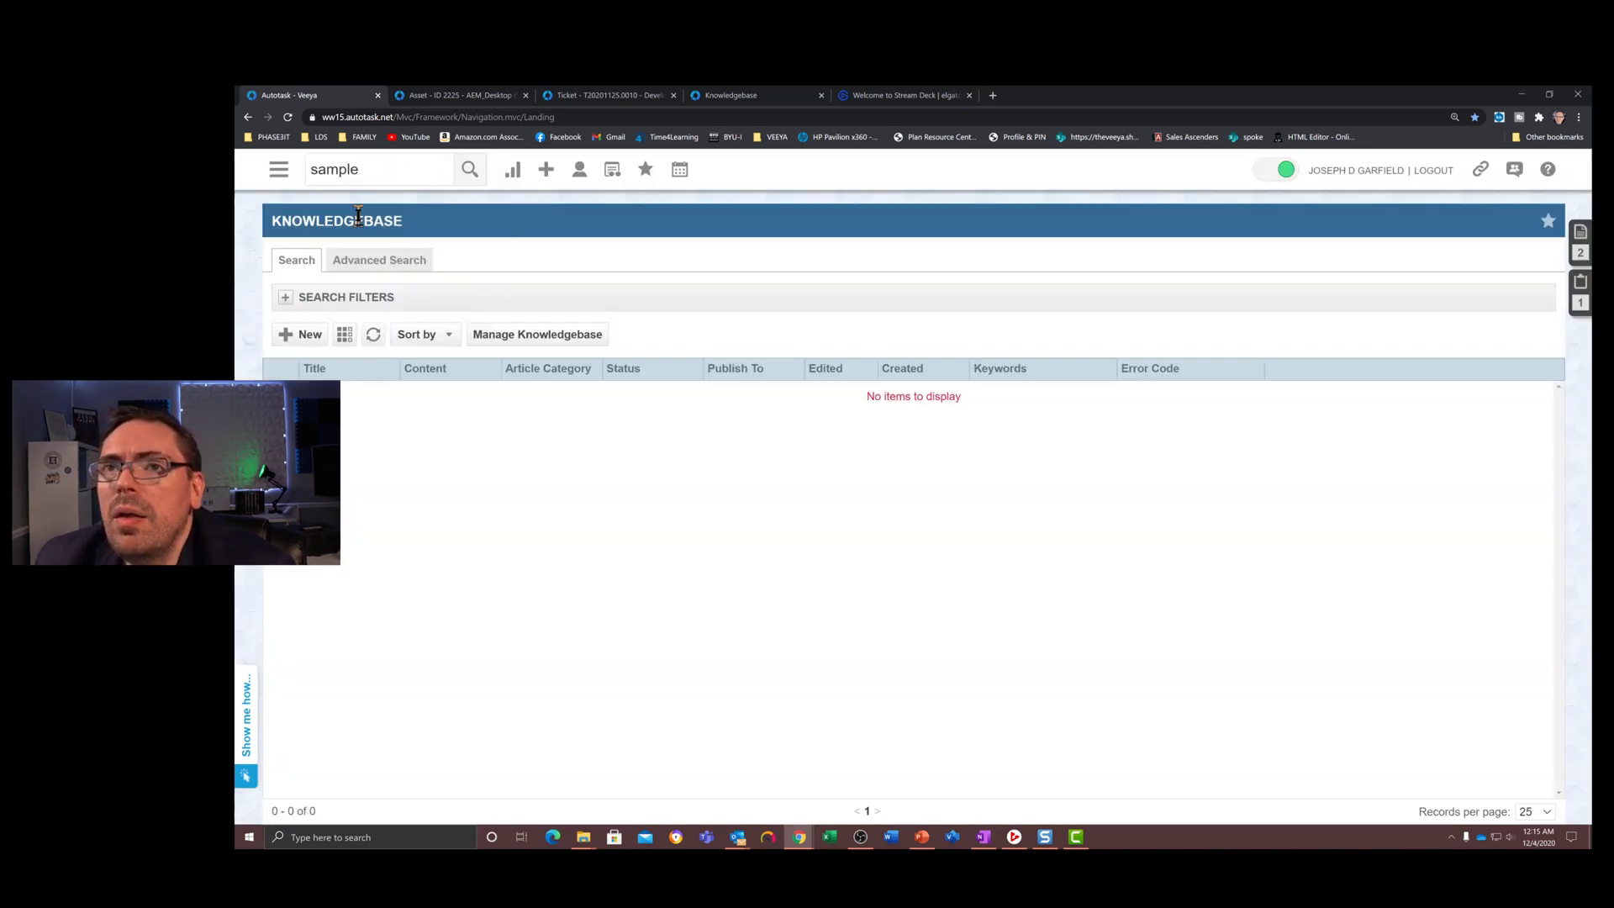
click(420, 169)
click(803, 460)
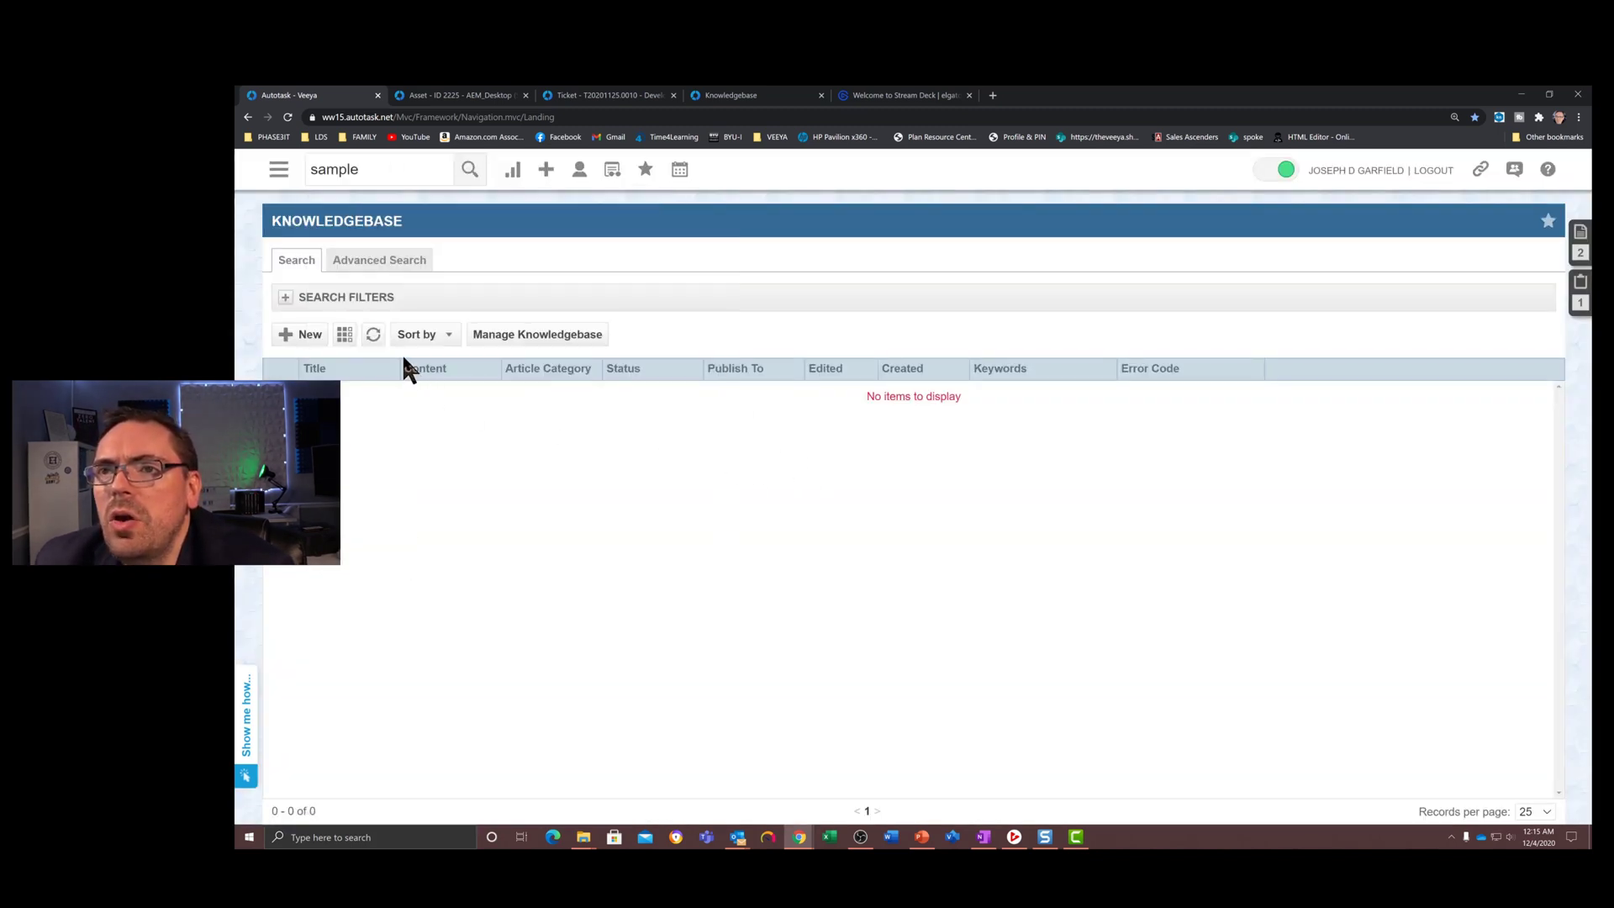
Expand the search filters, set the Status filter to Inactive and rerun the "sample" search.
click(284, 297)
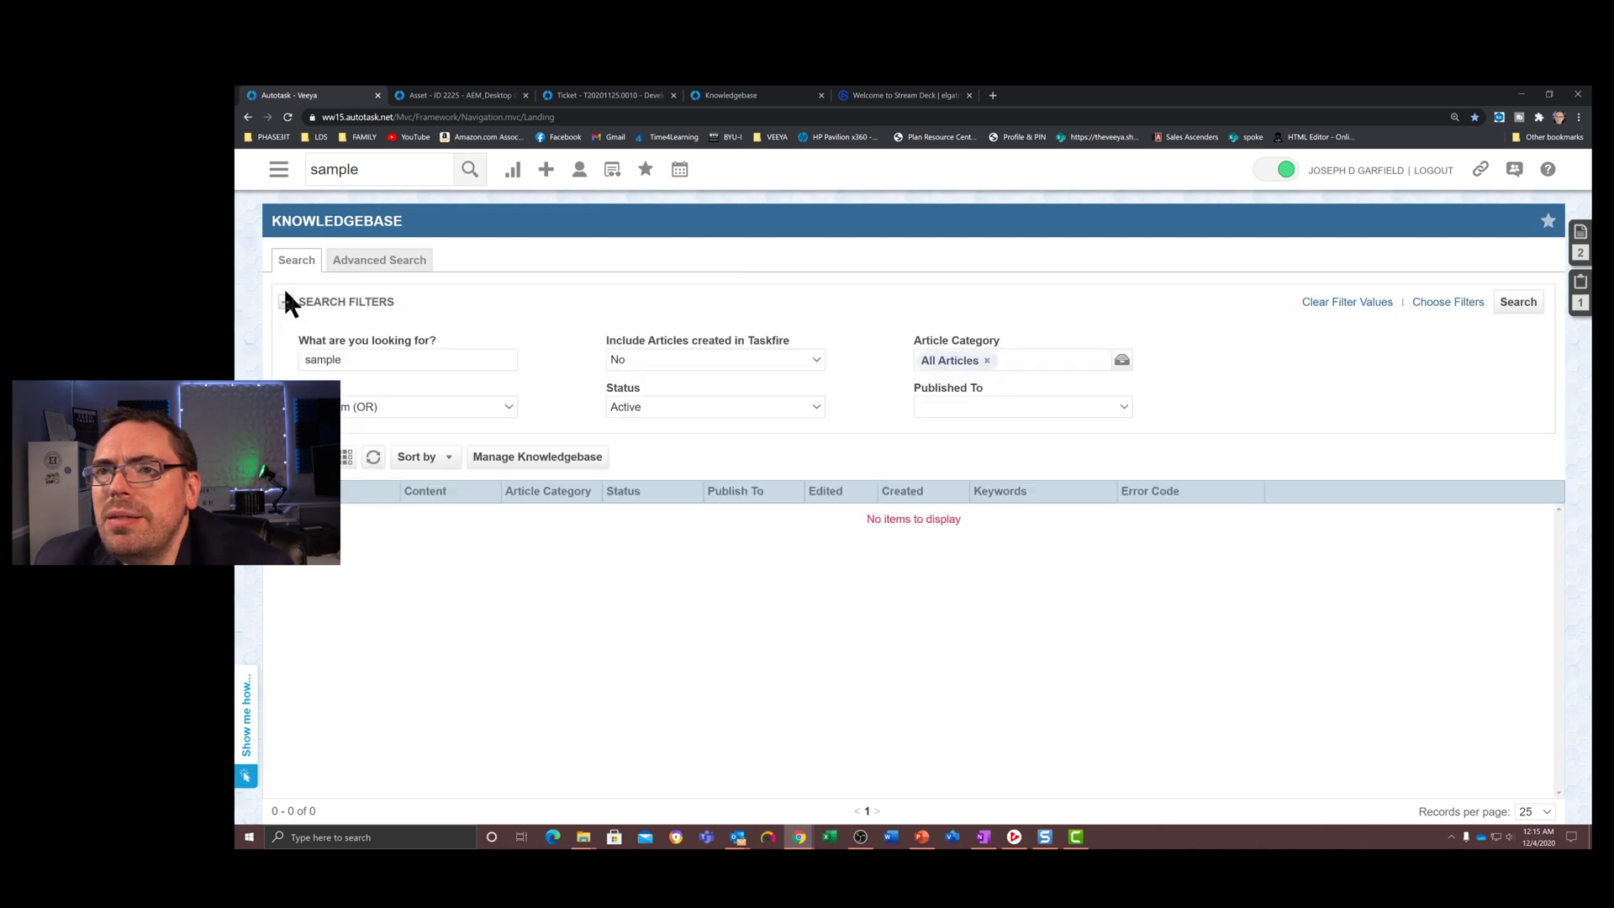
click(672, 407)
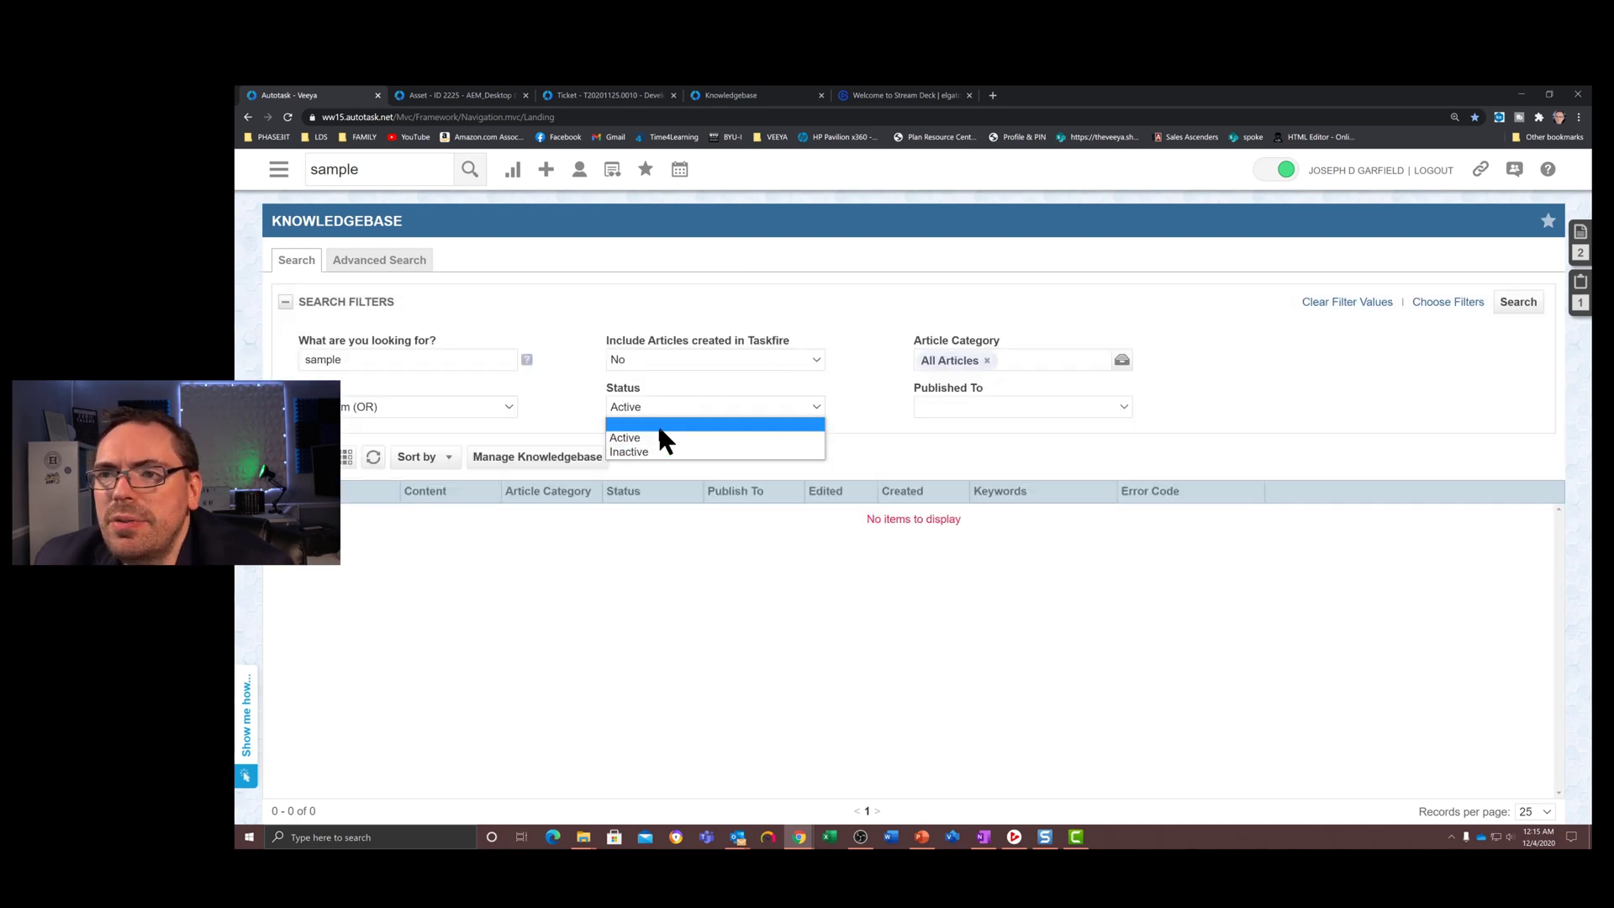
click(652, 440)
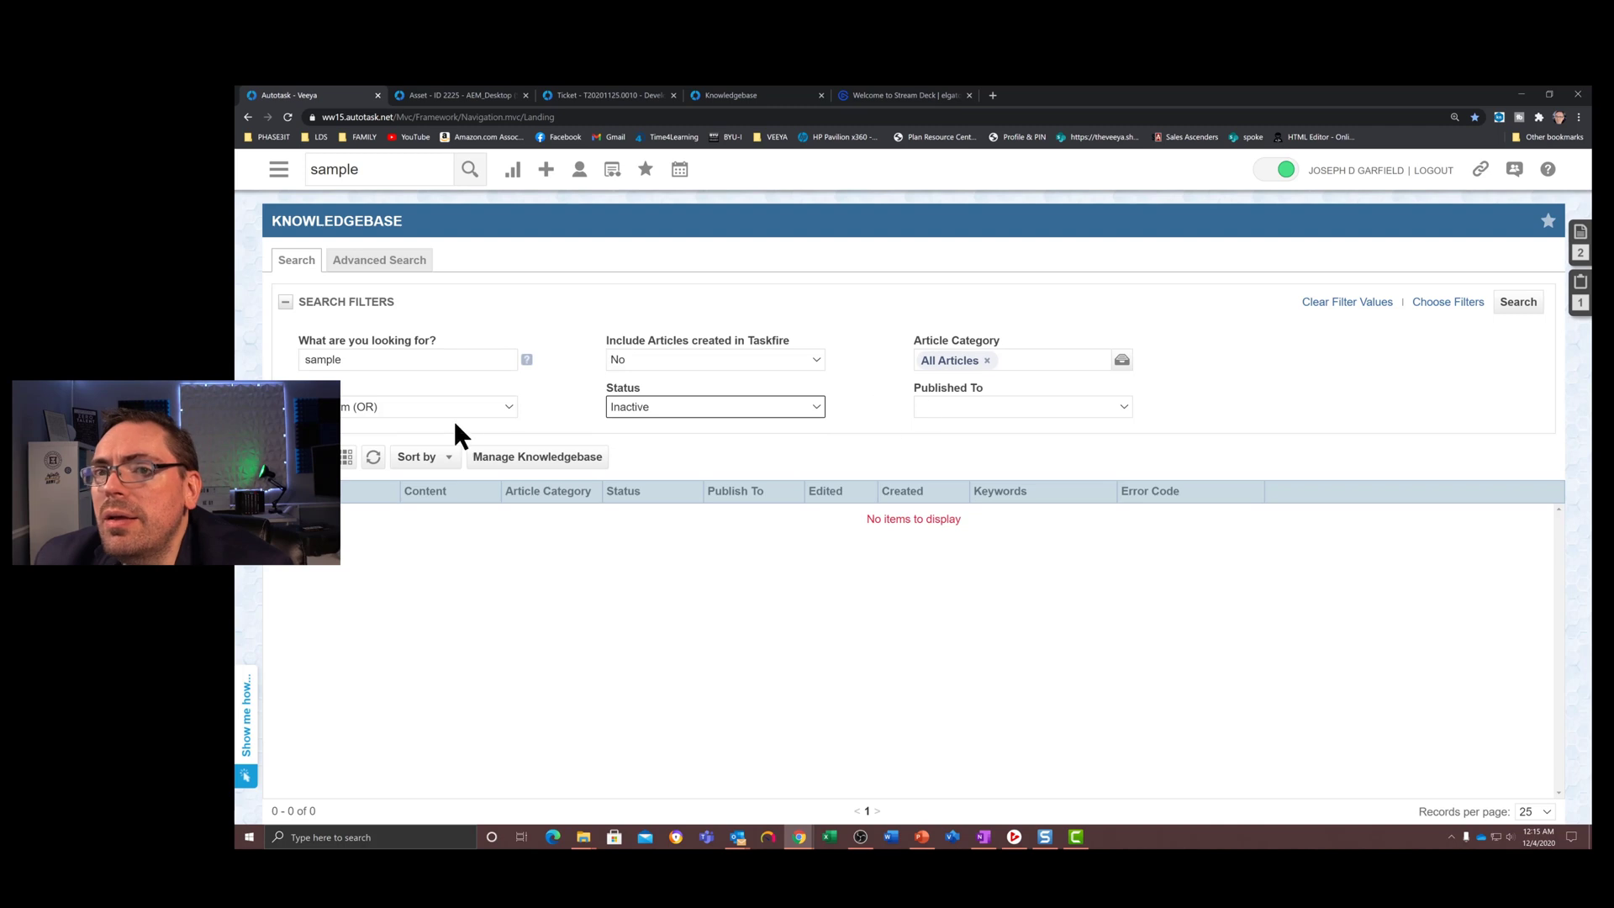
click(1516, 309)
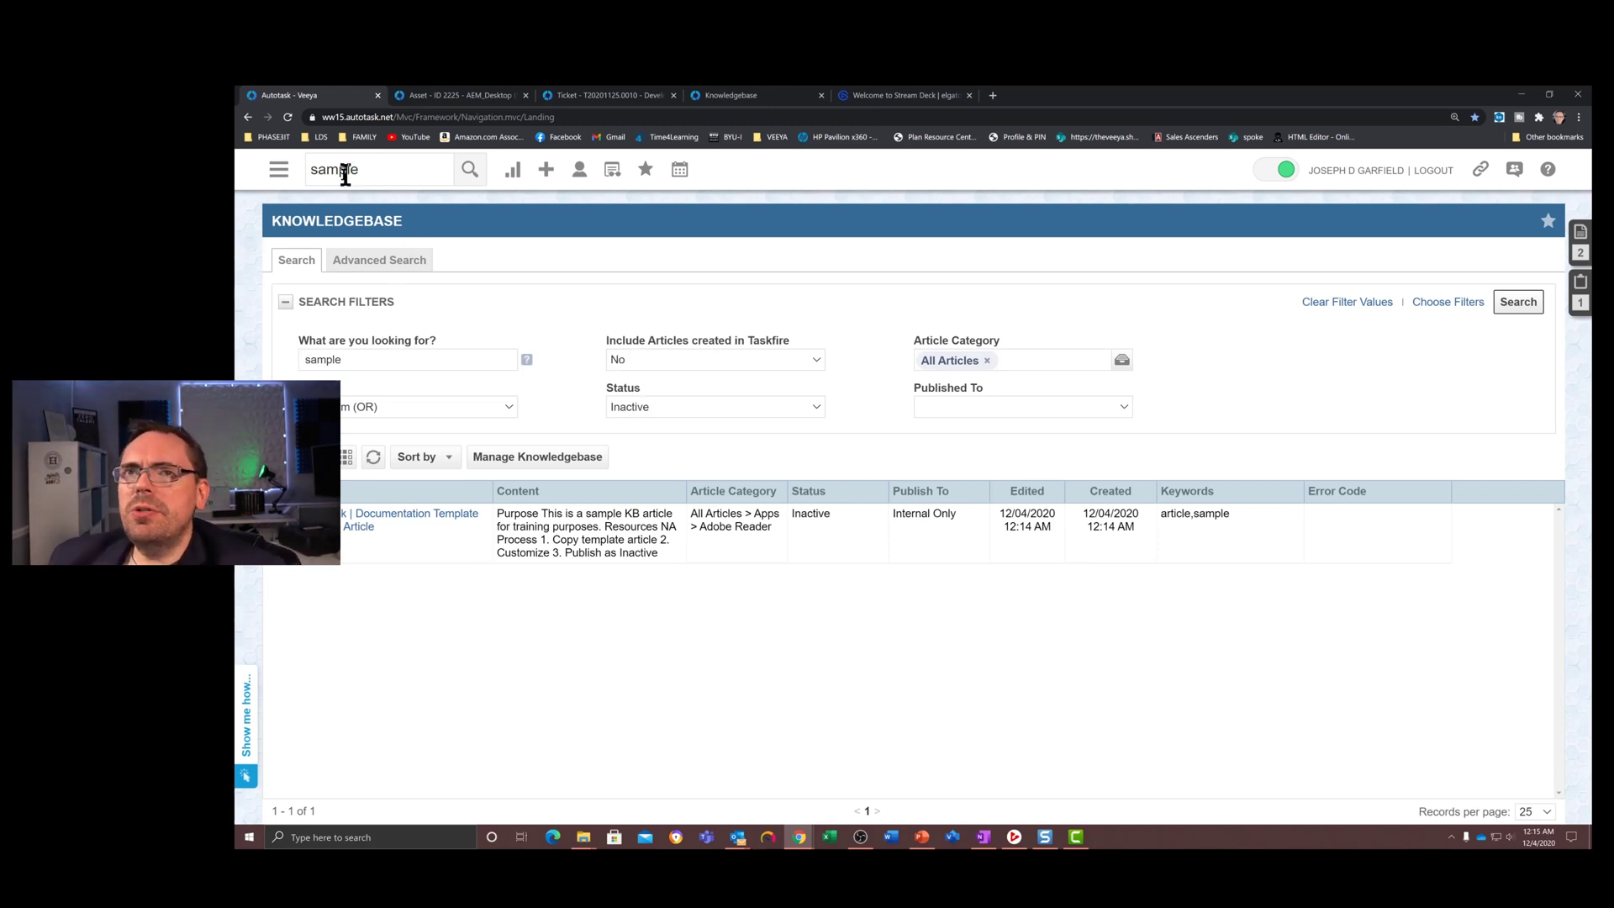
click(278, 171)
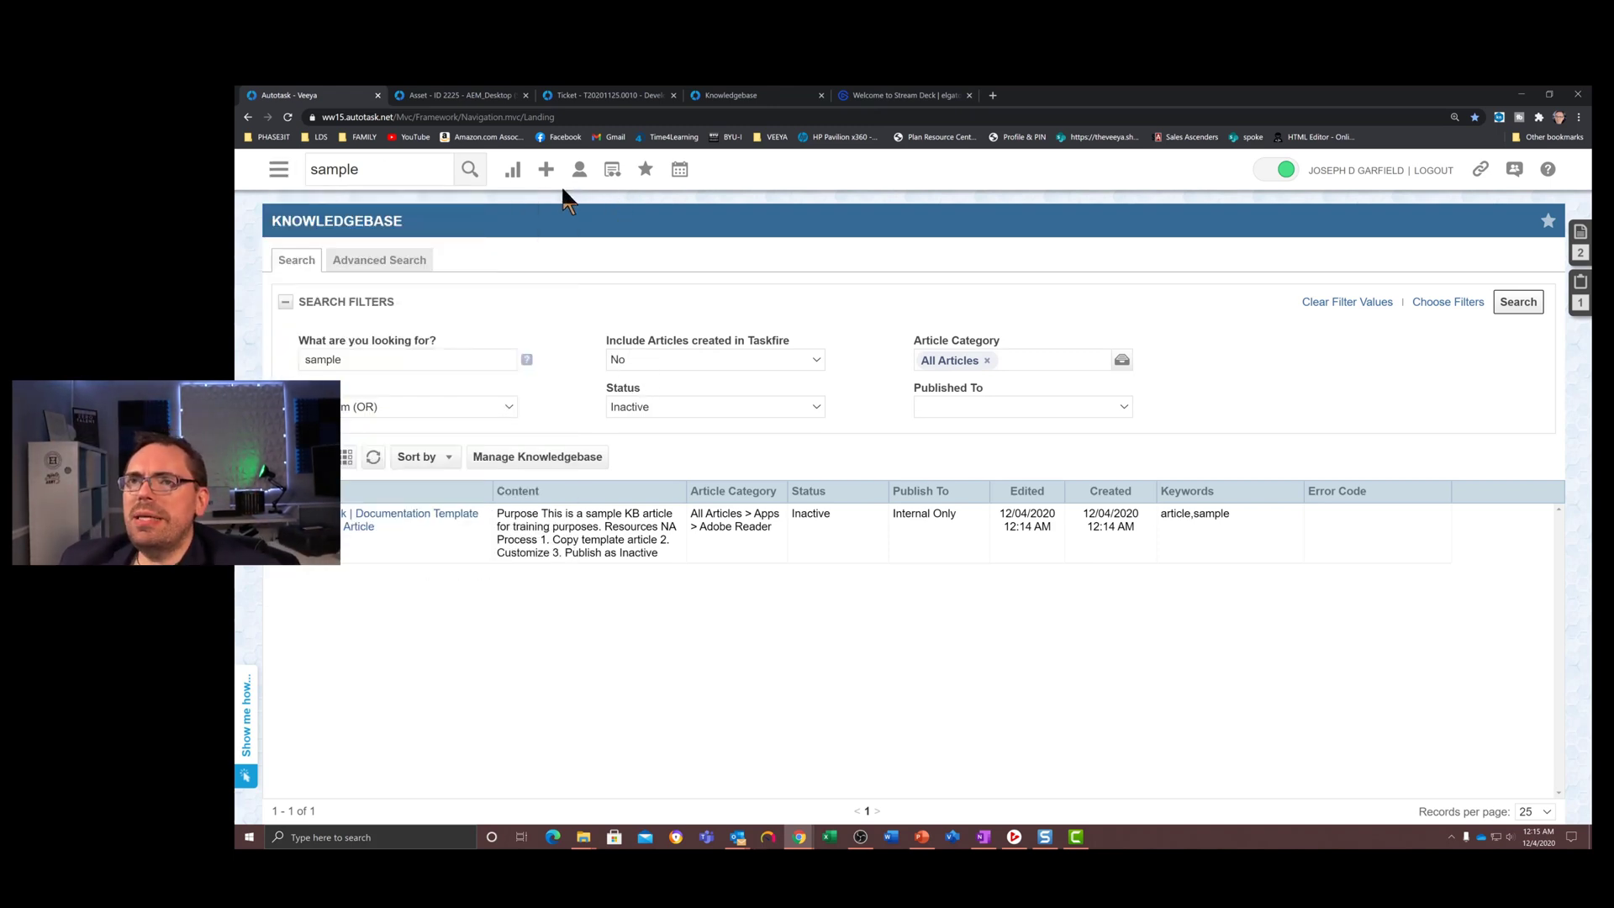
From the home page, open the Develop Training Plan ticket listed among the internal to-dos for the next 7 days.
click(288, 198)
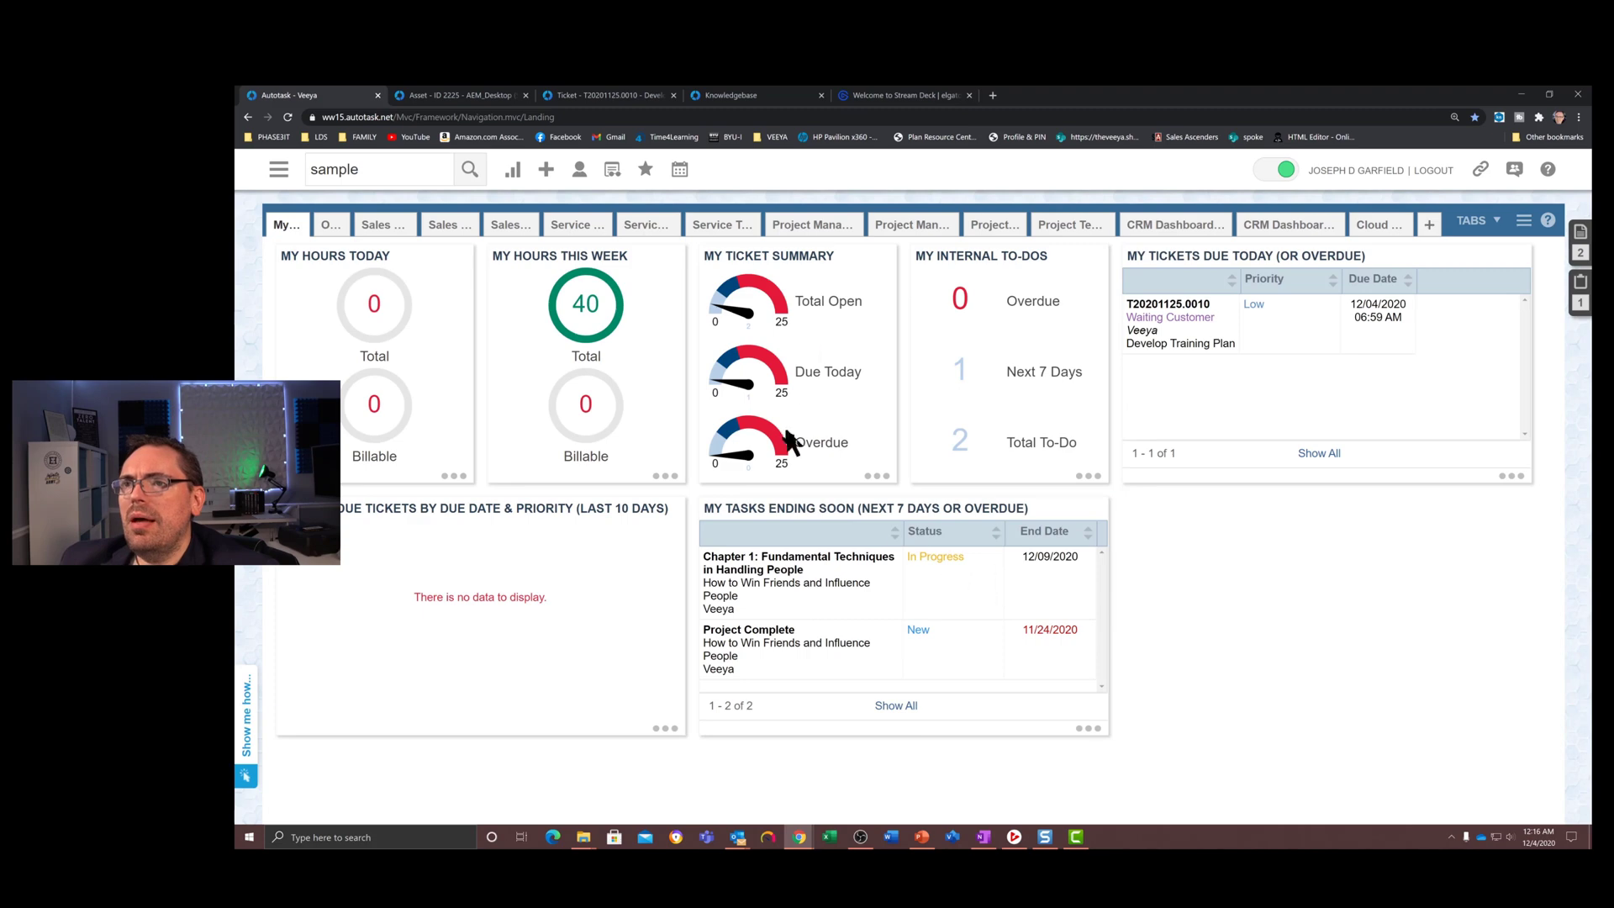
click(967, 379)
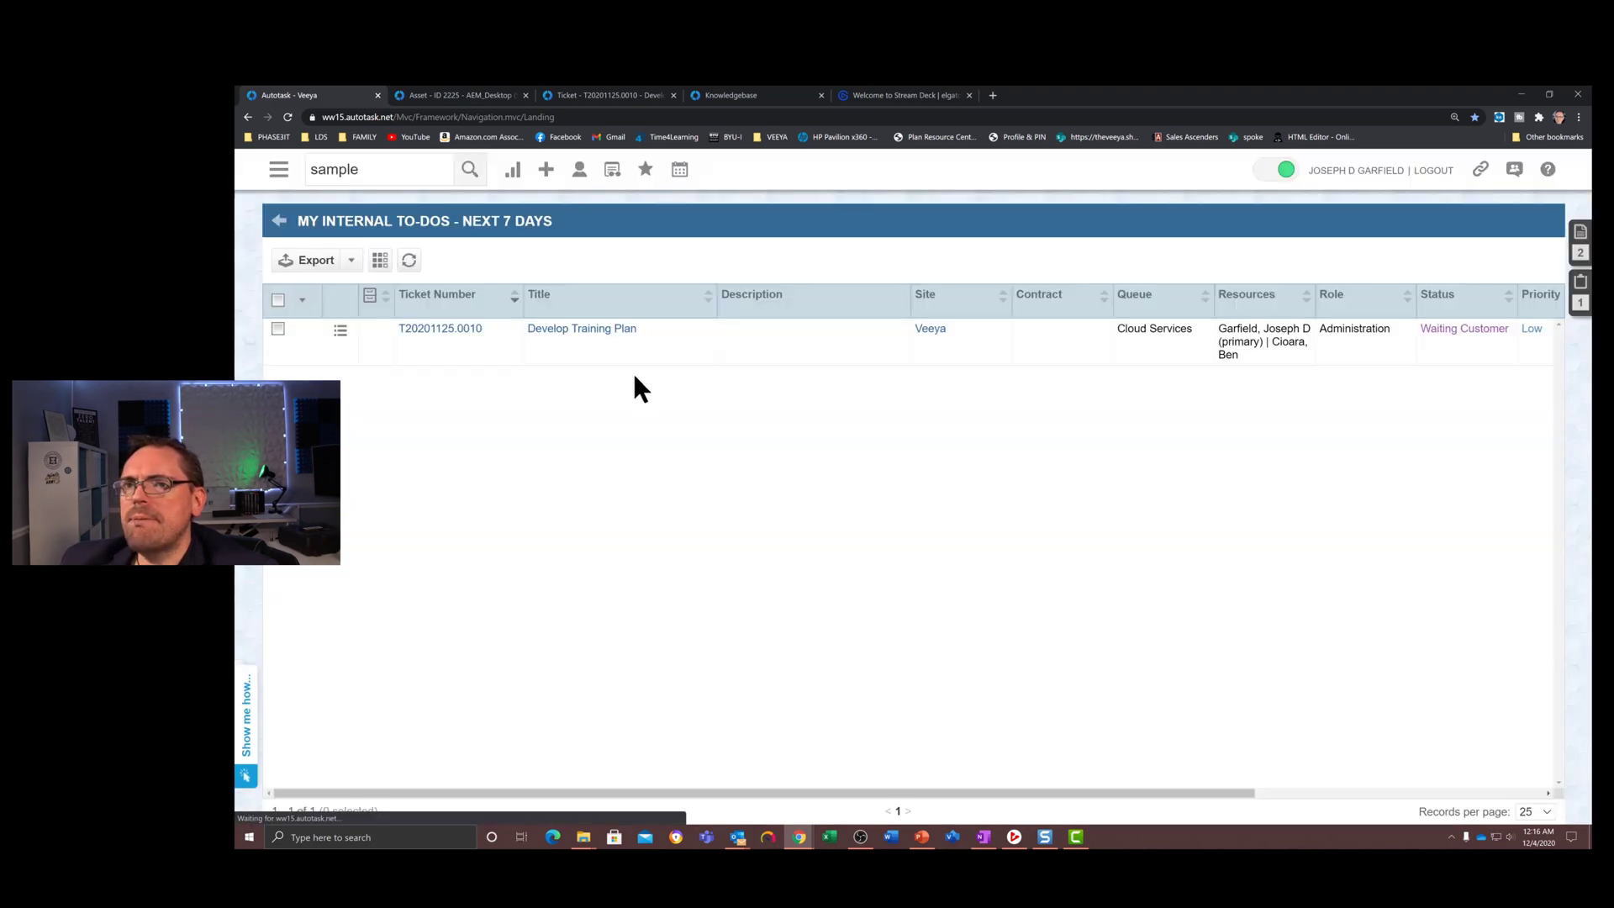
click(465, 328)
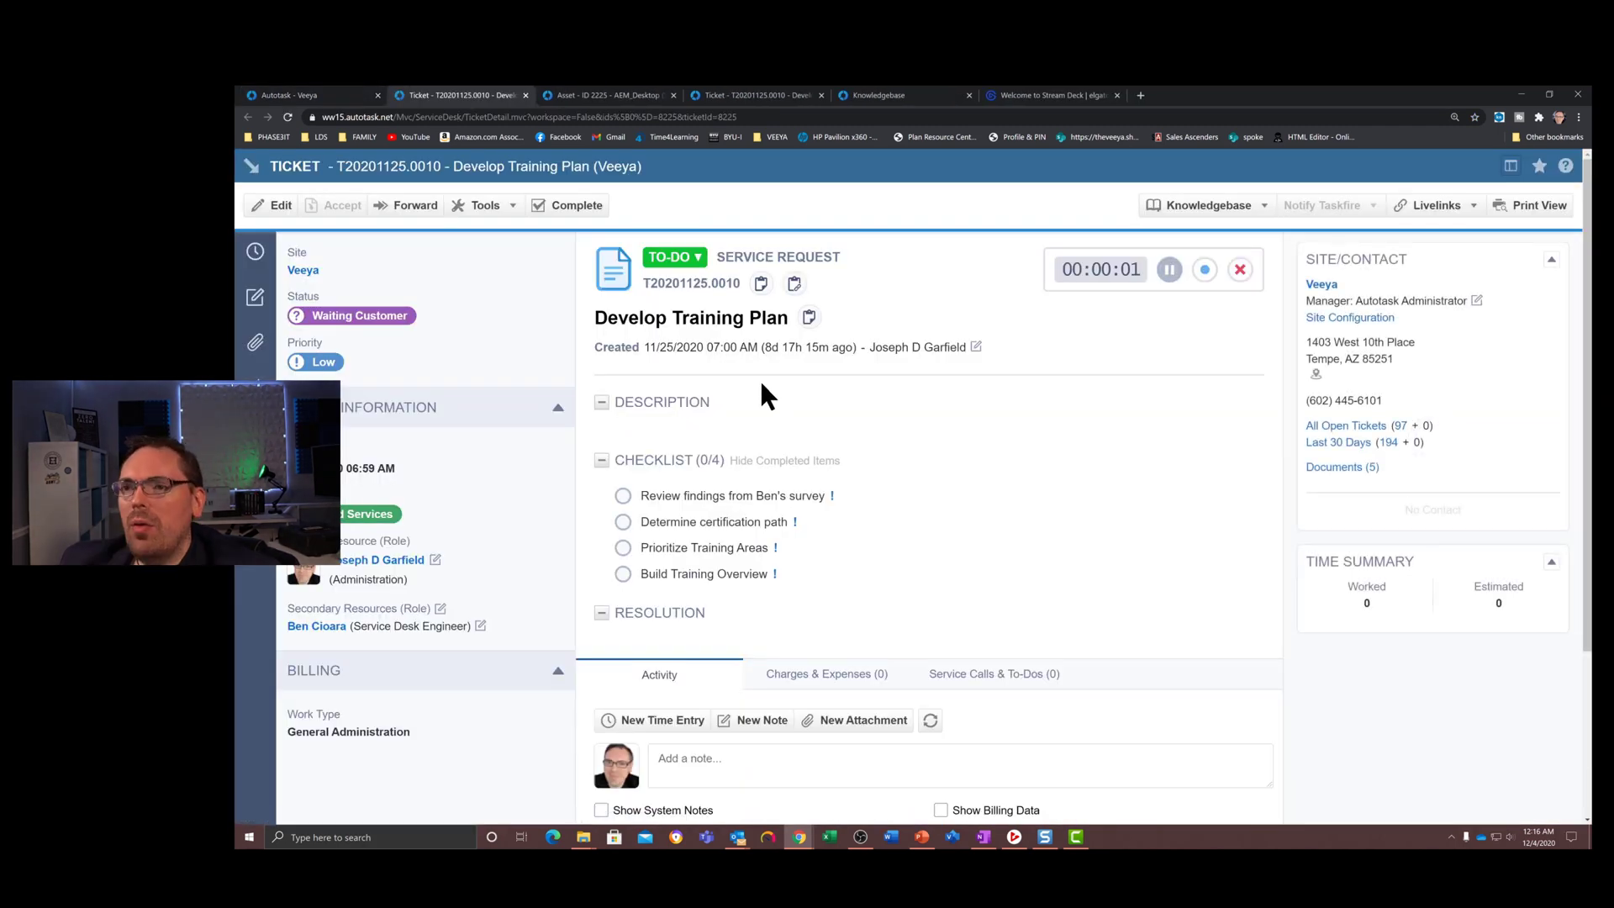
Open a new knowledgebase article form from the Develop Training Plan ticket and look over its title and keyword fields.
click(1242, 210)
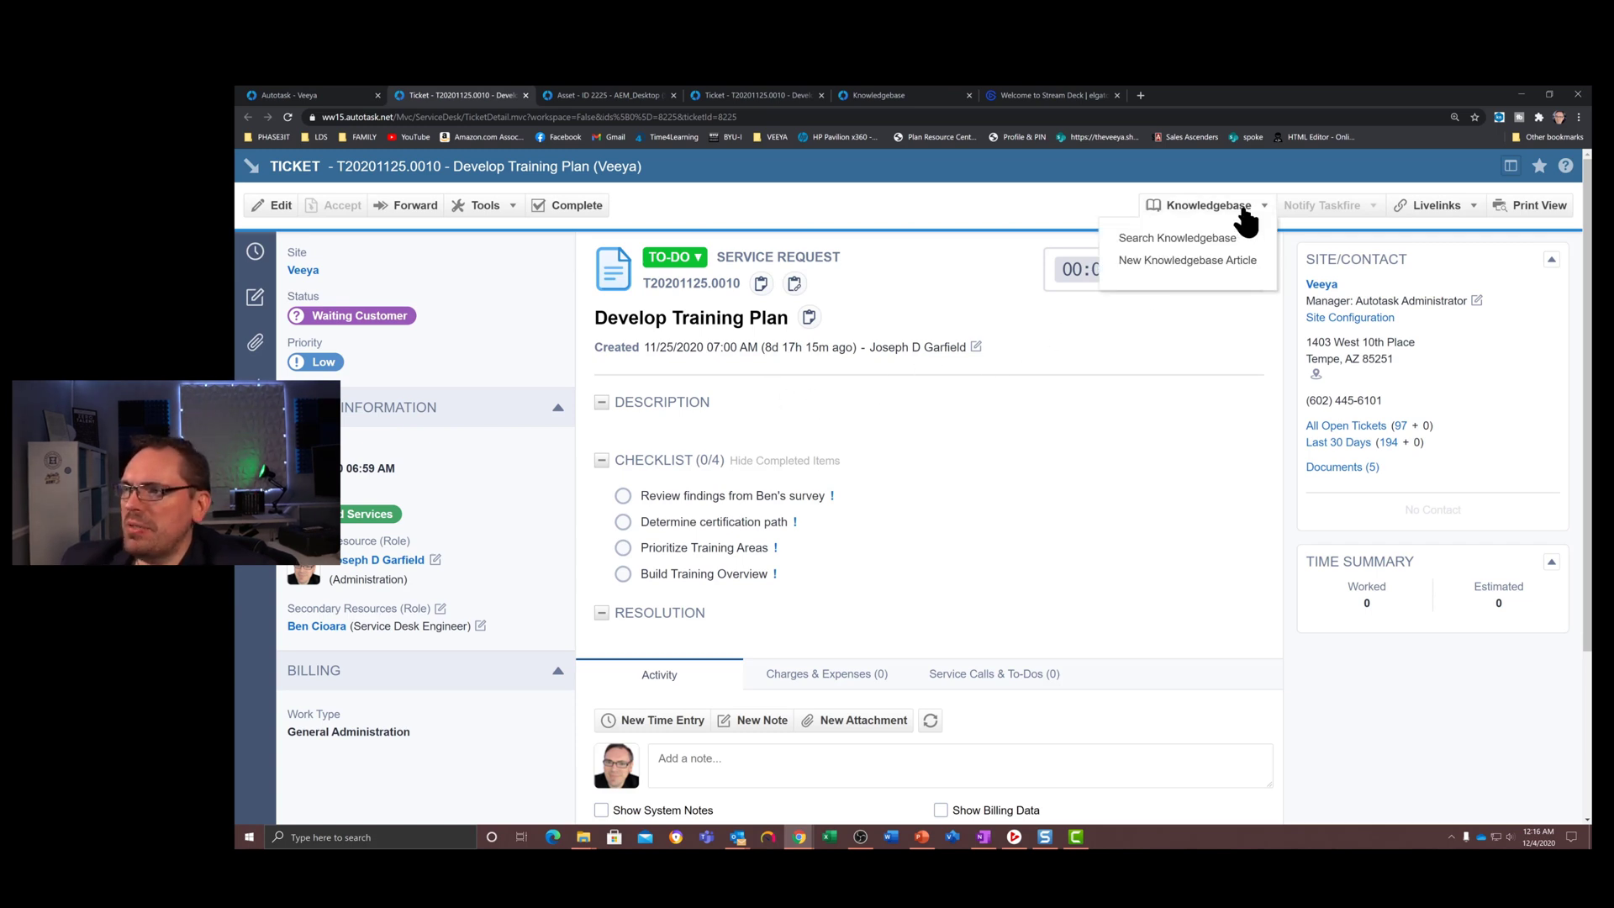
click(1212, 263)
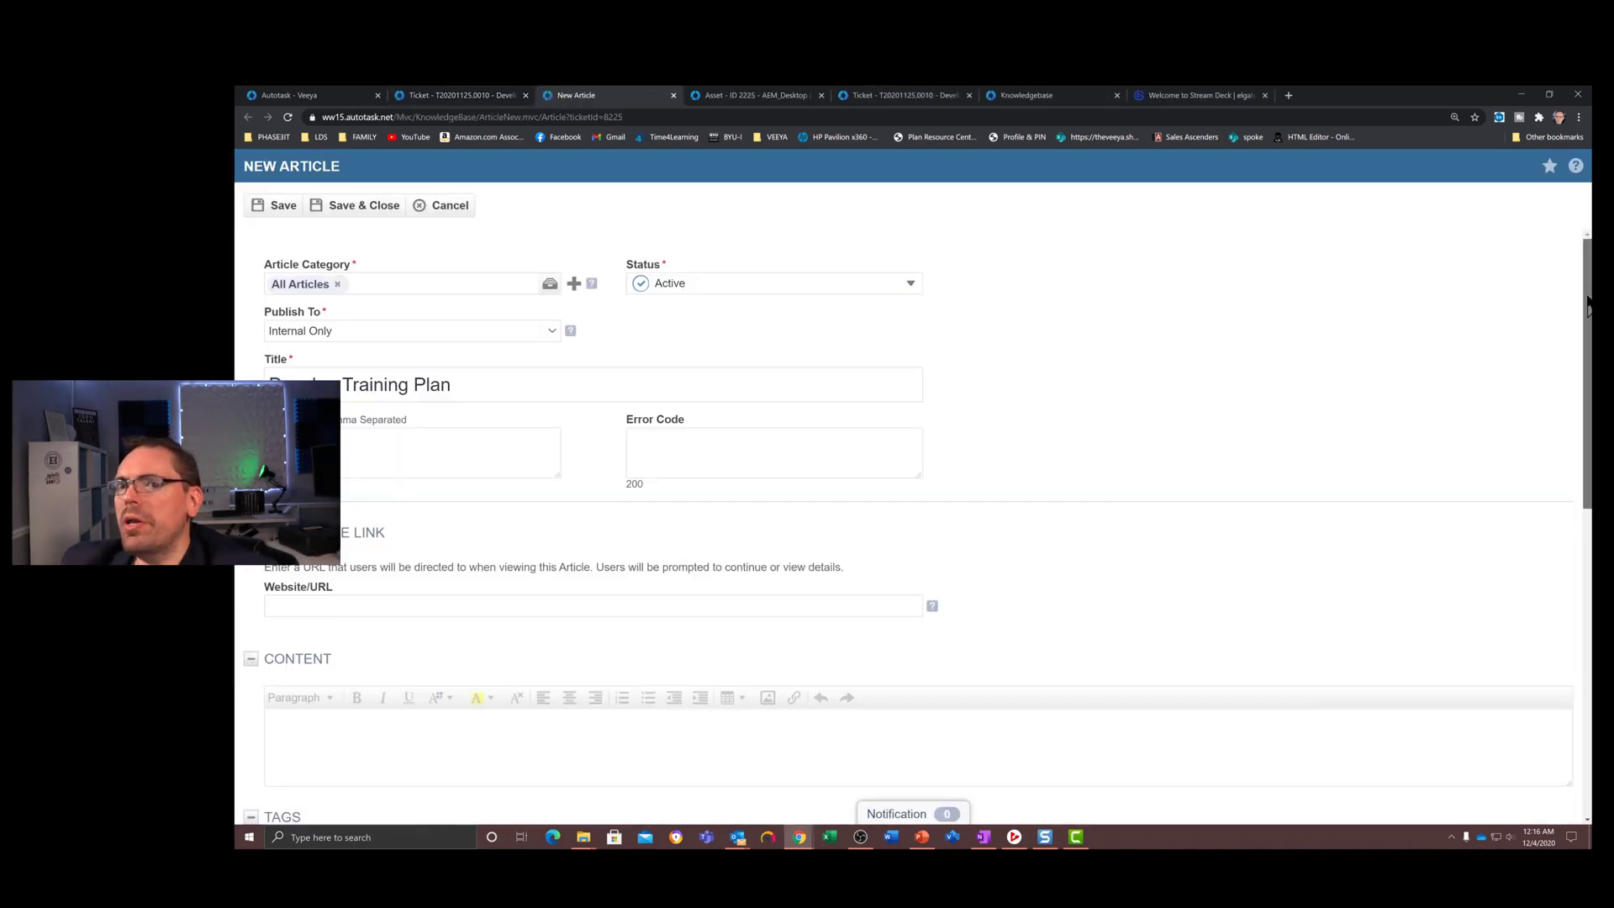
drag(1588, 309, 1540, 269)
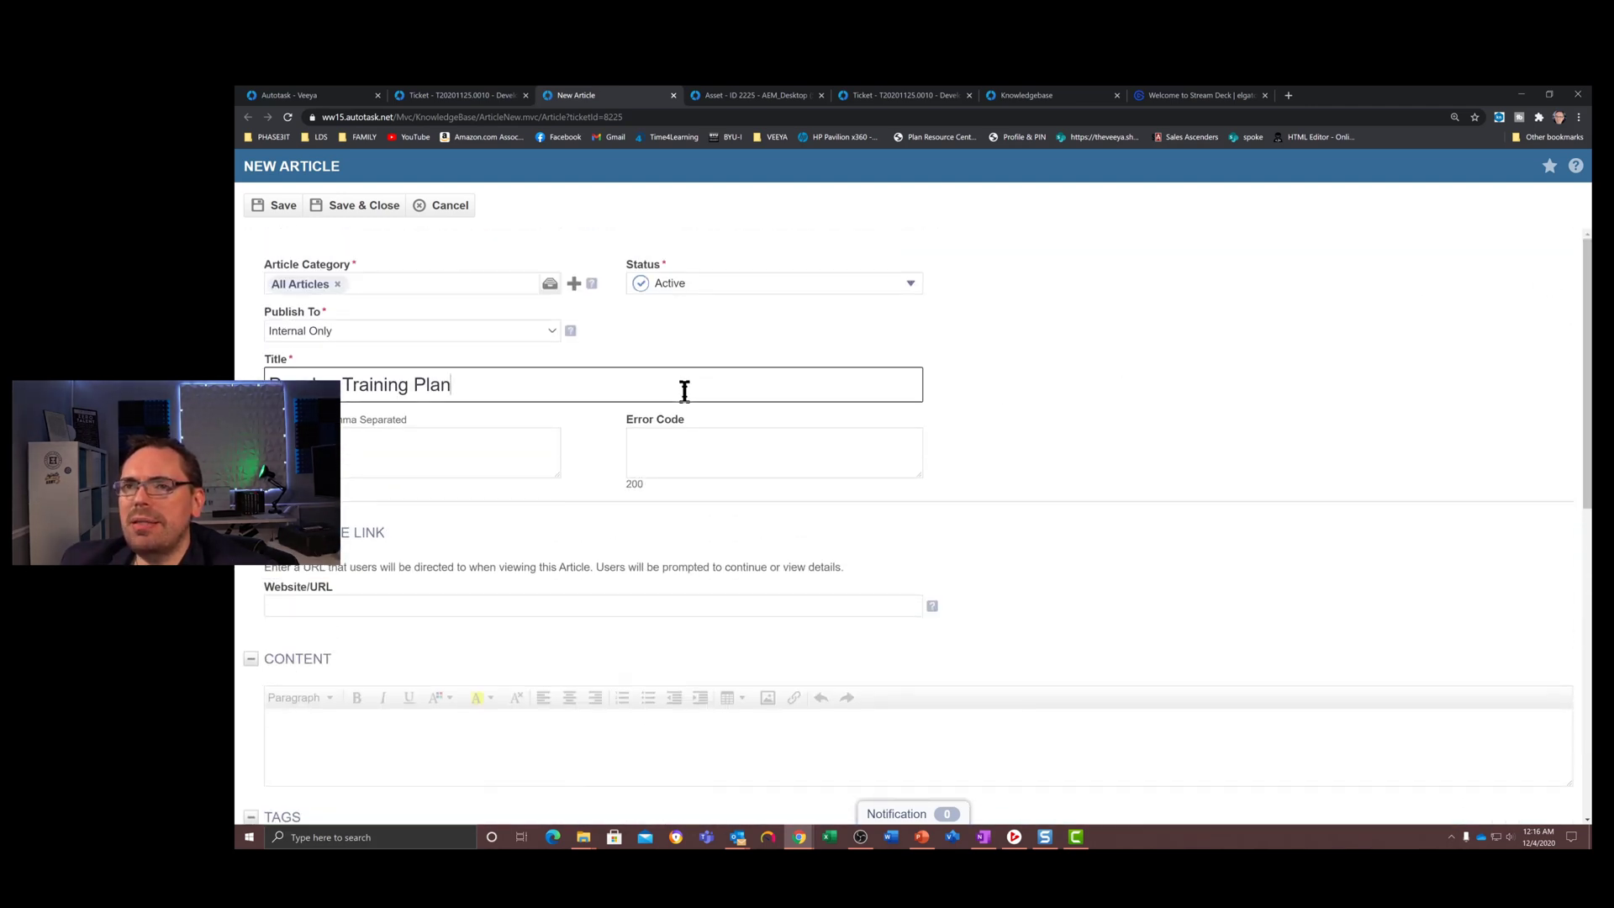
click(418, 460)
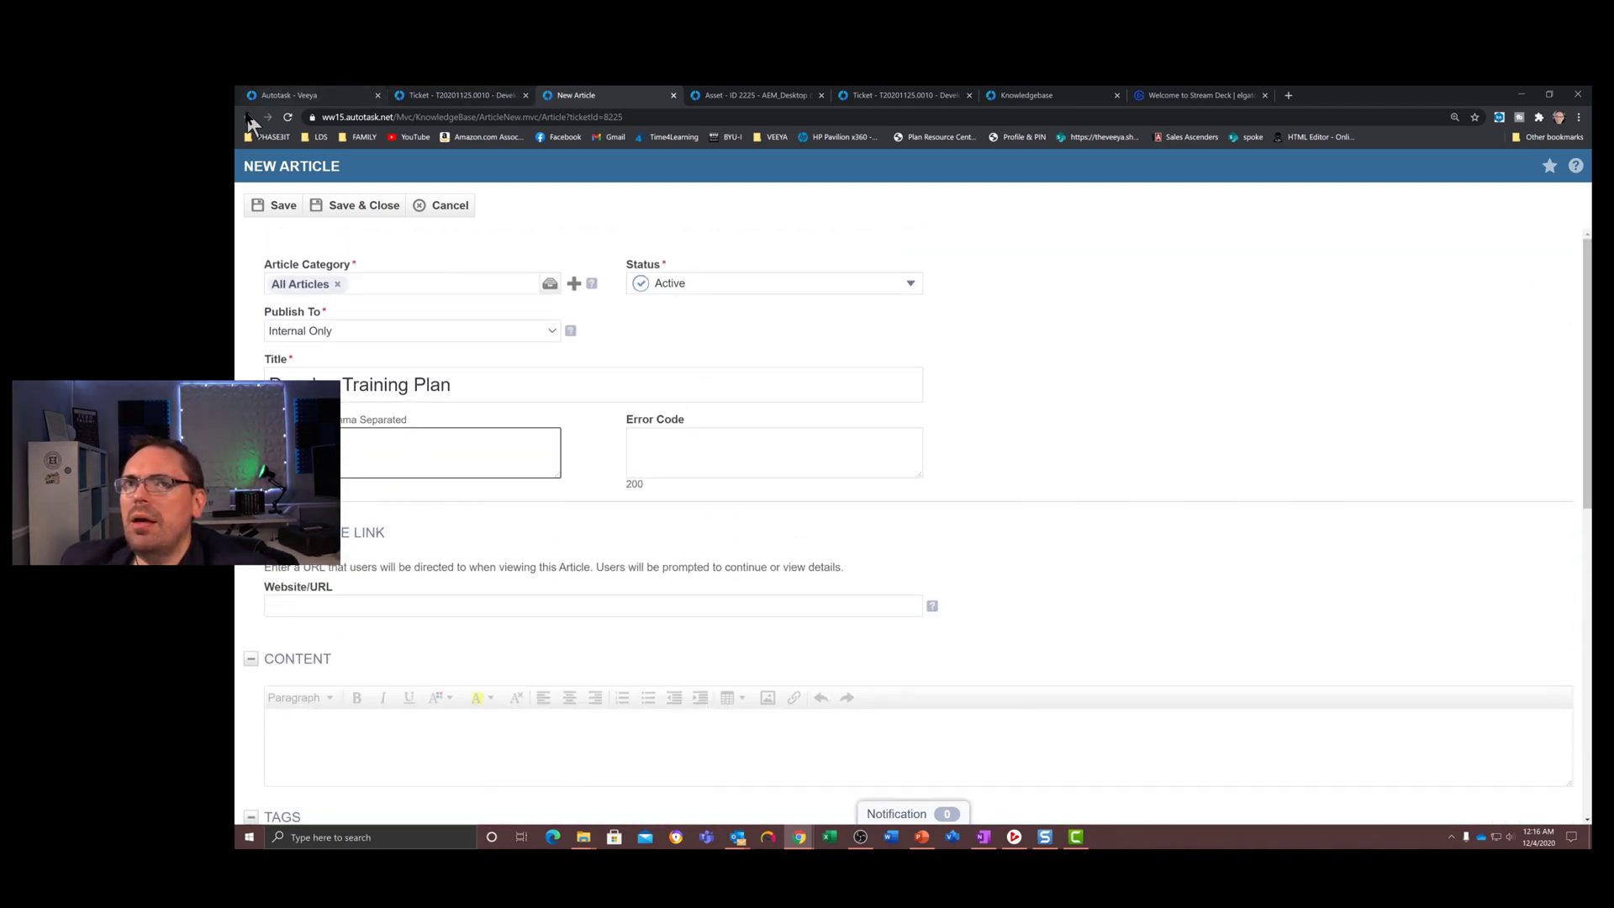
Return to the Develop Training Plan ticket and open the knowledgebase search from it.
click(458, 97)
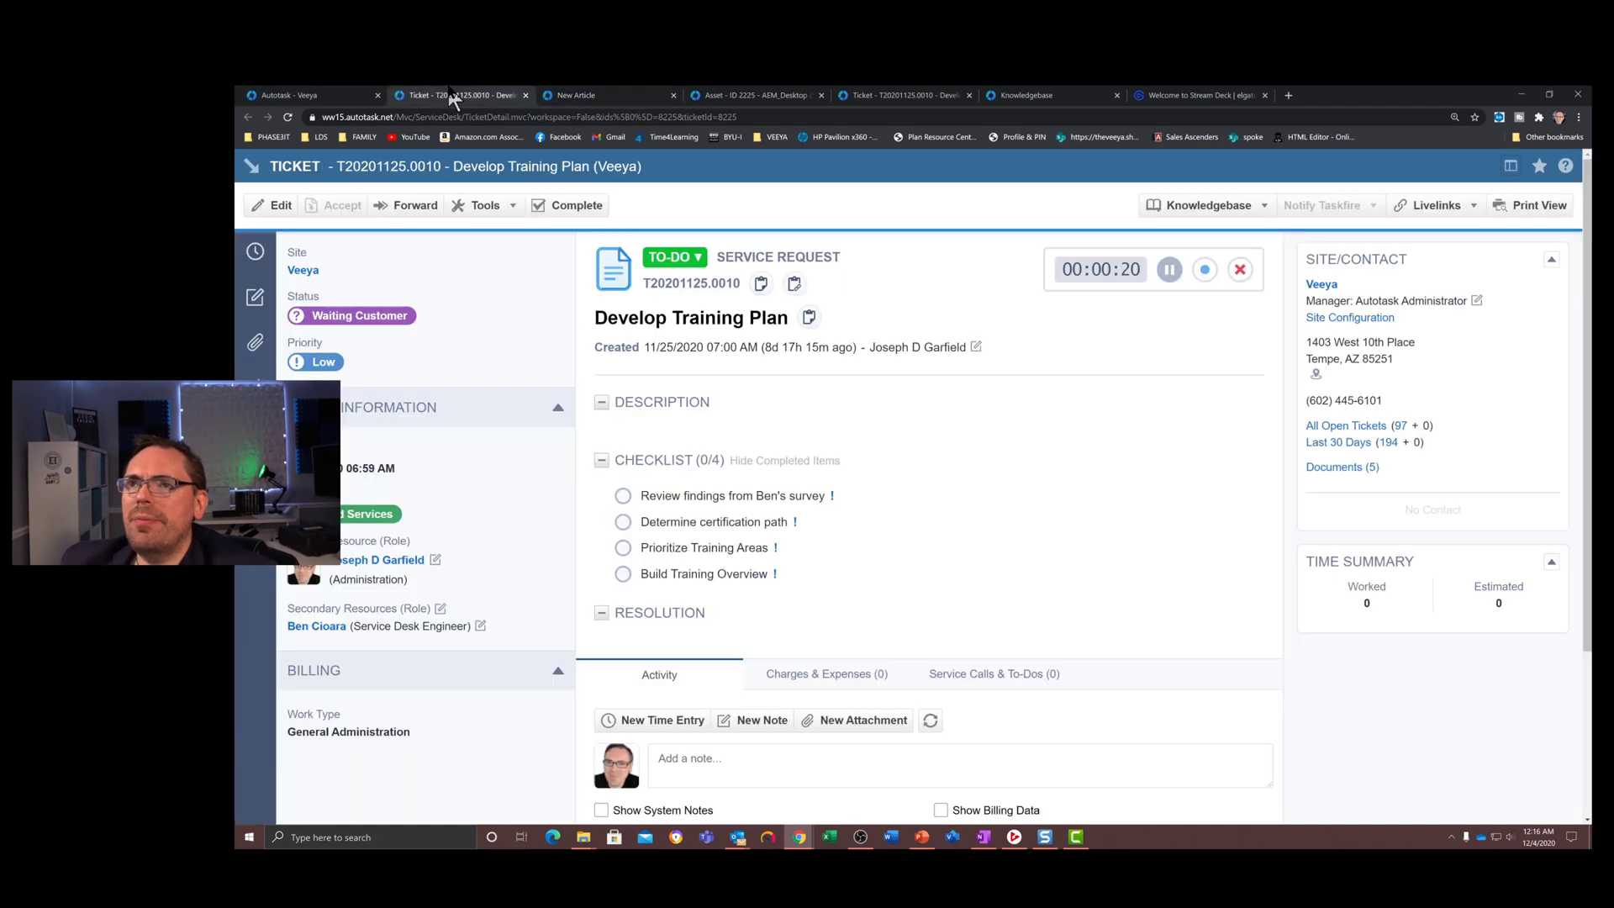
click(1261, 208)
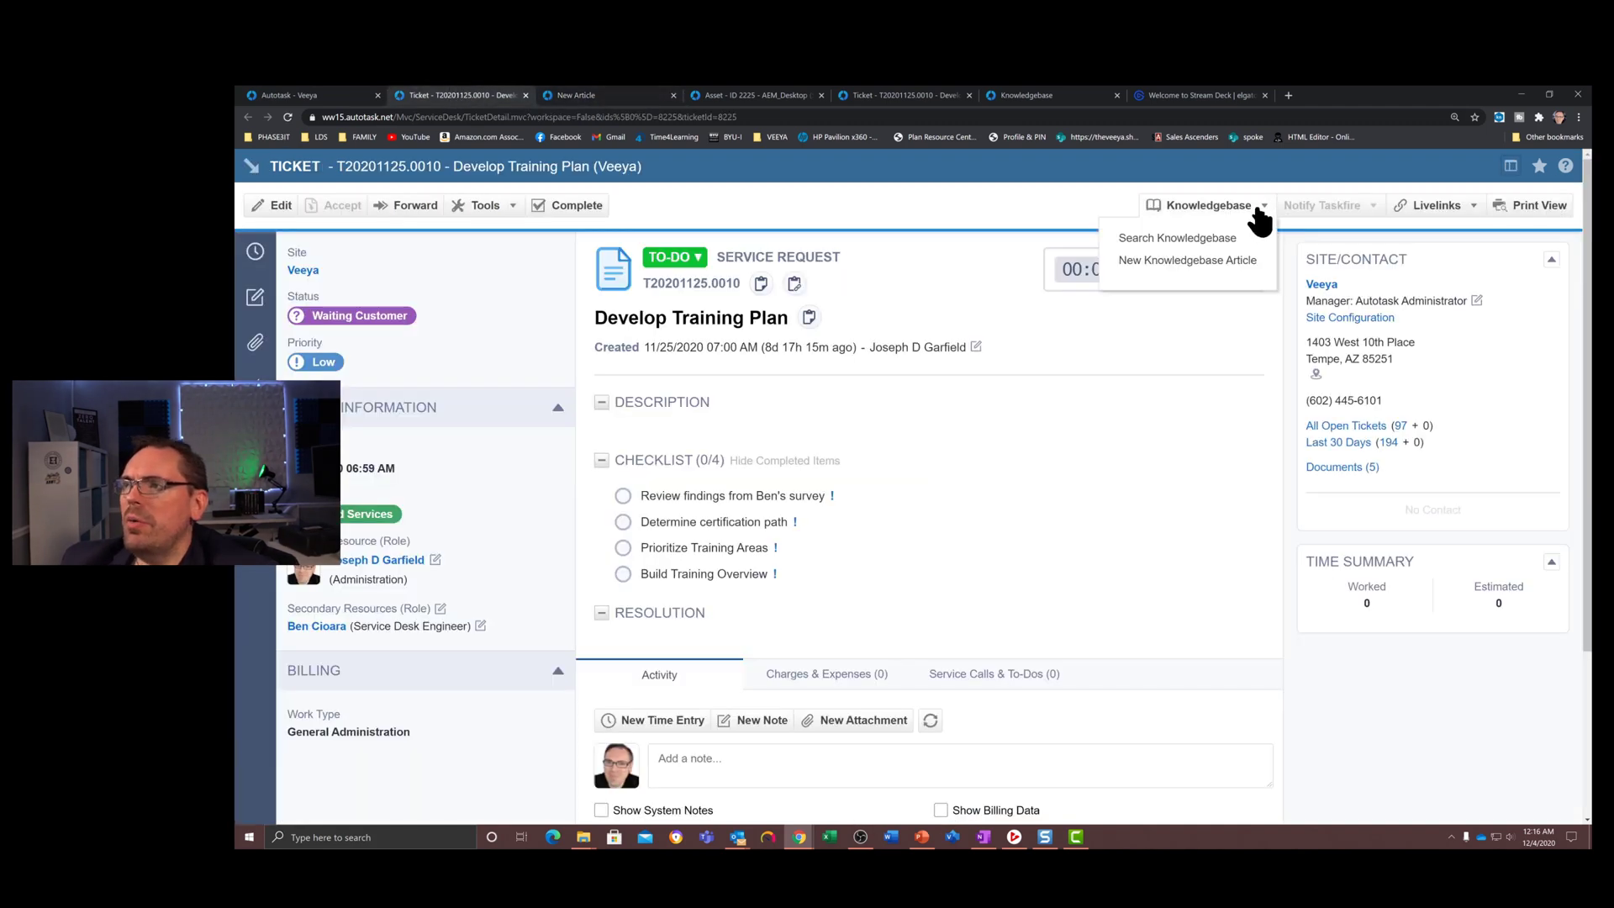
click(1207, 244)
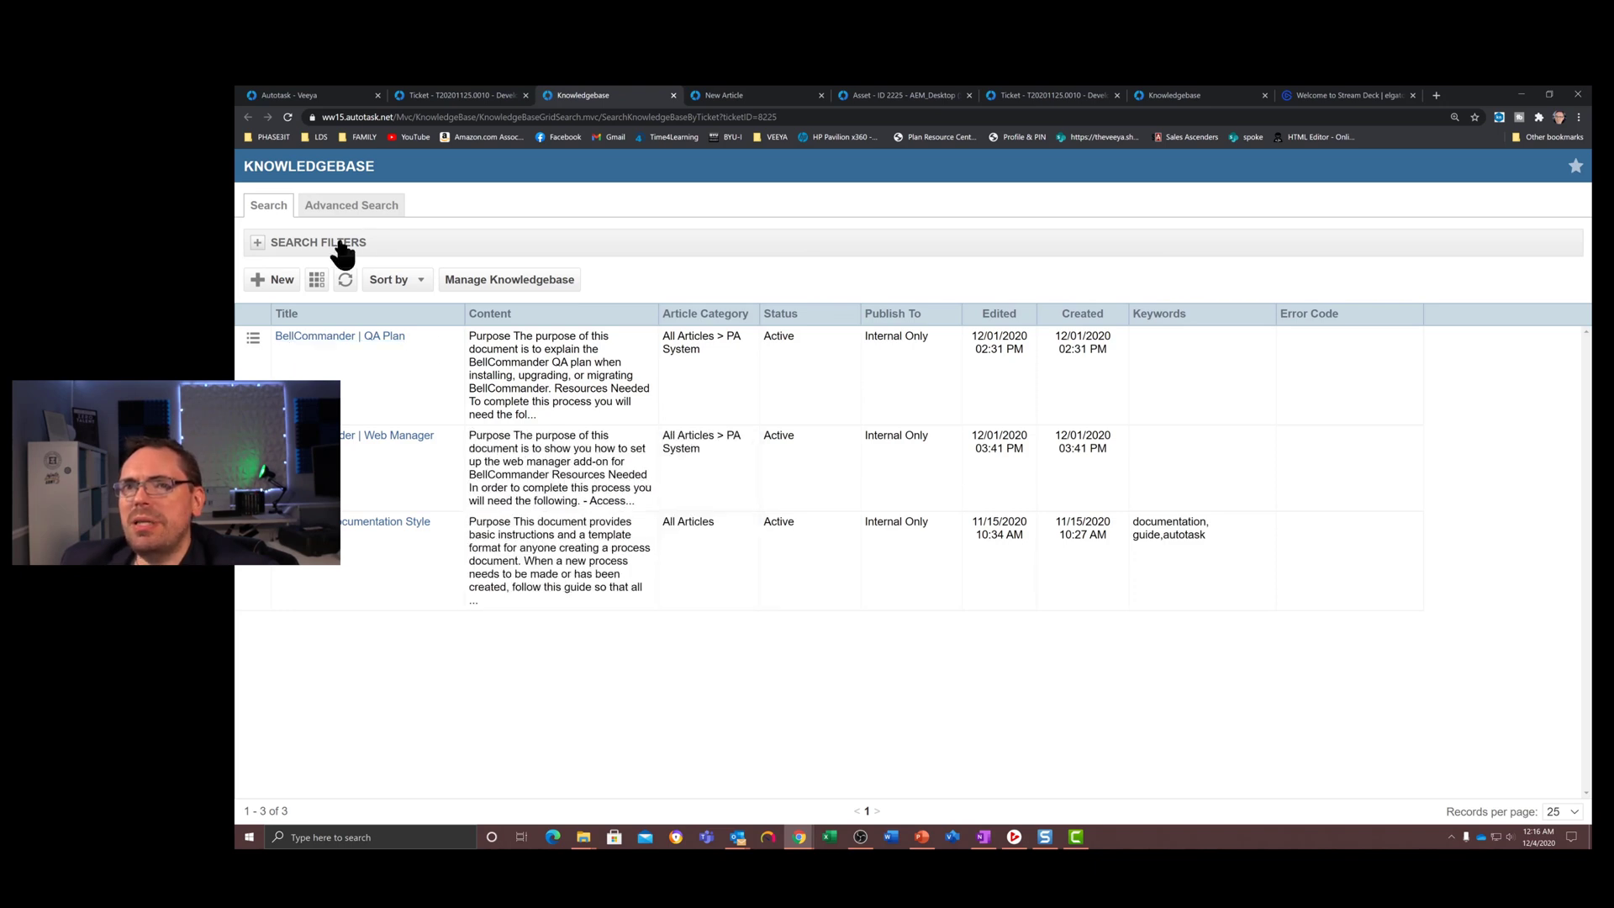
Expand the search filters, set Status to Inactive, replace the search text with "sample" and run the search.
click(258, 243)
click(707, 352)
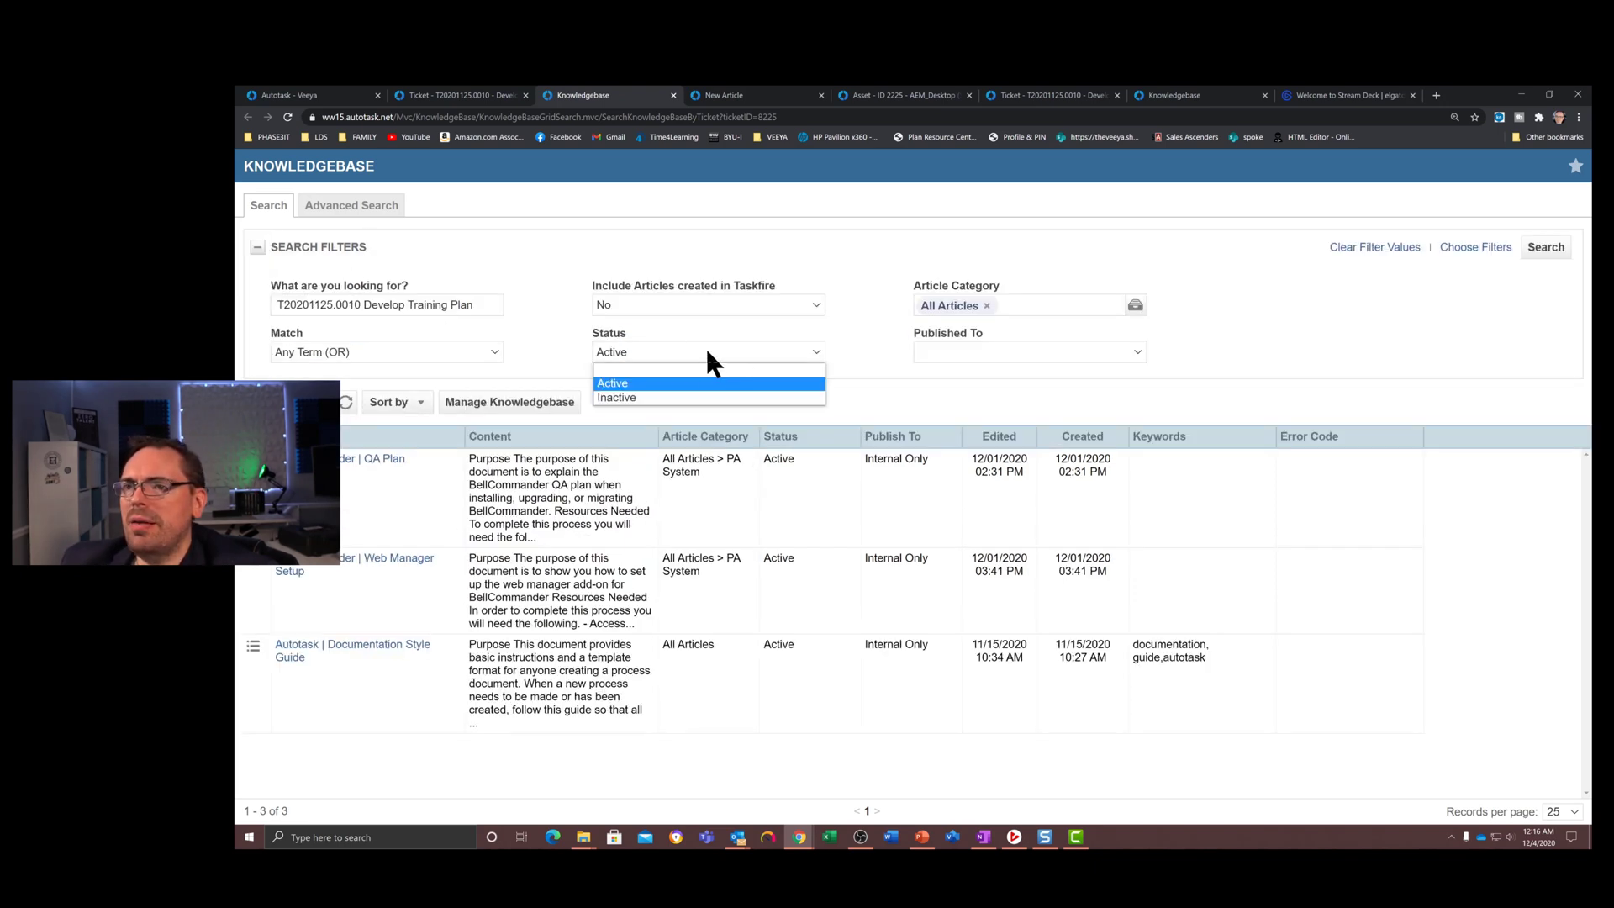
click(686, 396)
click(421, 301)
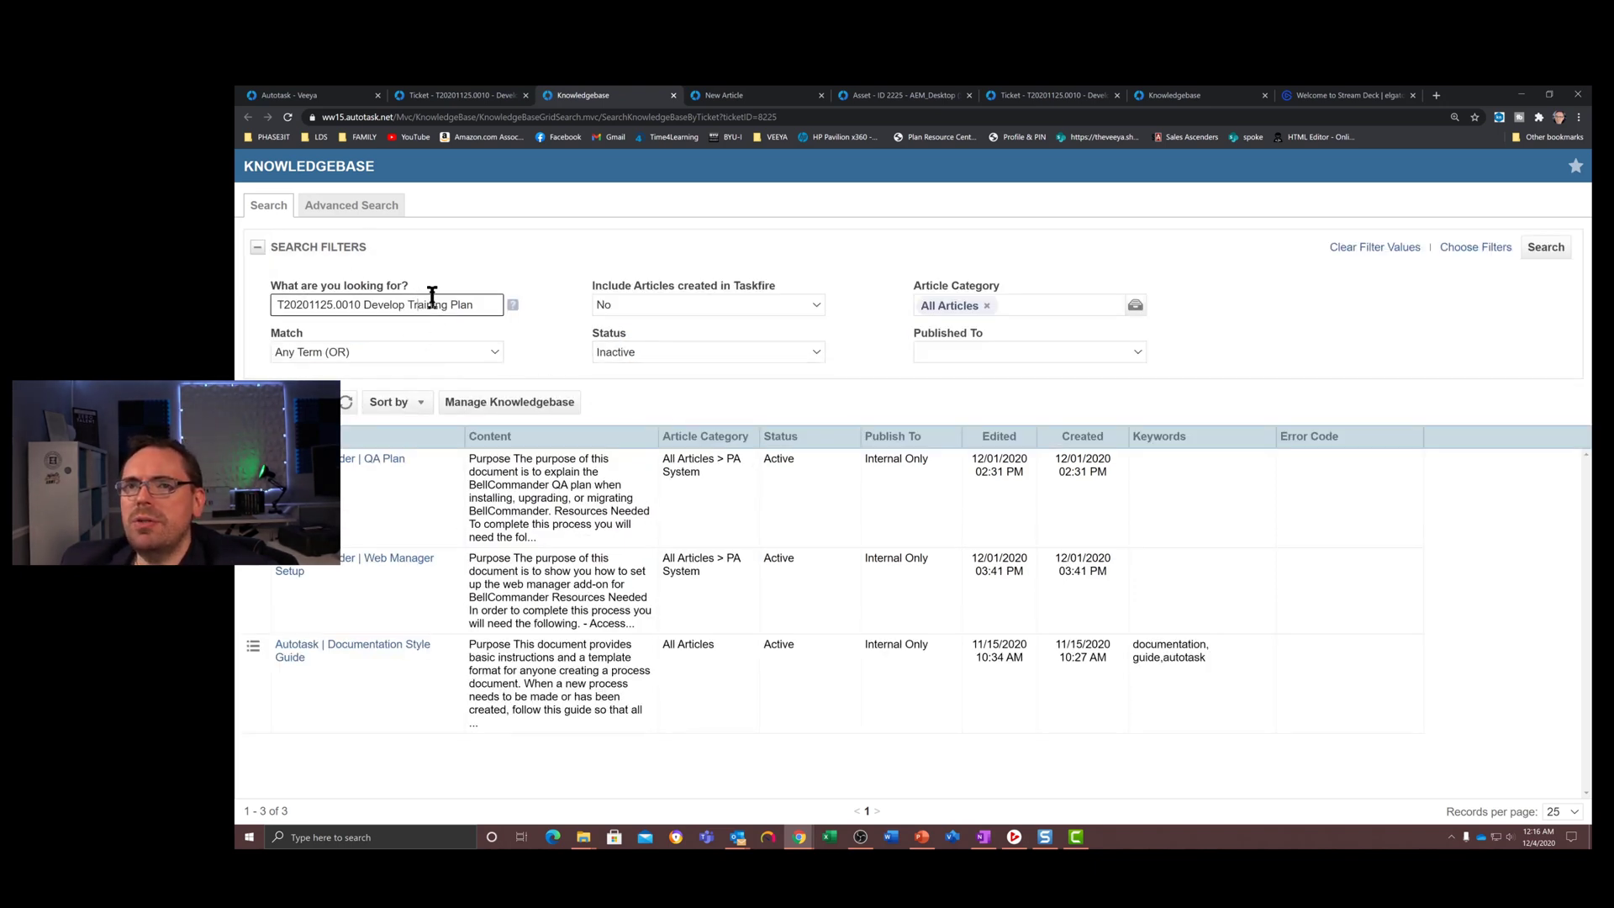
triple_click(484, 305)
text(s)
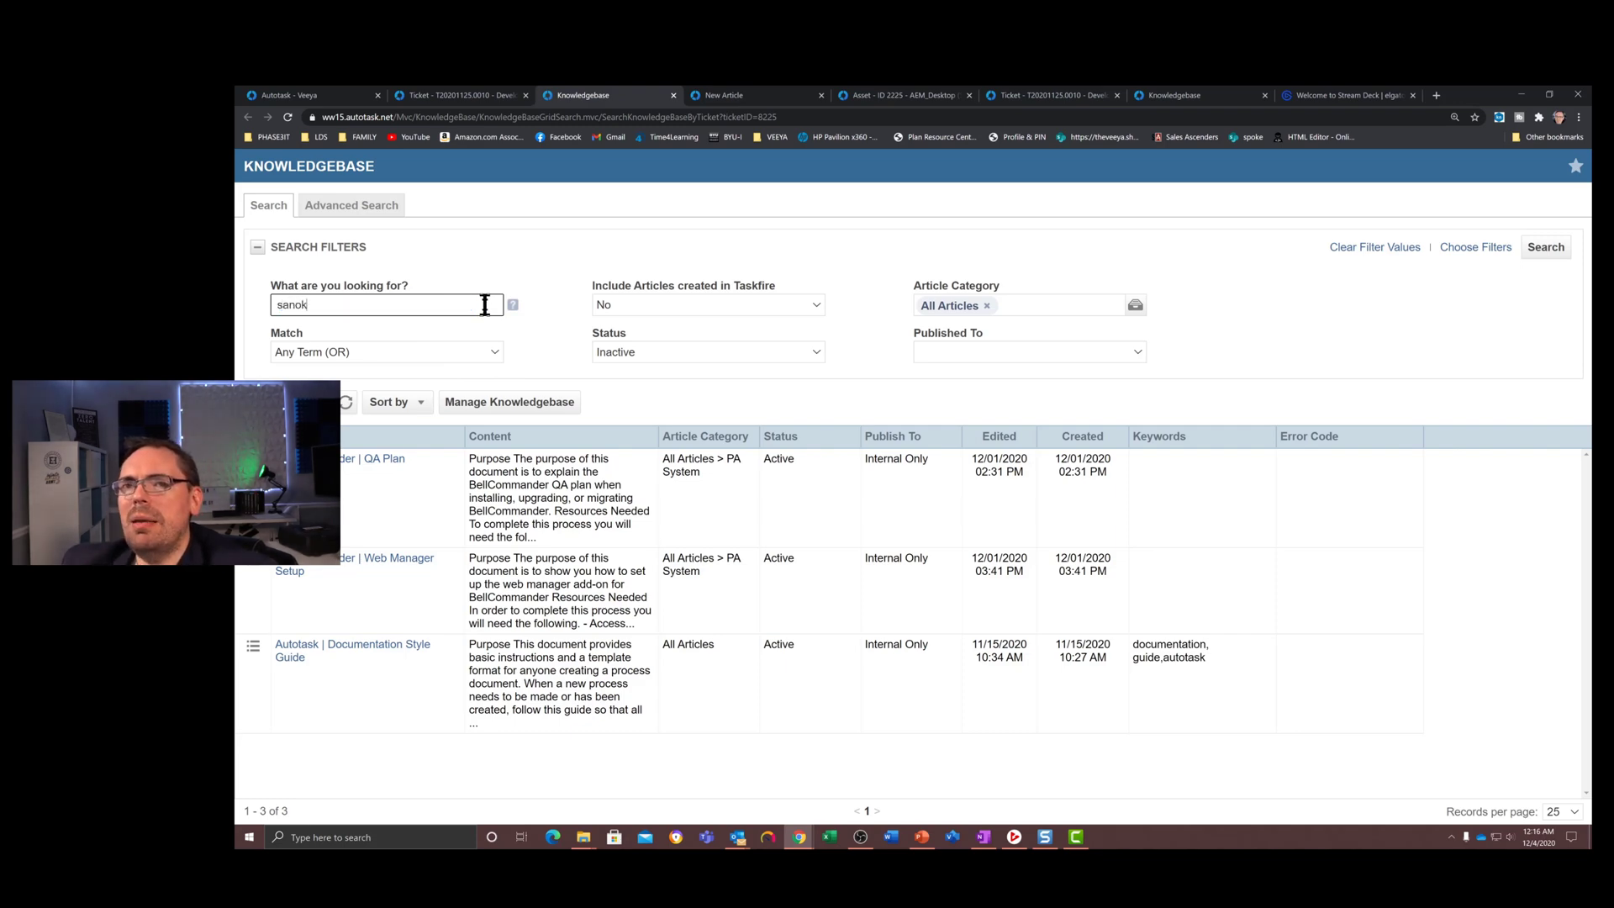
text(ample)
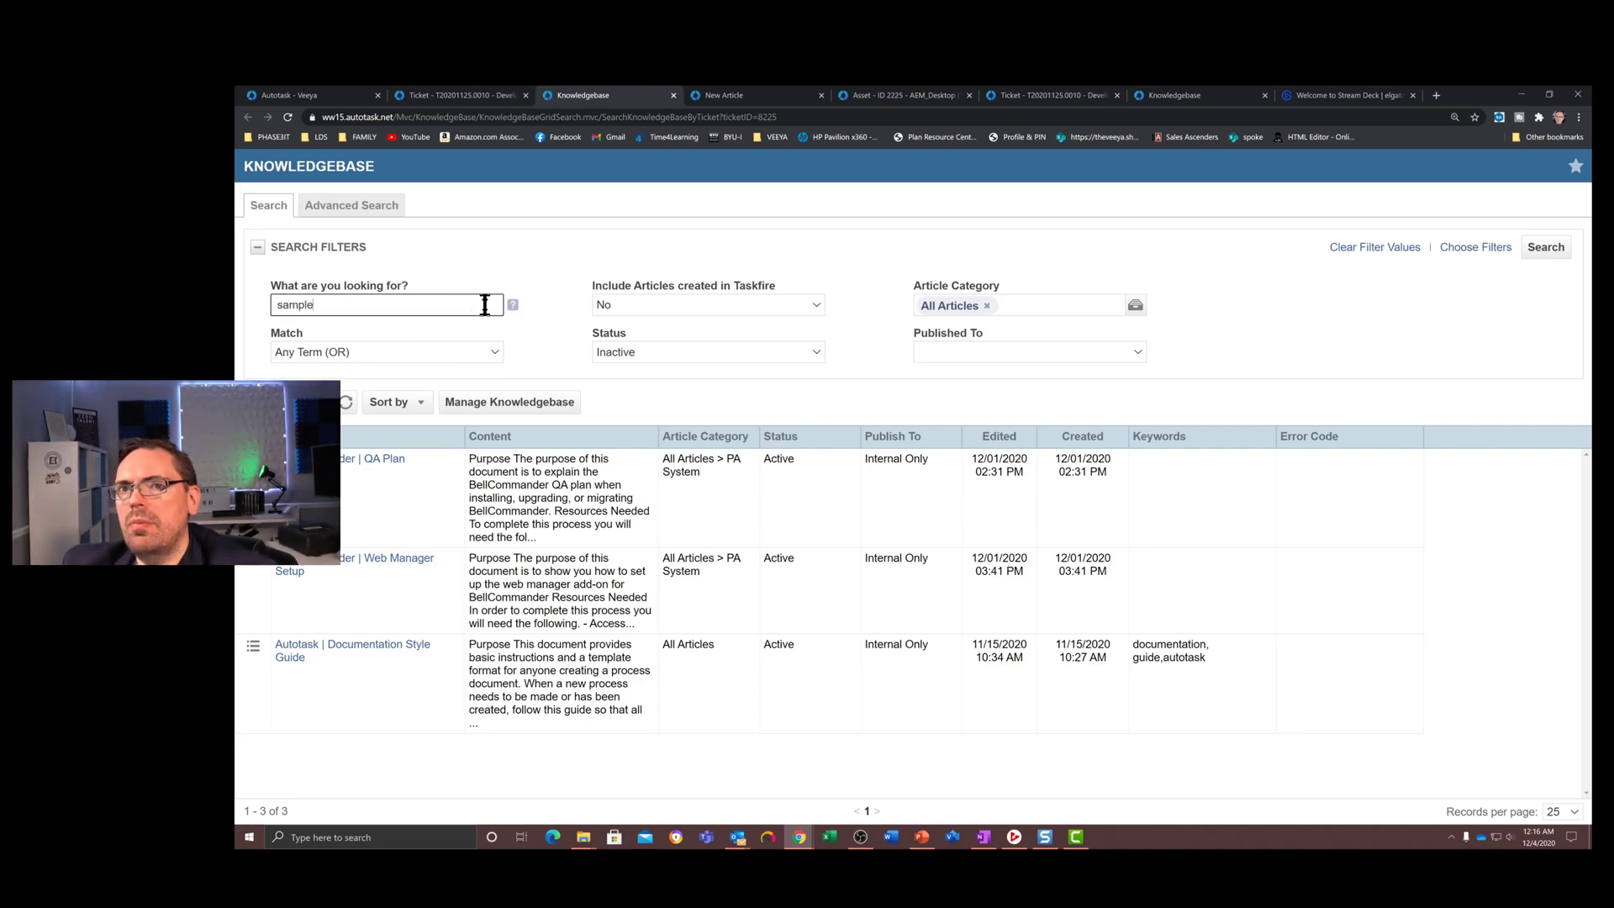
key(Return)
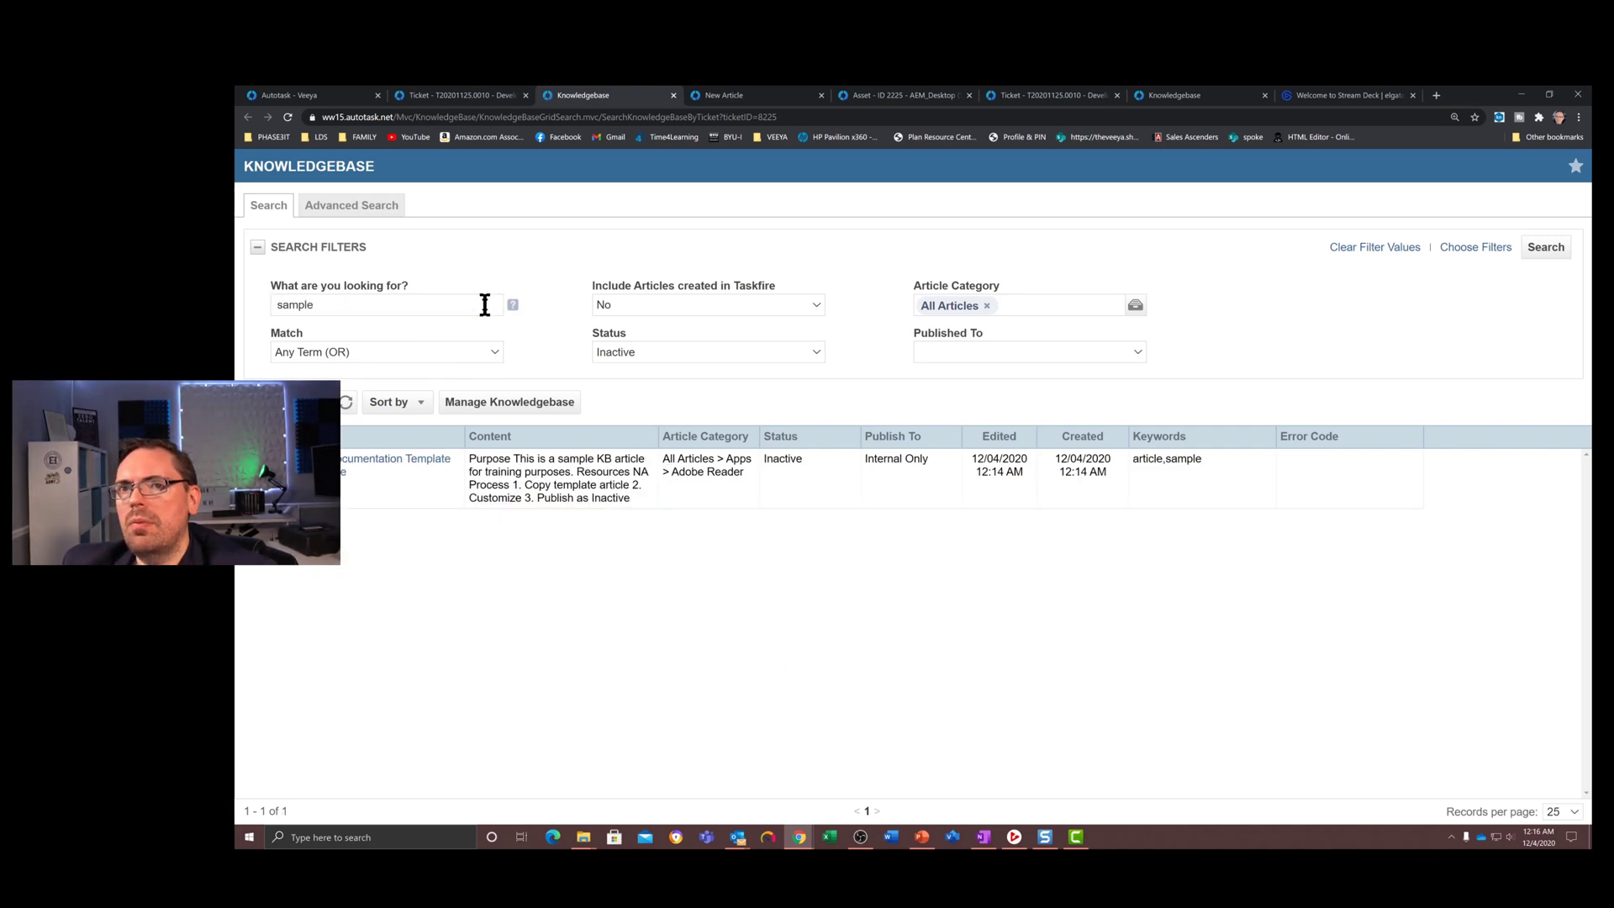
Open the sample article, add its checklist to the ticket while relating the ticket to the article, and close the article.
click(409, 461)
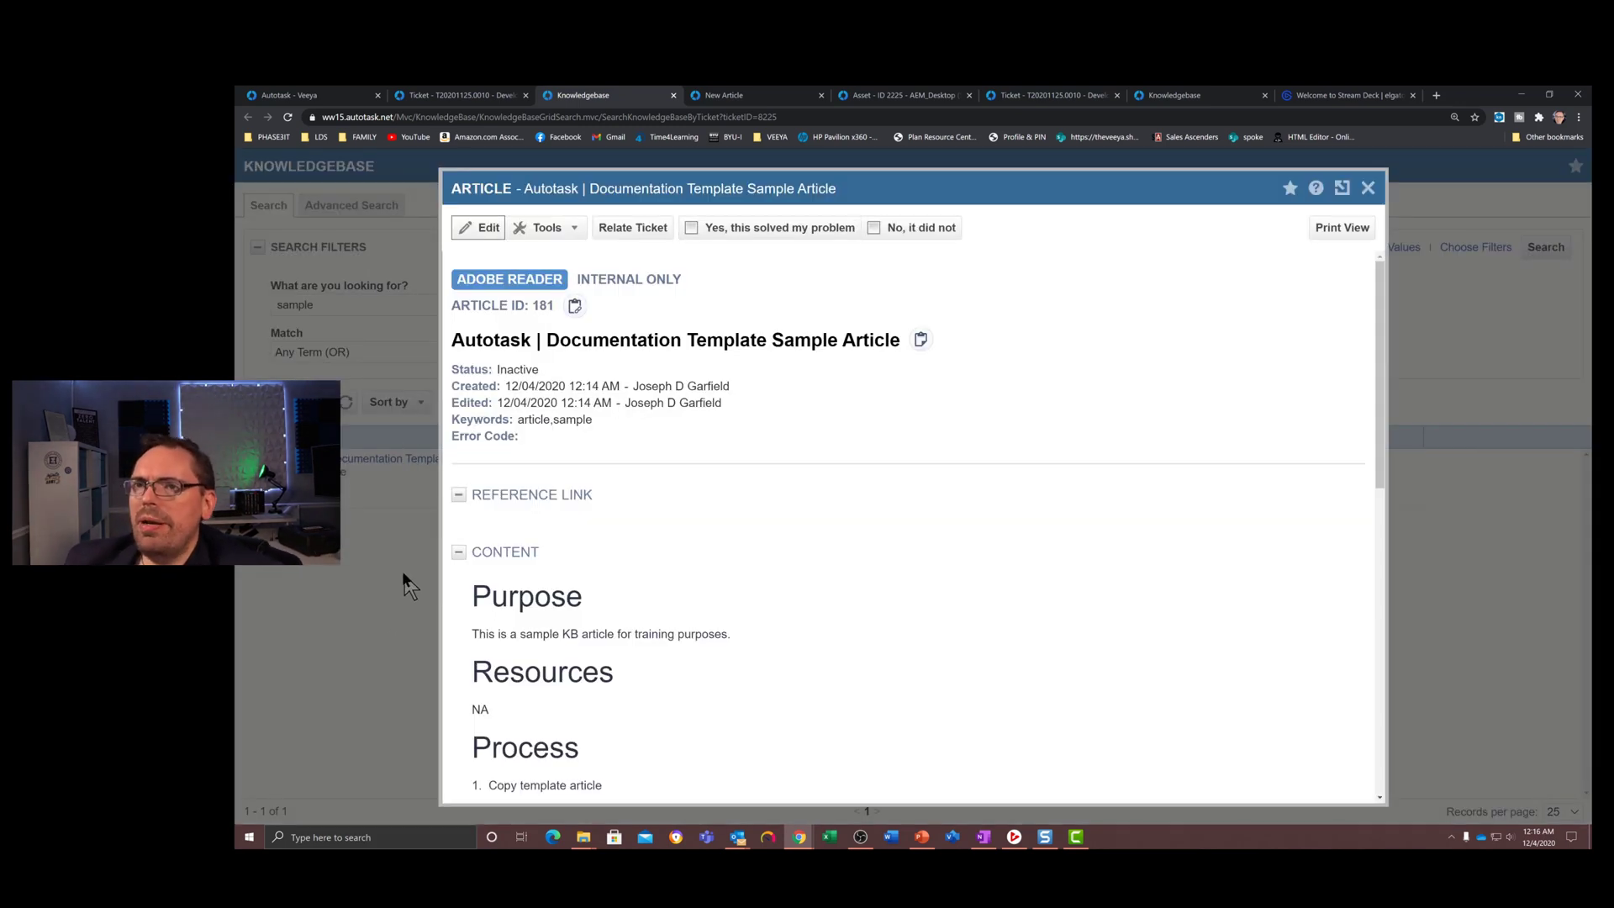
click(546, 229)
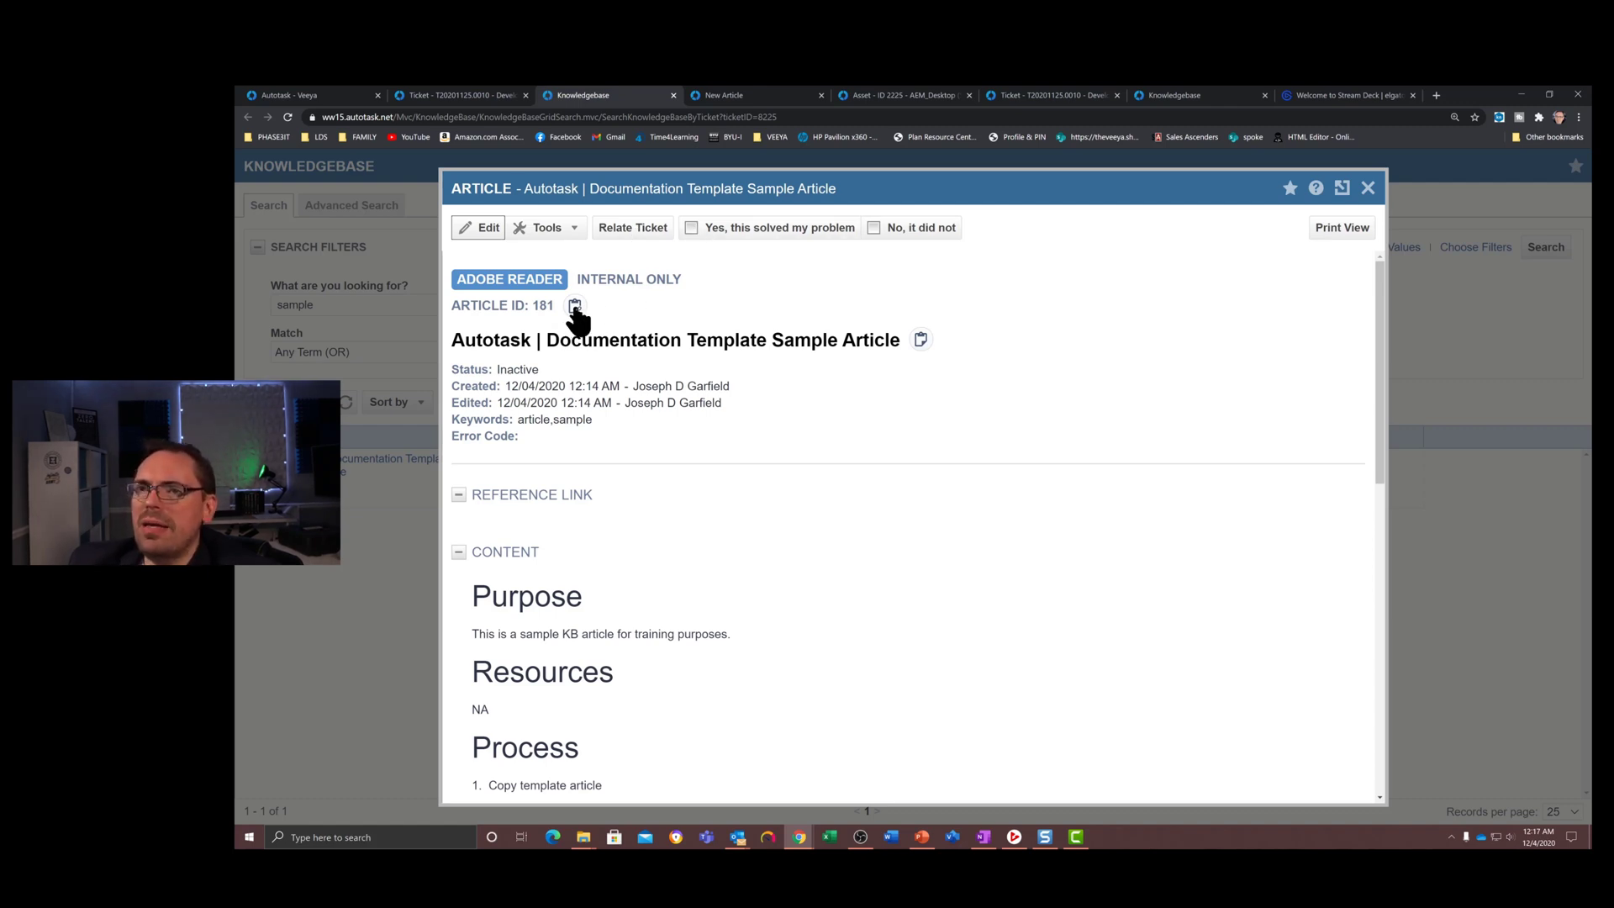
drag(1379, 319, 1323, 588)
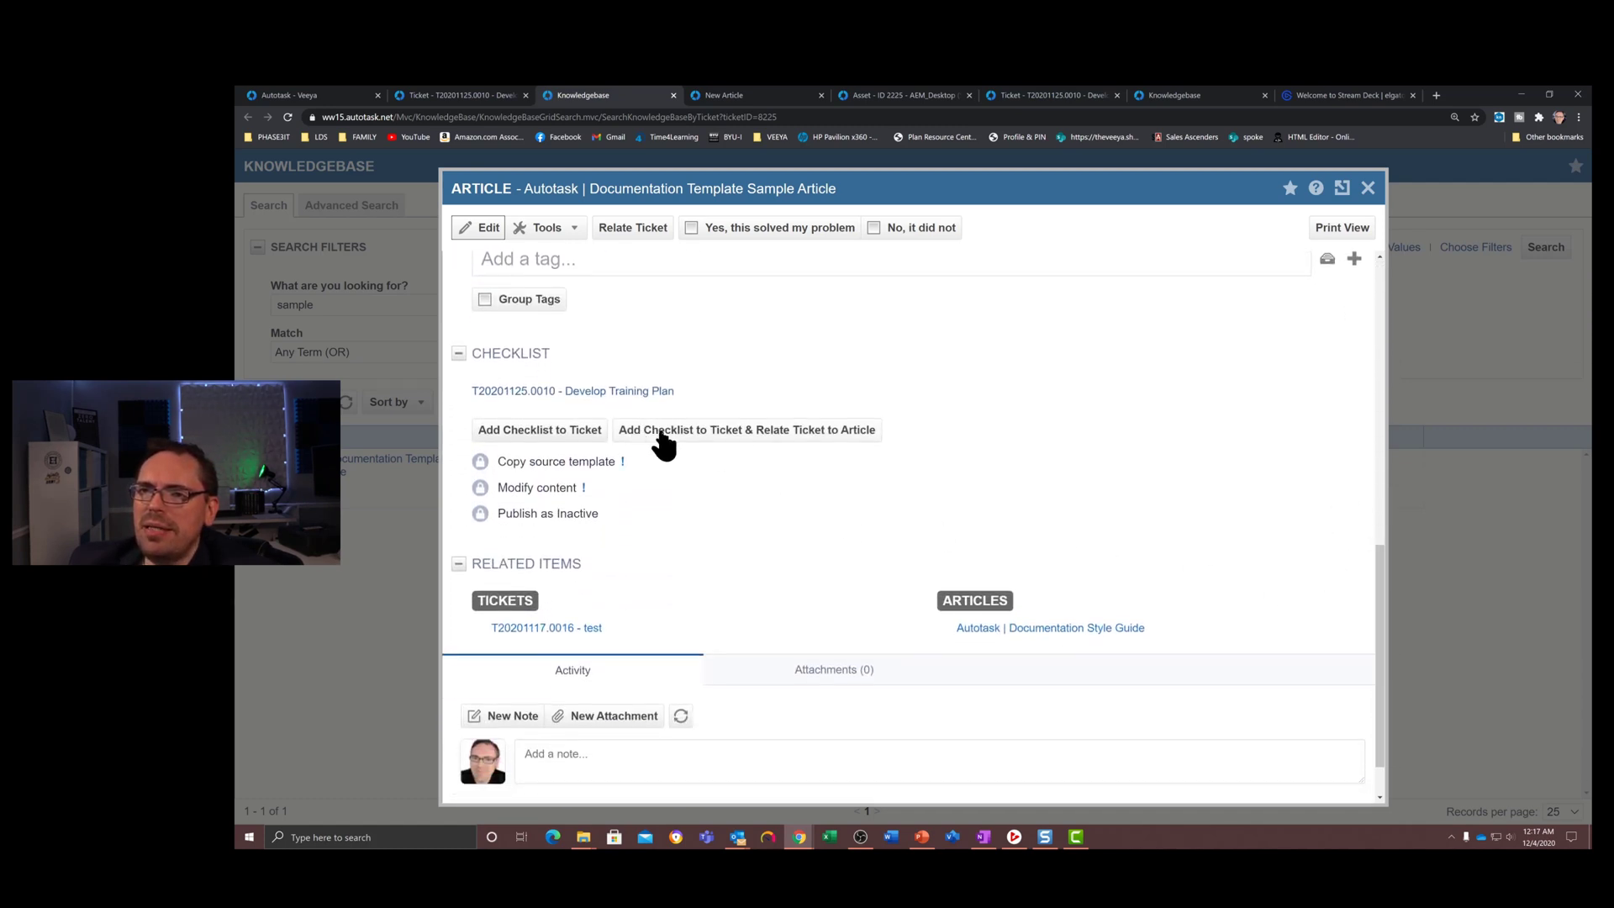
click(704, 434)
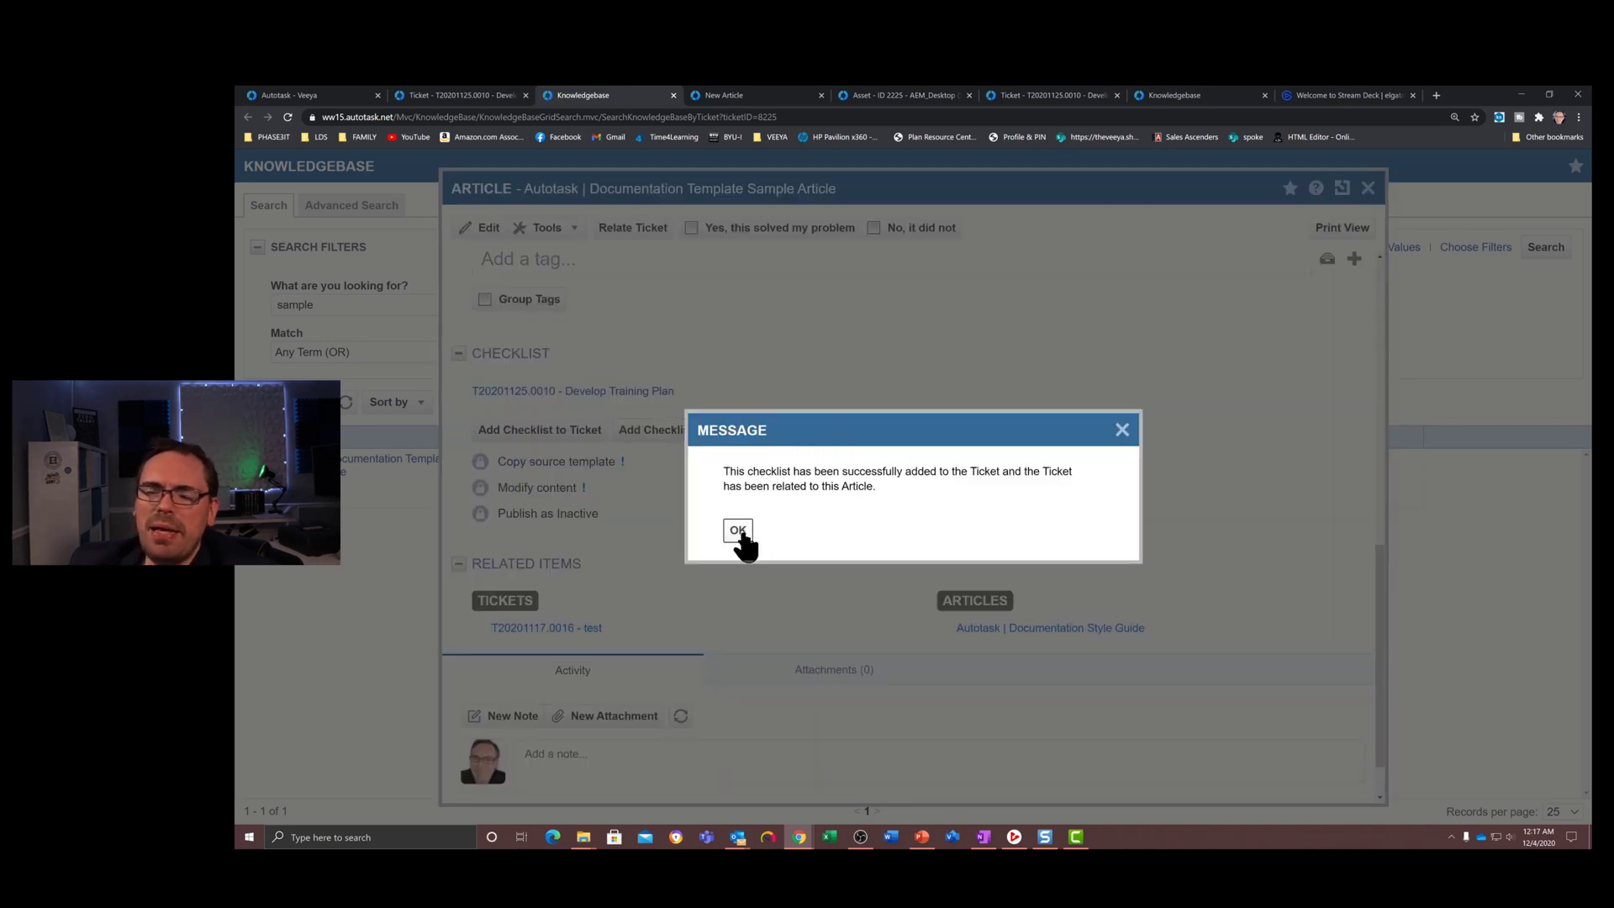
click(738, 531)
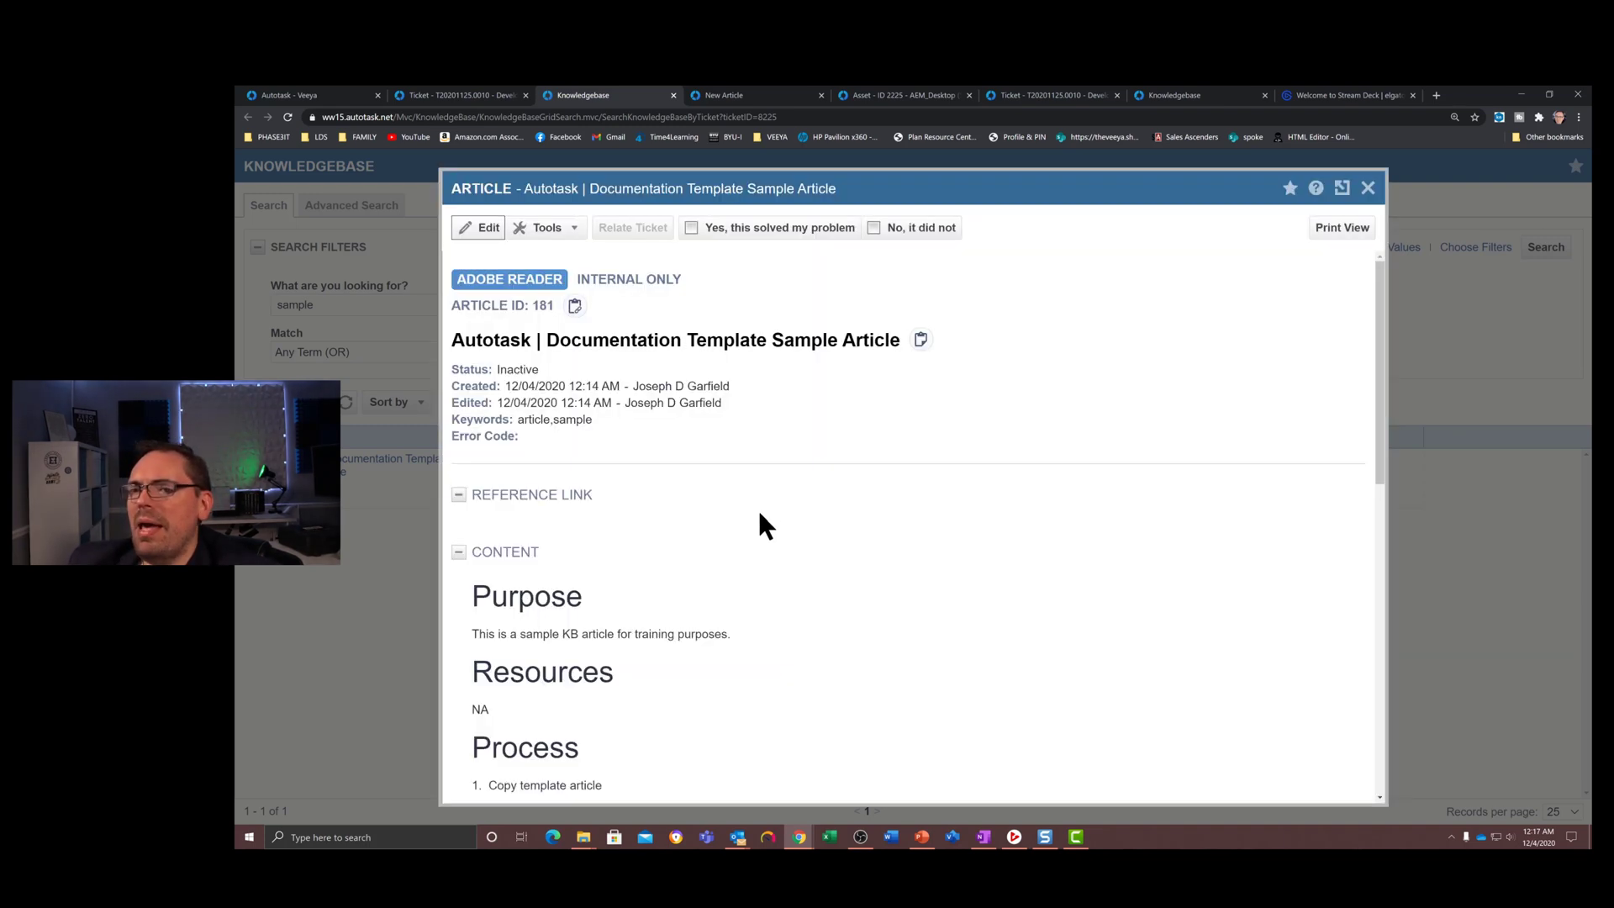
click(1368, 188)
Reload the Develop Training Plan ticket and review the checklist items added from the article.
click(466, 95)
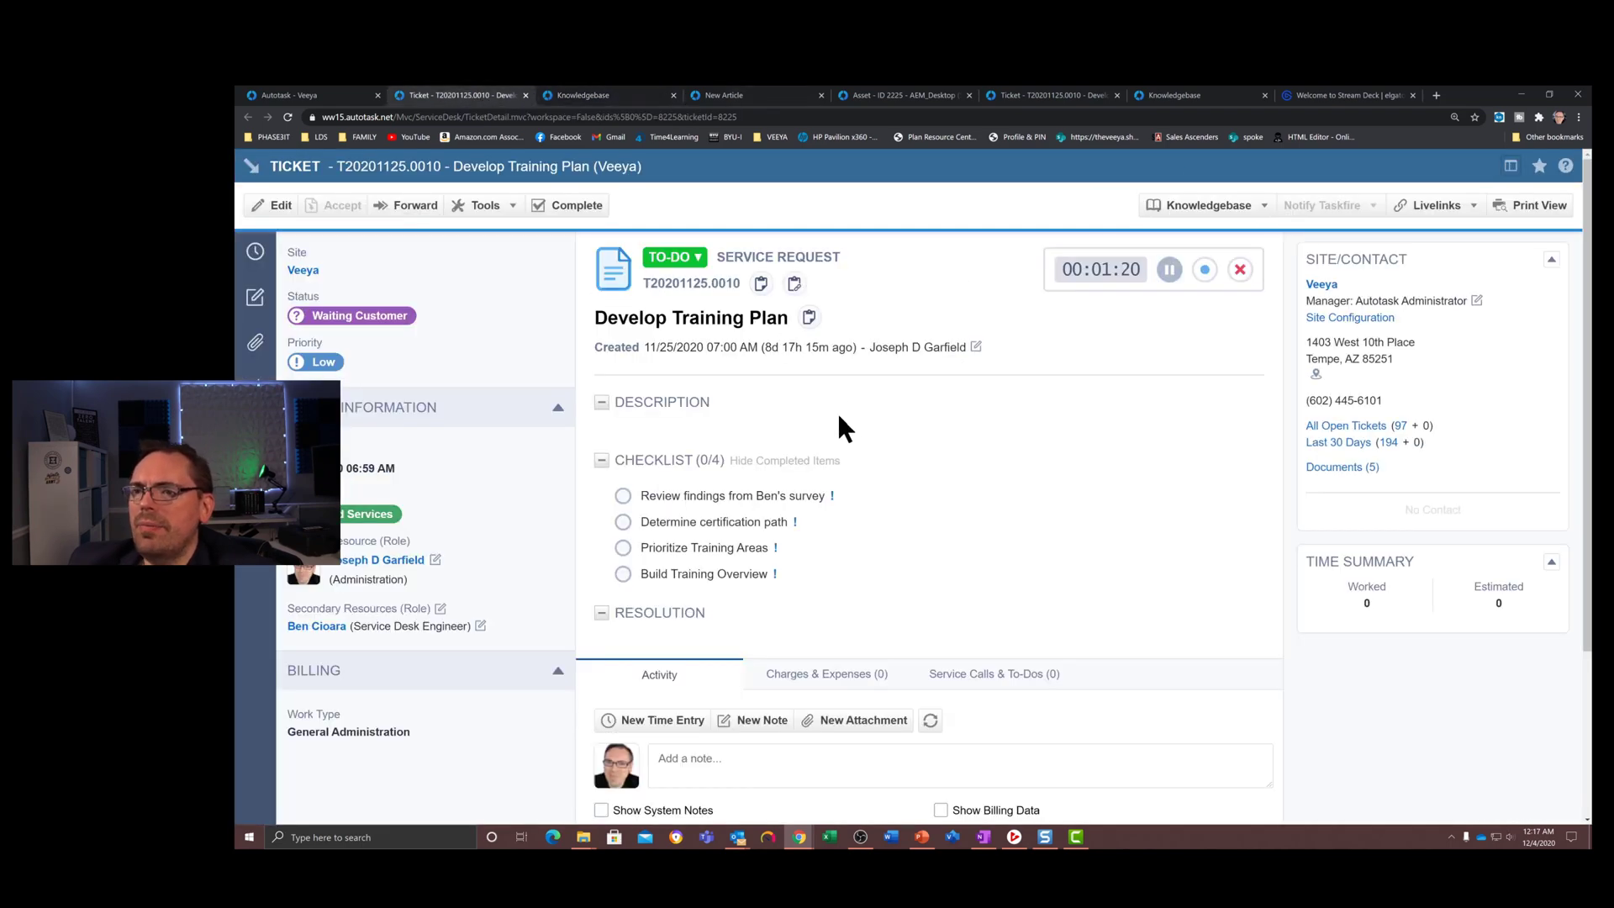
click(532, 118)
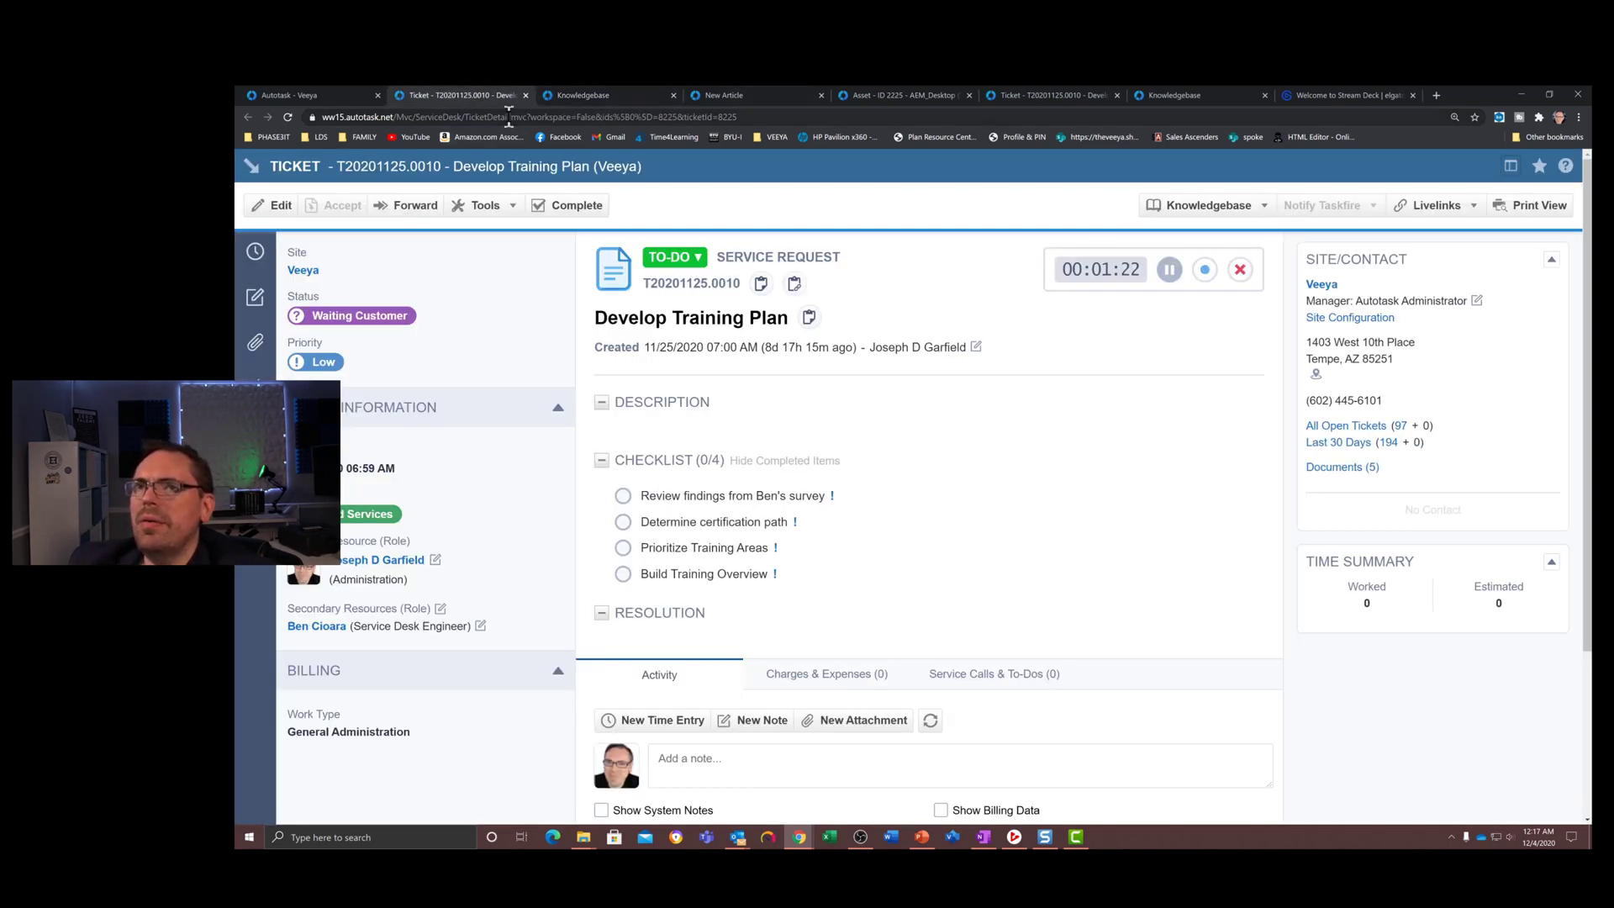
key(Return)
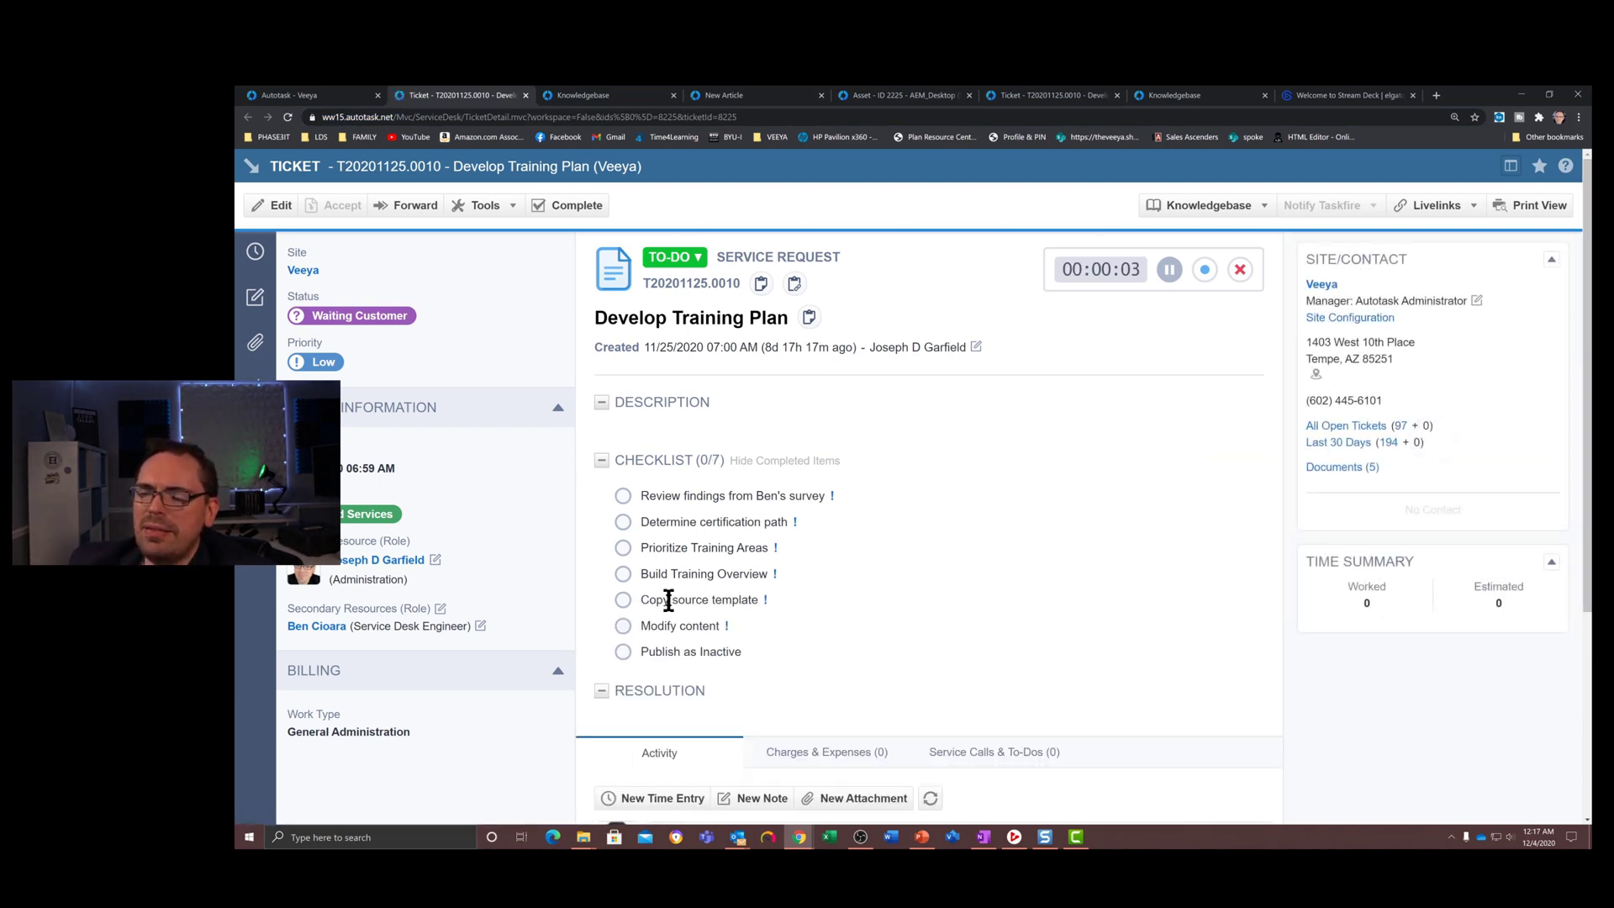
drag(668, 599, 742, 651)
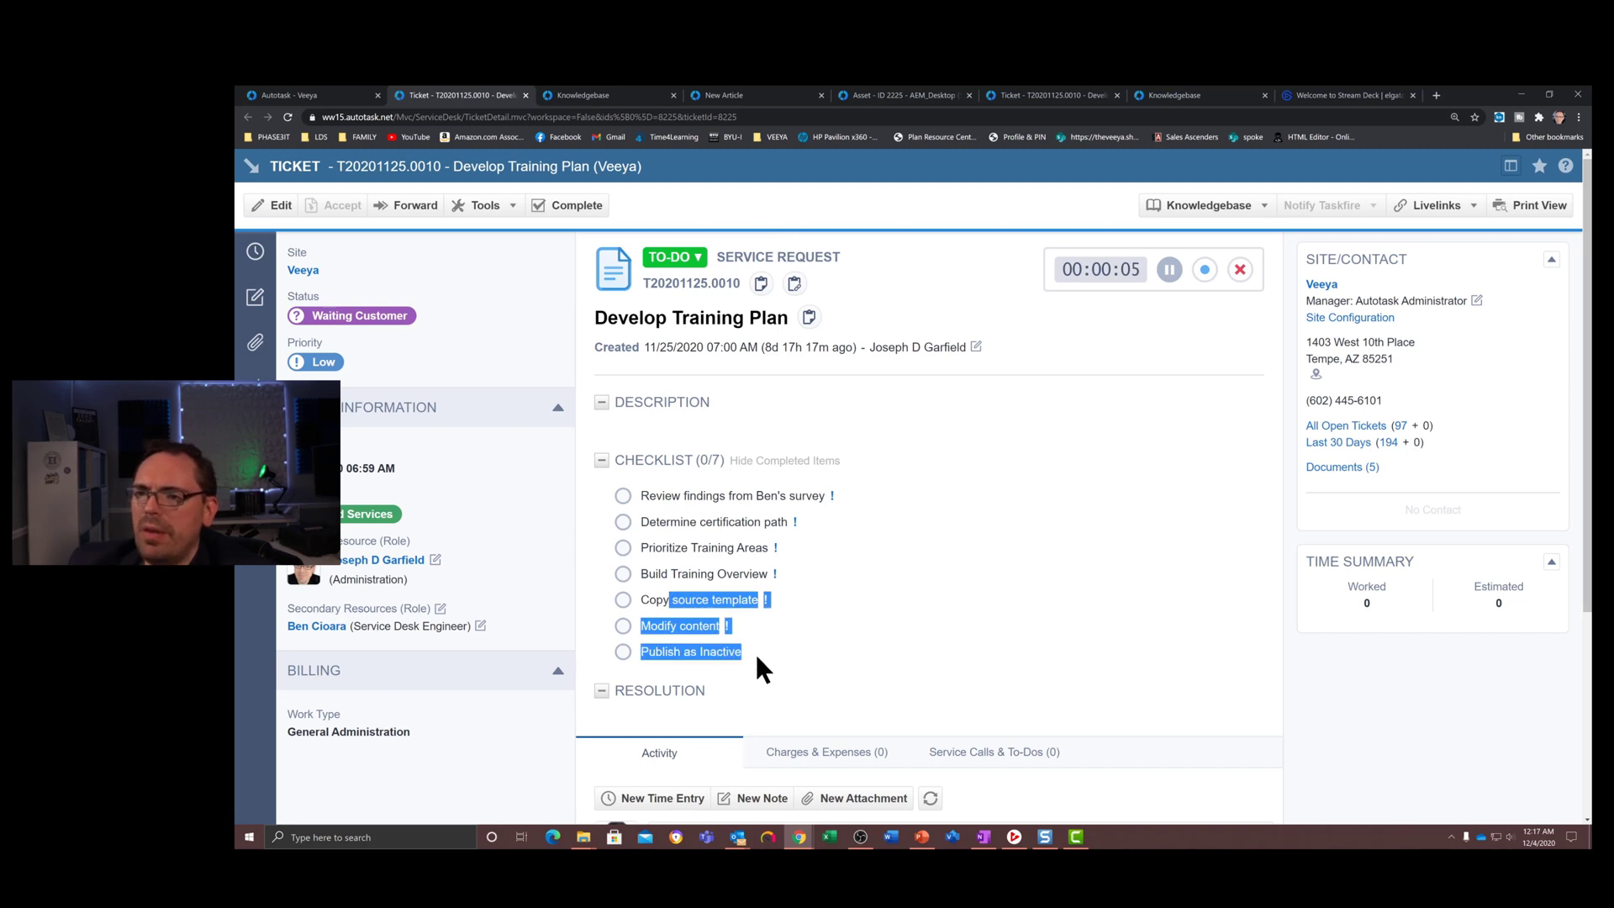
click(755, 652)
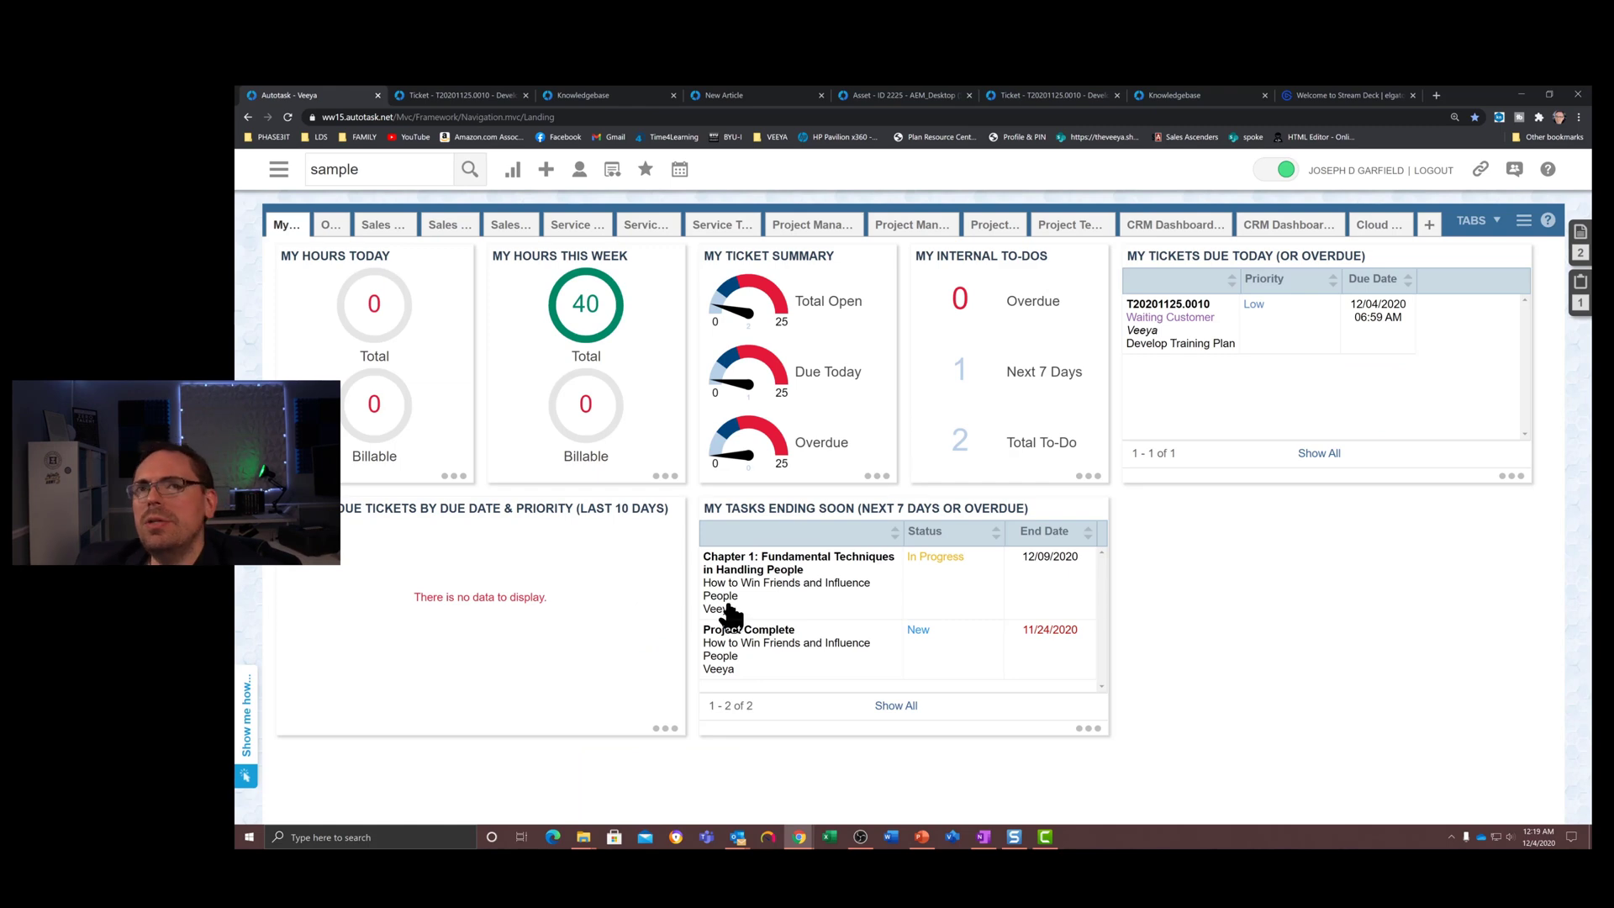
Open the Documentation Manager and clear the St. Mary's Catholic High School site selection.
click(278, 169)
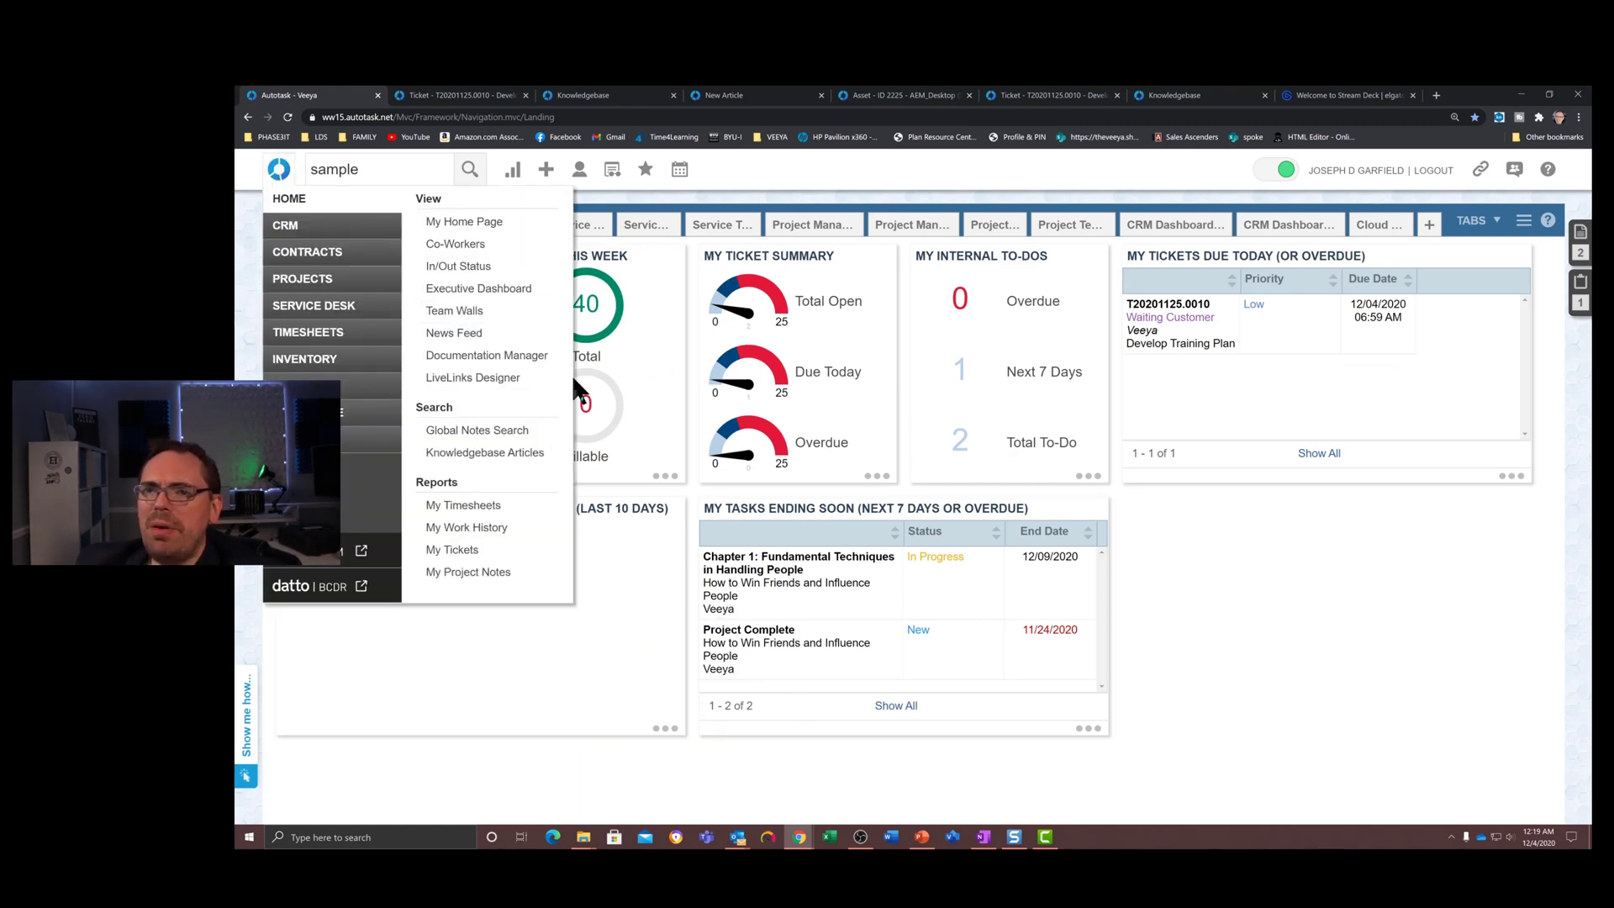
click(502, 357)
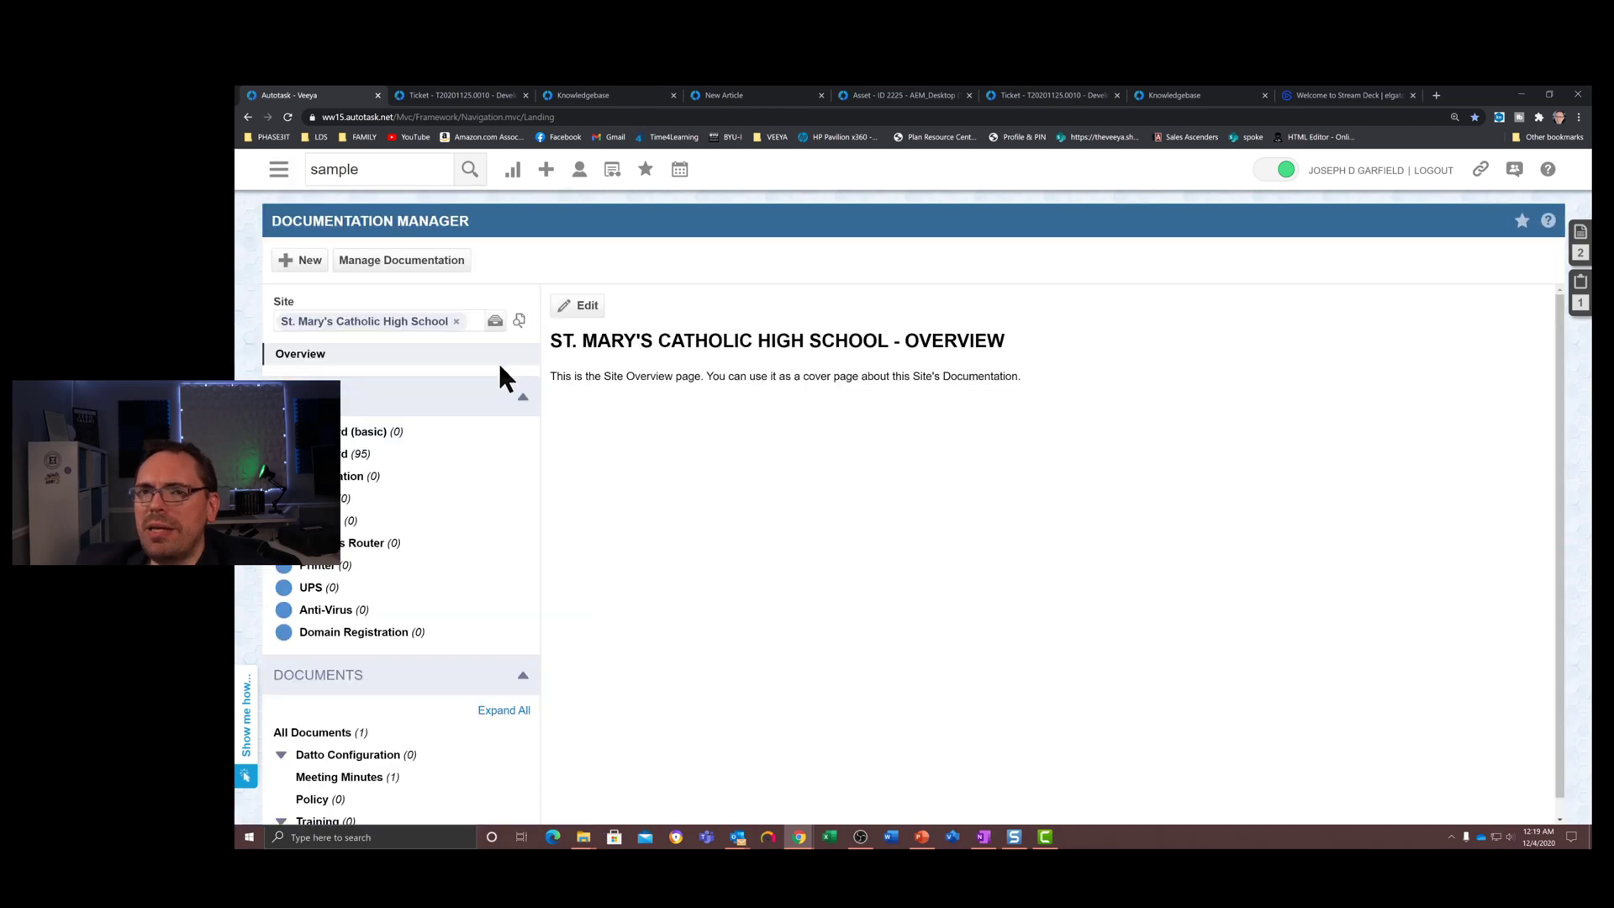
click(454, 322)
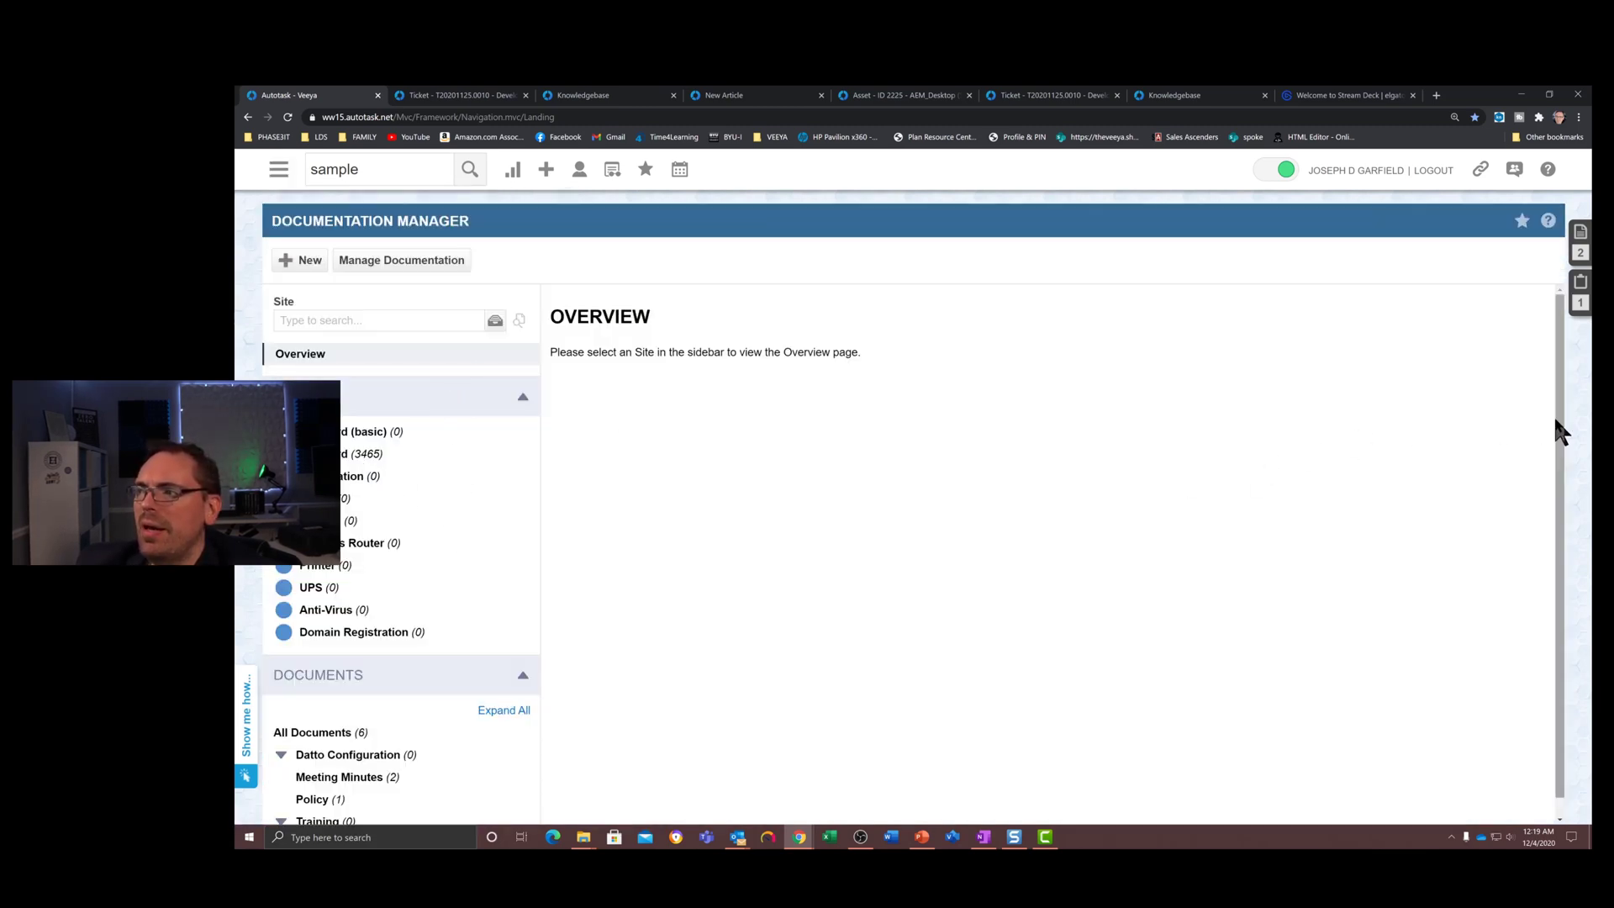
Expand the Training document category and its Datto subcategory, and look through the categories they contain.
scroll(1556, 425, down, 1)
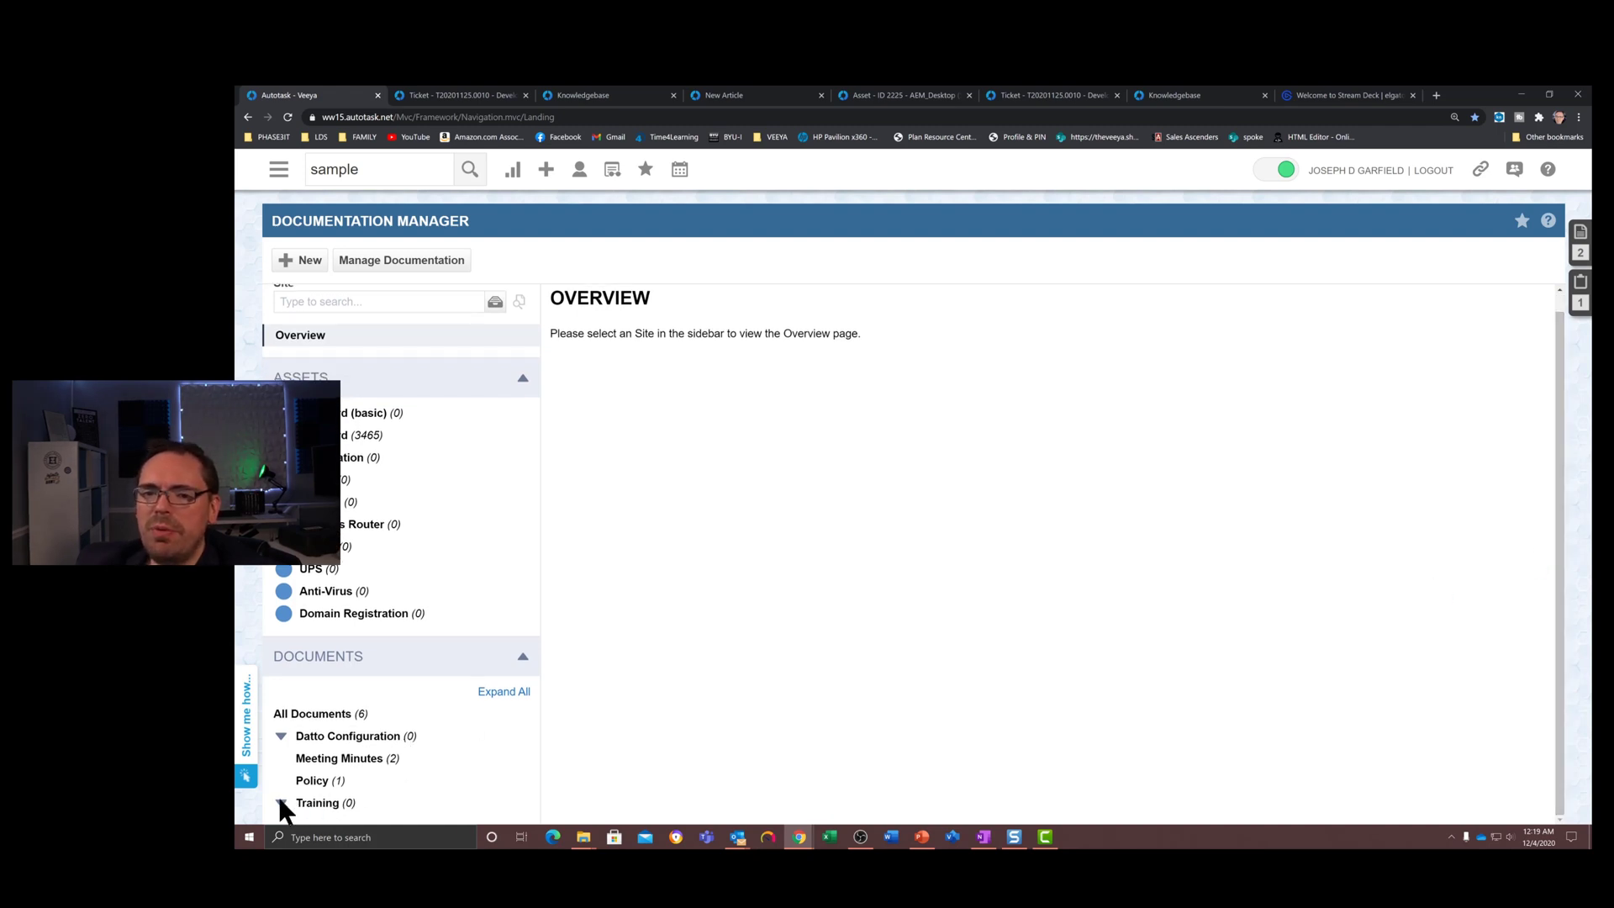
scroll(1559, 588, down, 1)
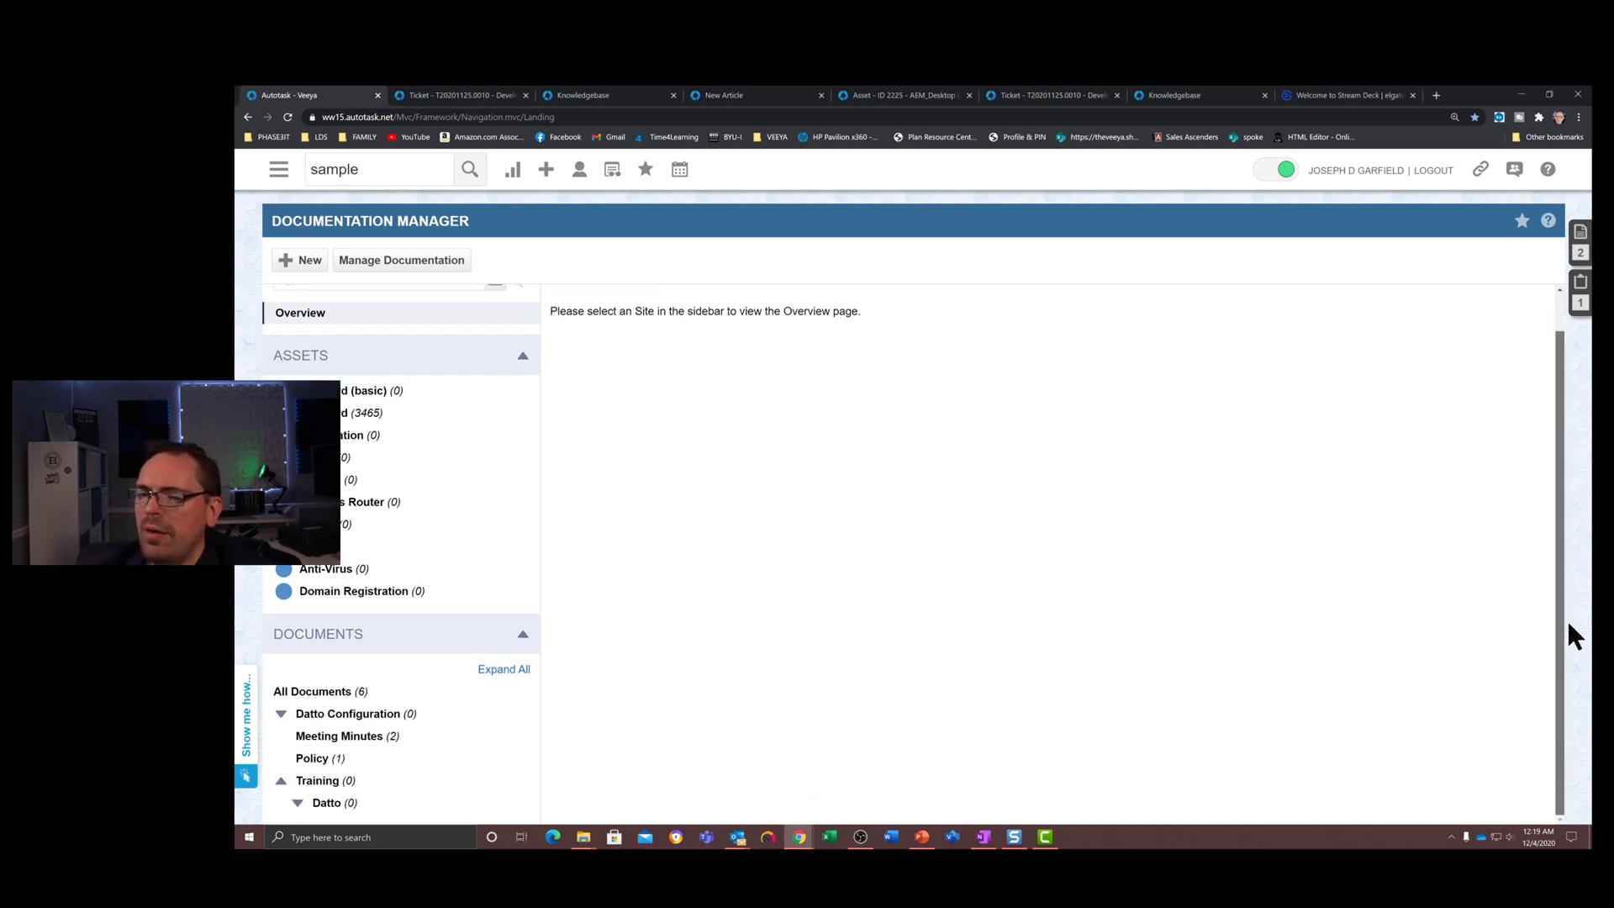
click(299, 804)
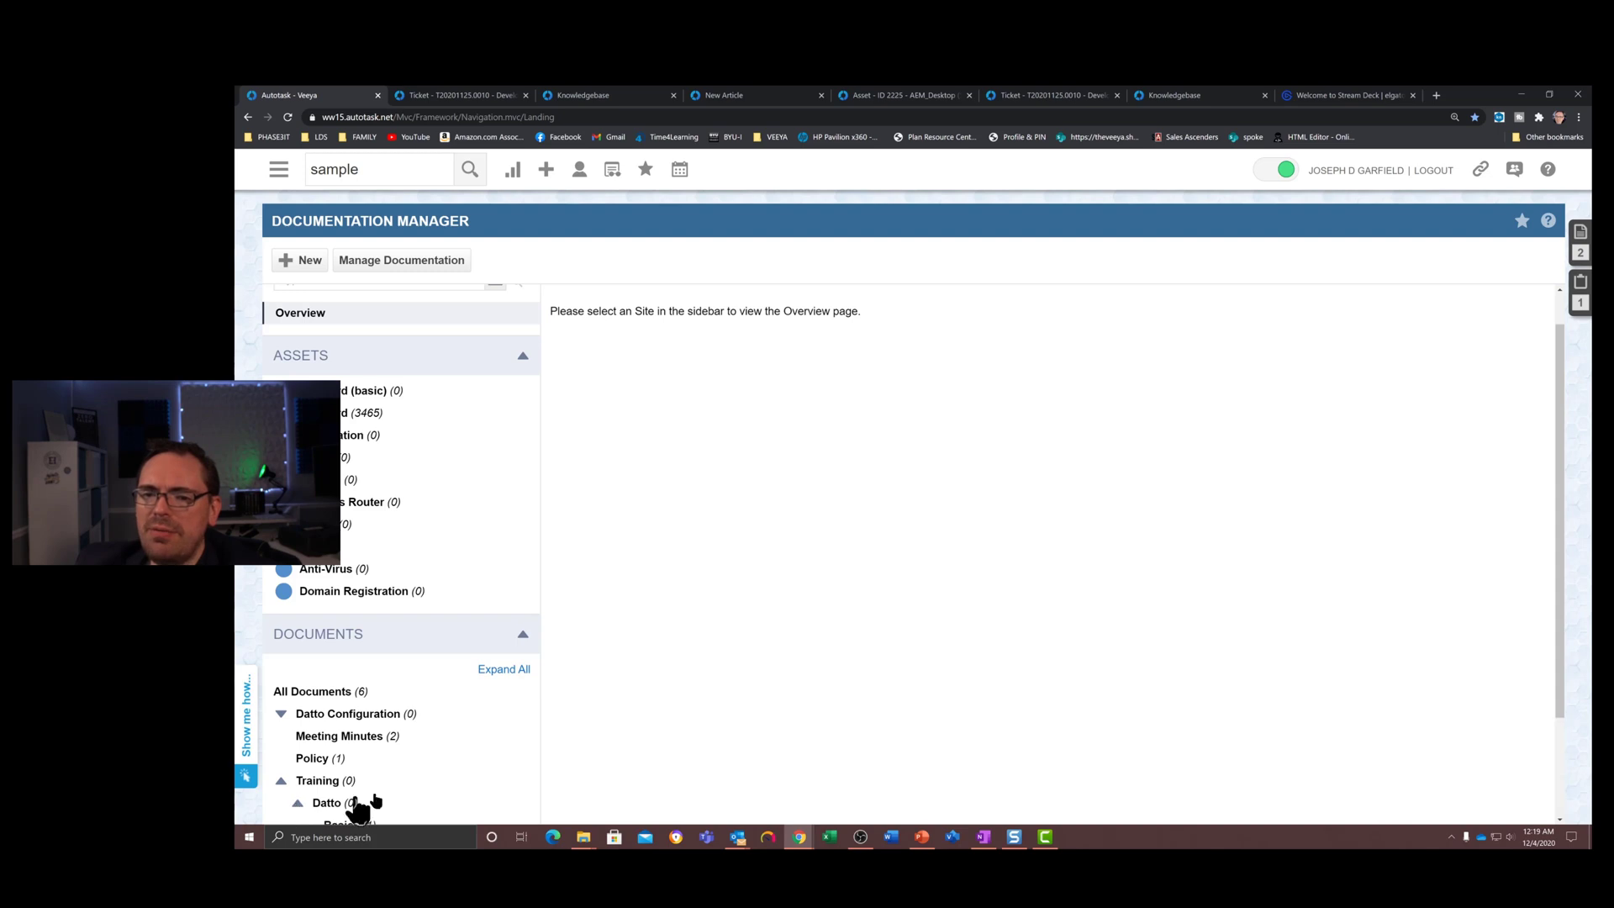
drag(1555, 567, 1563, 664)
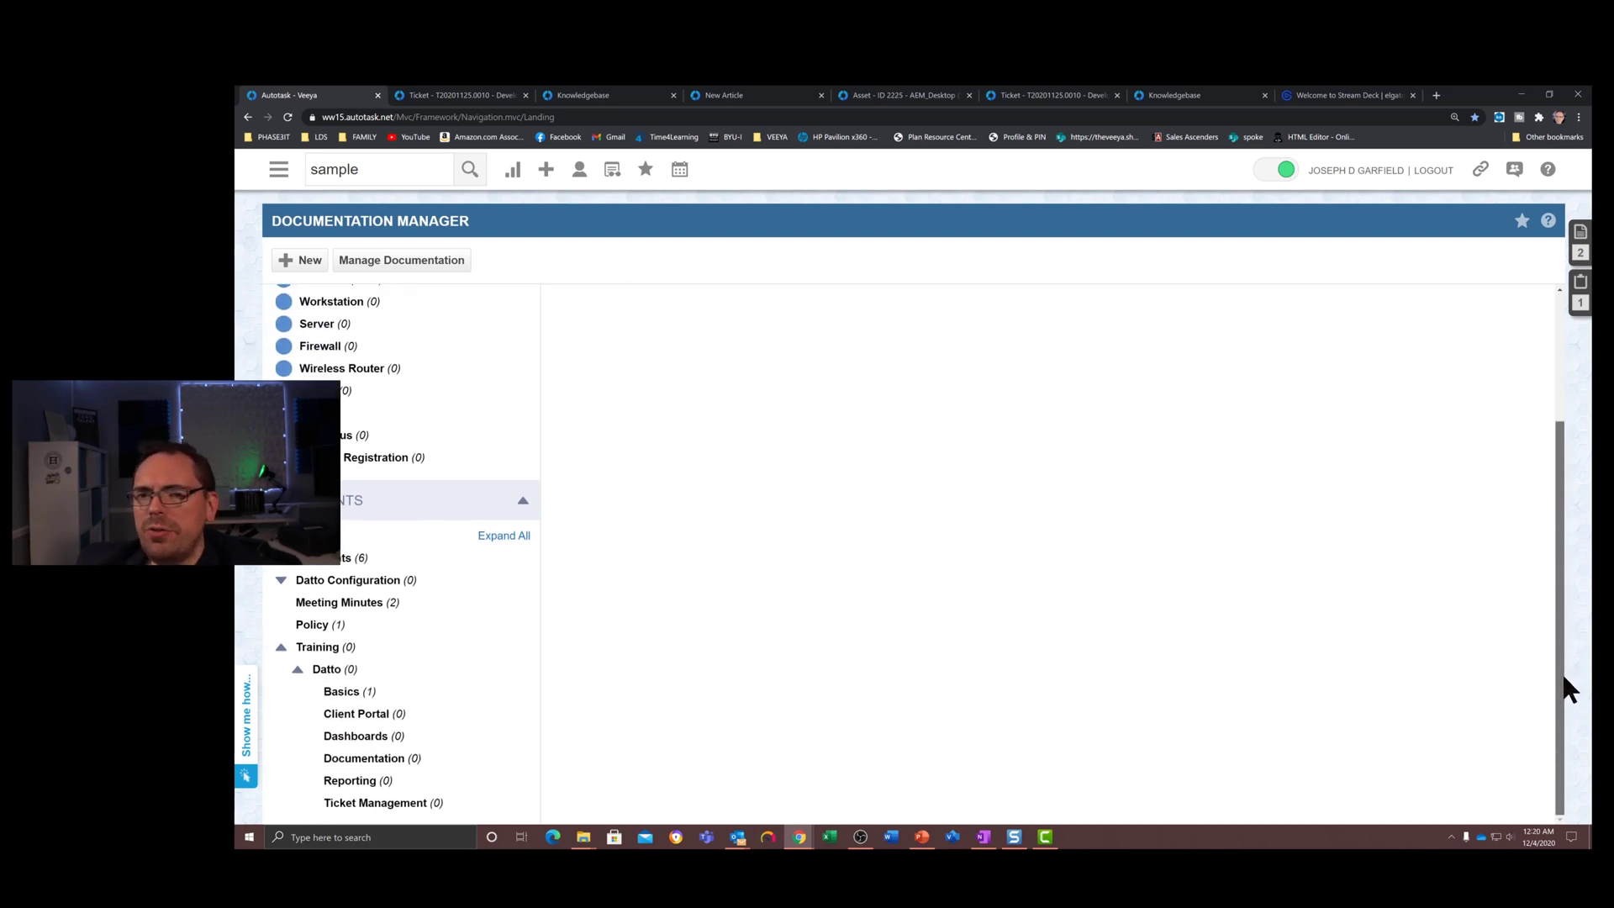
drag(1563, 678, 1539, 448)
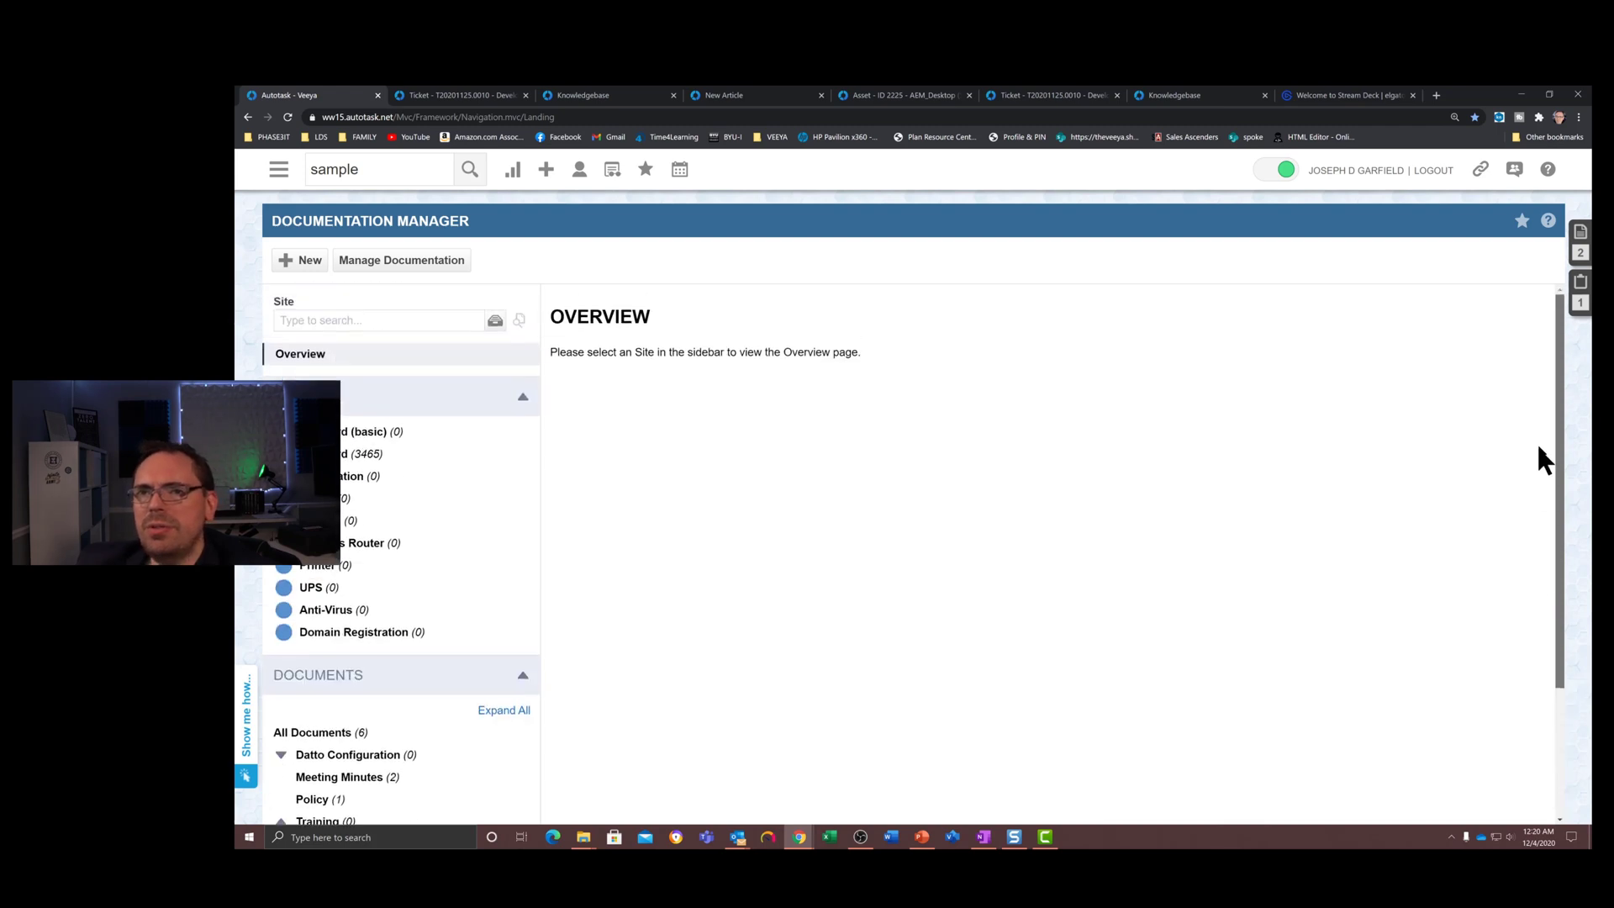
Set the Documentation Manager's site to Veeya.
click(403, 319)
text(veey)
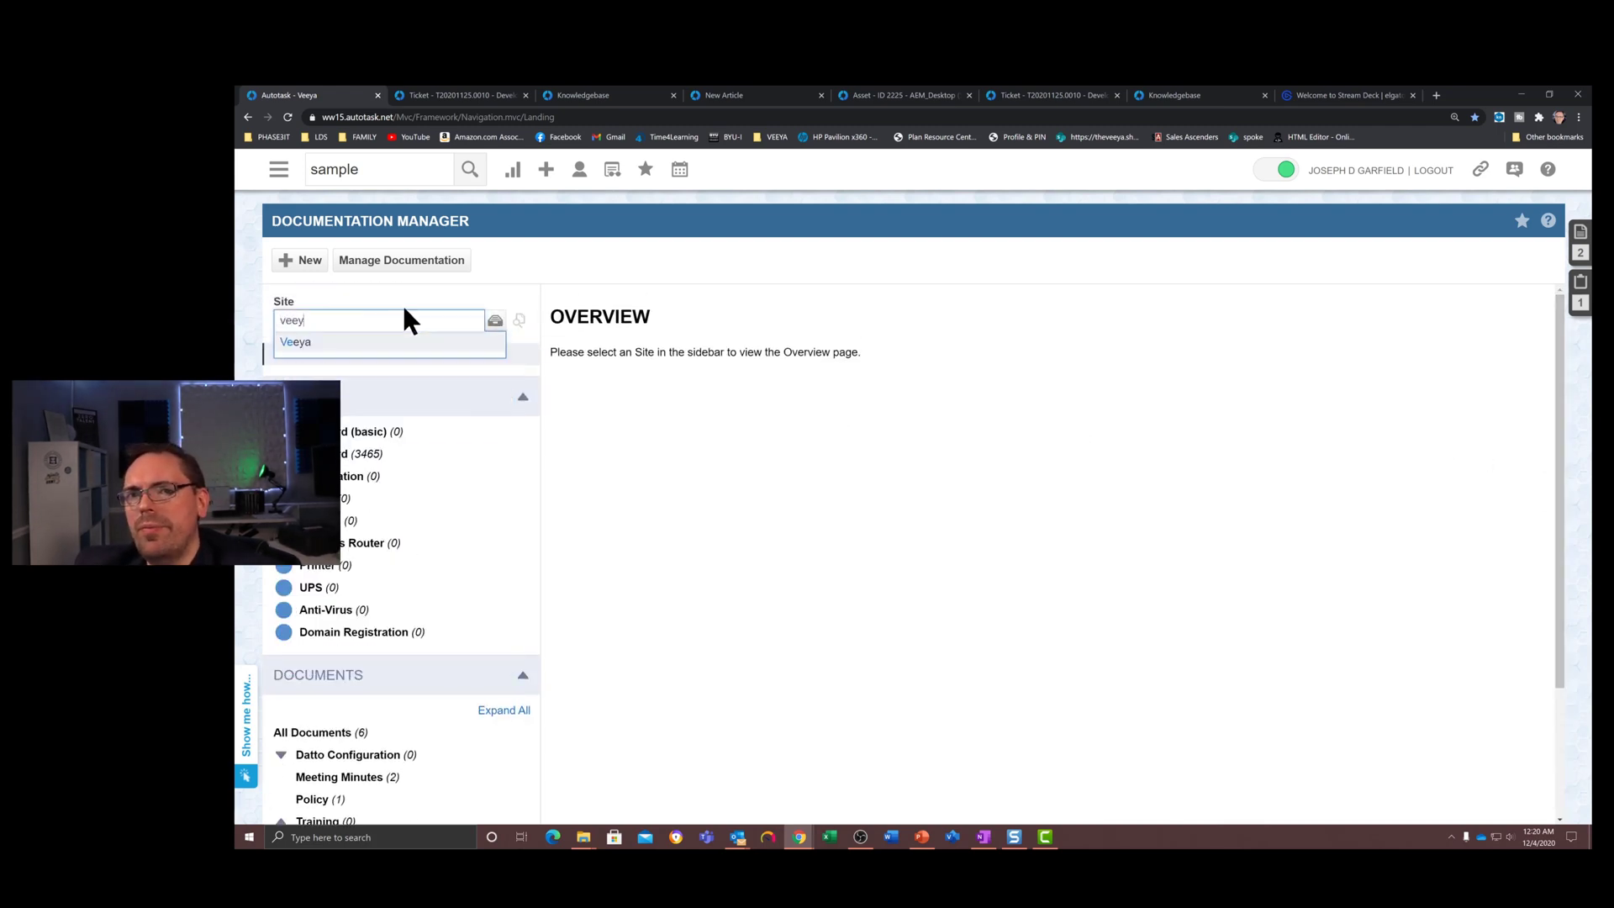
text(a)
key(Return)
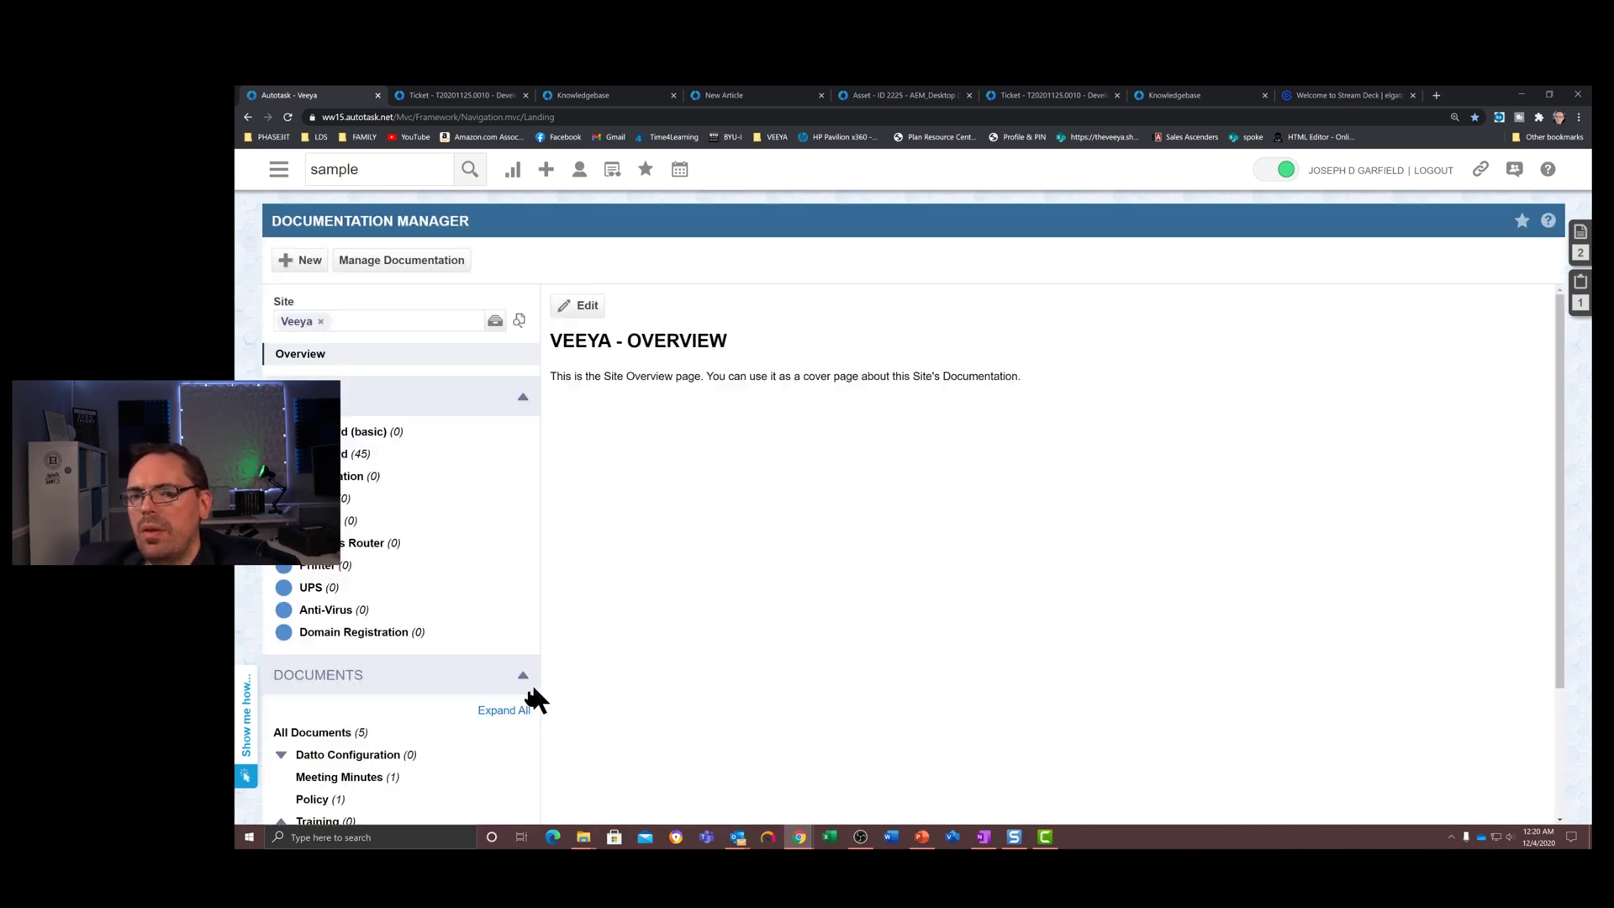
Open the Change Management Policy from Veeya's Policy category, review the document, and close it.
drag(1555, 399, 1549, 594)
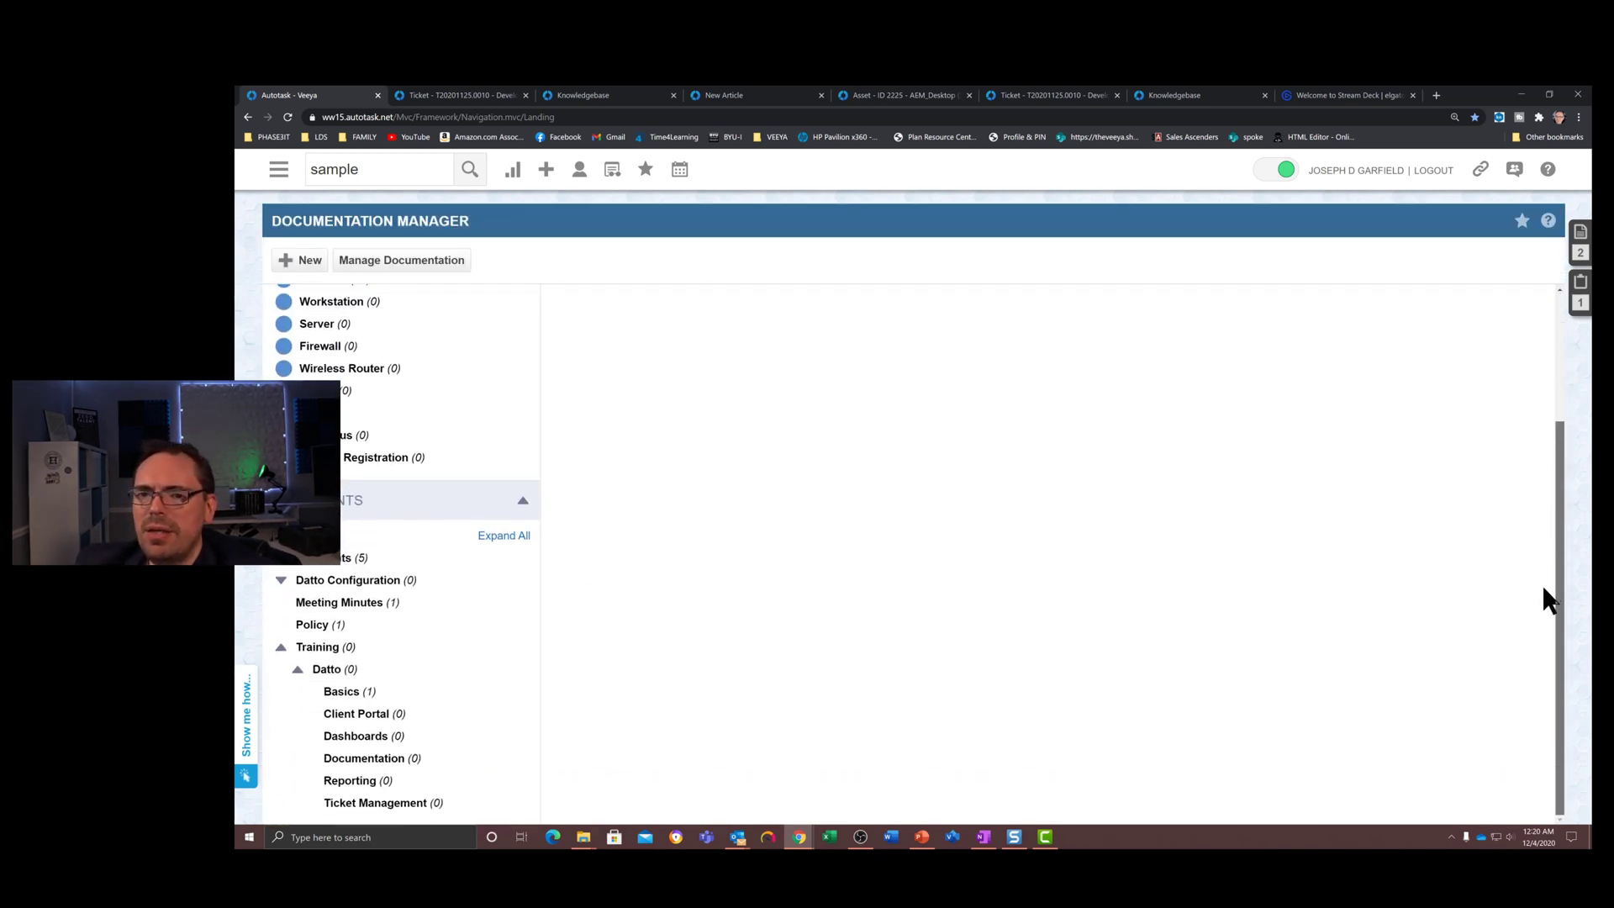
click(313, 631)
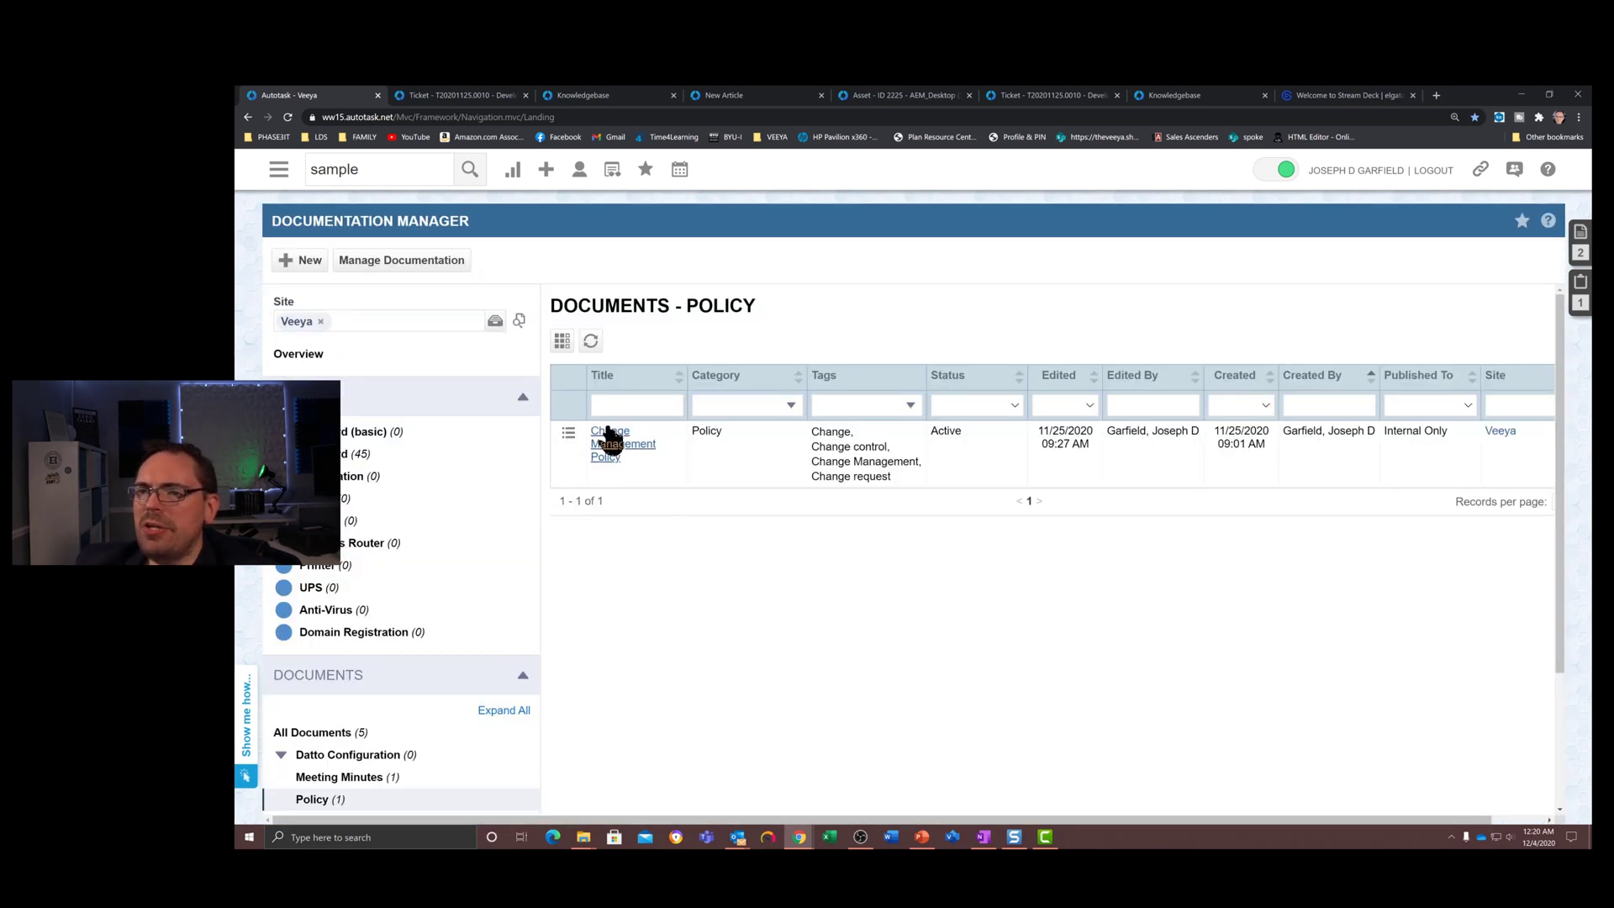
click(609, 438)
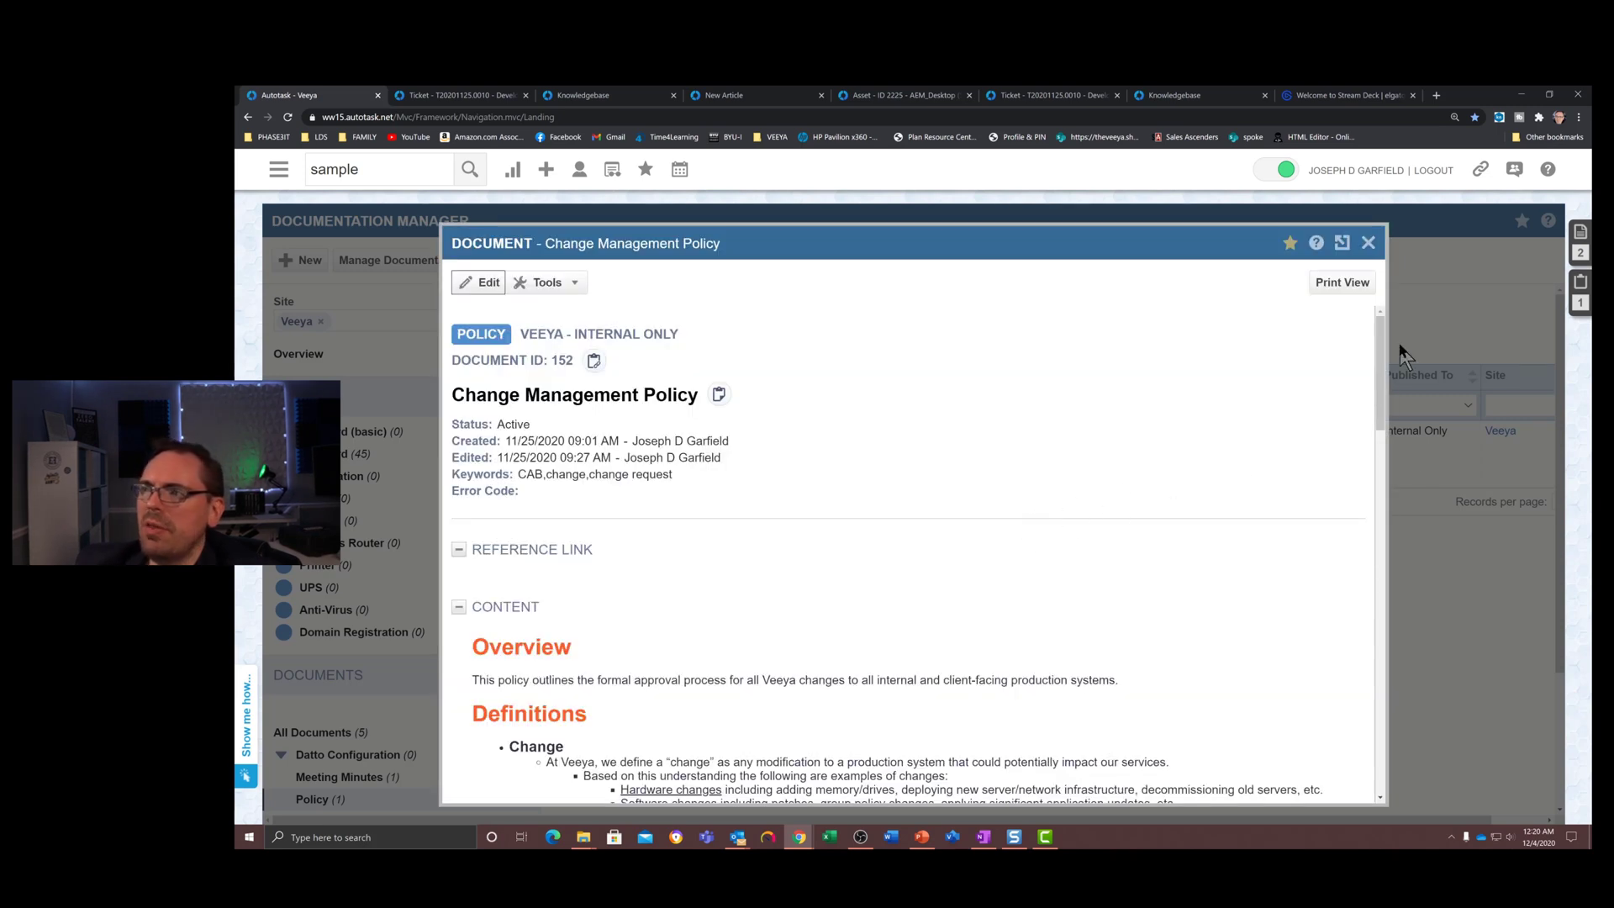
drag(1380, 353, 1378, 319)
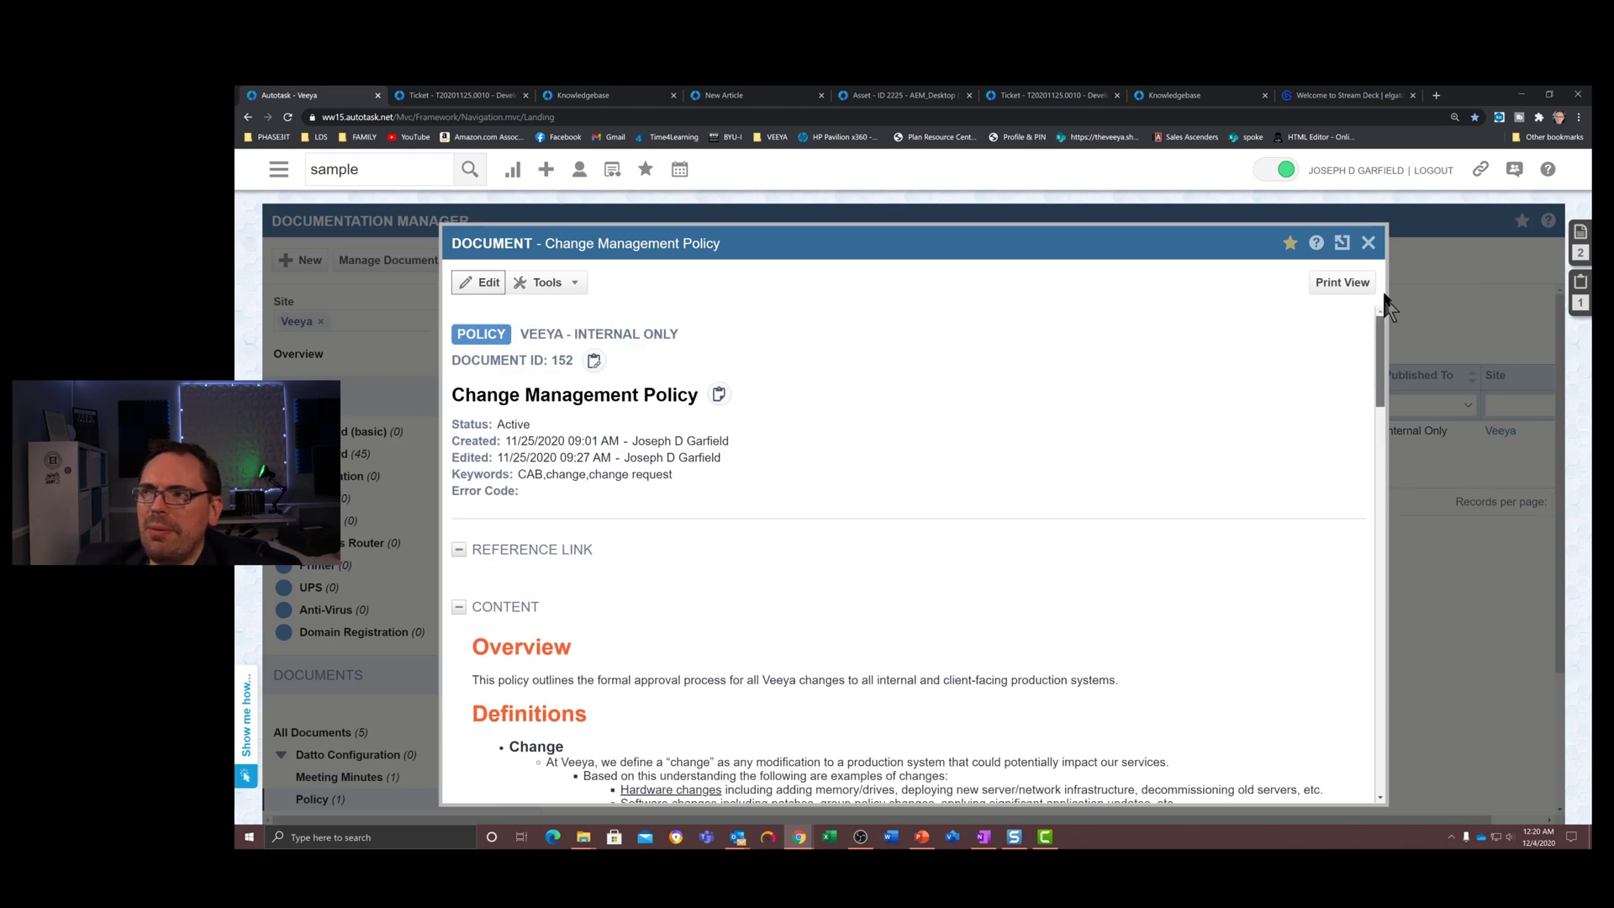
click(1368, 243)
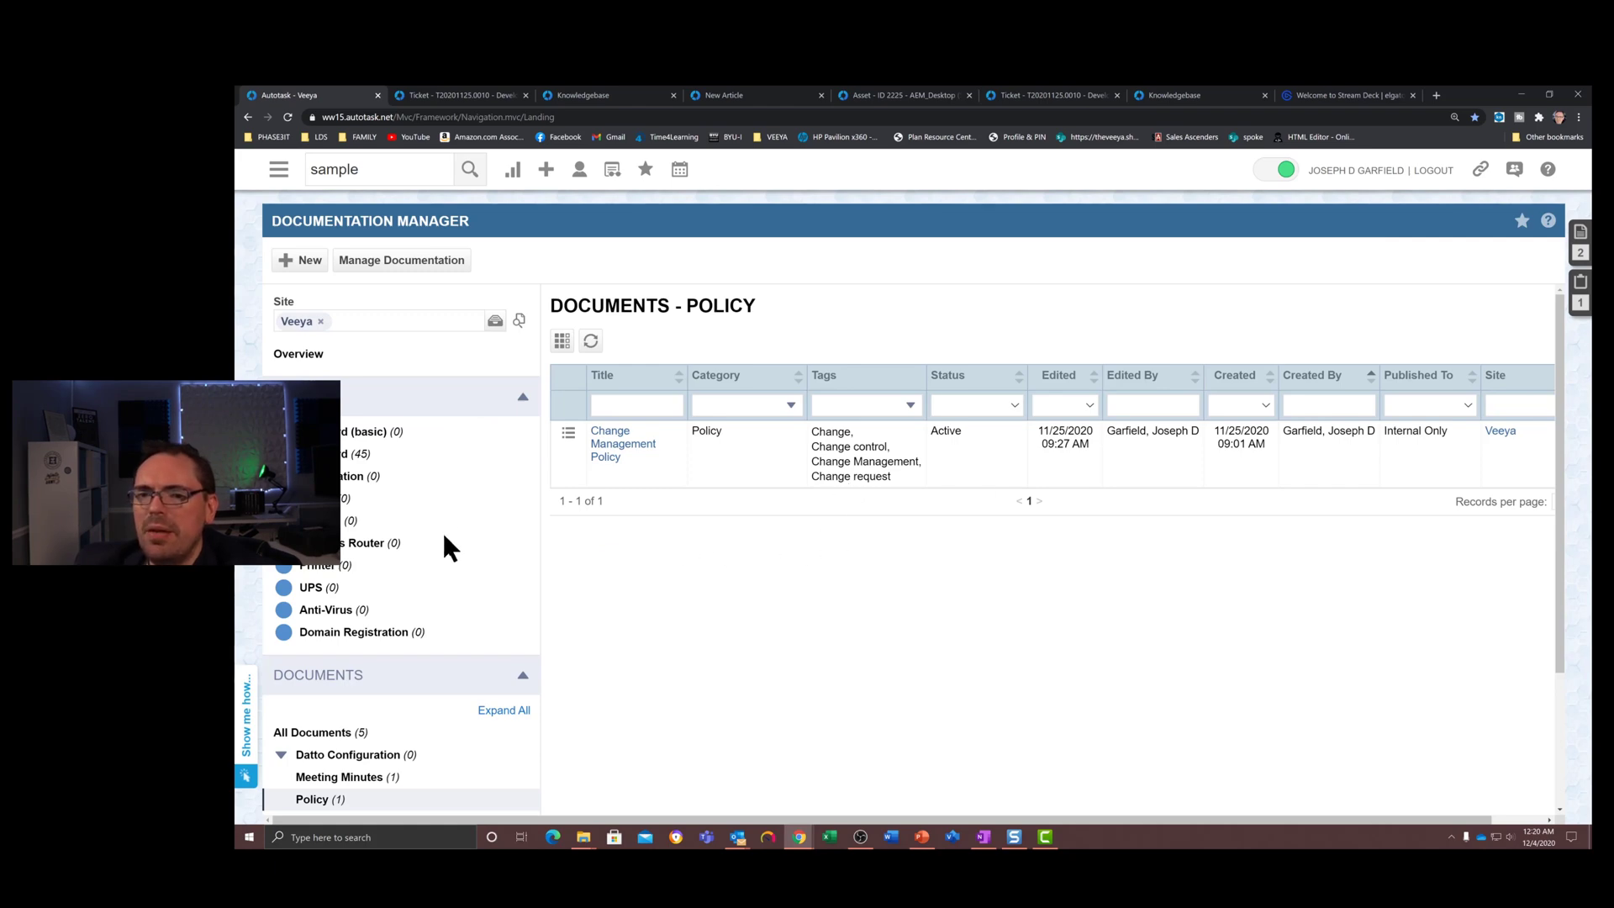
List all of Veeya's documents, open "Template | Document Standards (copy me)", and copy it to a new document.
click(323, 733)
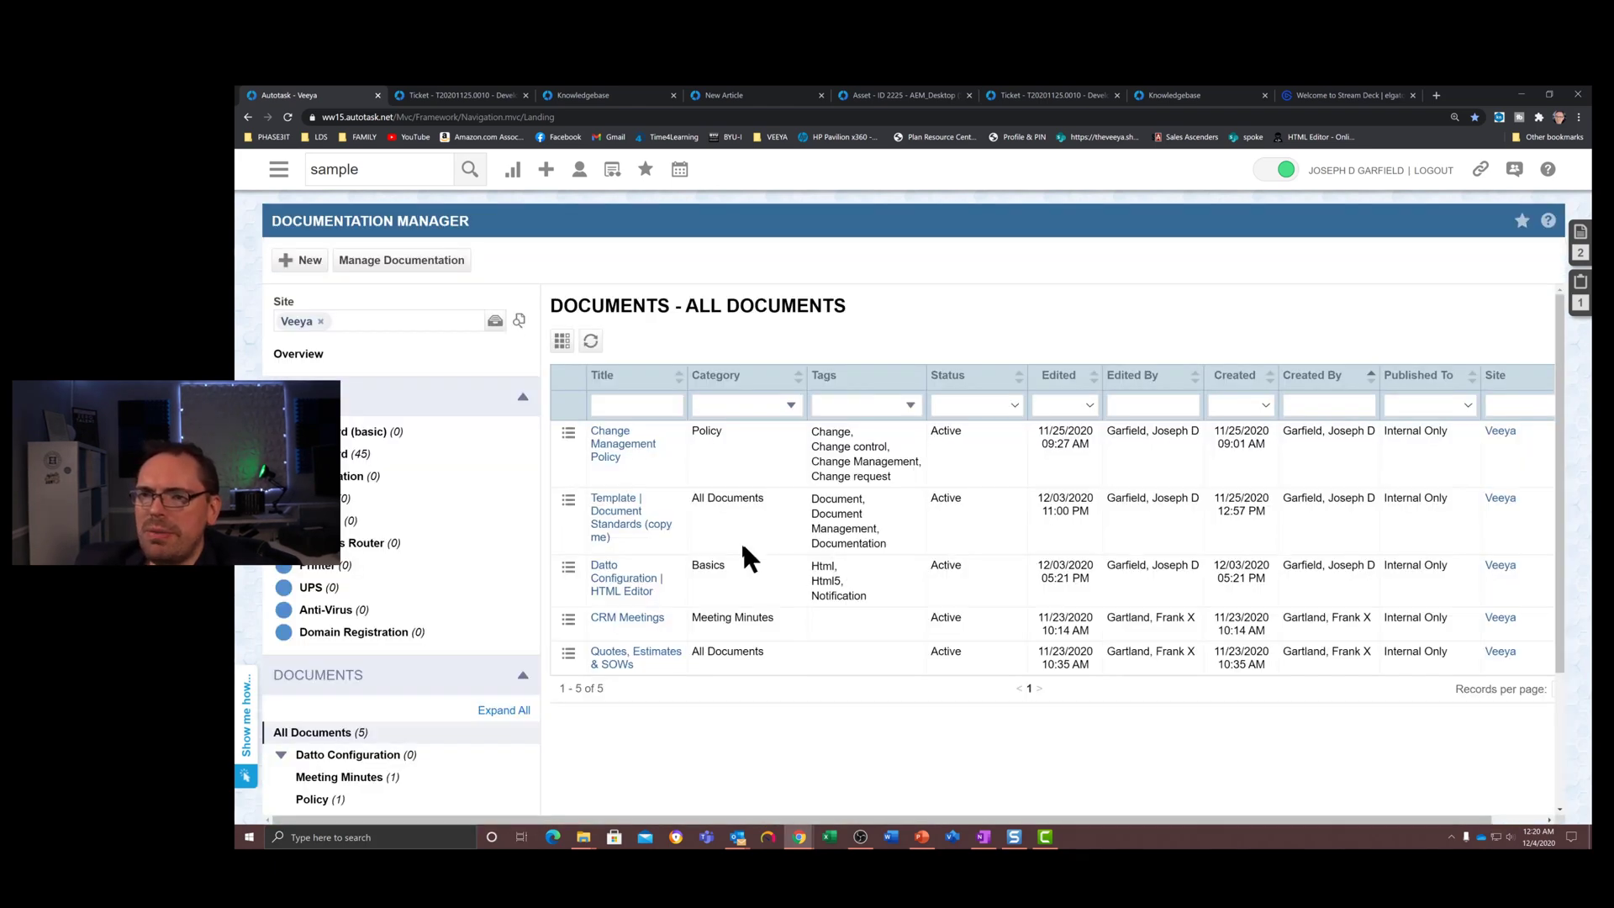
click(616, 513)
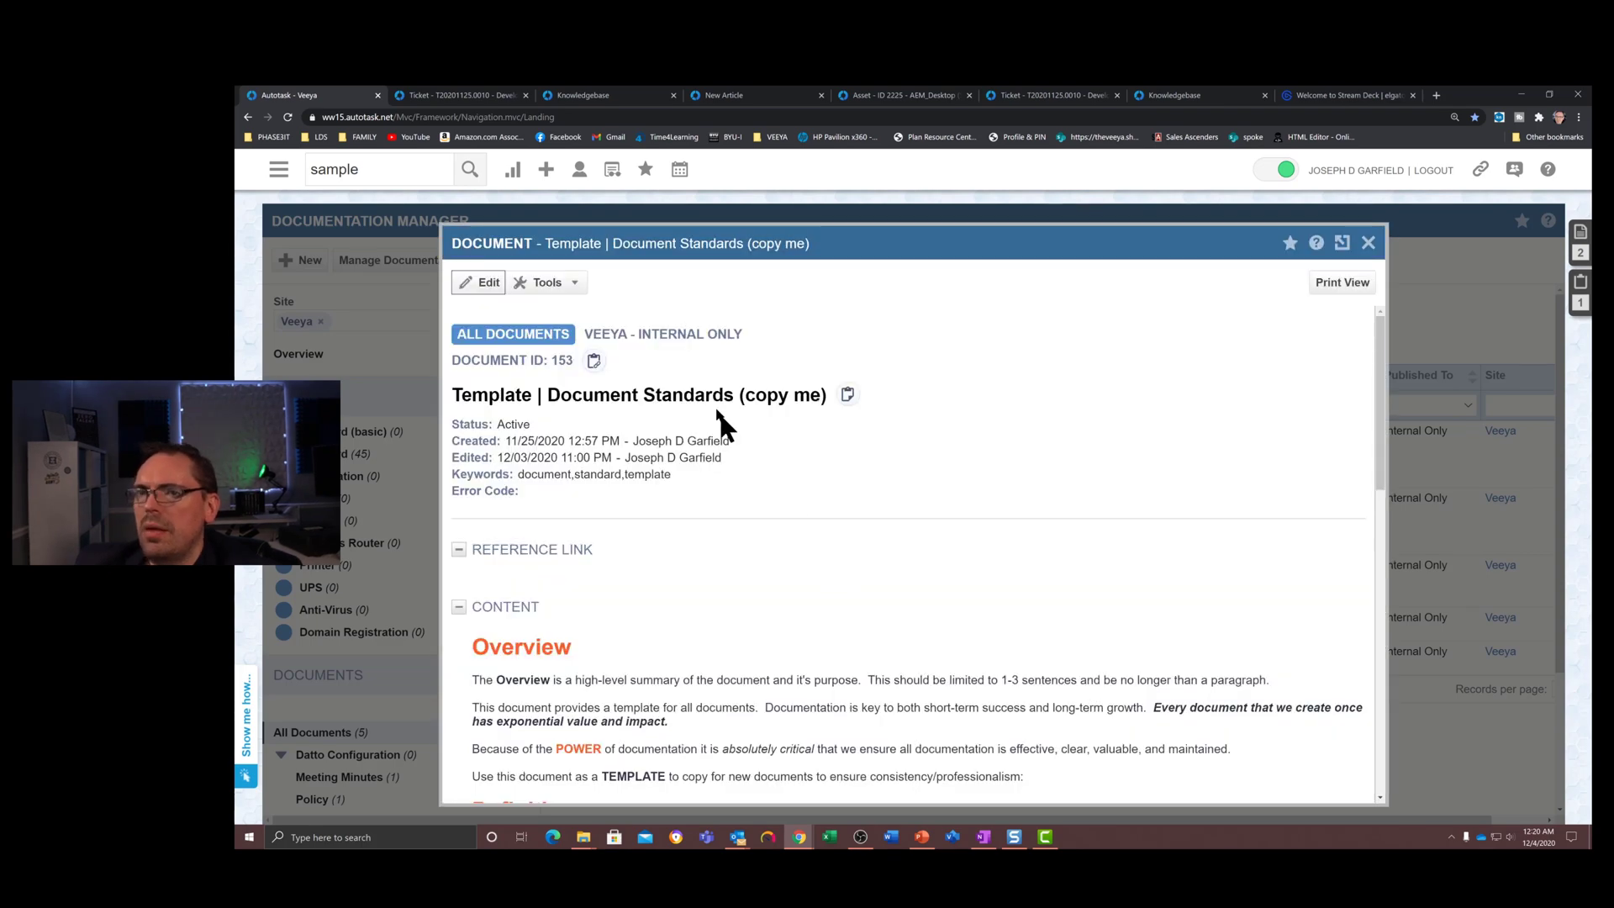
drag(1381, 353, 1123, 266)
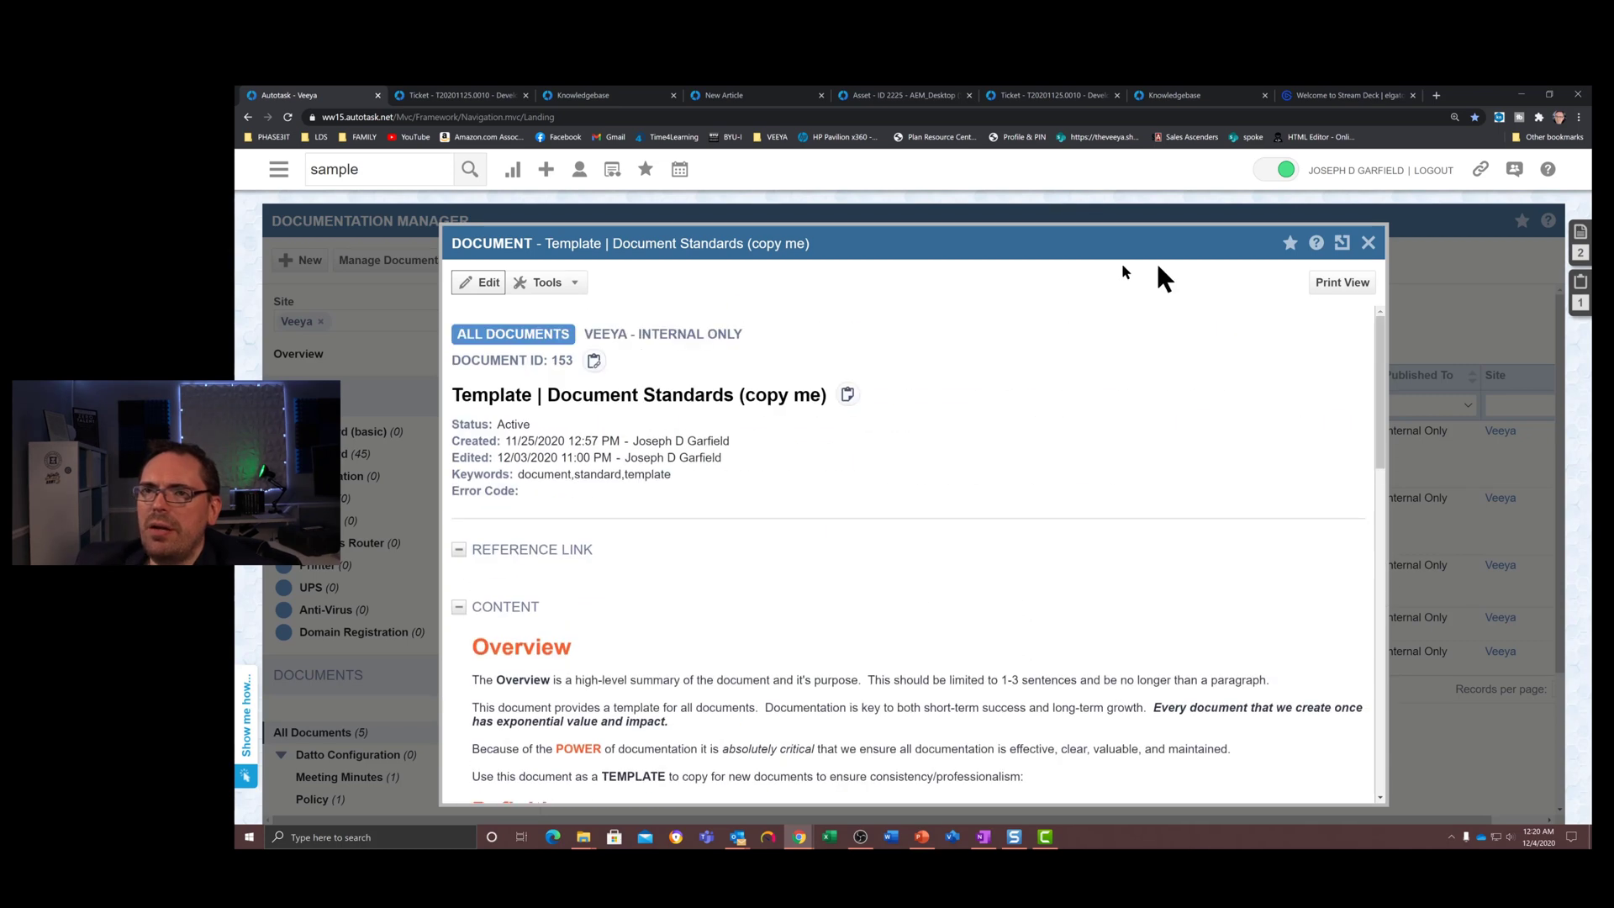
click(544, 282)
click(550, 311)
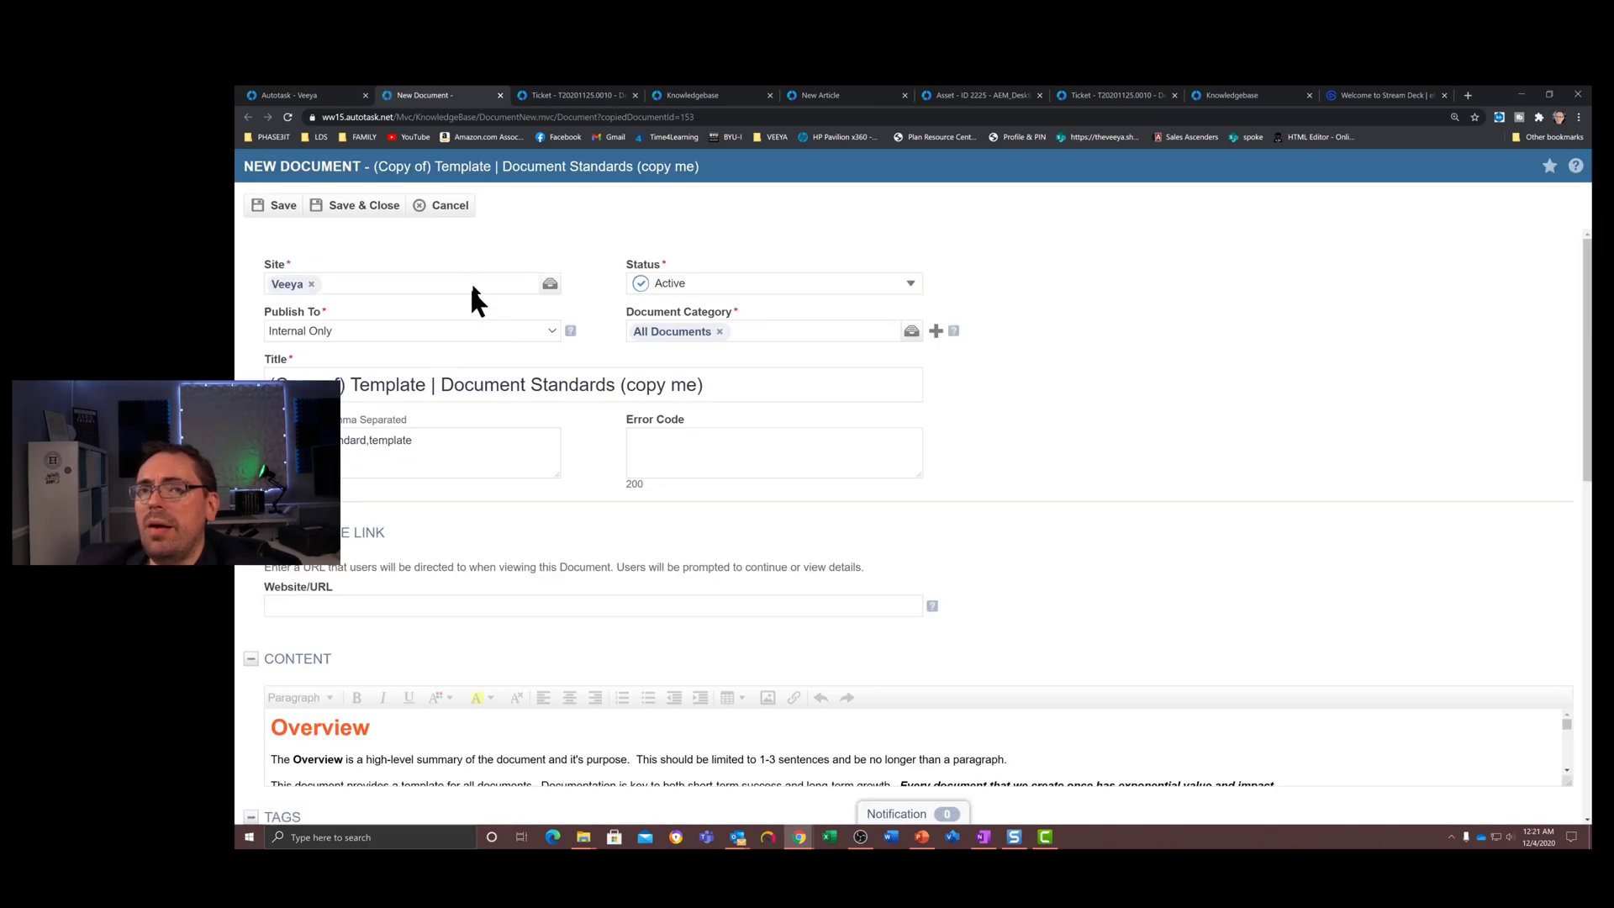
Set the new document's status to Inactive and publish it to Internal & Site, keeping Veeya as the site.
click(354, 284)
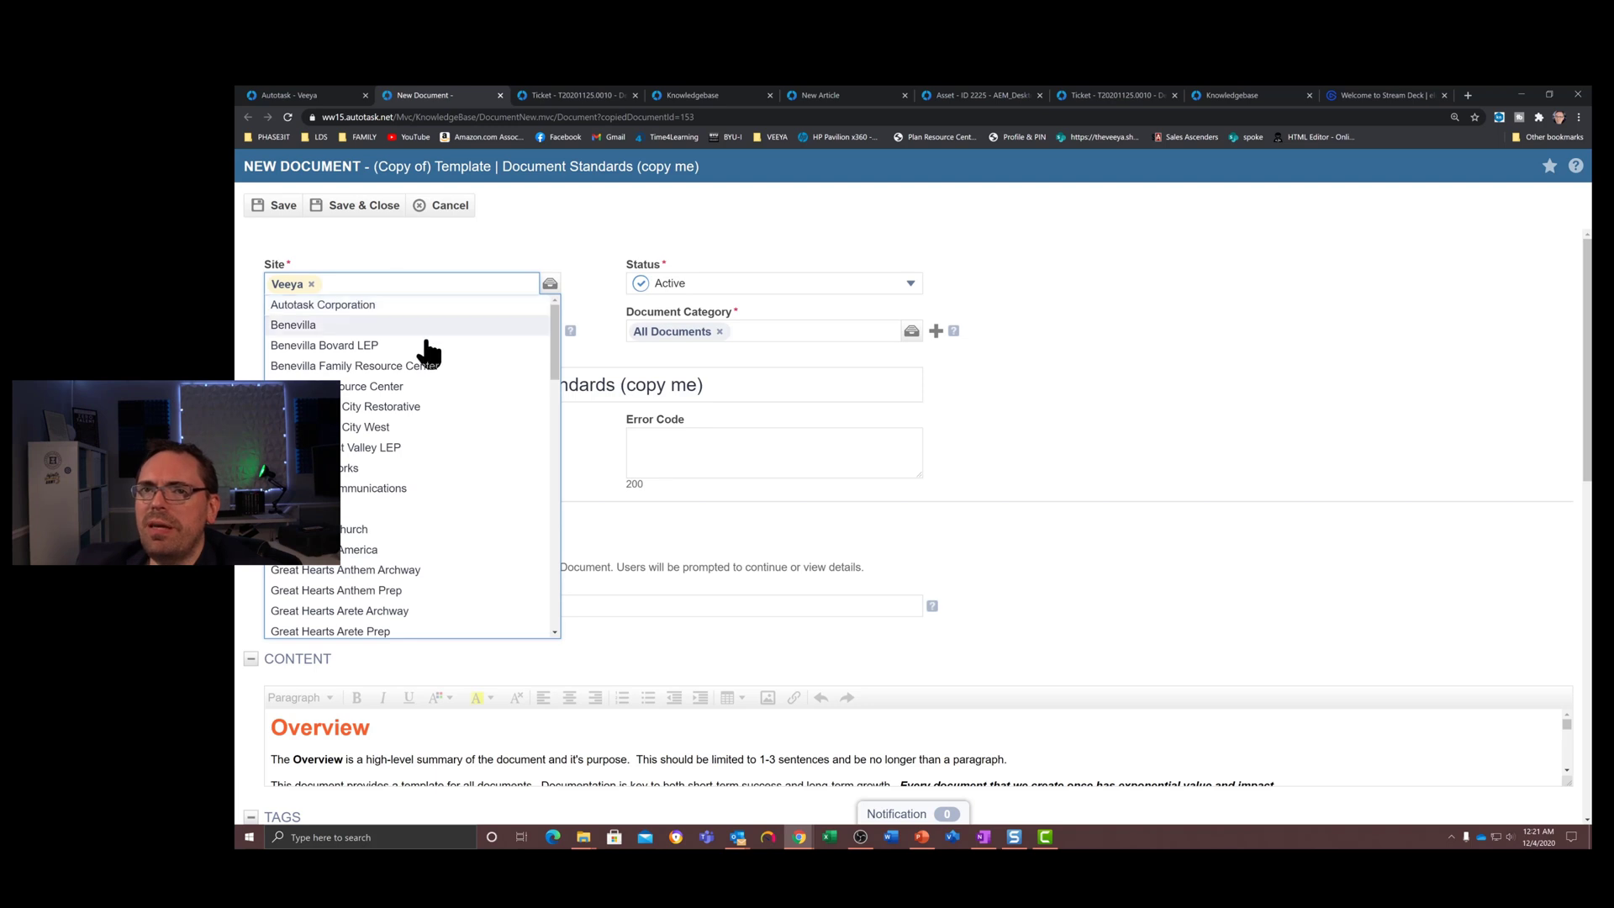
click(493, 248)
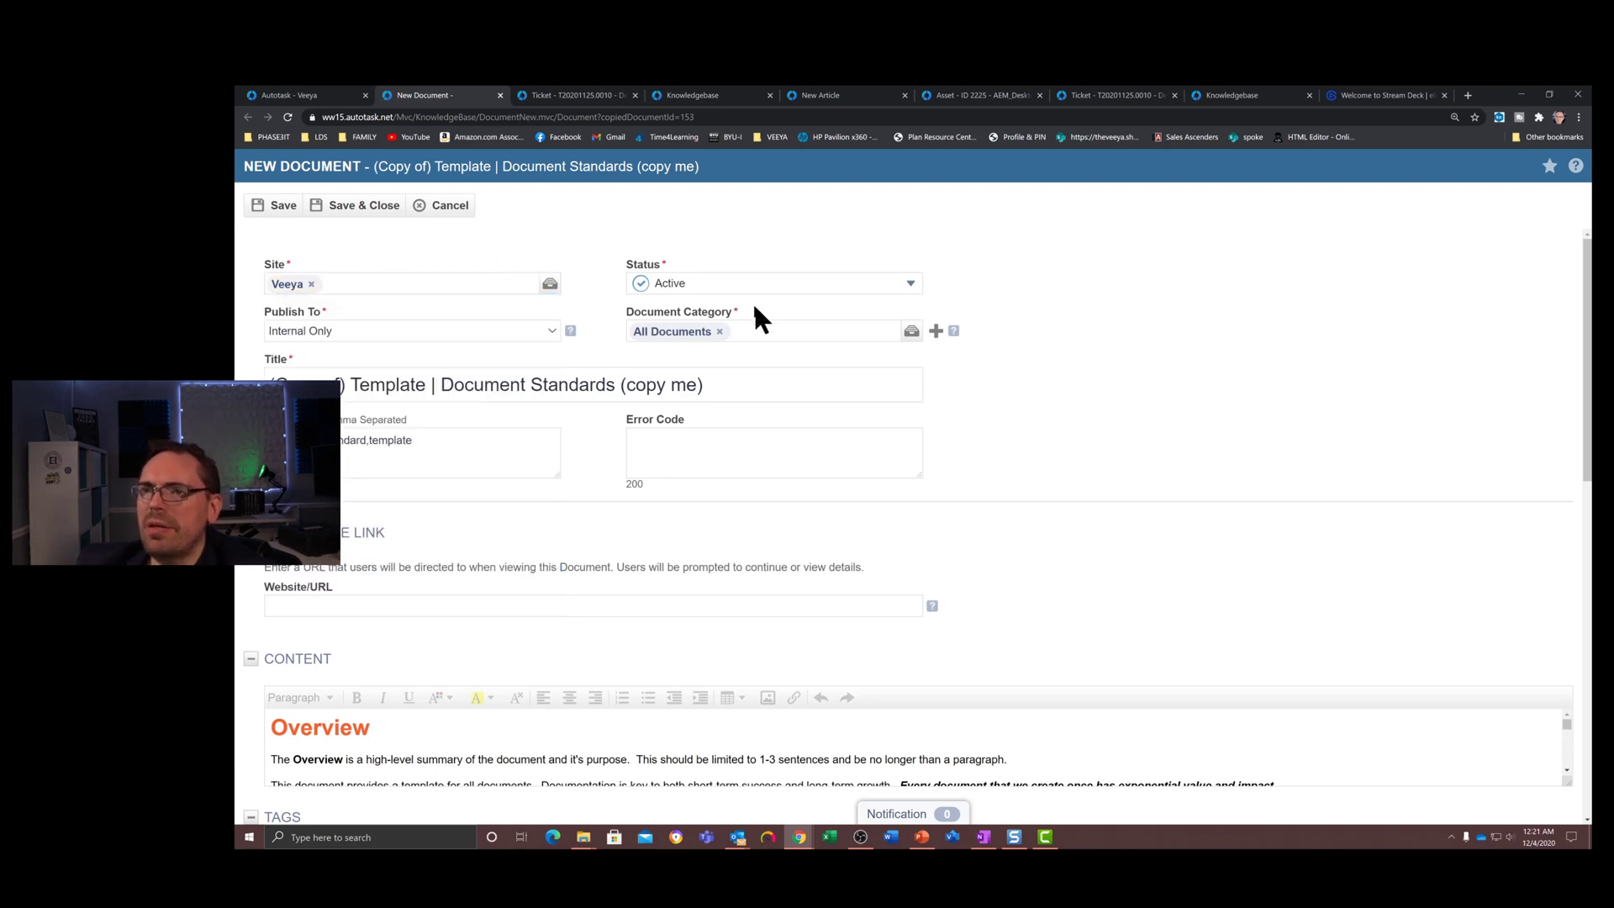
click(692, 282)
click(682, 328)
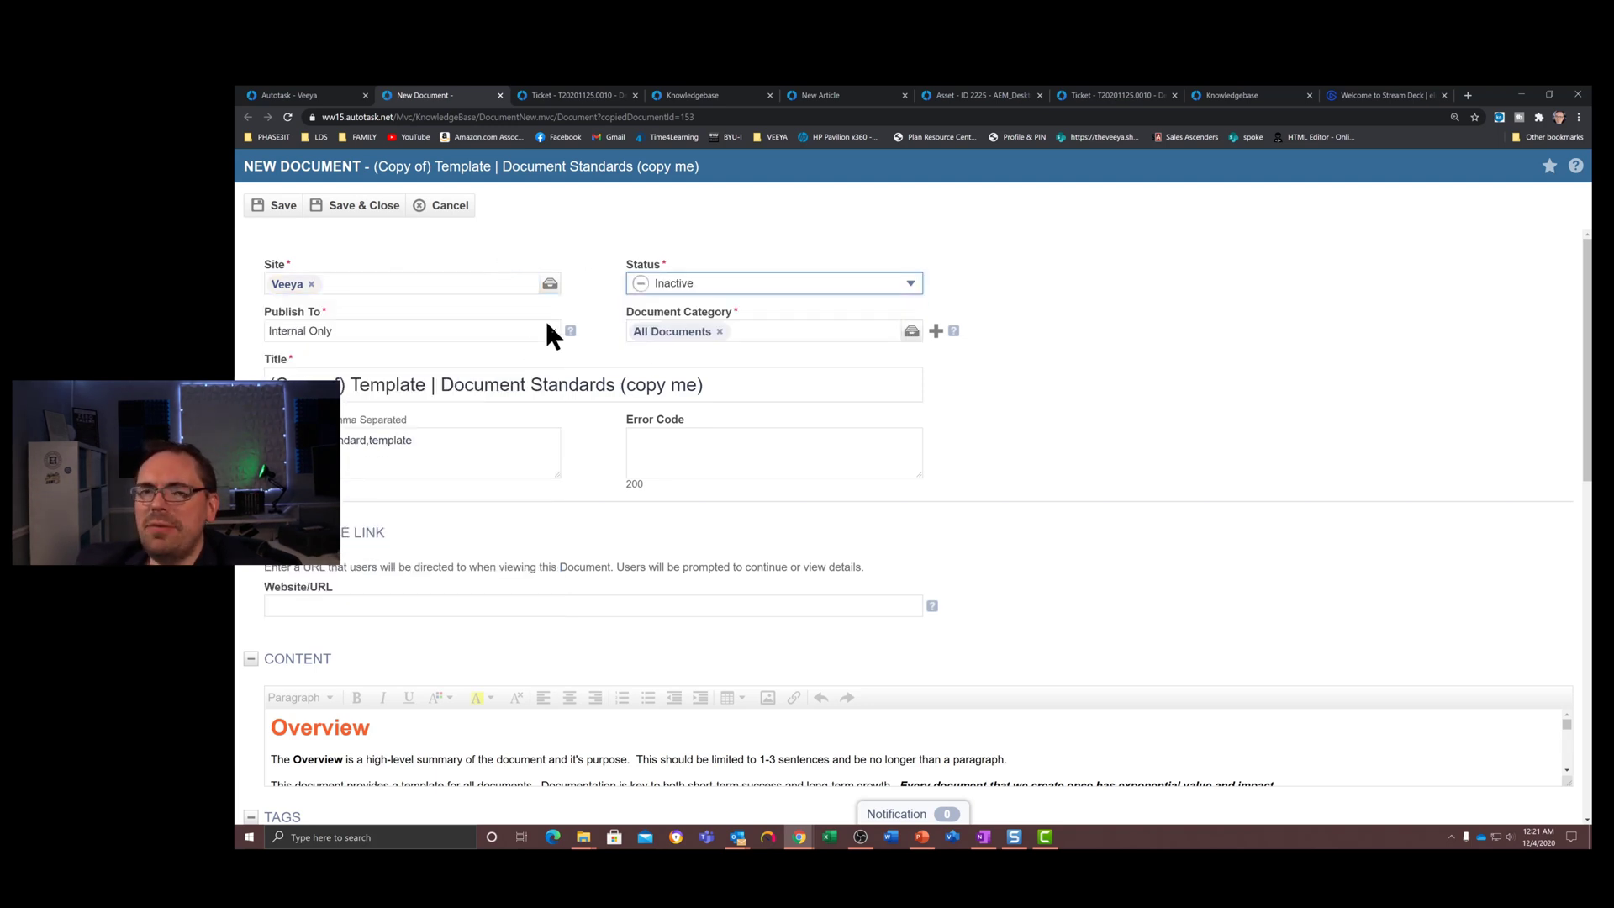
click(486, 330)
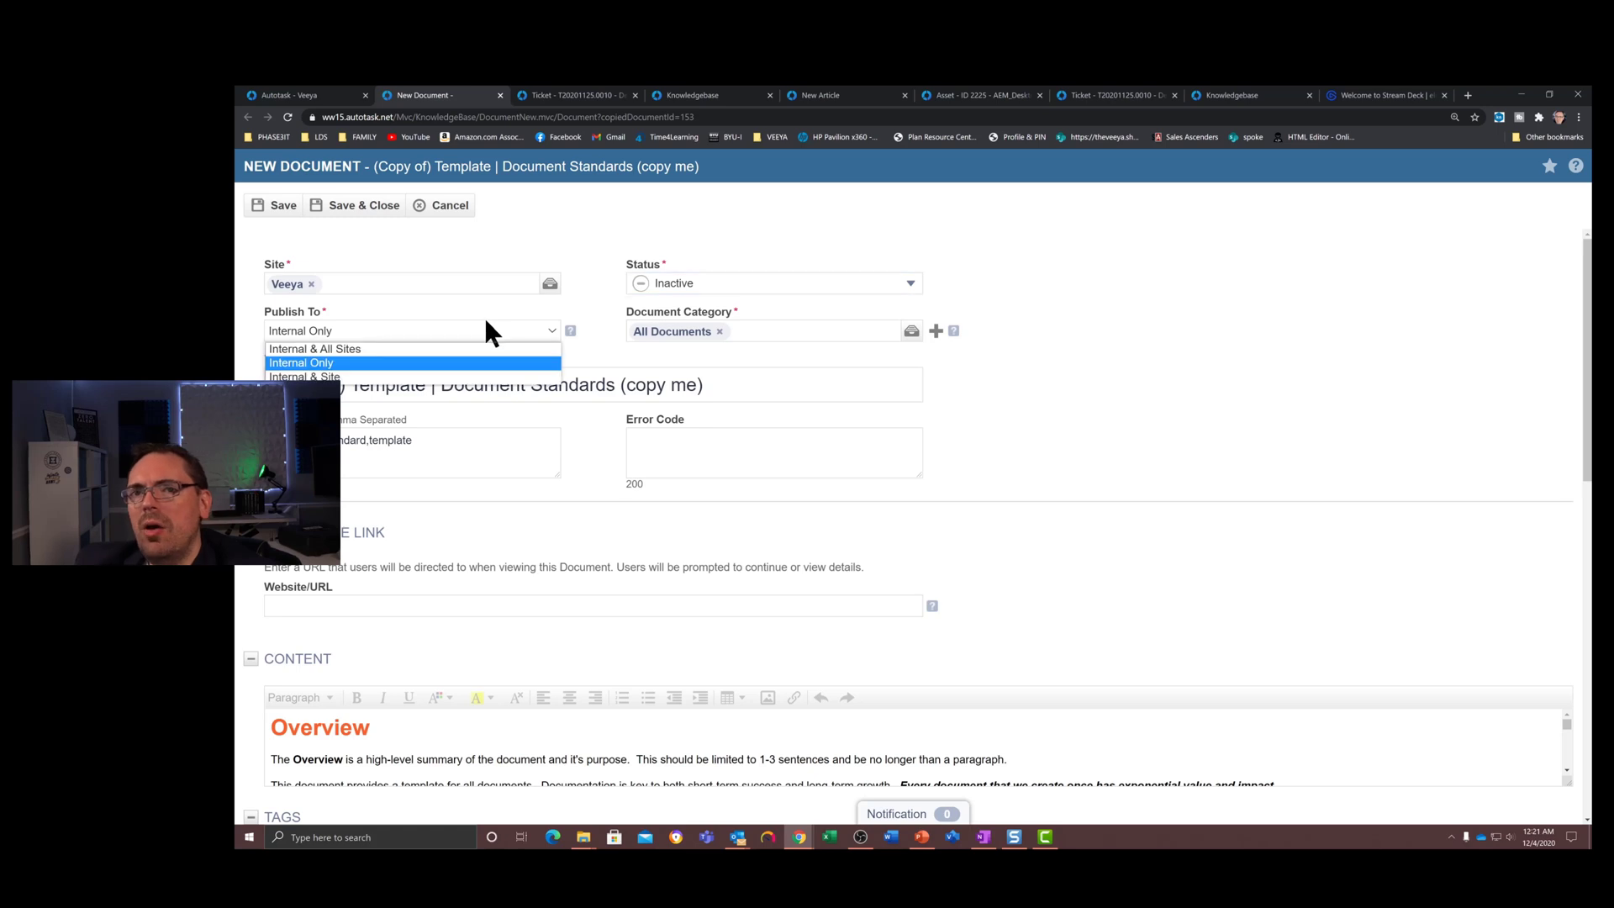
click(384, 376)
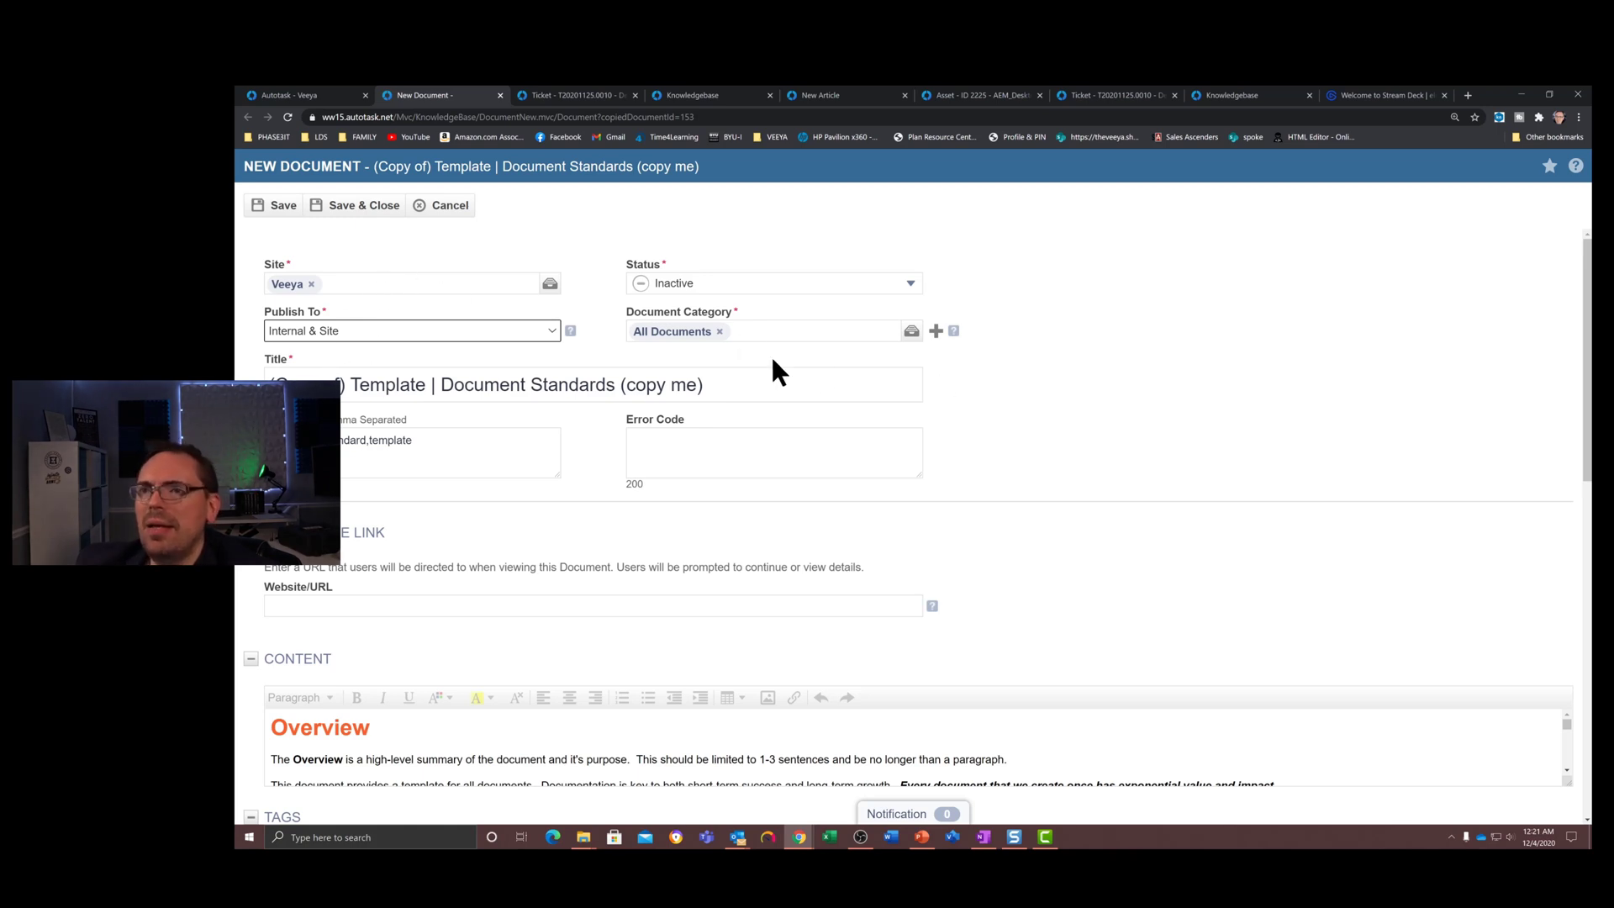
Set the new document's category to Basics.
click(863, 333)
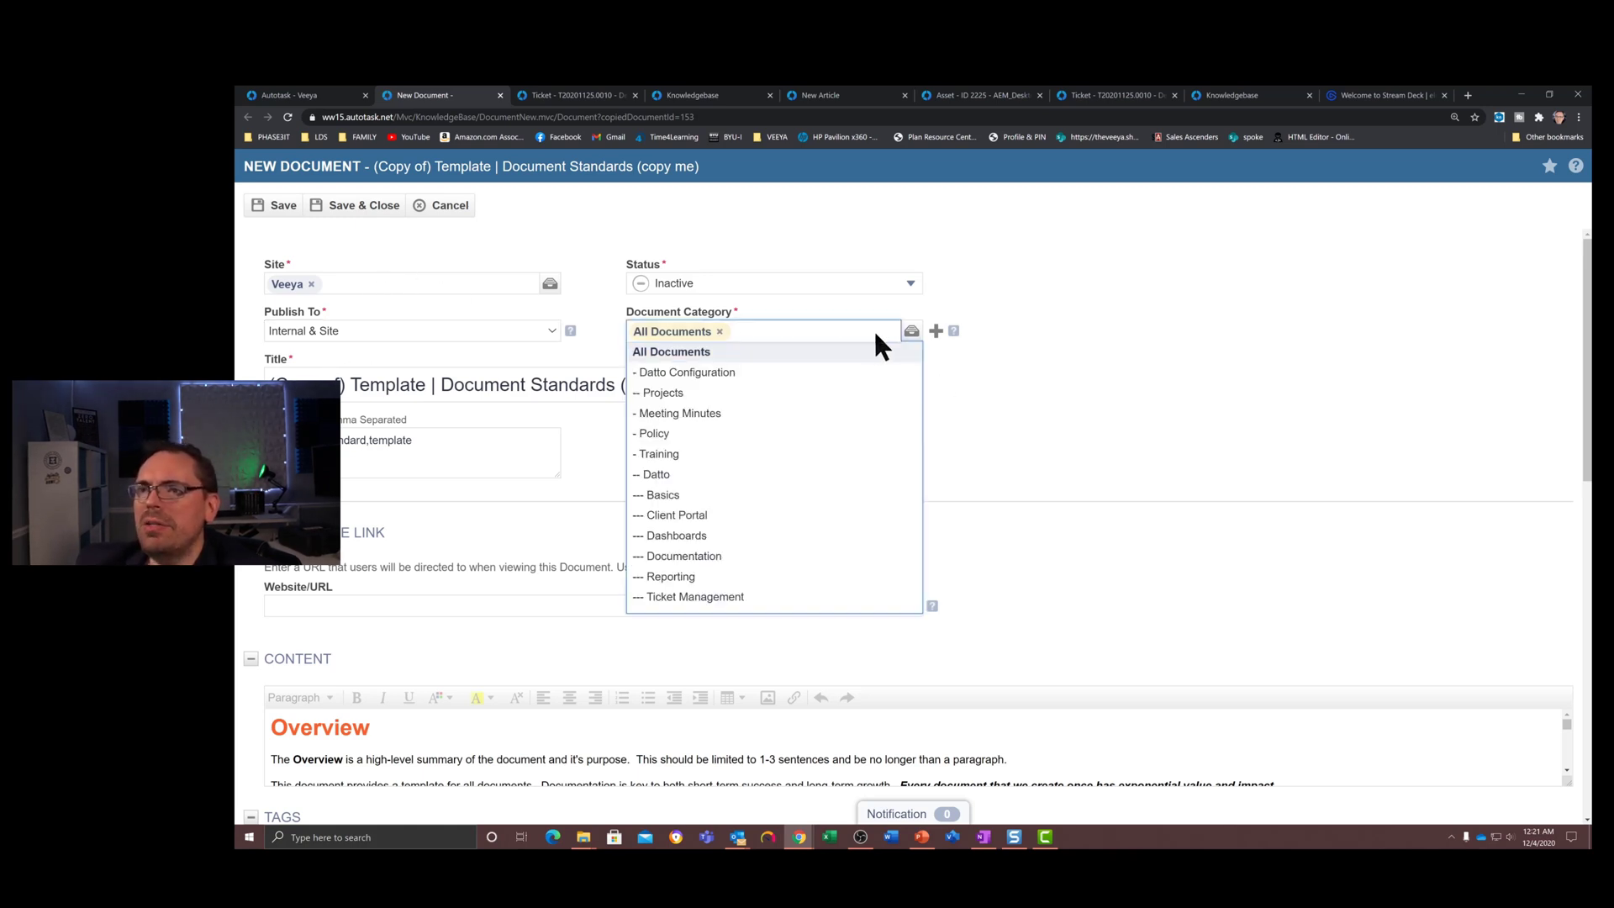
click(912, 331)
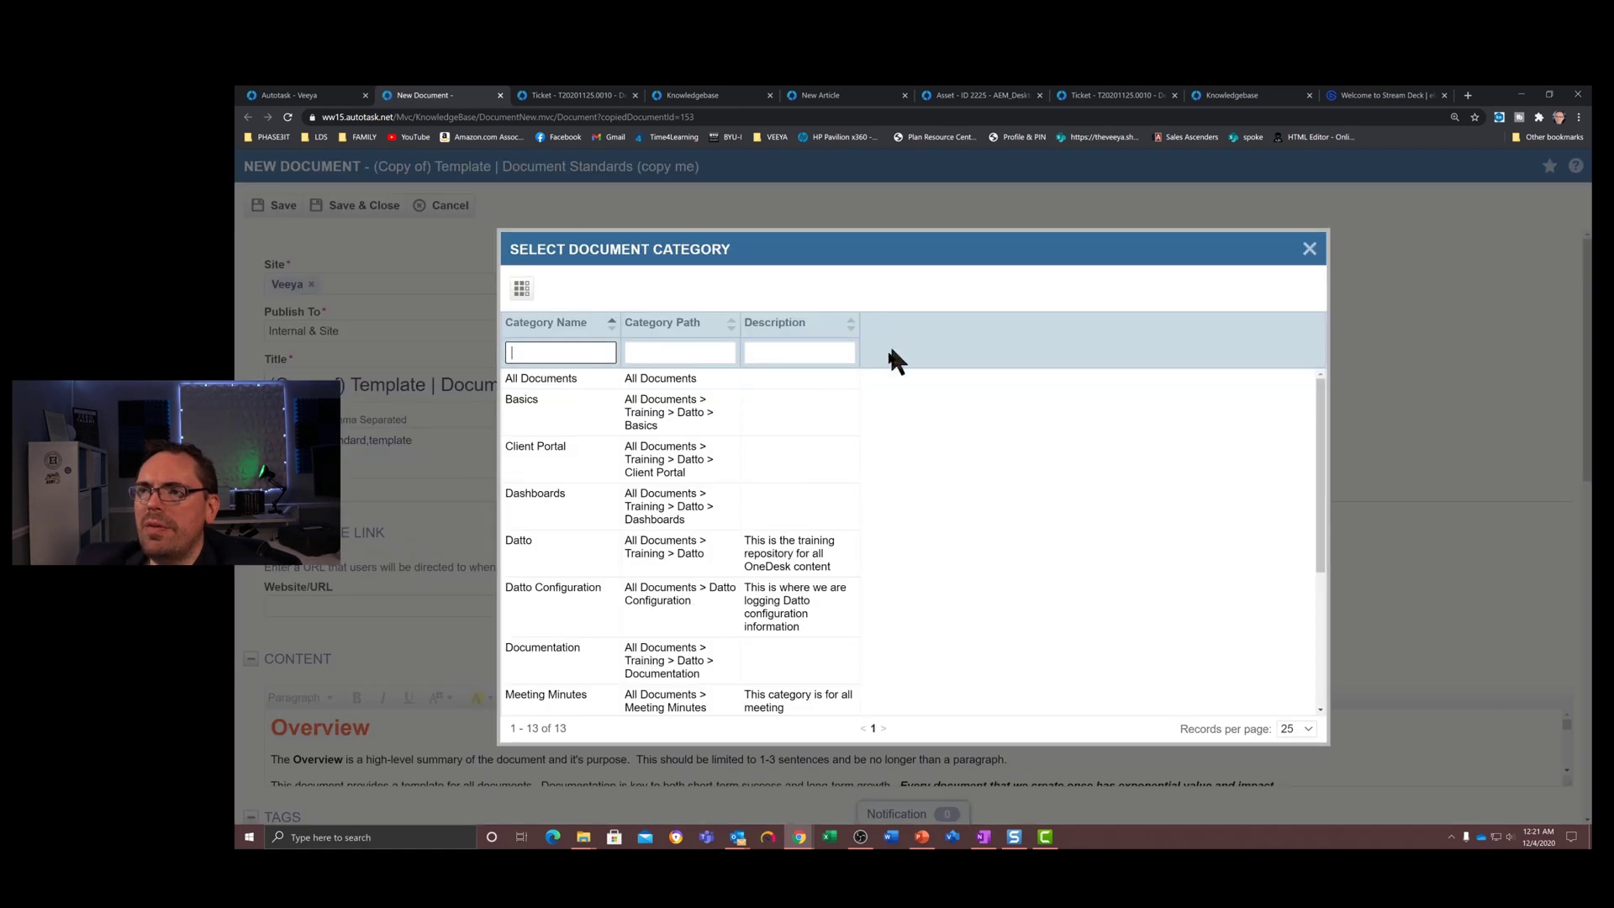
click(1309, 248)
click(736, 332)
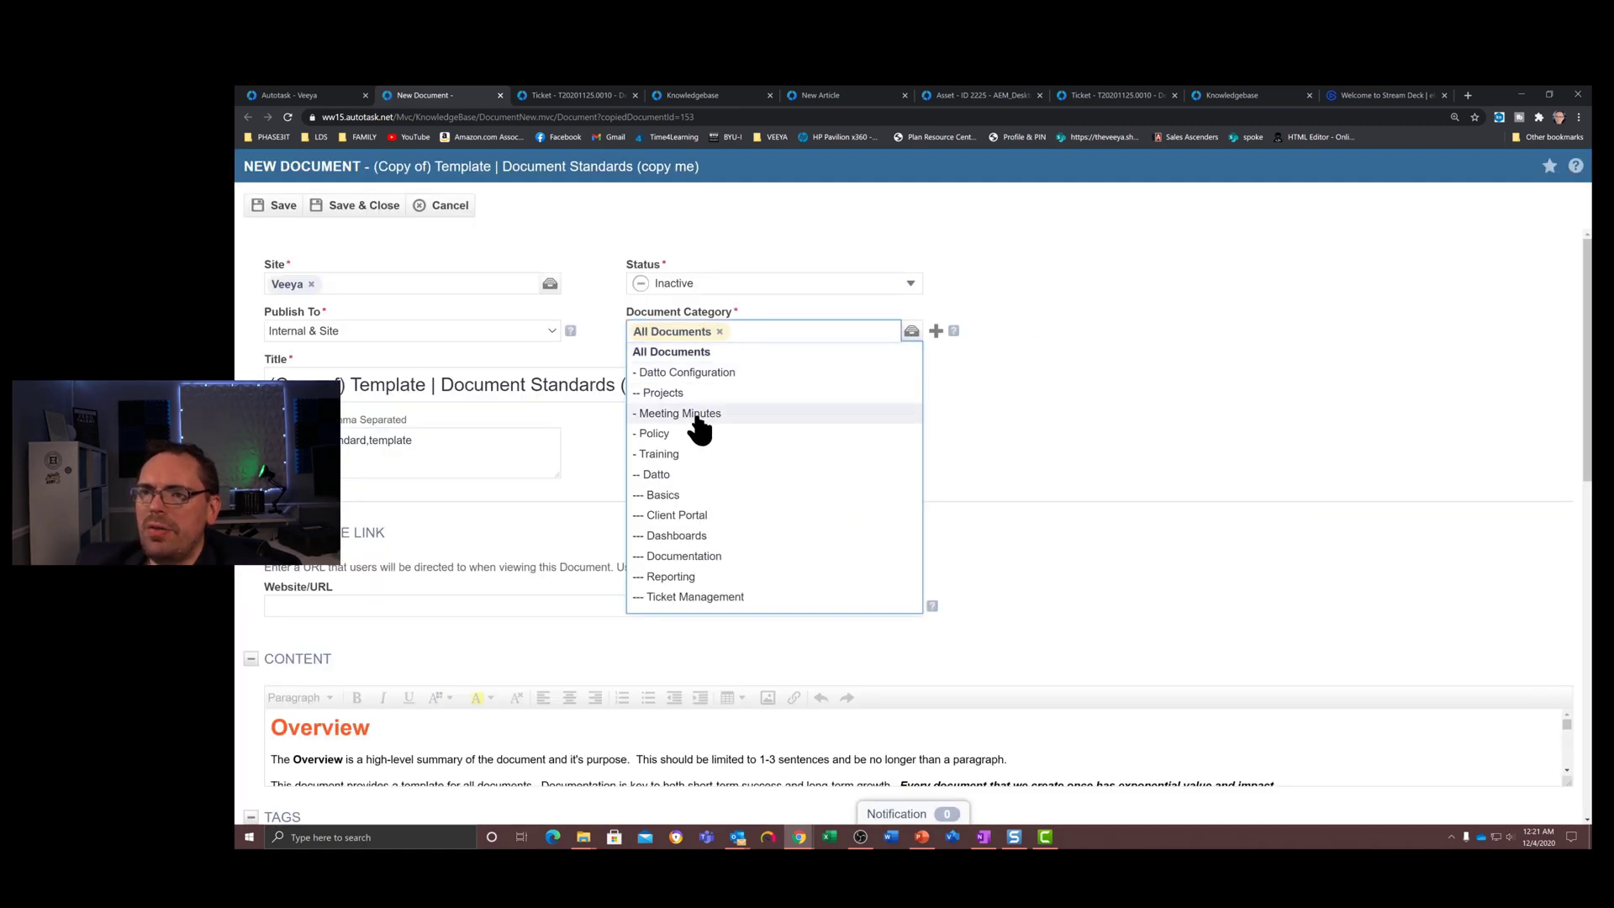
click(679, 496)
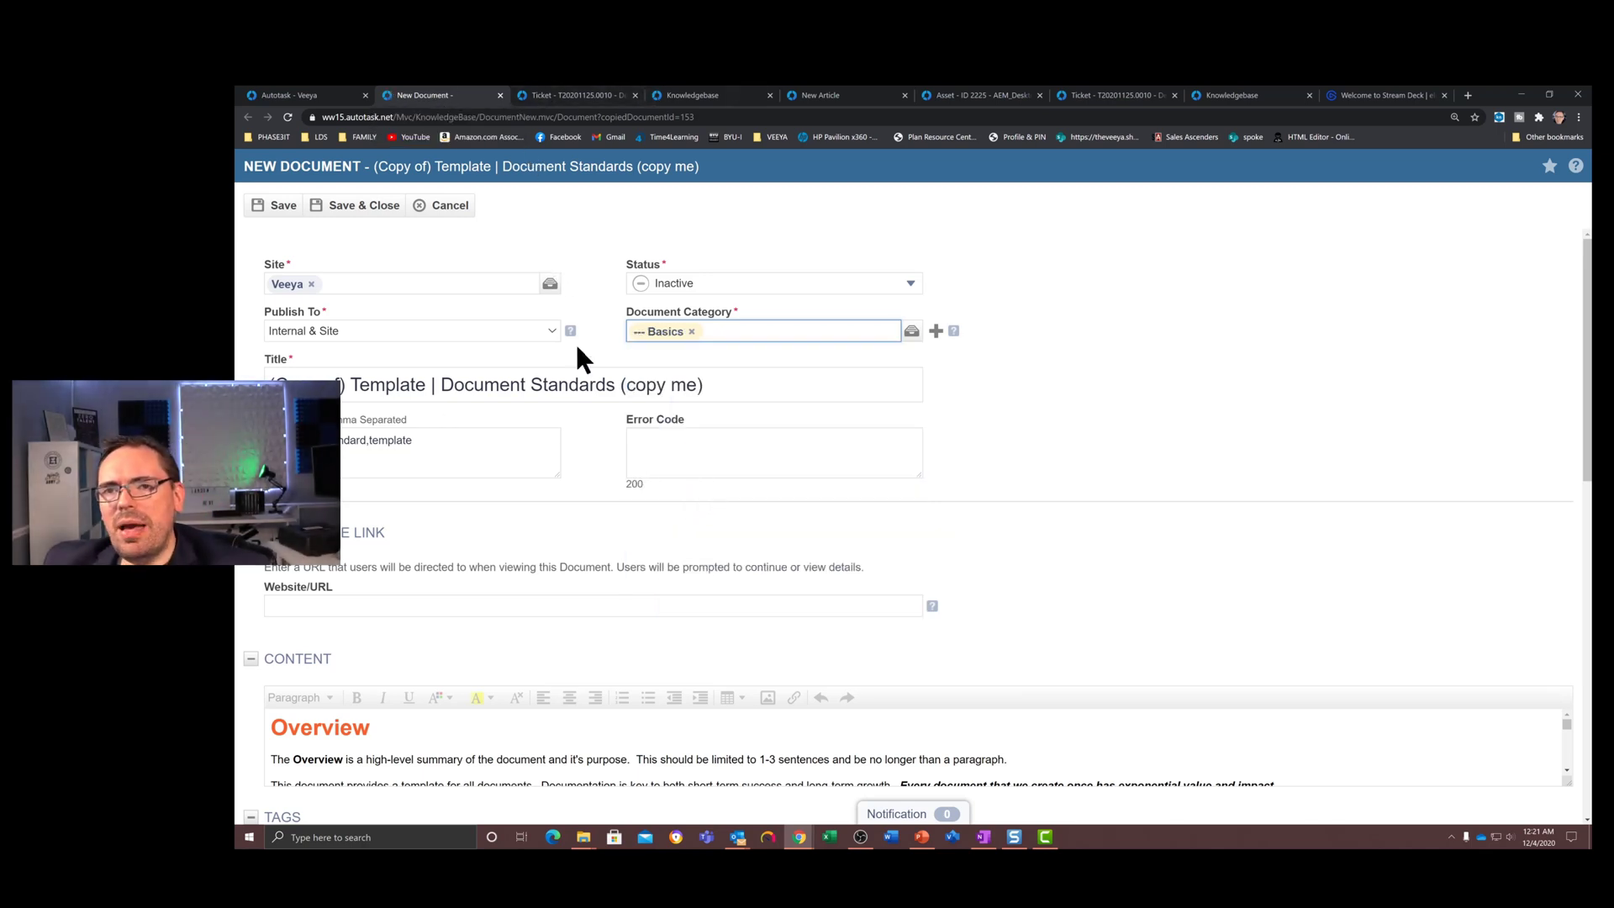
click(493, 441)
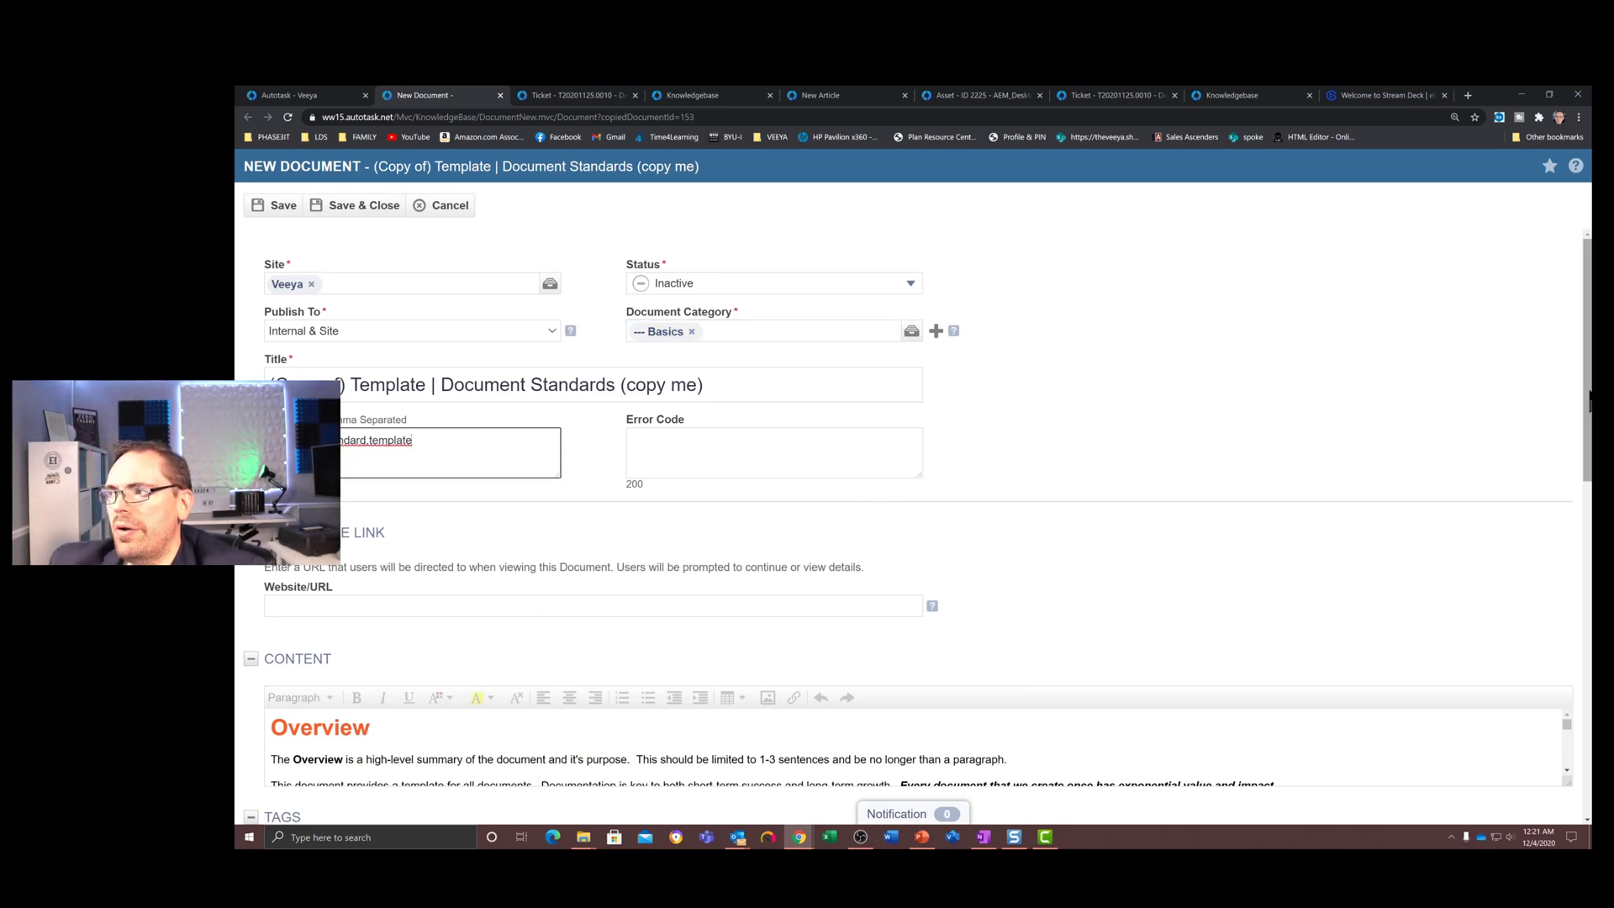
Replace the body text under the content's Overview heading with "This is another sample document for training." followed by a line break.
drag(1587, 409, 1587, 579)
click(583, 325)
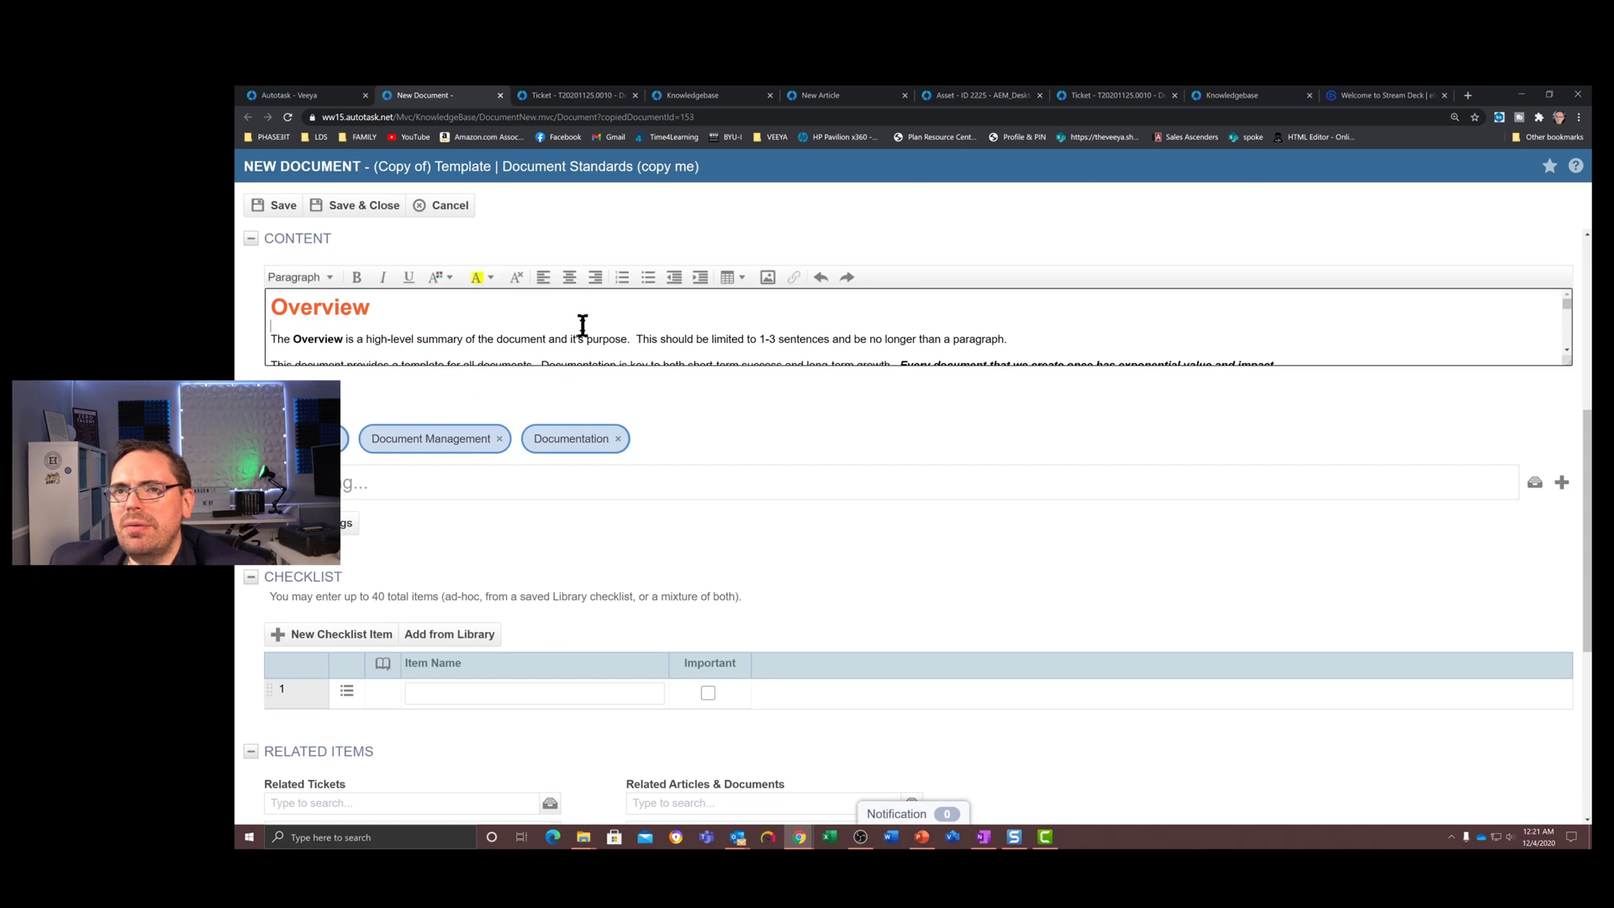
key(shift+Down)
key(shift+Down)
key(shift+Down)
key(shift+Down)
key(shift+Down)
key(shift+Down)
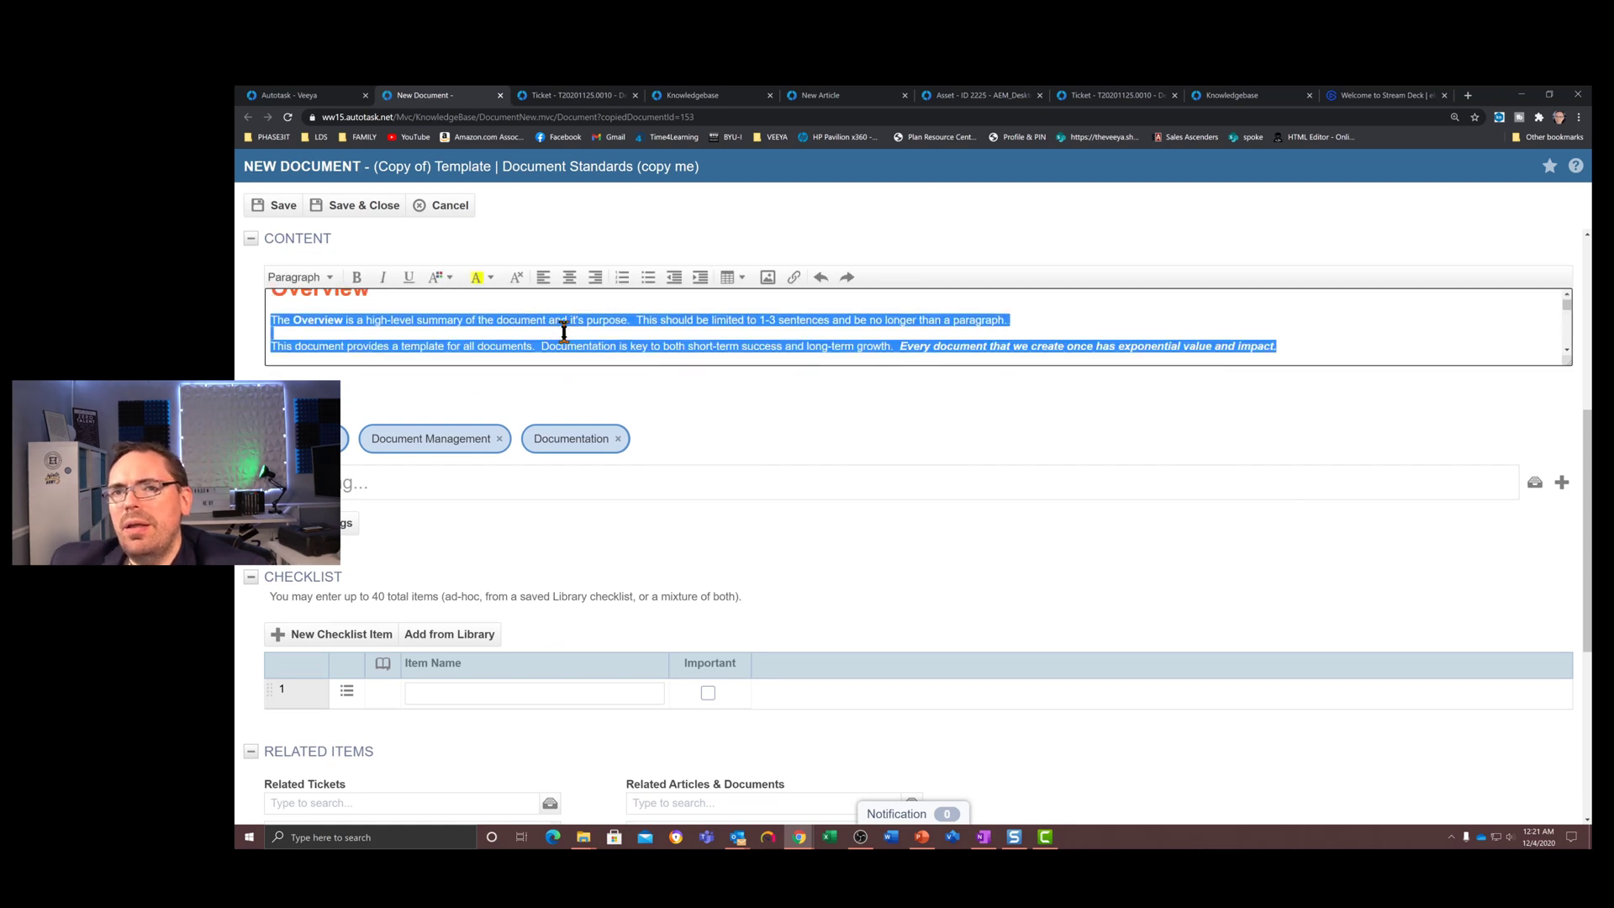
key(shift+Up)
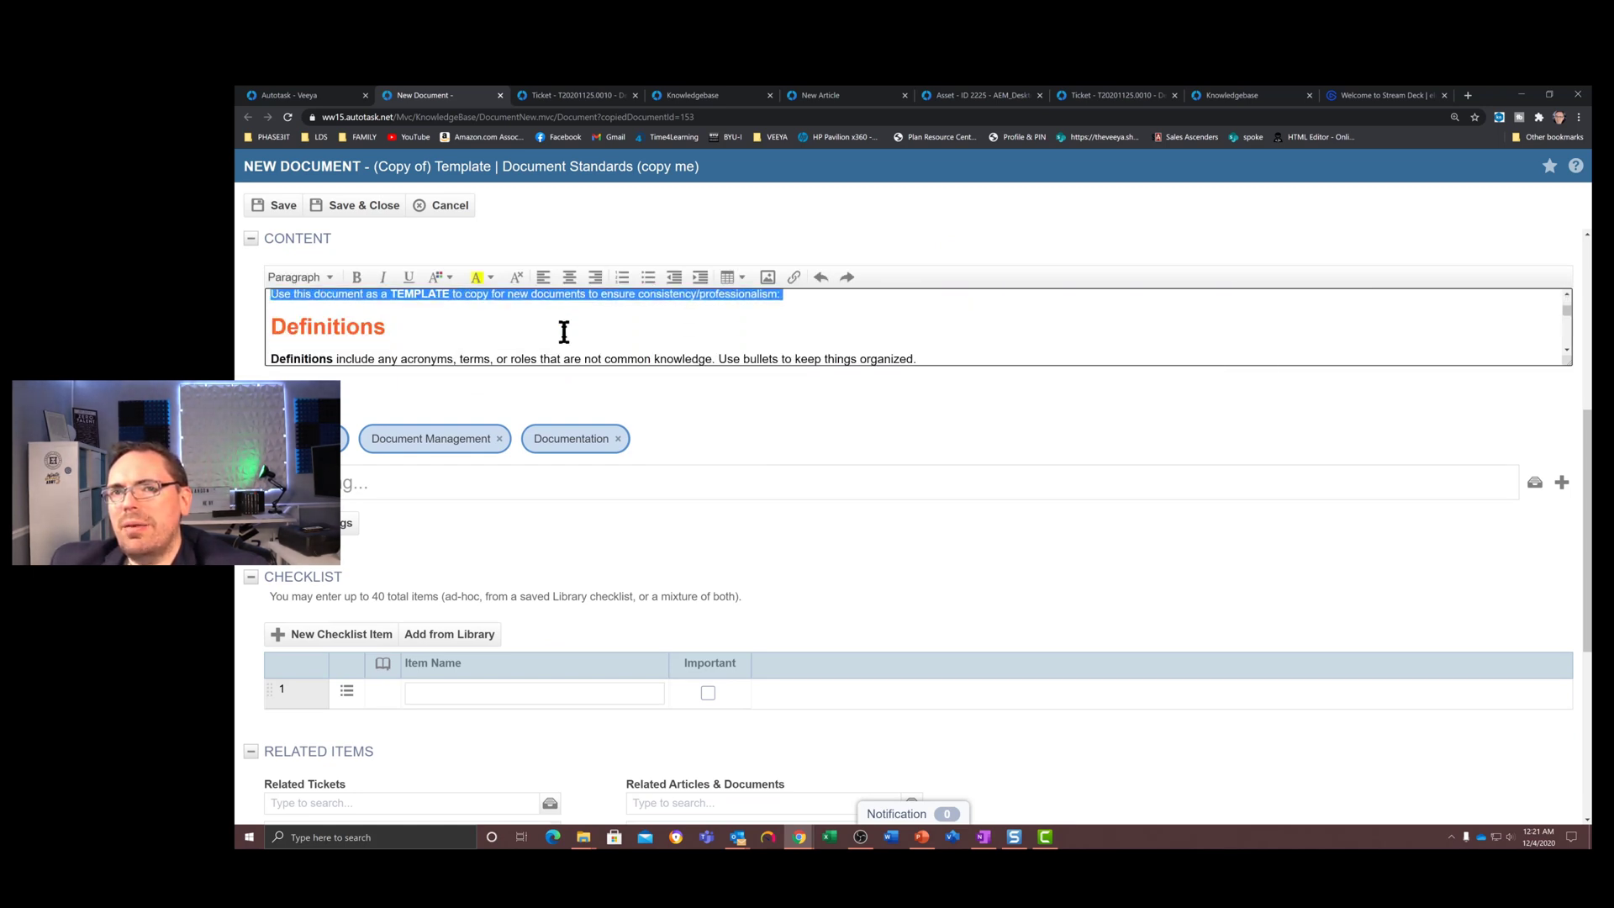
key(Delete)
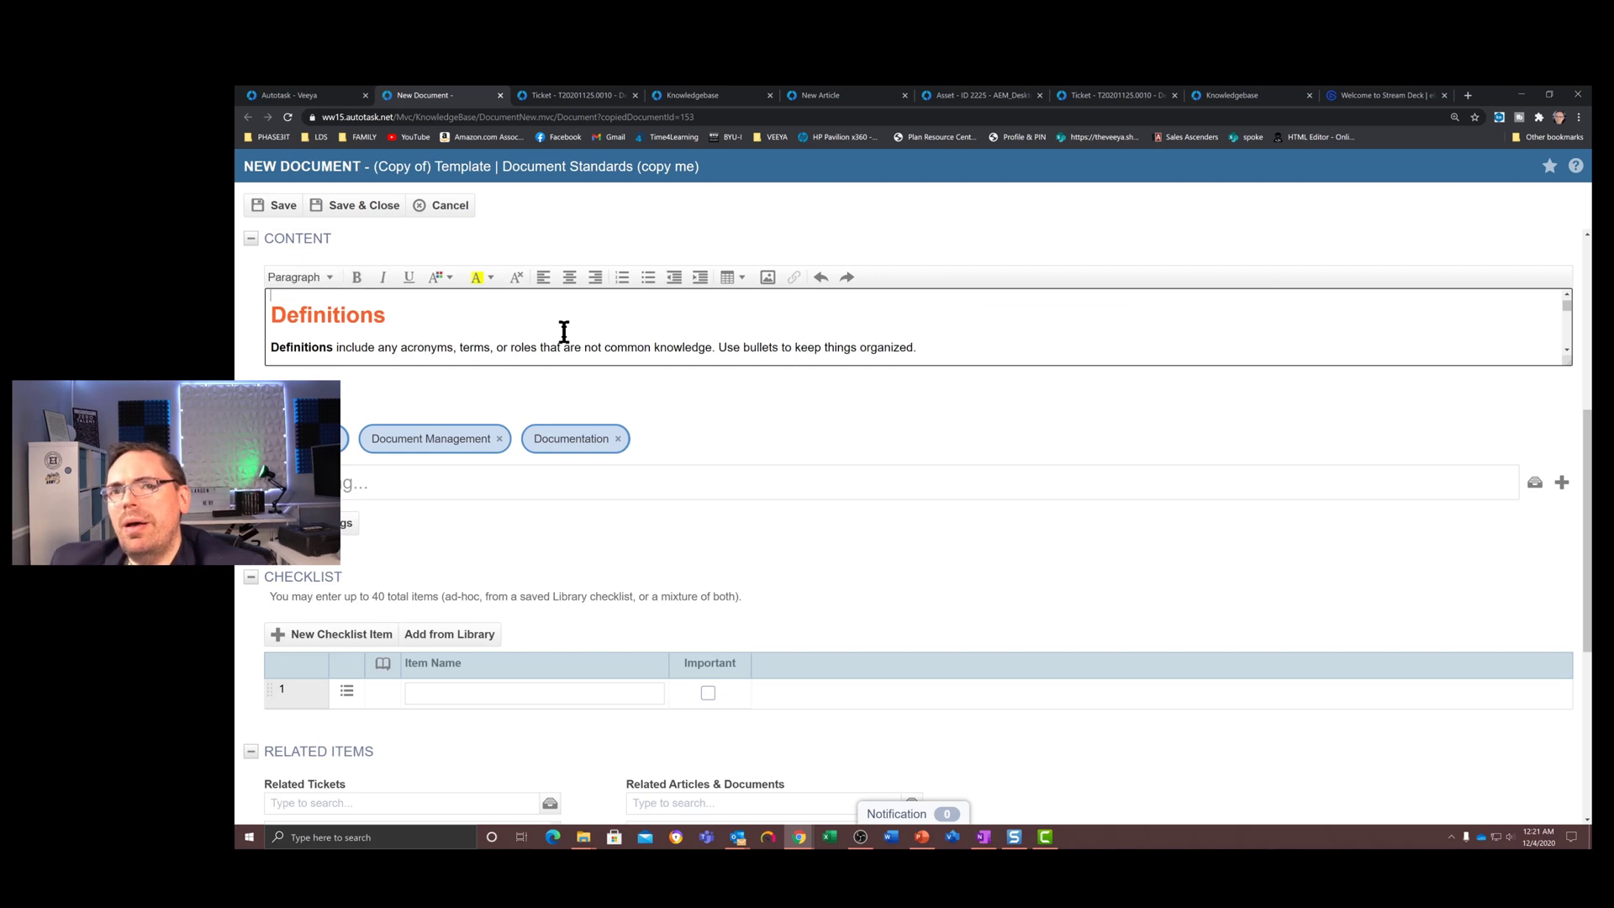
key(ctrl+z)
key(ctrl+z)
scroll(564, 332, down, 1)
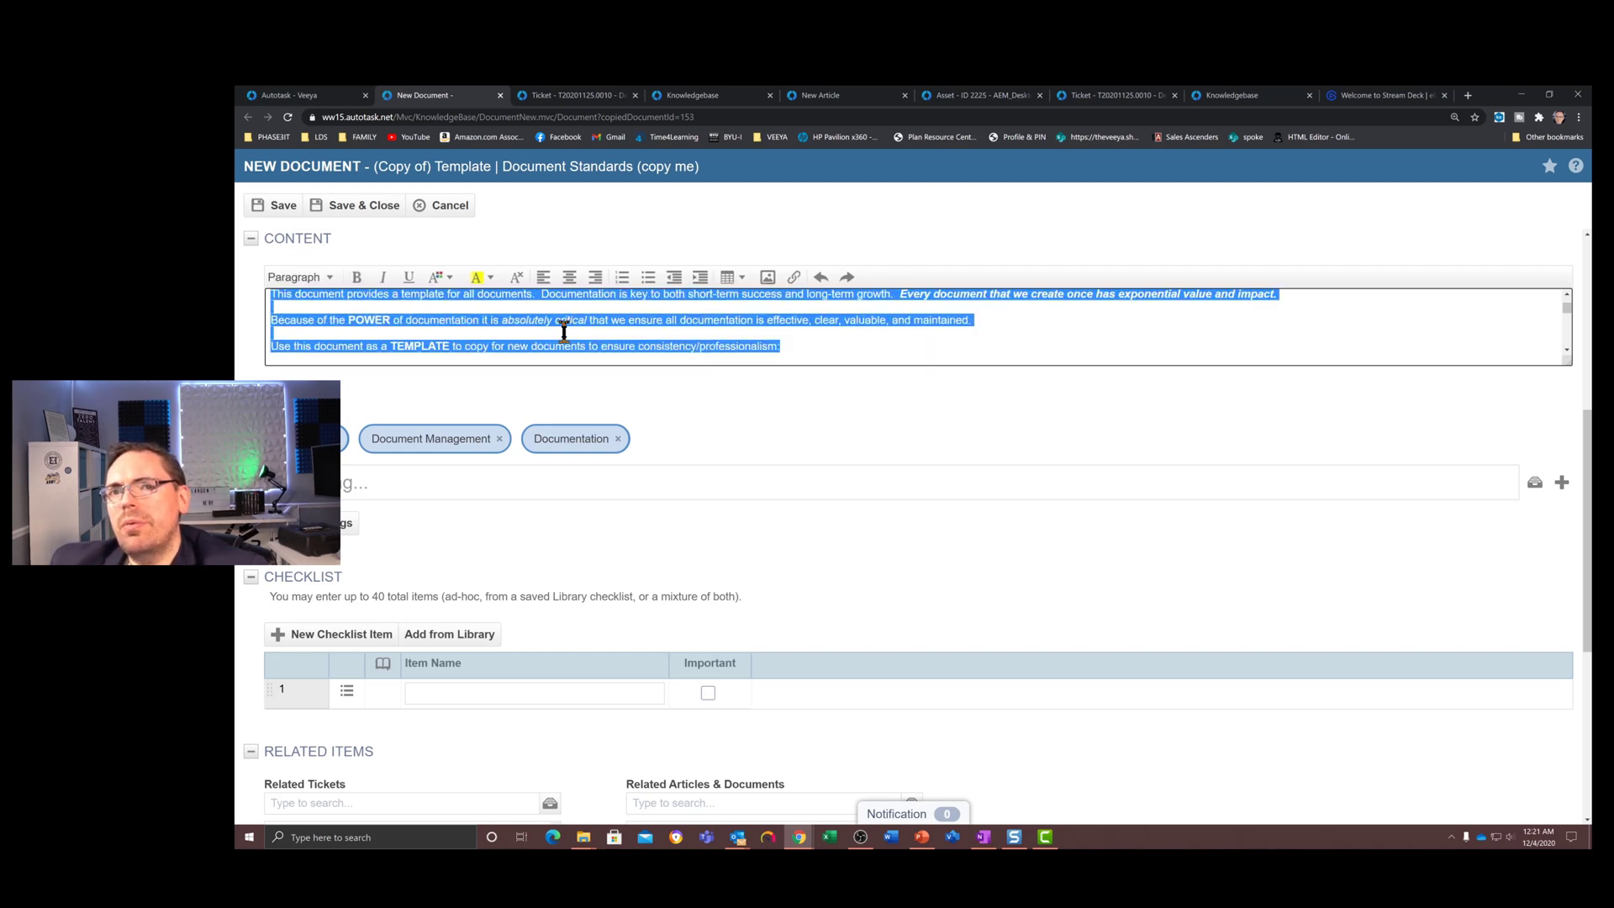
text(T)
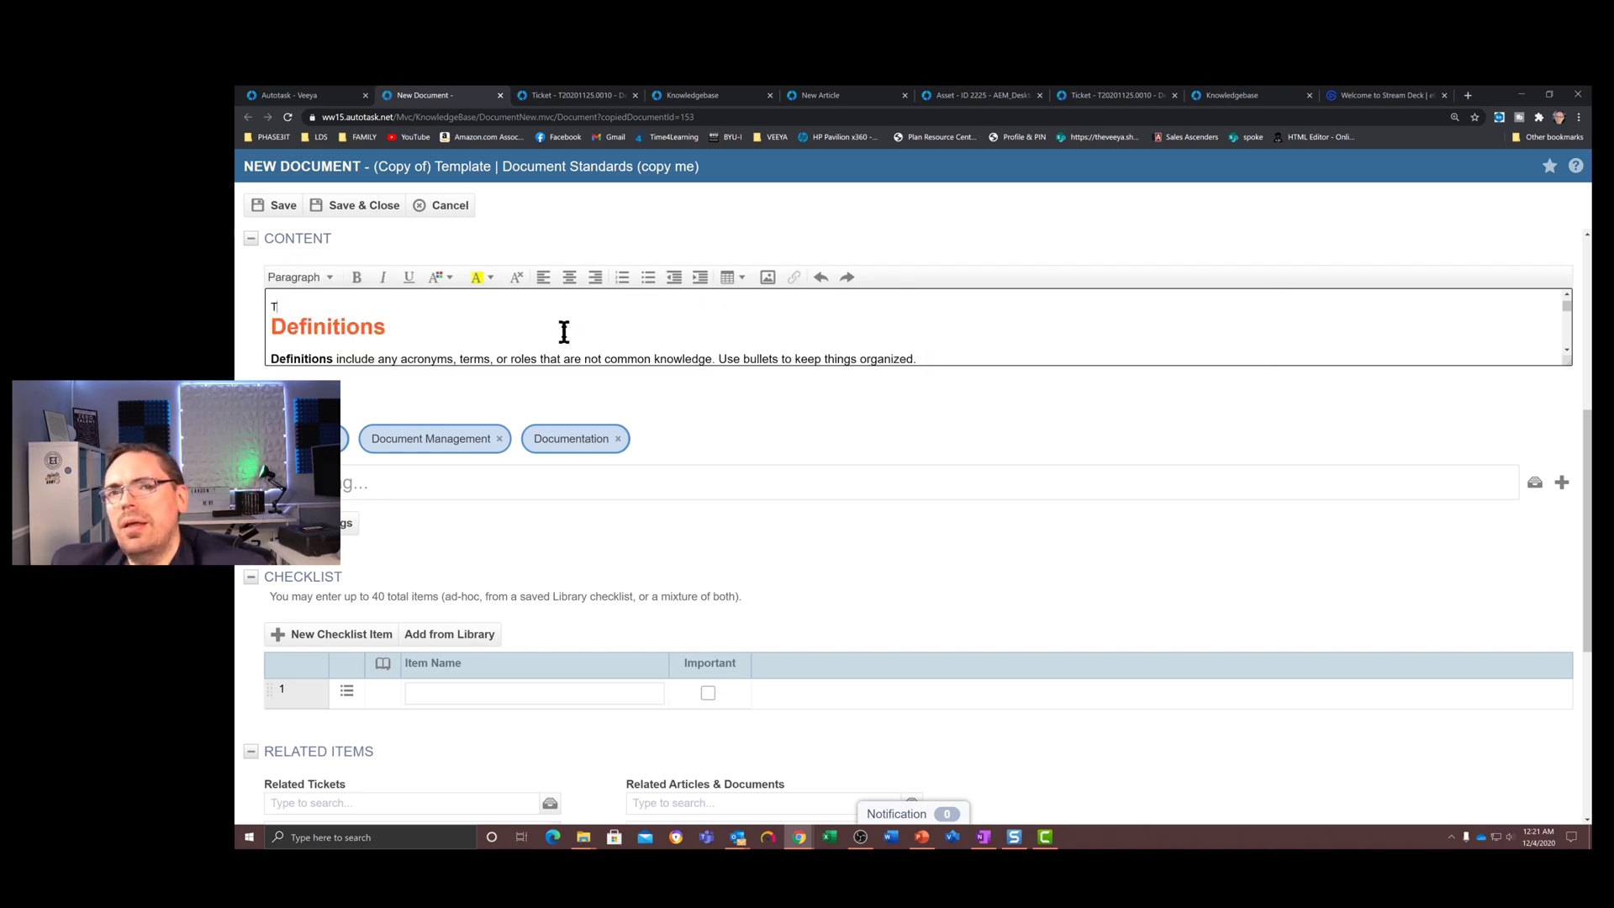
text(his is a )
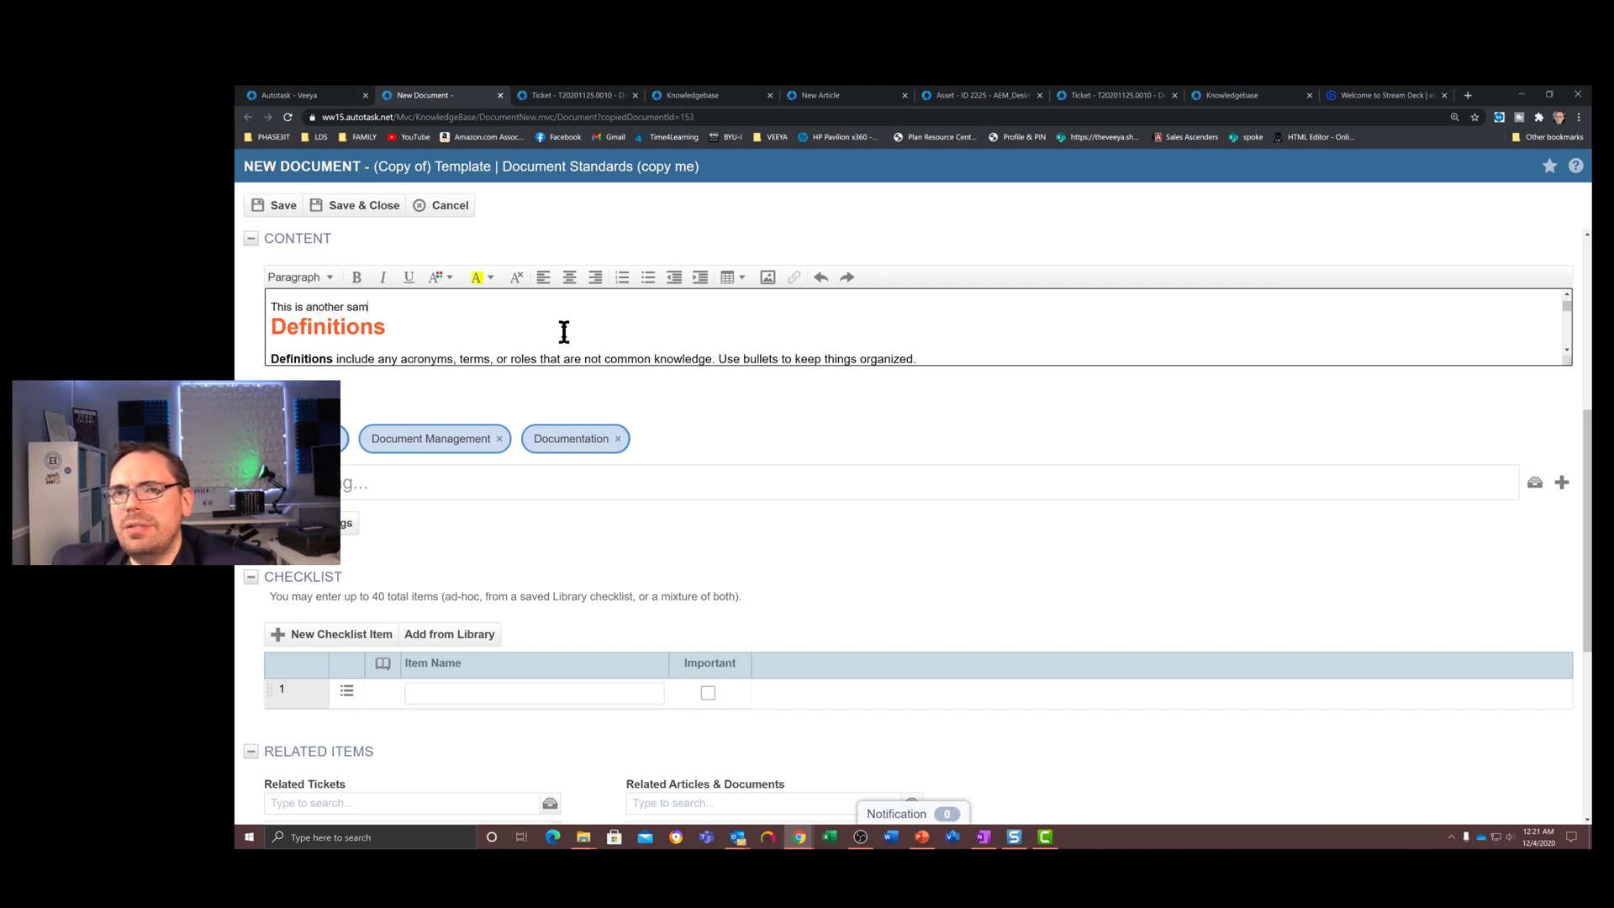
text(nother samo)
key(BackSpace)
text(ple document for training.)
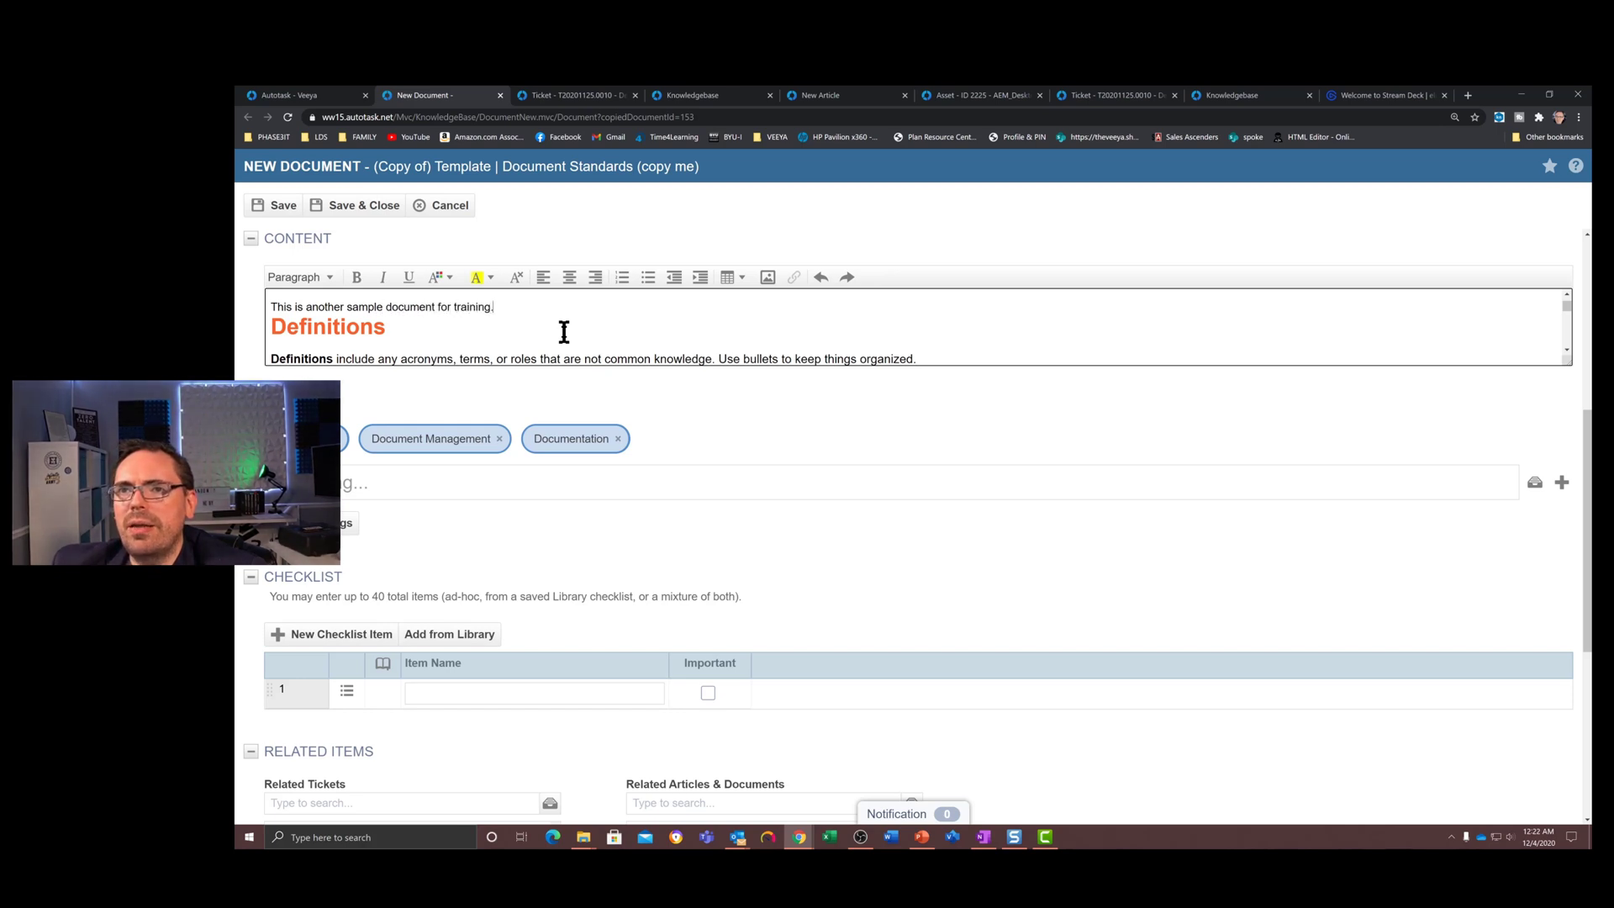
key(Return)
Delete the whole Definitions section, including its heading, bullets and screenshot, up to the Process (or Policy) heading.
key(Down)
key(Down)
key(Down)
key(Down)
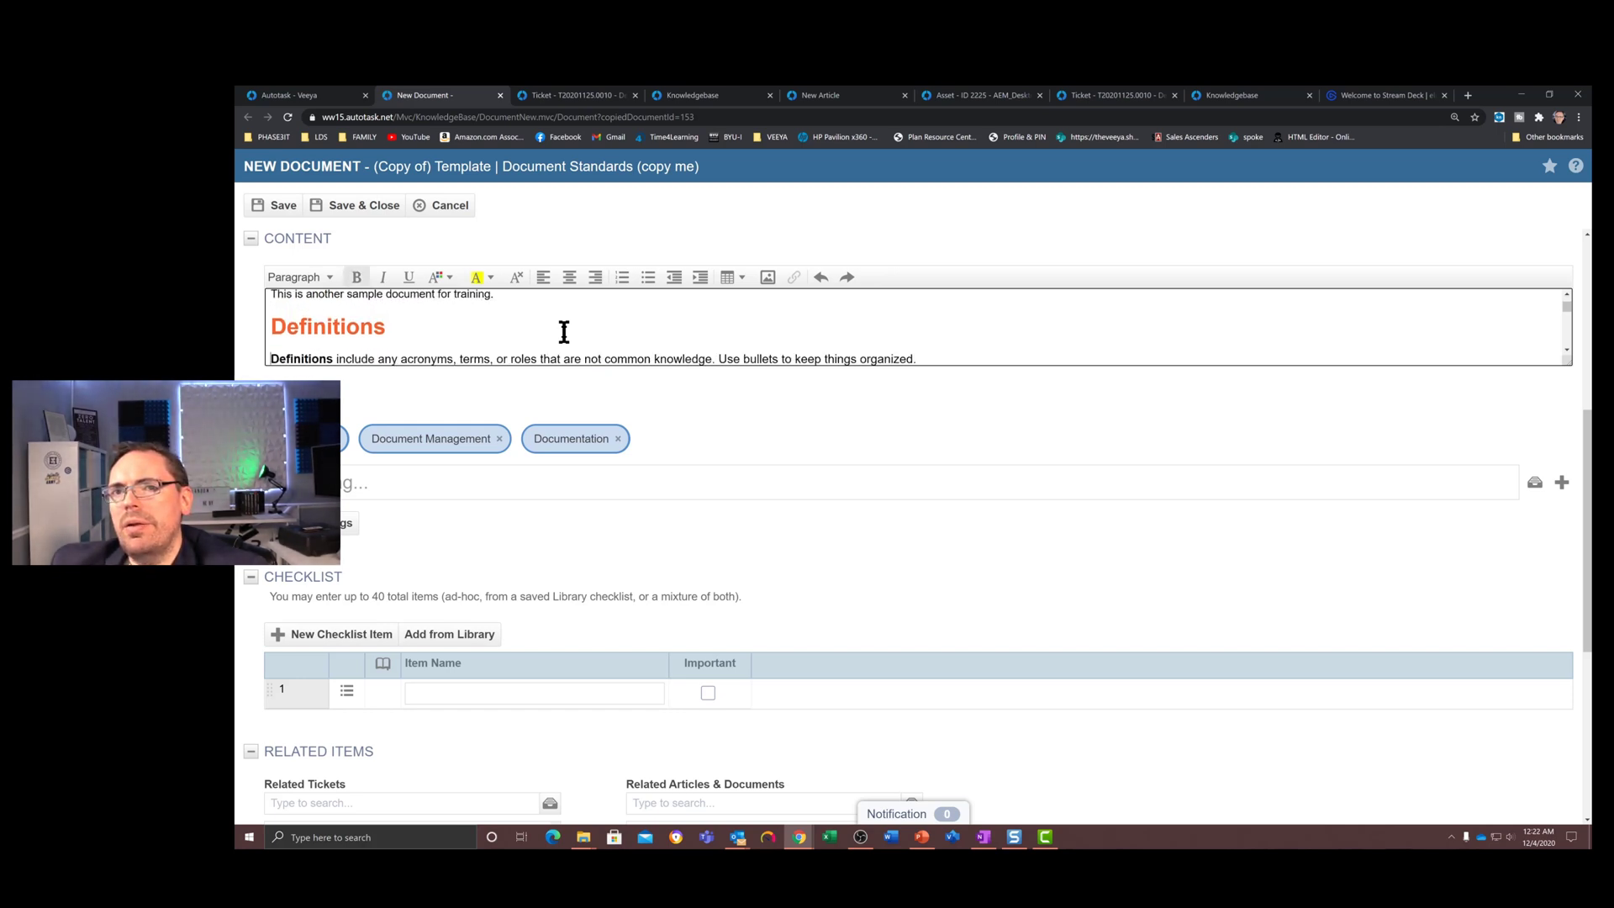
key(Up)
key(shift+Down)
key(shift+Down)
key(shift+Down)
key(shift+Down)
key(shift+Down)
key(shift+Down)
key(shift+Down)
key(shift+Down)
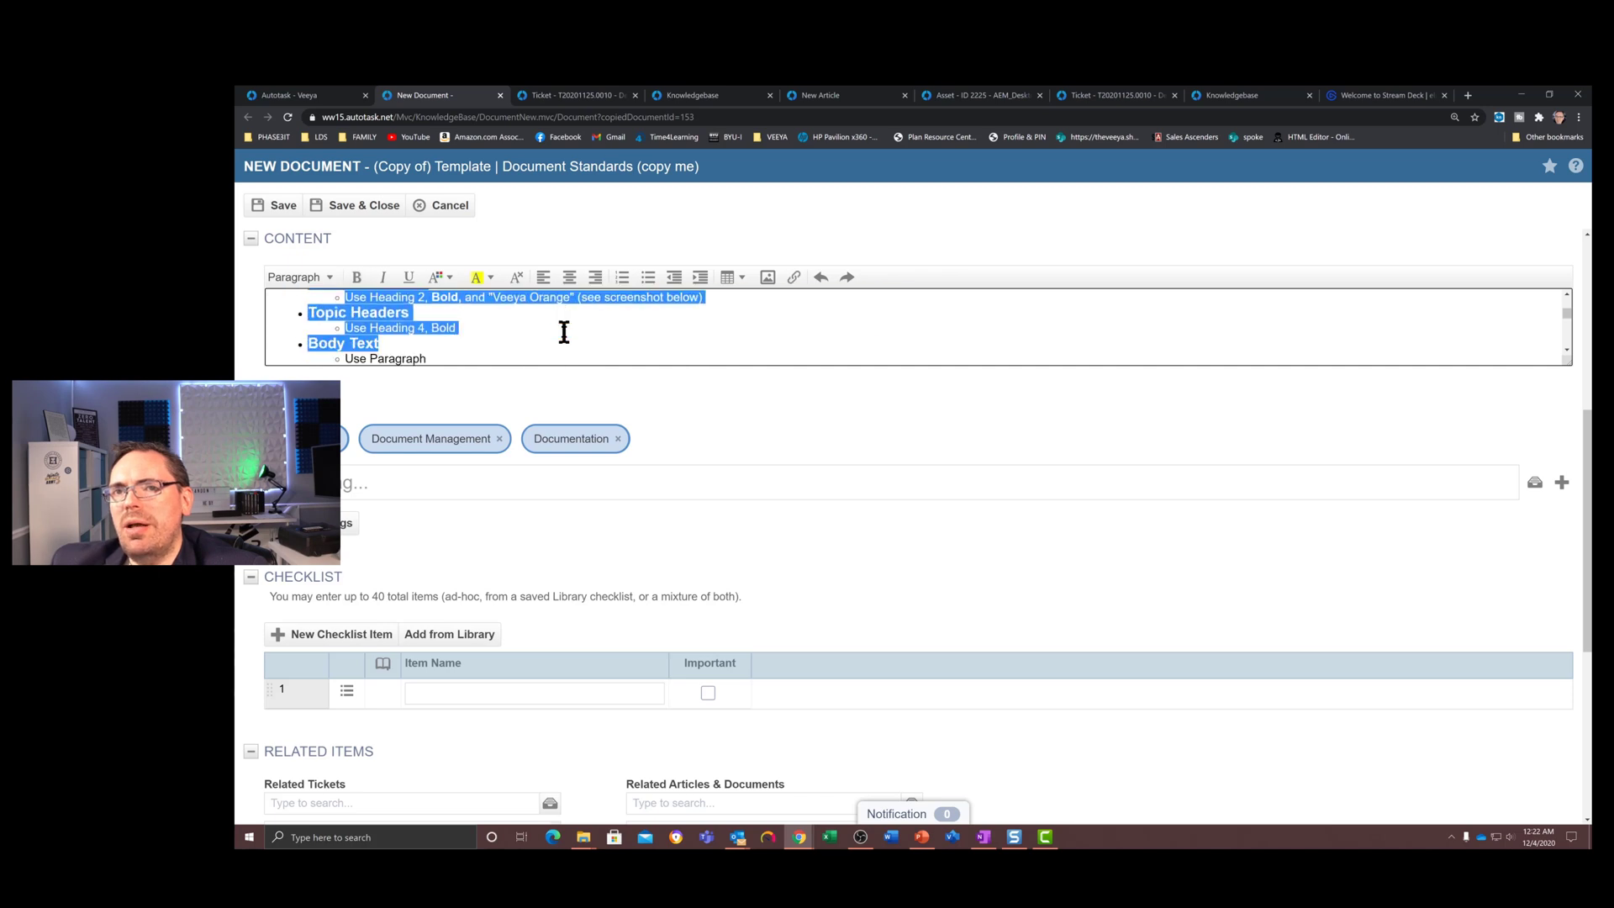
key(shift+Up)
key(shift+Up)
key(shift+Down)
key(shift+Up)
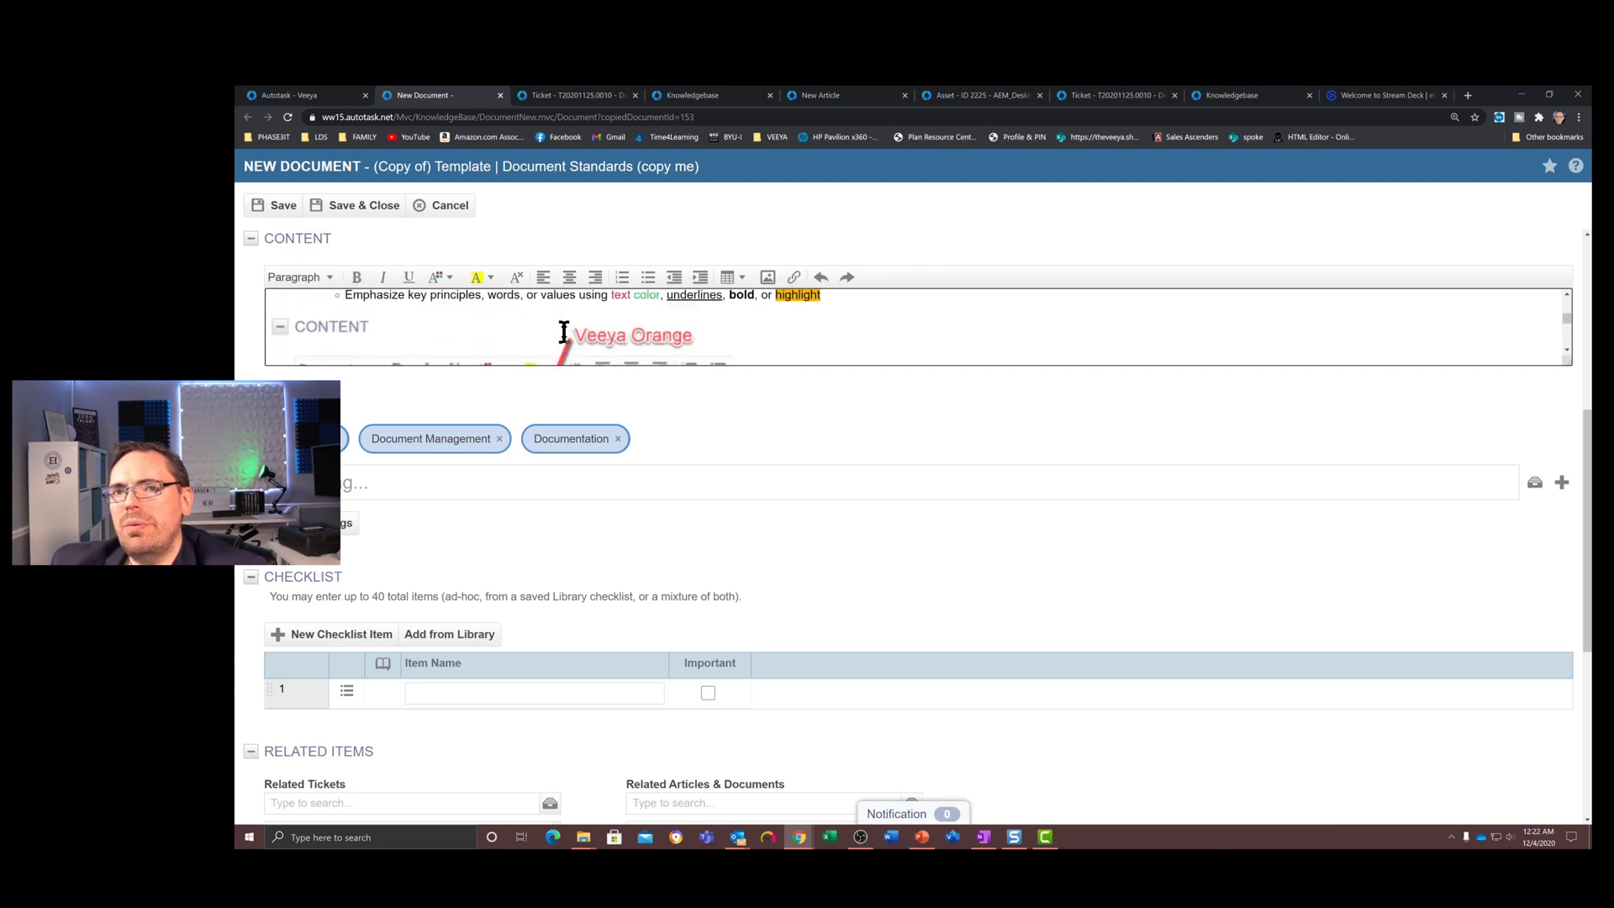
key(shift+Up)
key(shift+Up)
key(shift+Up)
key(shift+Up)
key(shift+Up)
key(shift+Up)
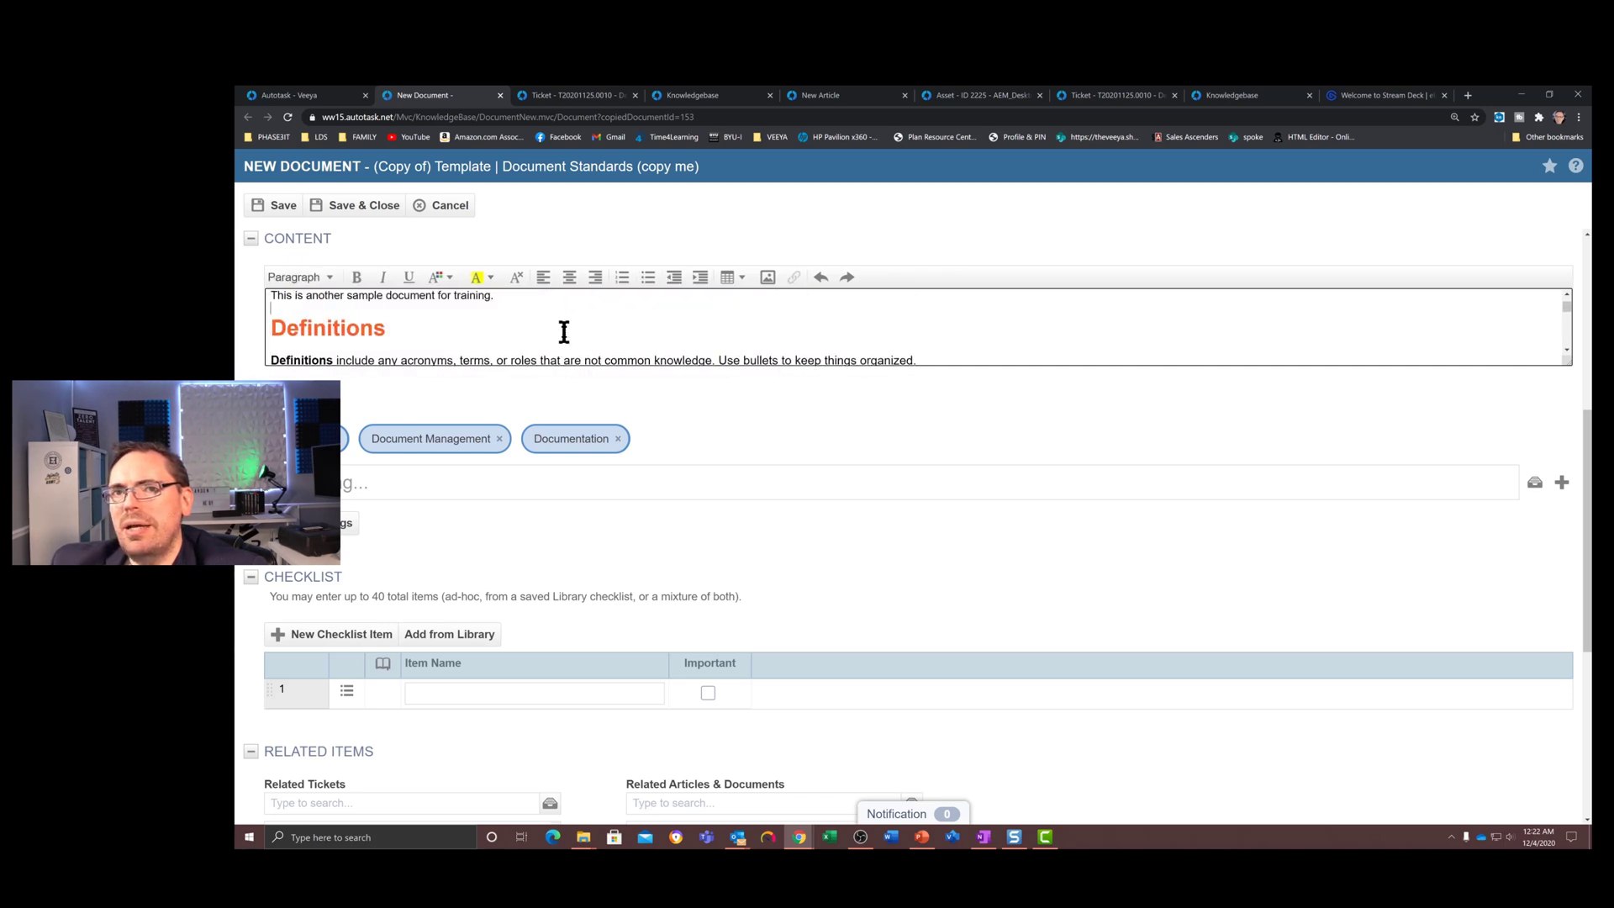
key(shift+Down)
key(shift+Down)
key(shift+Down)
key(shift+Down)
key(shift+Down)
key(shift+Down)
key(shift+Down)
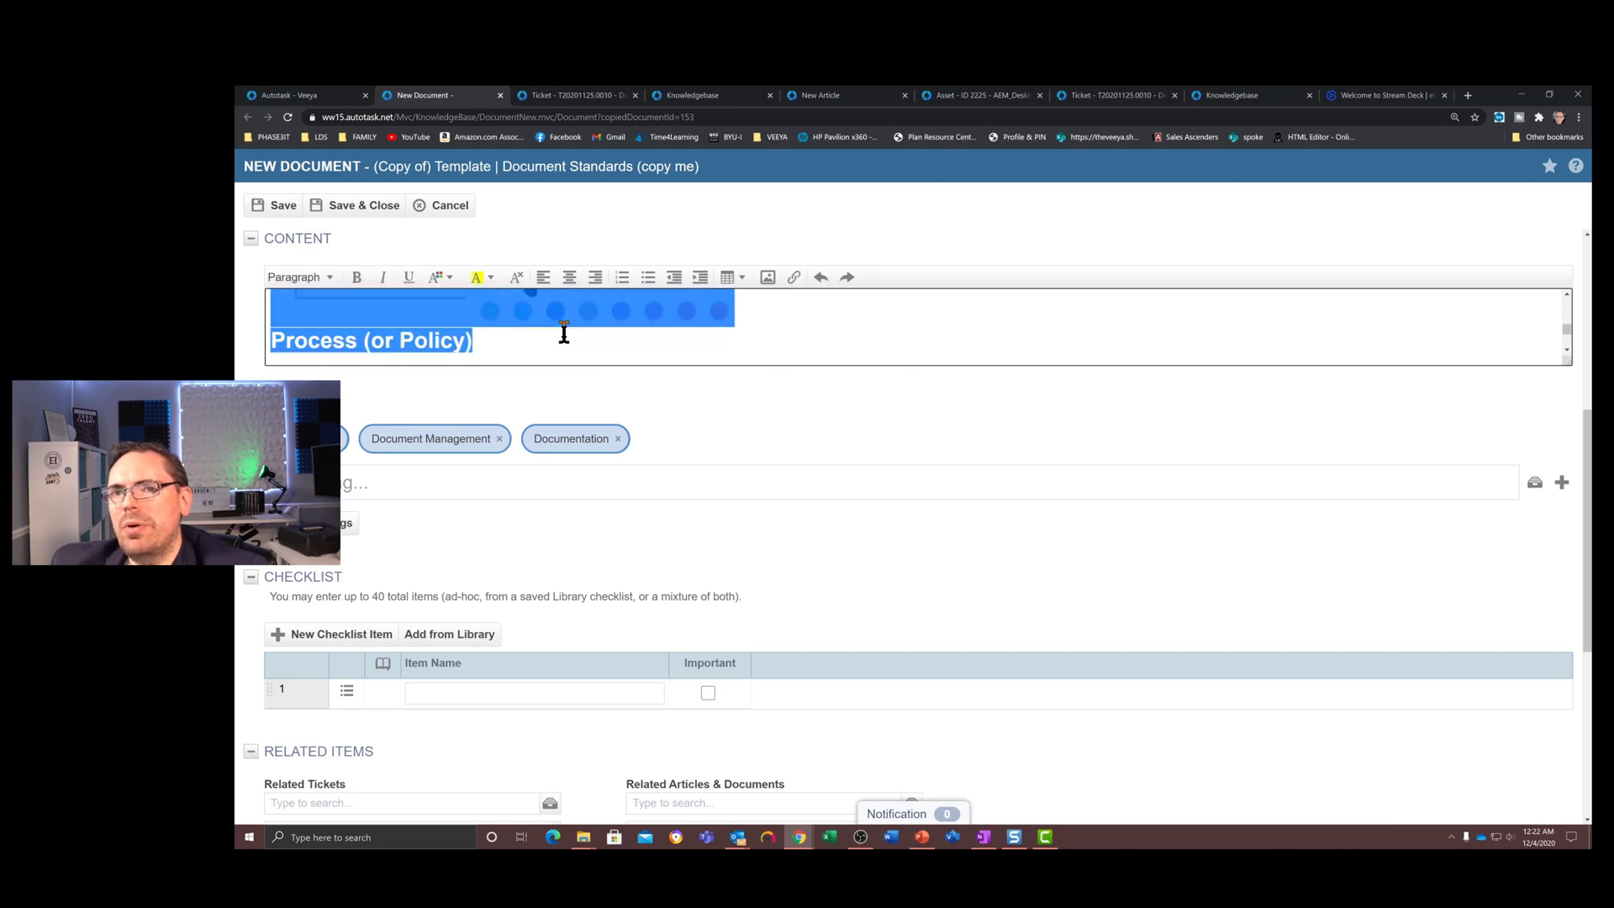
key(shift+Up)
key(shift+Up)
key(shift+Up)
key(shift+Down)
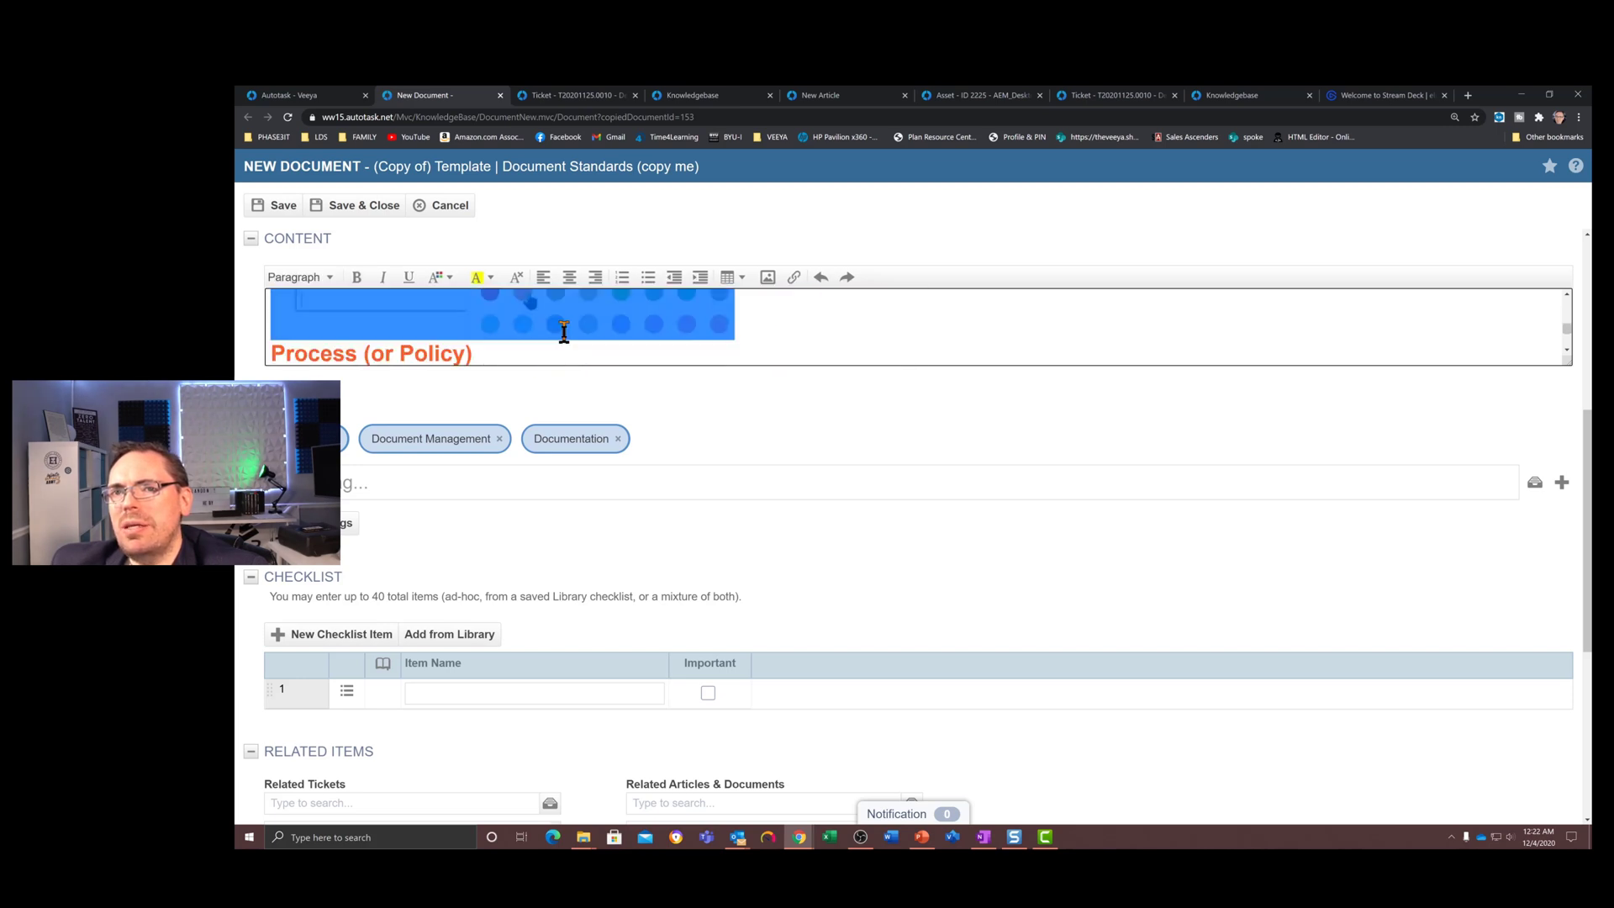
key(Delete)
scroll(564, 332, up, 2)
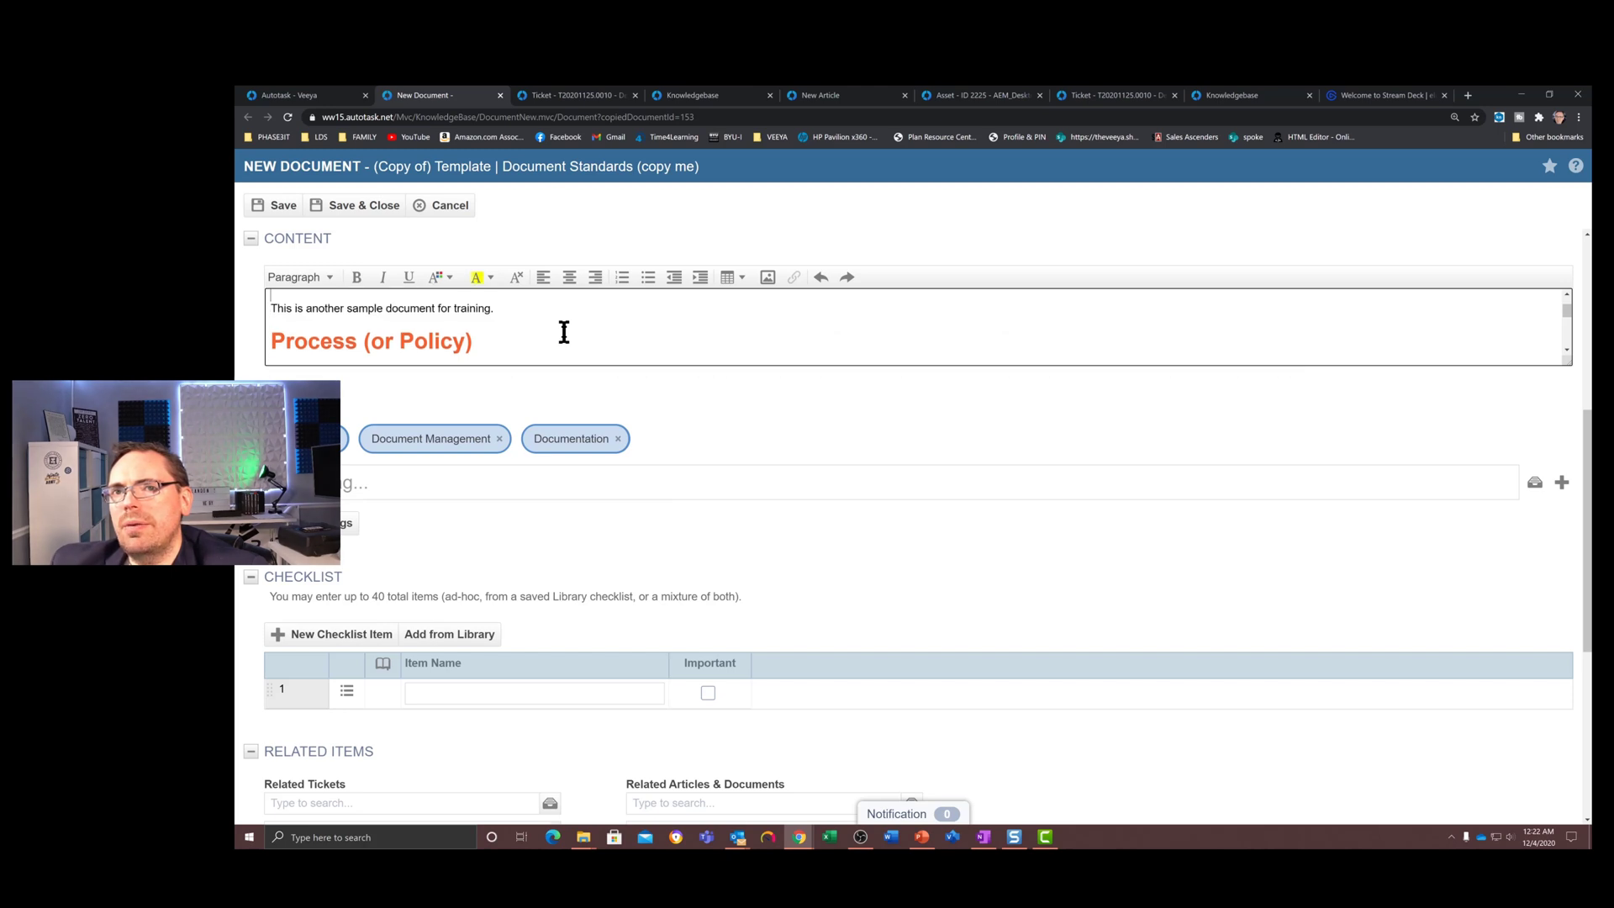
Replace the template paragraph and numbered list under the Process (or Policy) heading with "This is another sample" followed by a line break.
key(Down)
key(Down)
key(shift+Down)
key(shift+Down)
key(shift+Down)
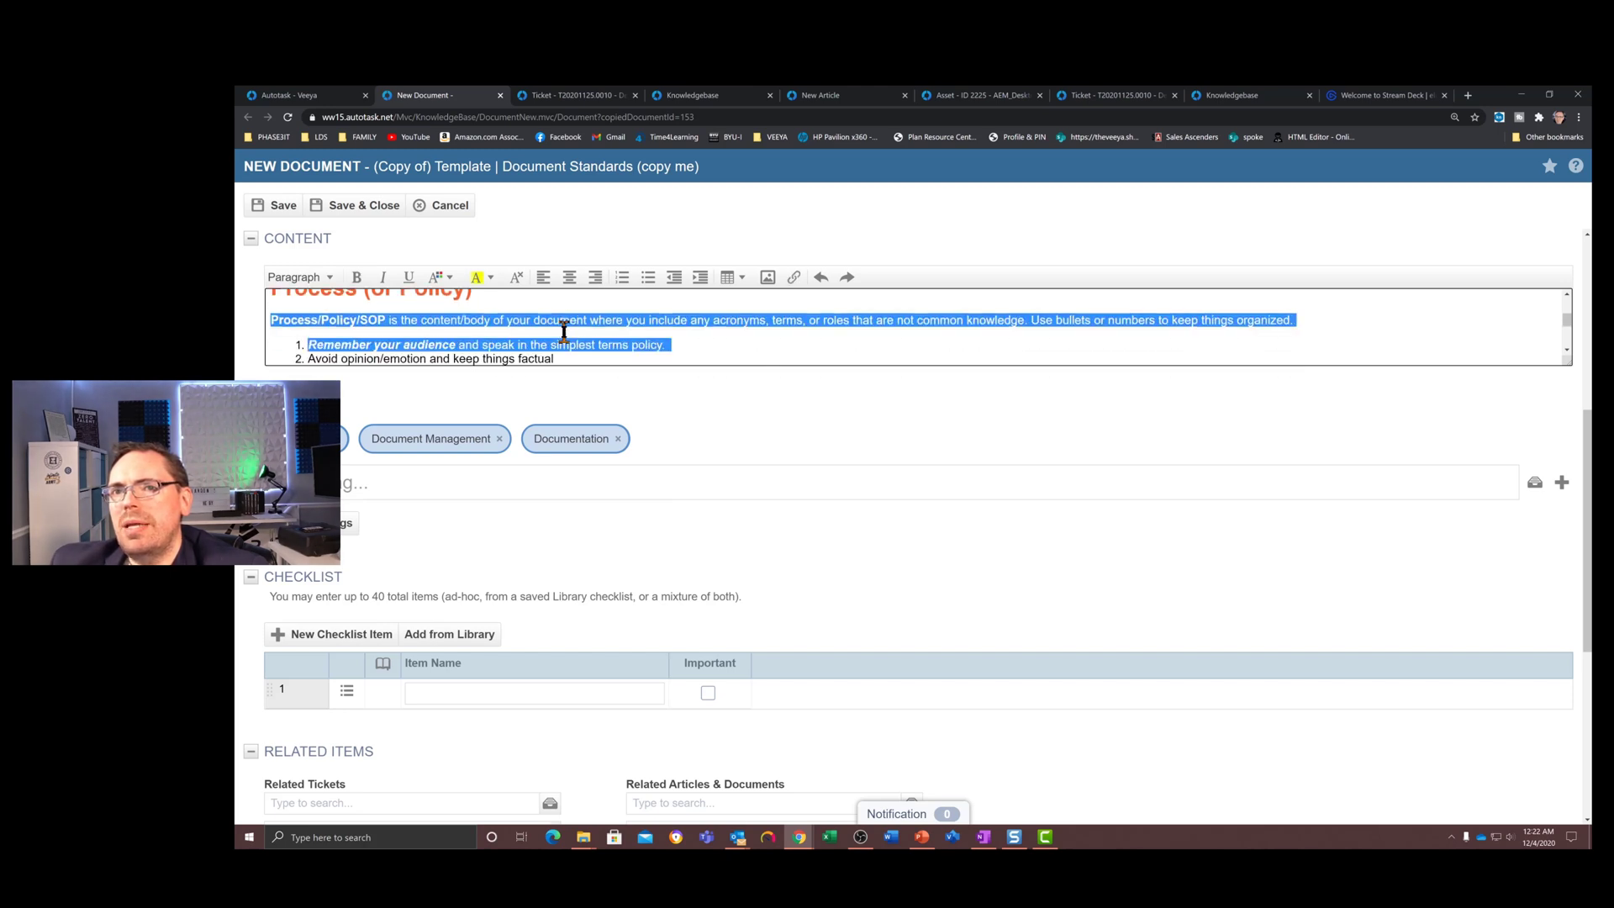
key(shift+Down)
key(shift+Down)
key(shift+Down)
key(shift+Down)
key(shift+Up)
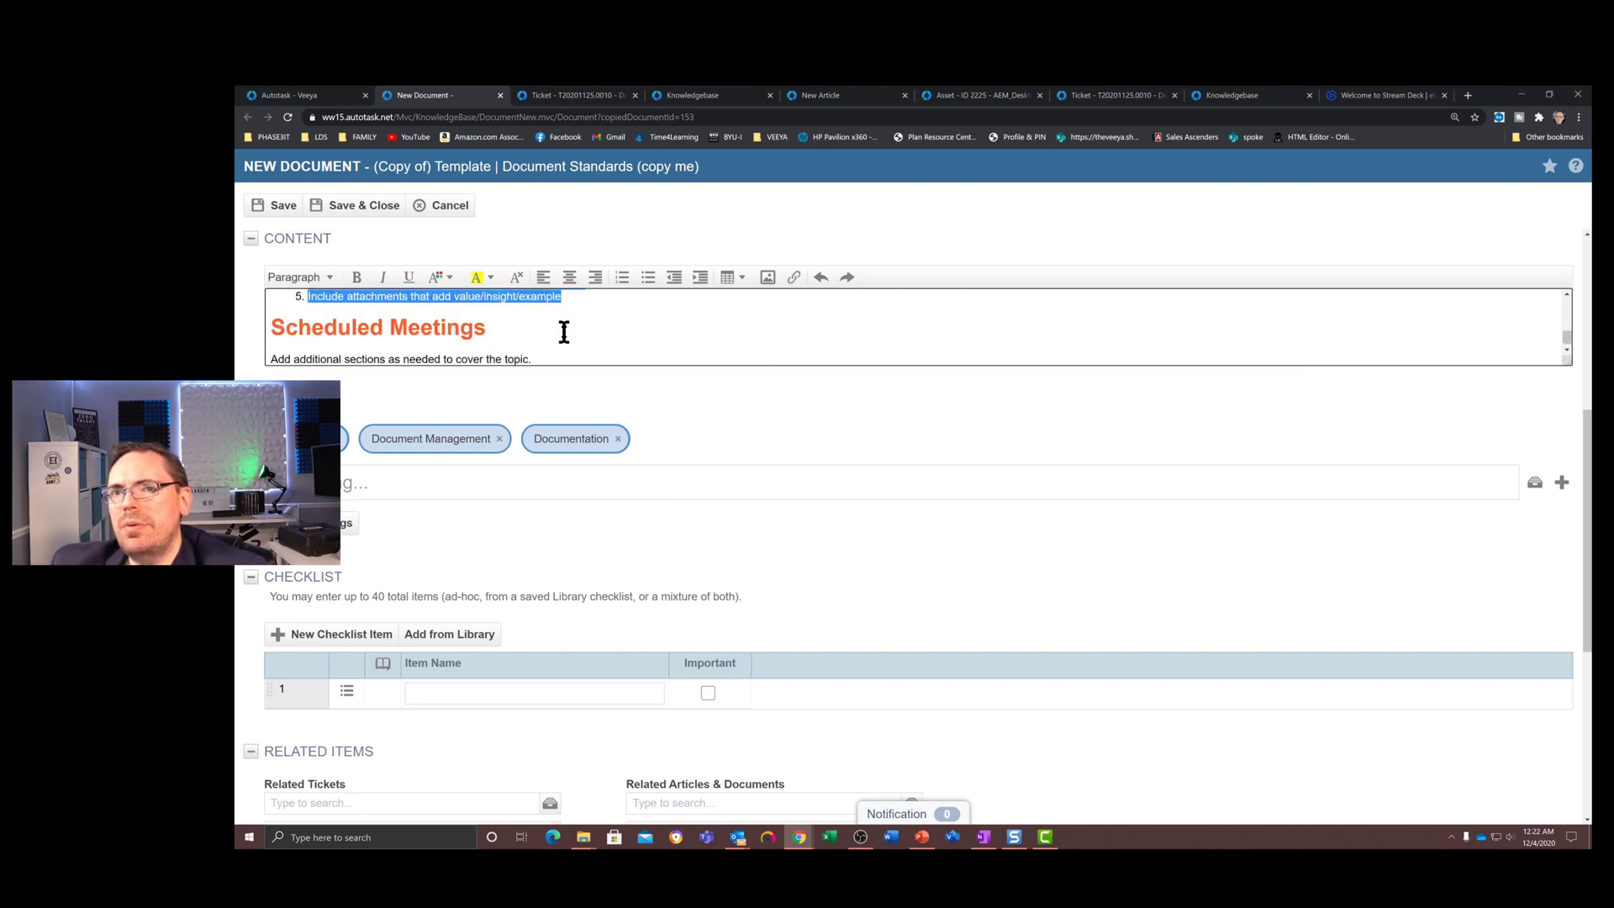
key(Delete)
key(ctrl+z)
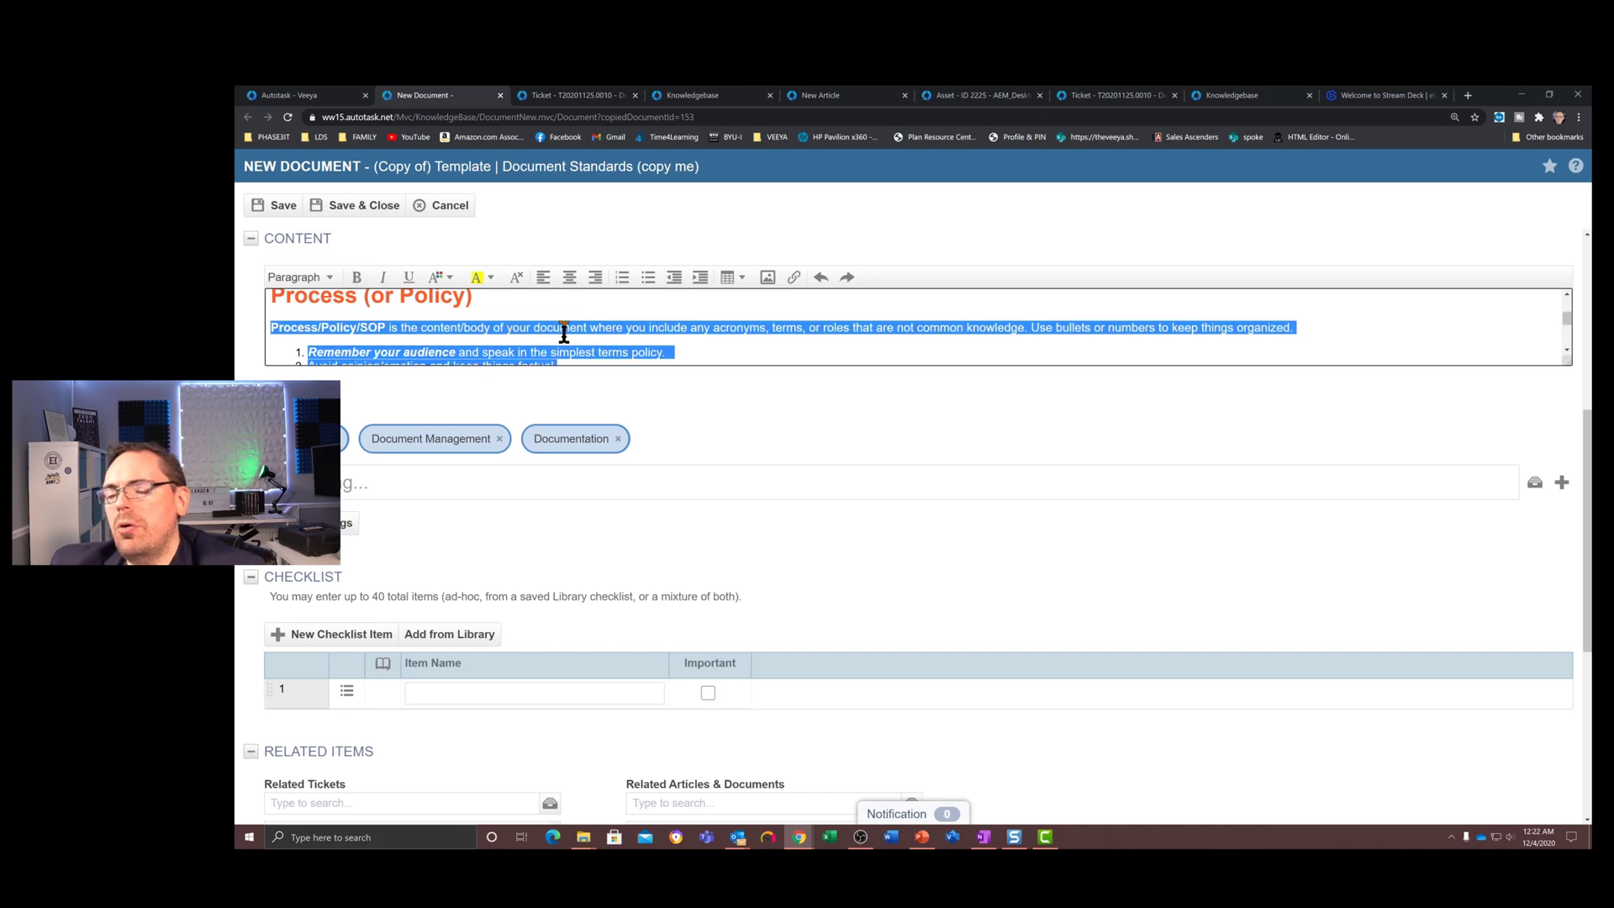
text(T)
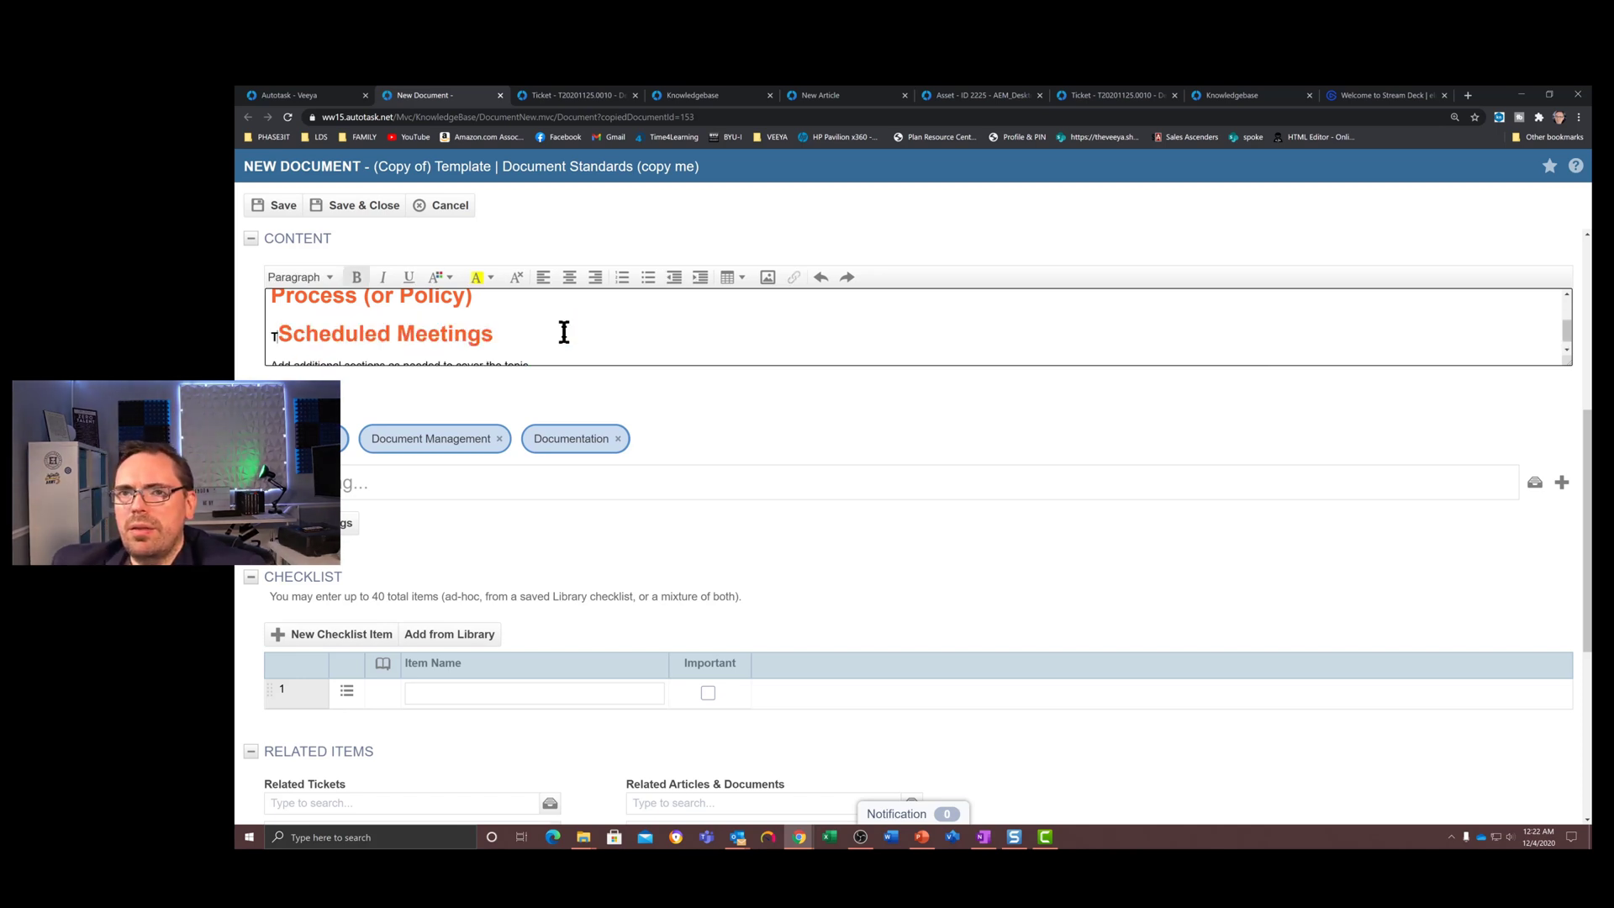
text(his is )
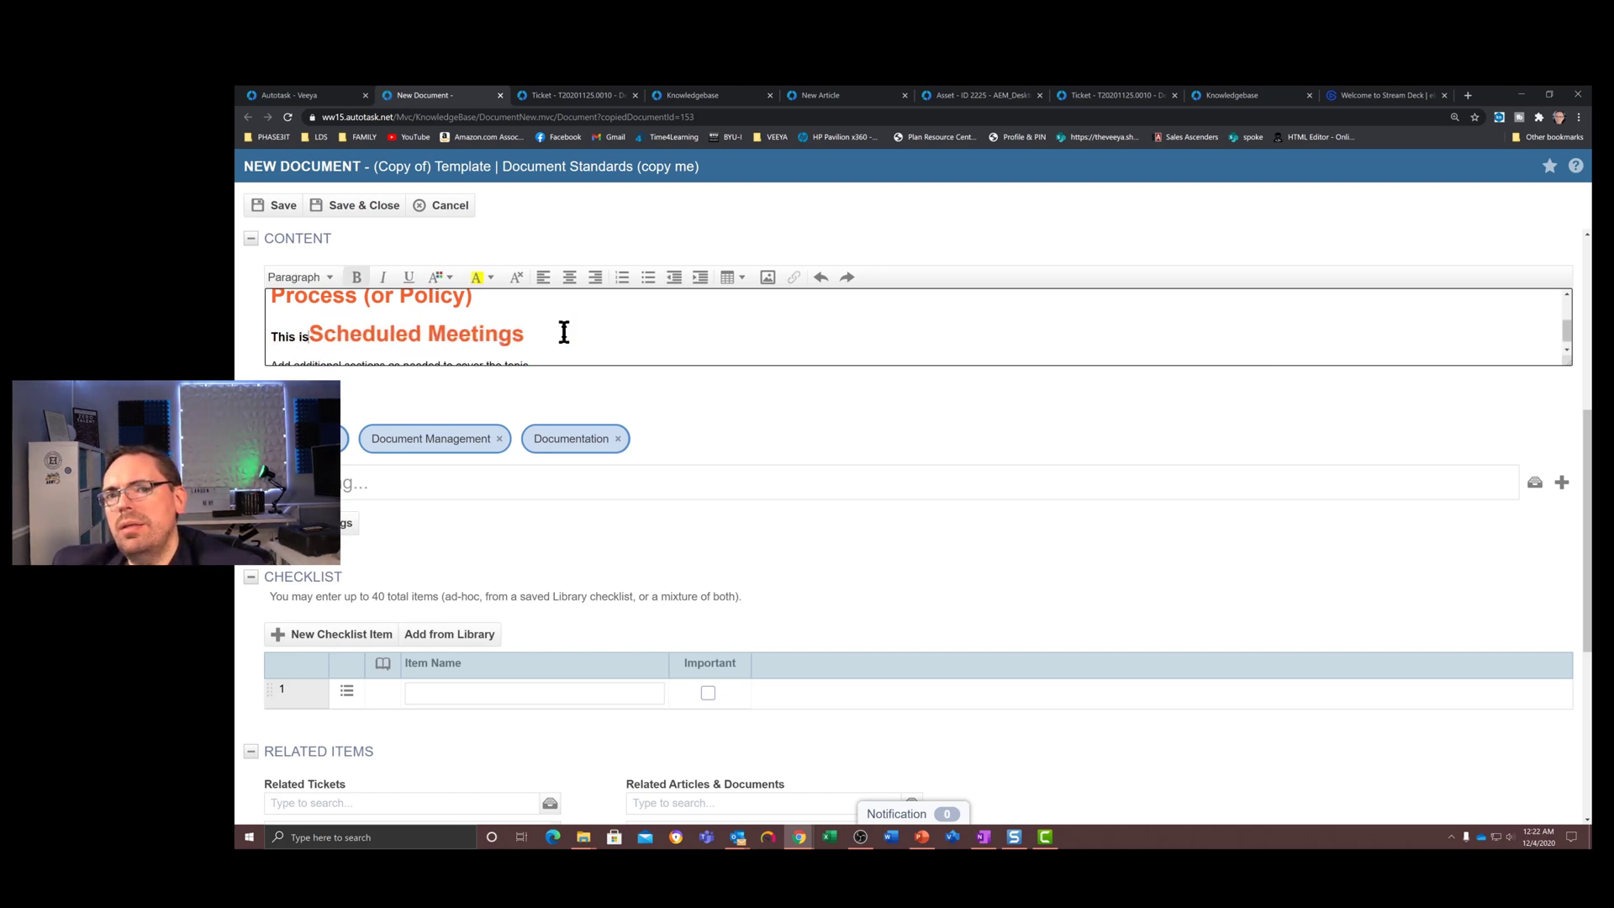
text(another samp)
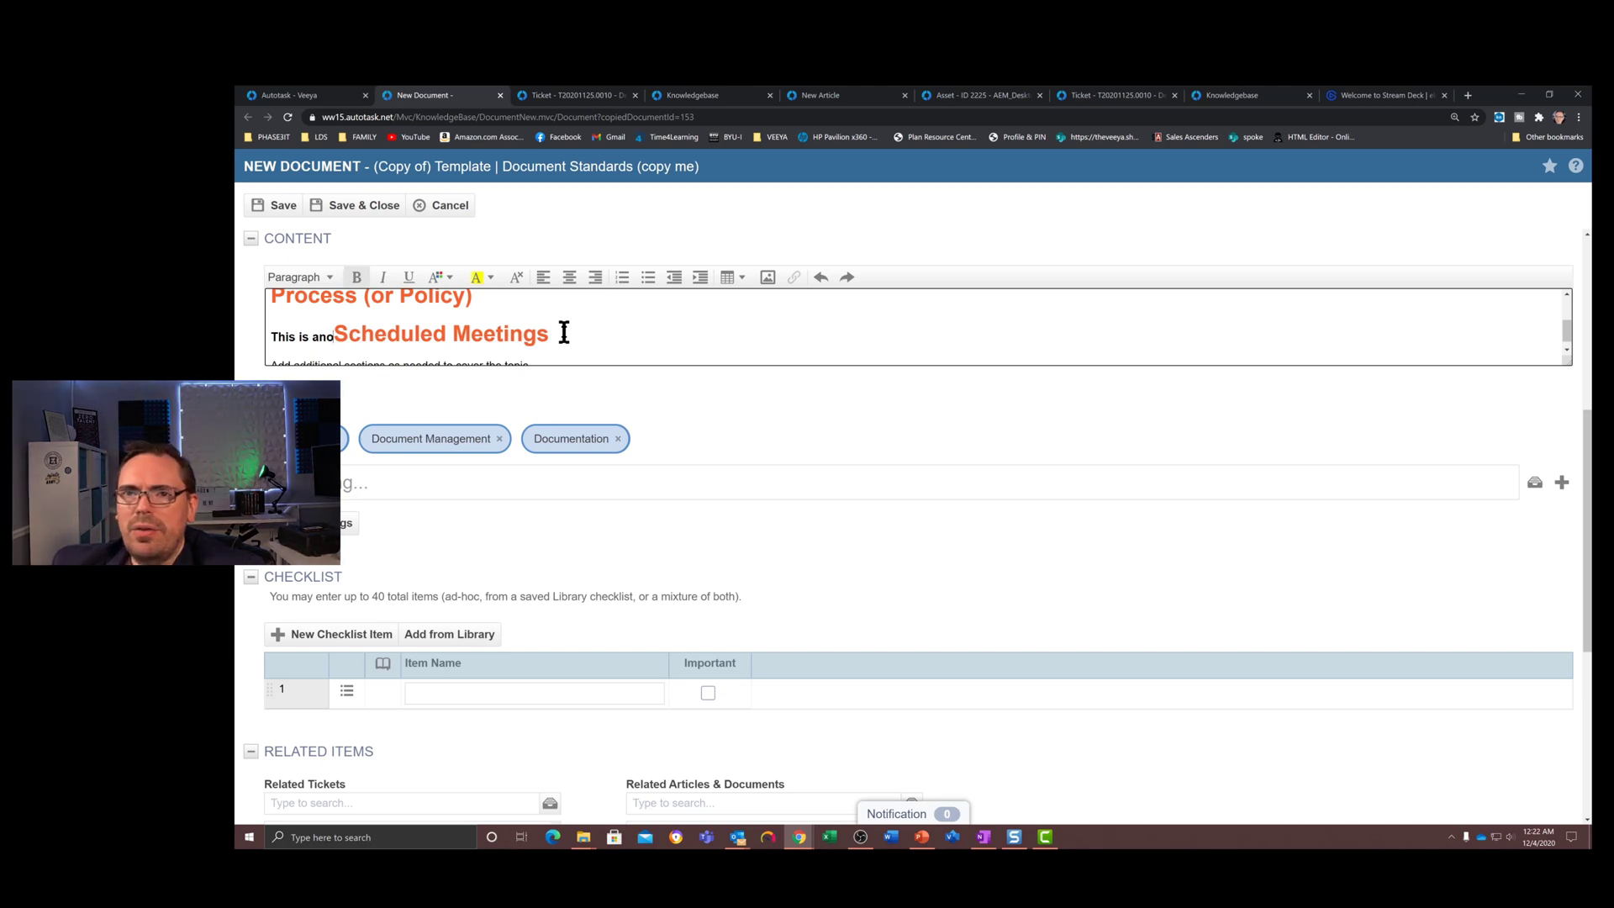
text(le)
key(Return)
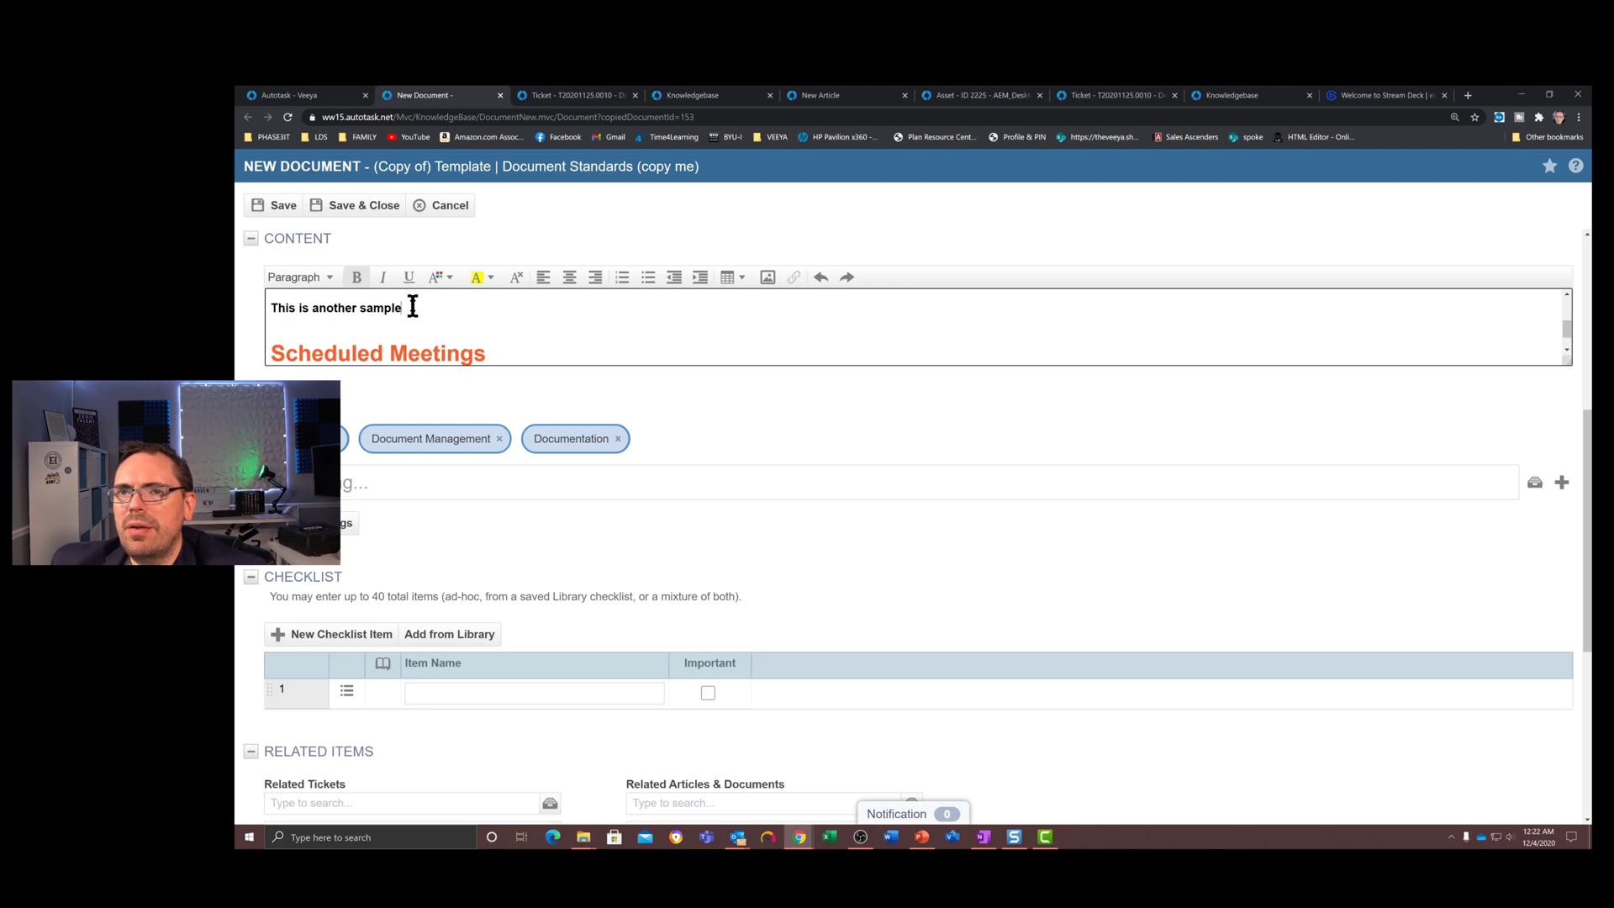
Color the "This is another sample" line dark red and turn it into a numbered list item.
drag(409, 307, 230, 310)
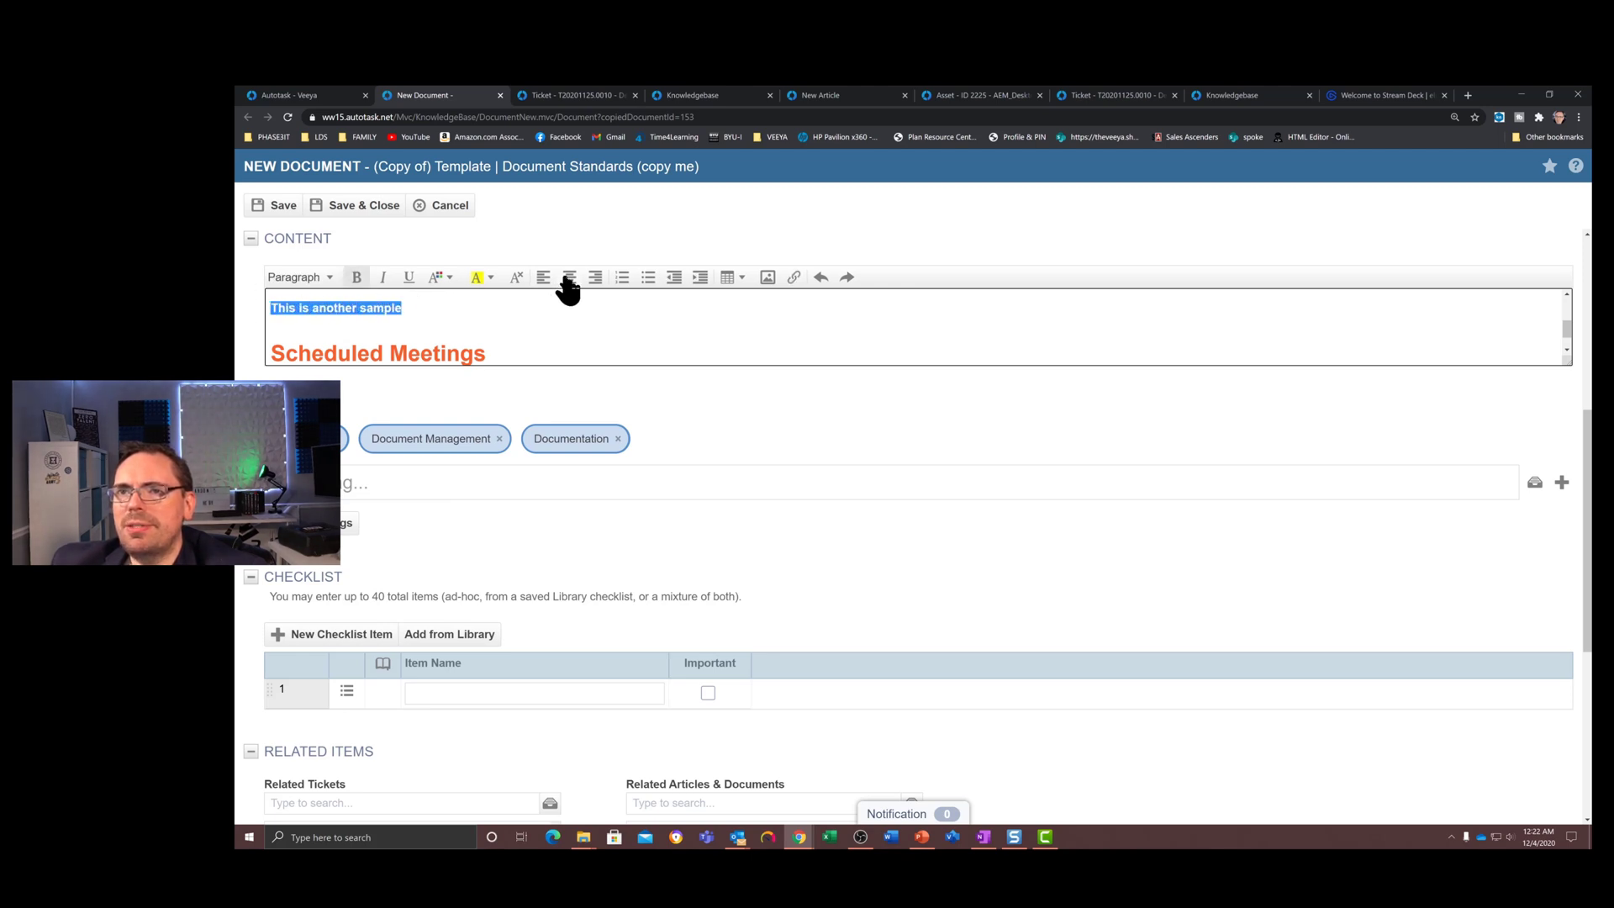
click(436, 277)
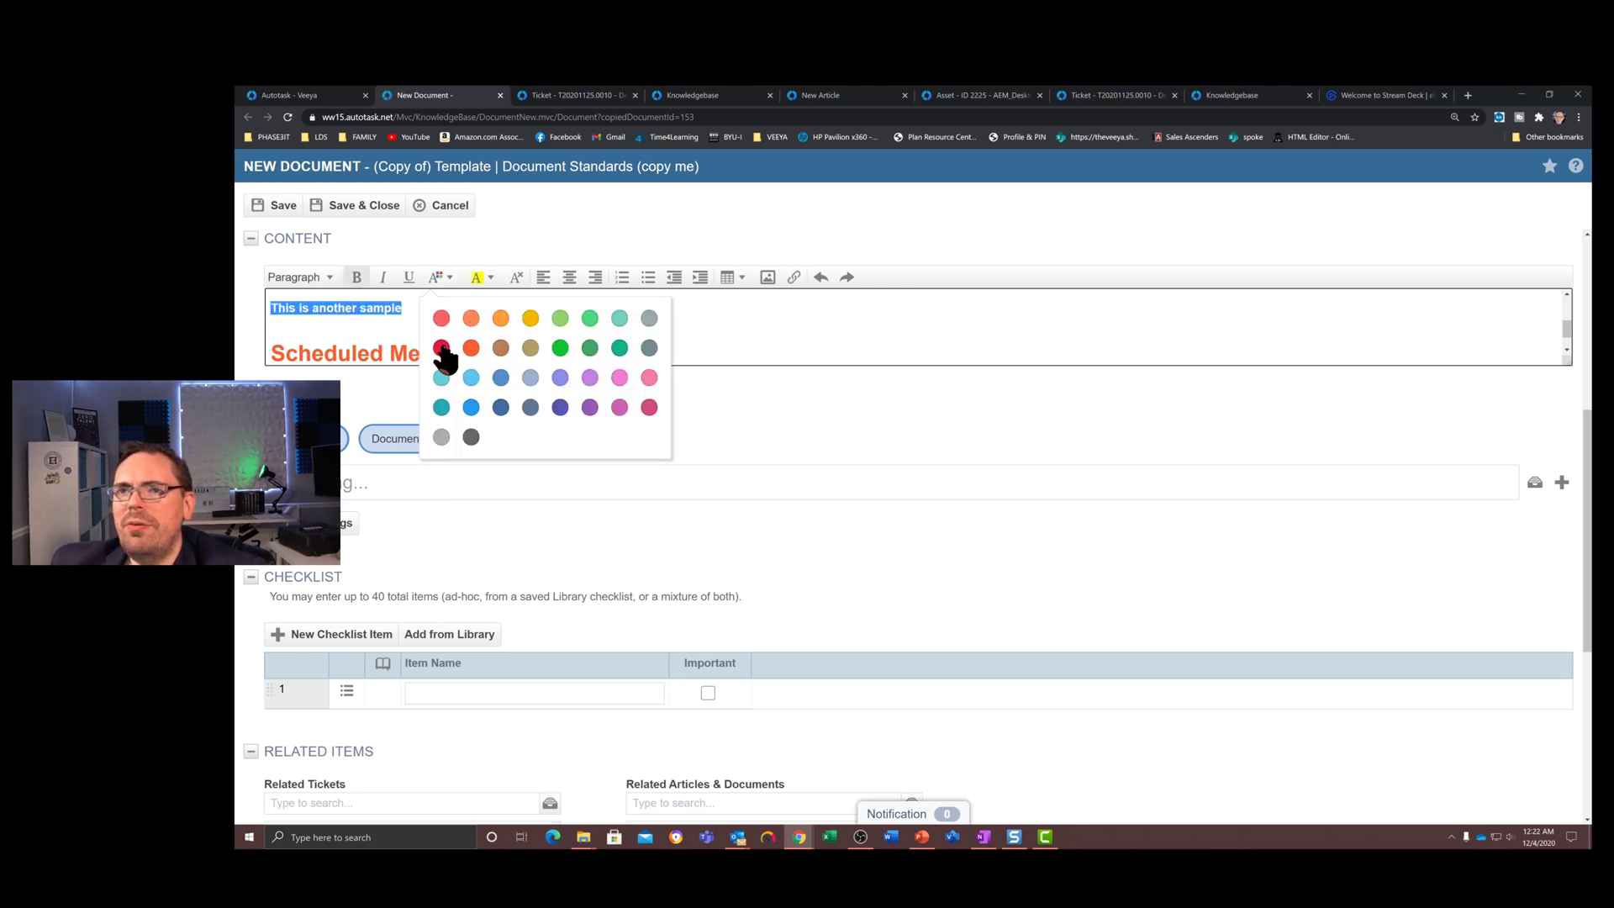
click(441, 347)
drag(409, 310, 300, 311)
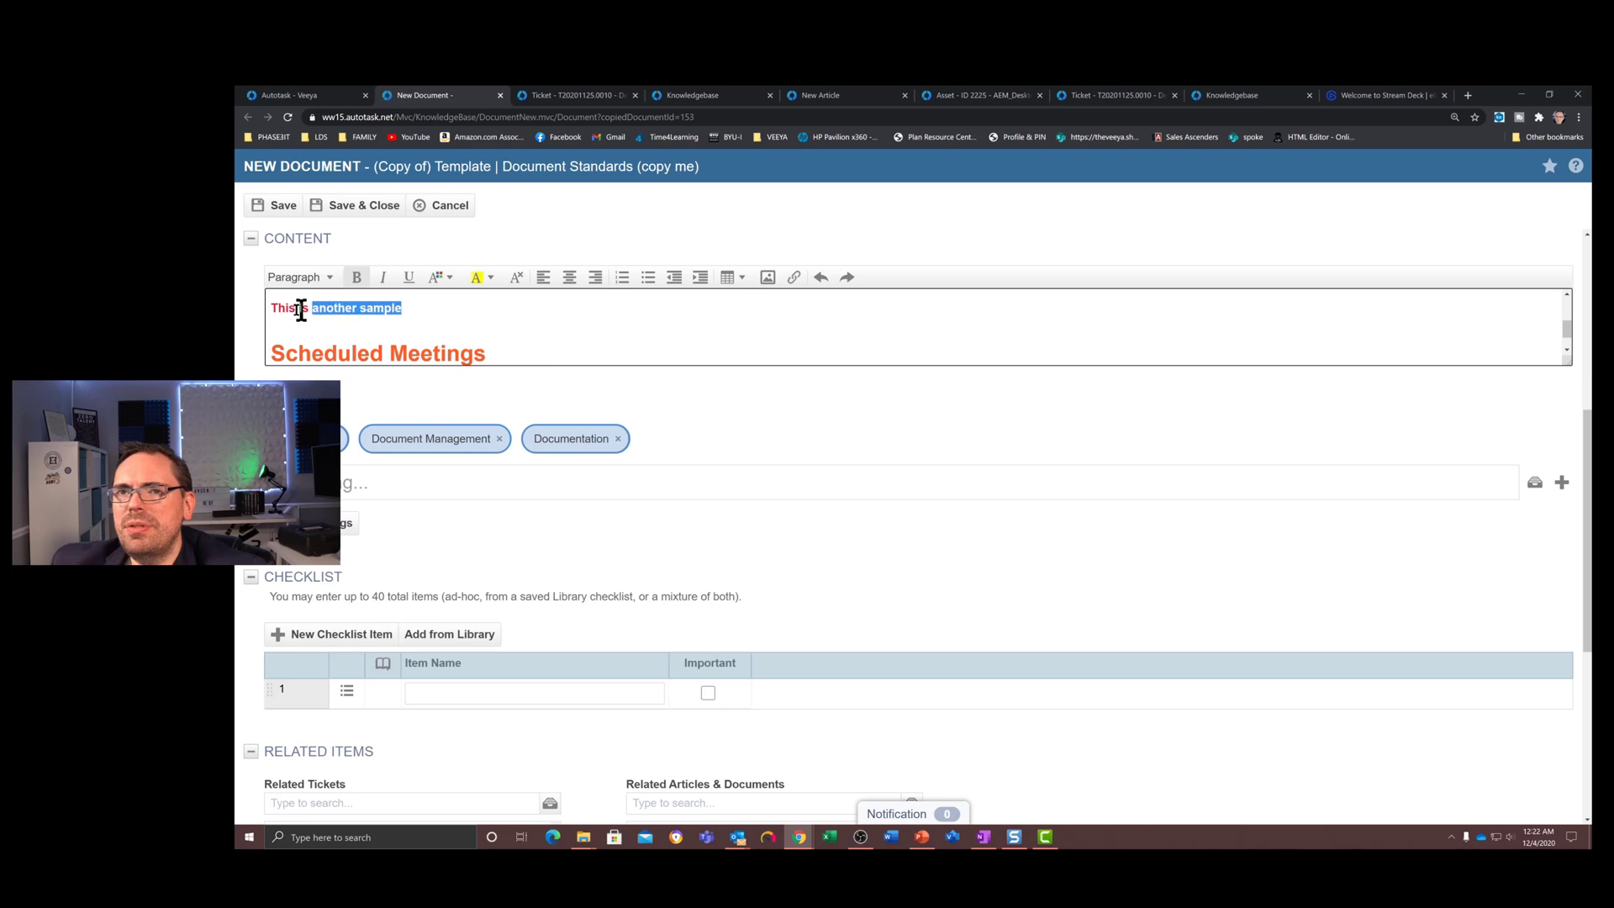
click(620, 279)
click(474, 317)
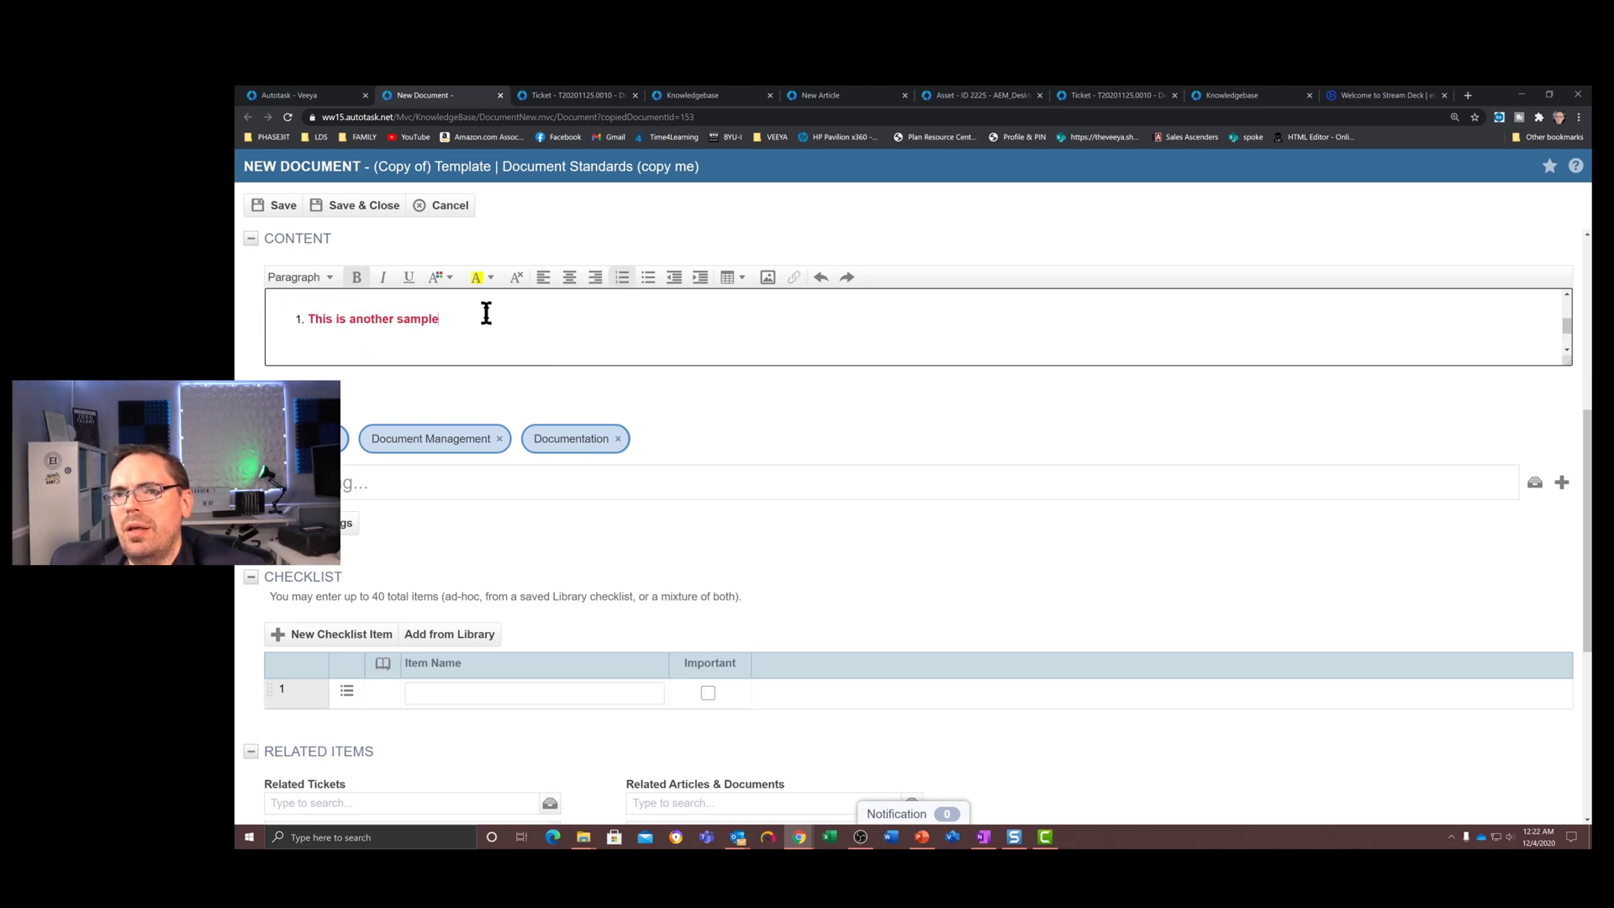
Add "Step 2" and "Step 3" as further items in the numbered list.
key(Return)
text(Step )
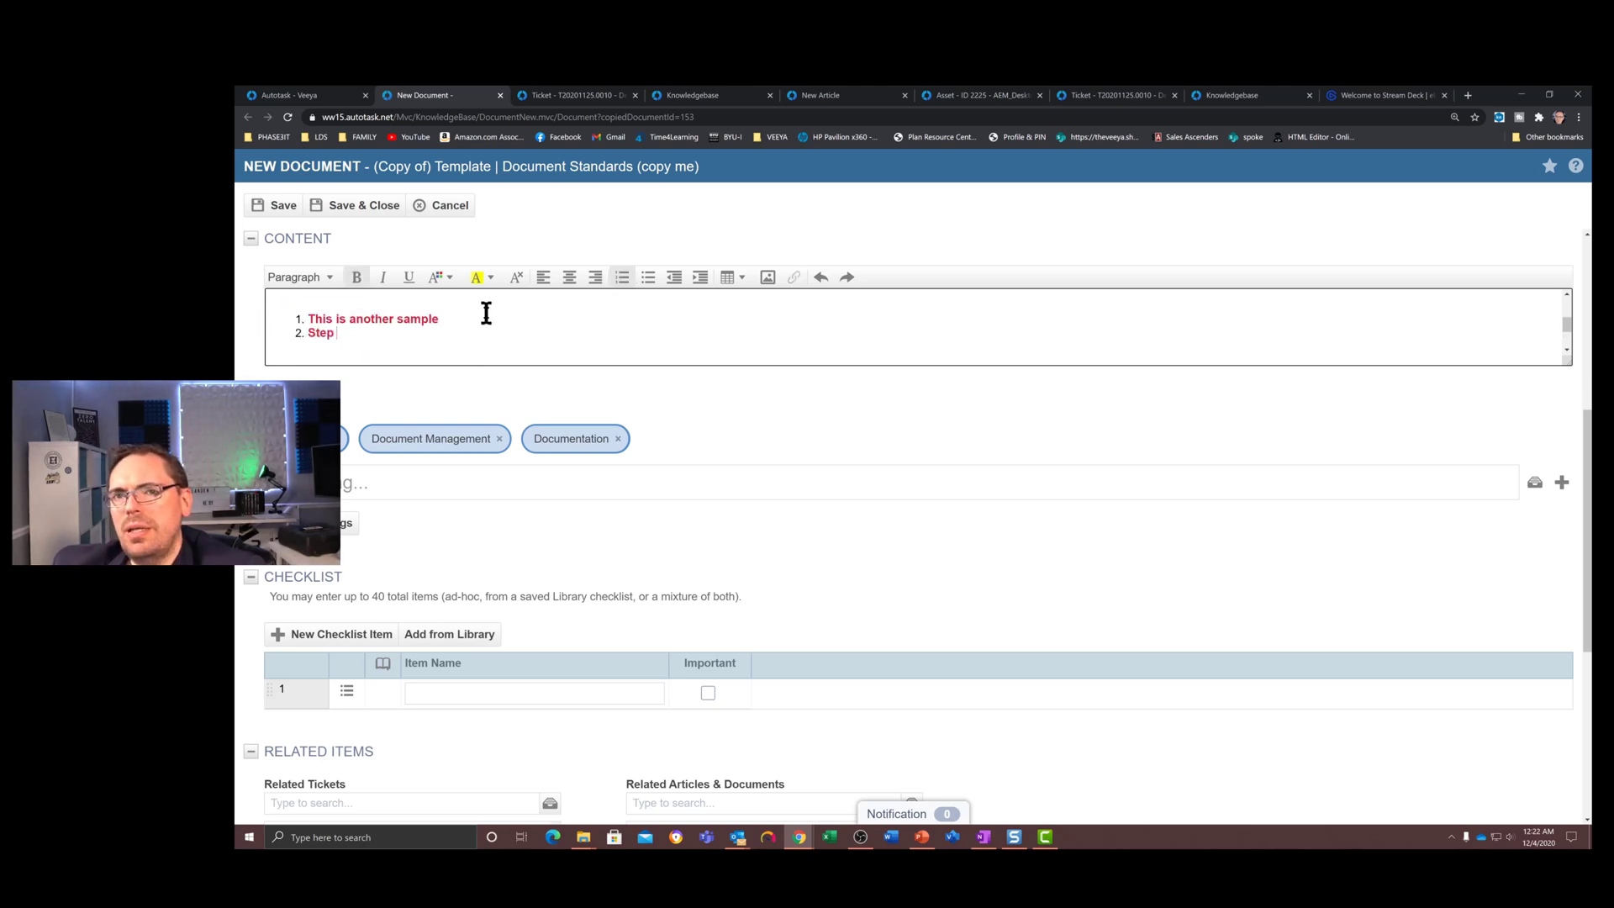
text(2)
key(Return)
text(Step 3)
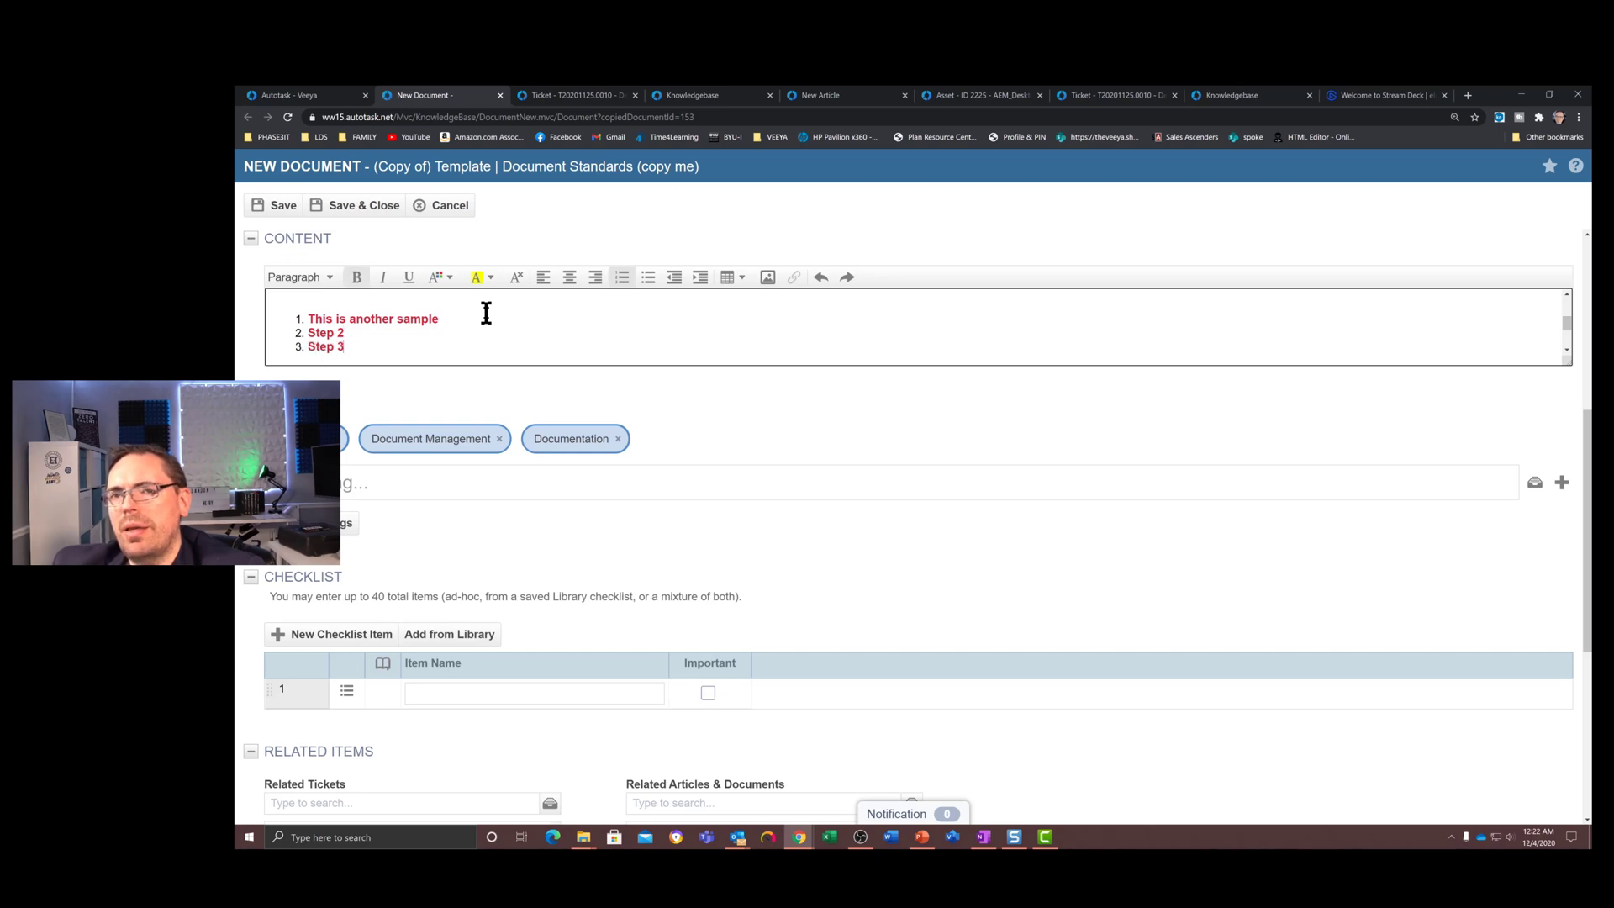
Delete the Scheduled Meetings heading and the remaining template text below the numbered list.
drag(493, 322, 486, 356)
drag(306, 300, 673, 390)
key(Delete)
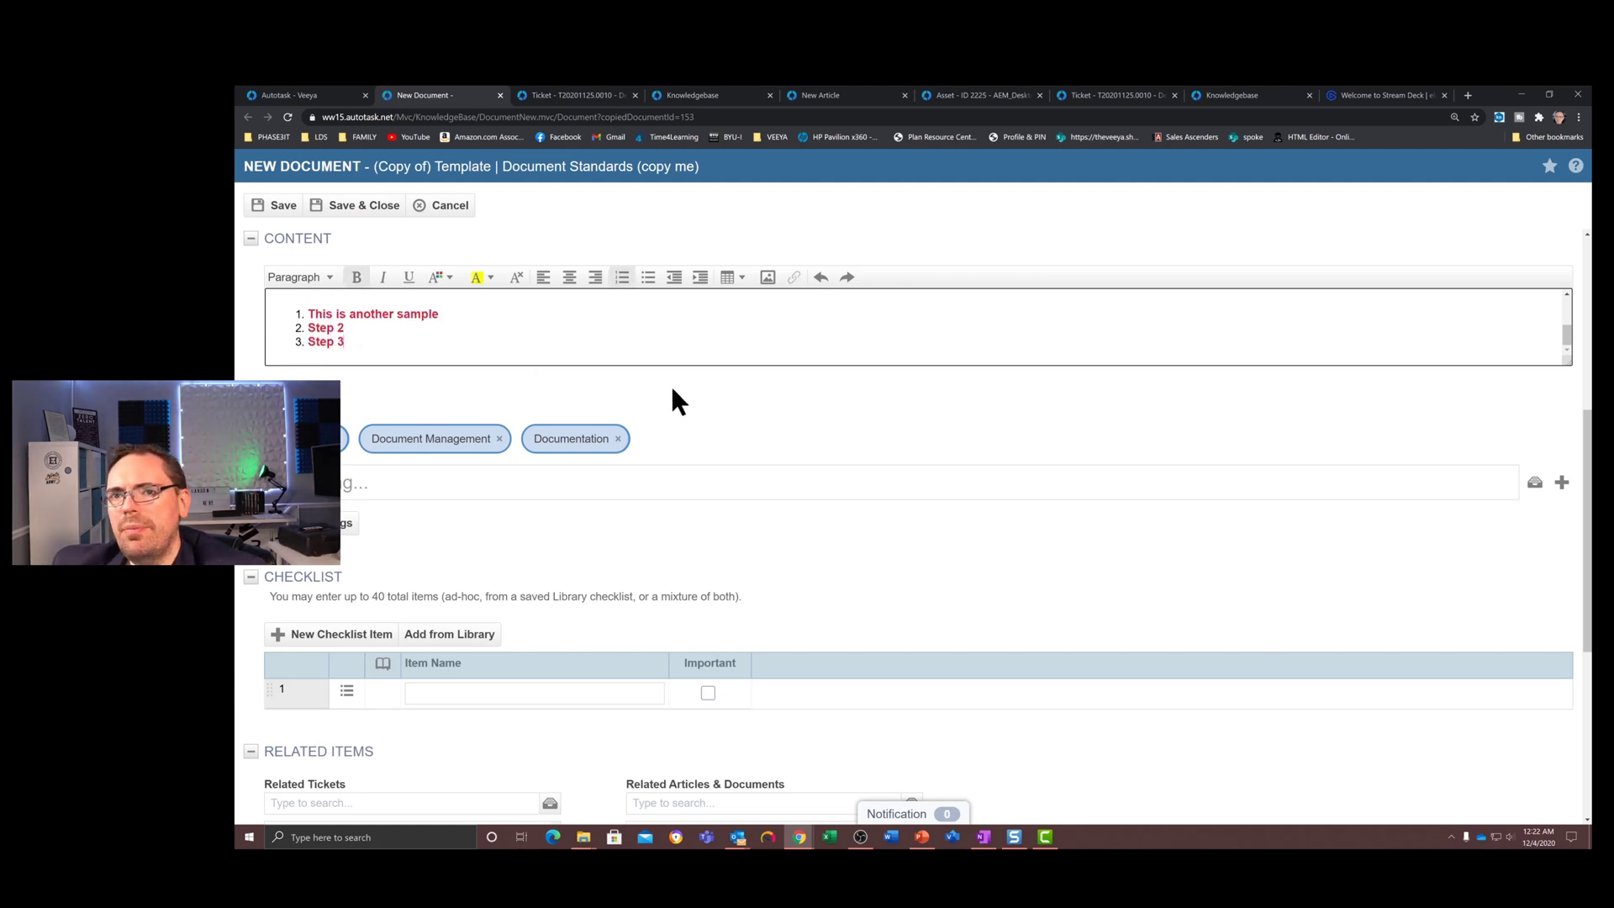
Remove the Documentation tag from the new document and add the Training tag.
click(617, 439)
click(480, 480)
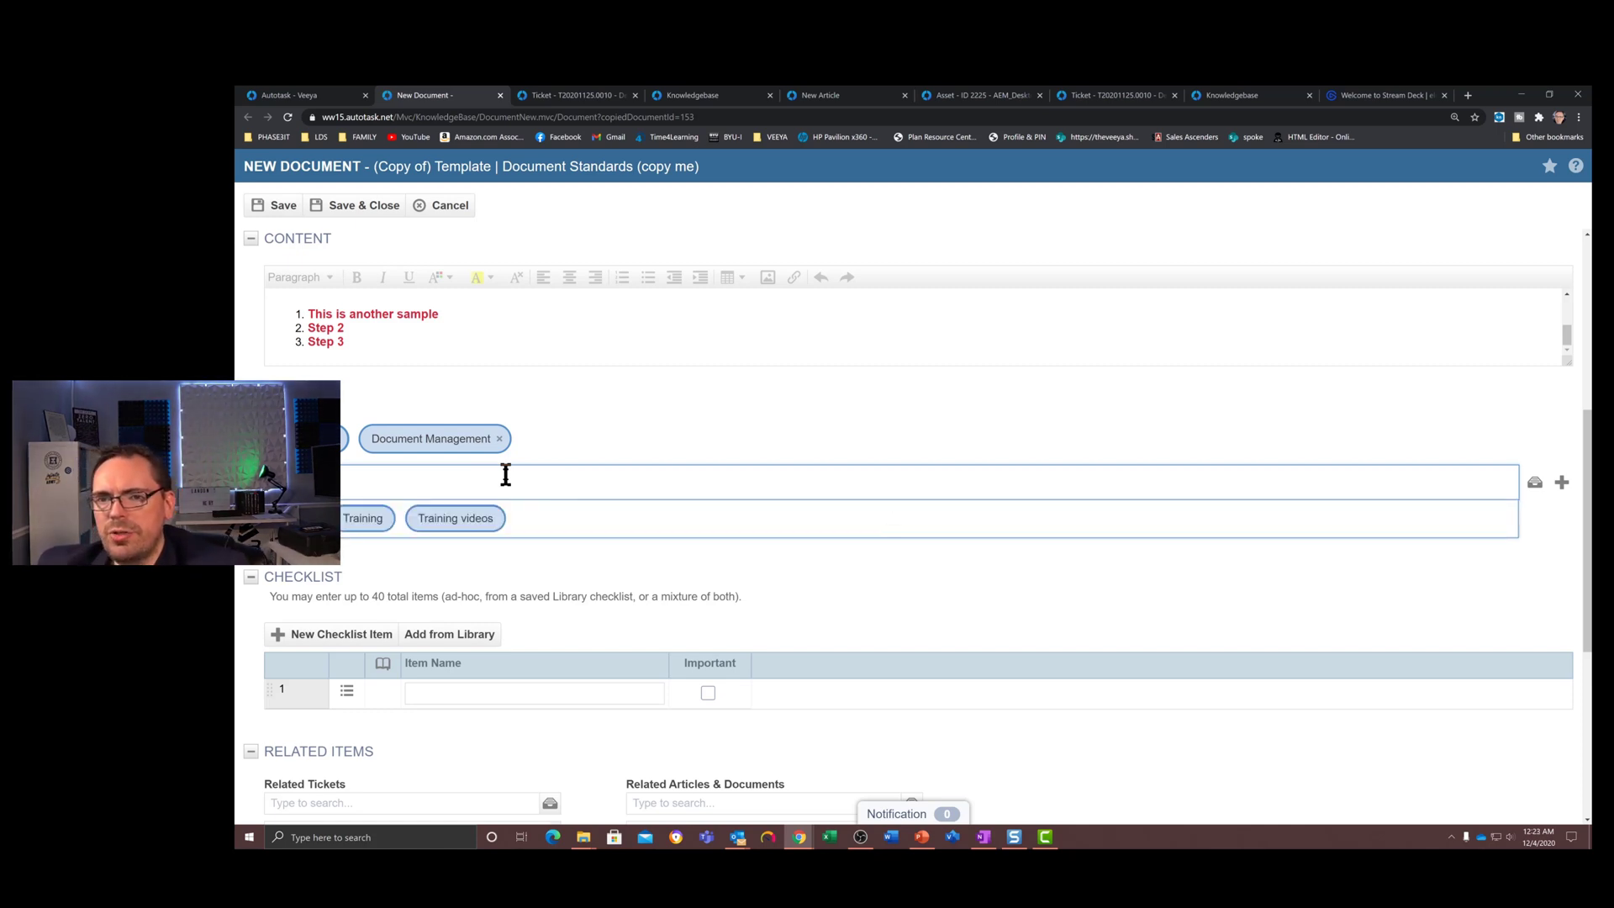
click(378, 519)
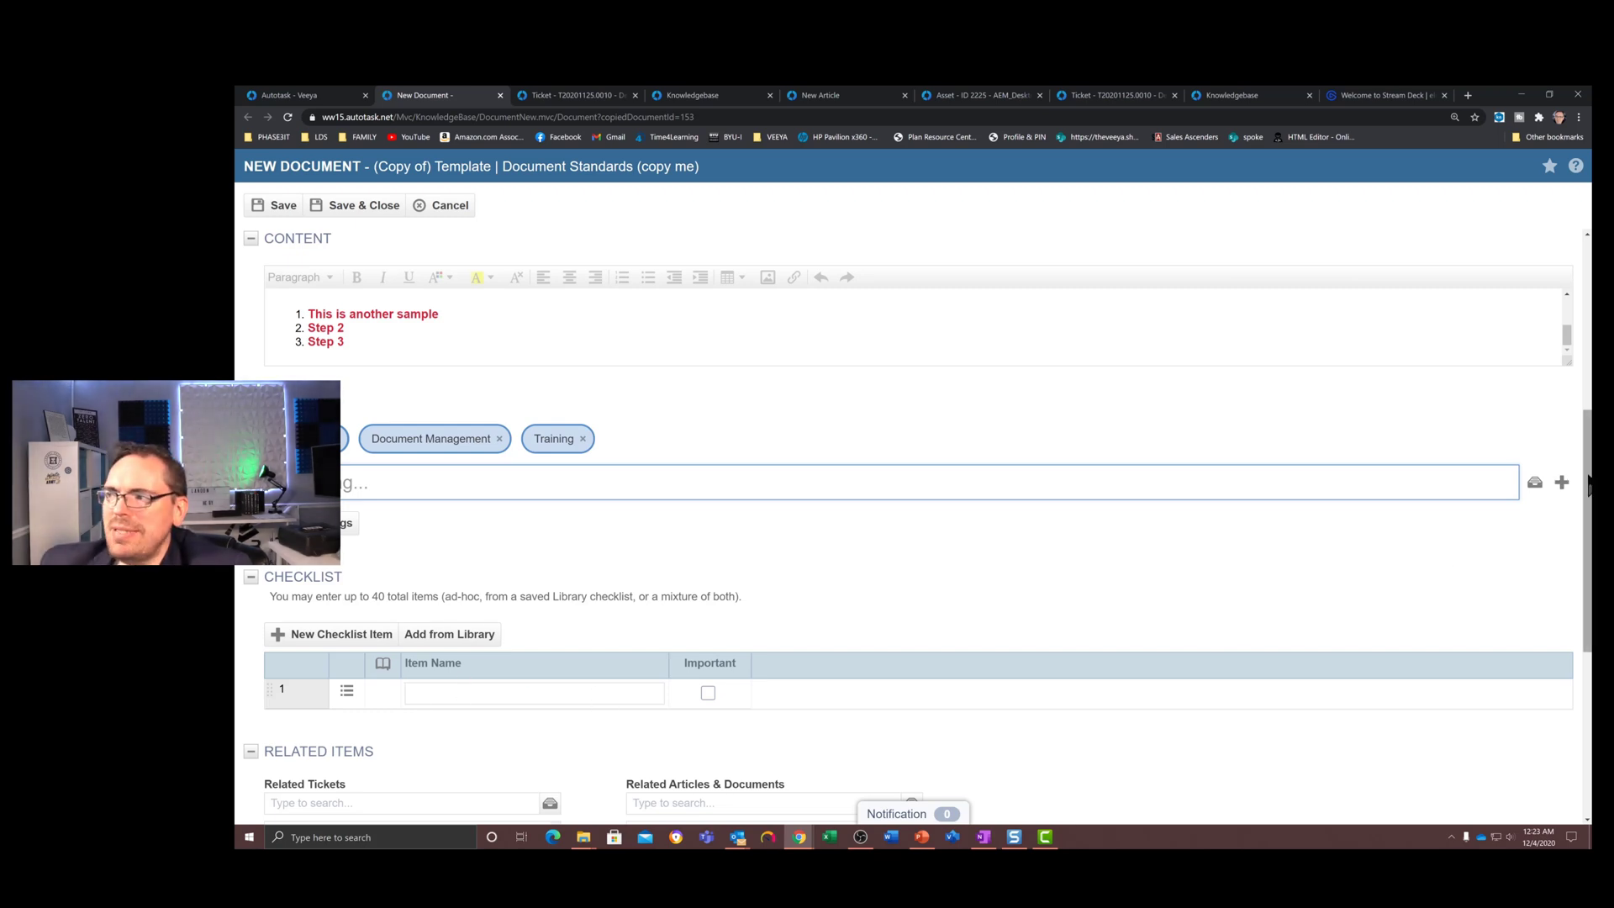
Examine the document's notification options, including the To and Cc recipient lists, subject, additional email text and sender choices, without selecting any.
drag(1583, 475, 1581, 674)
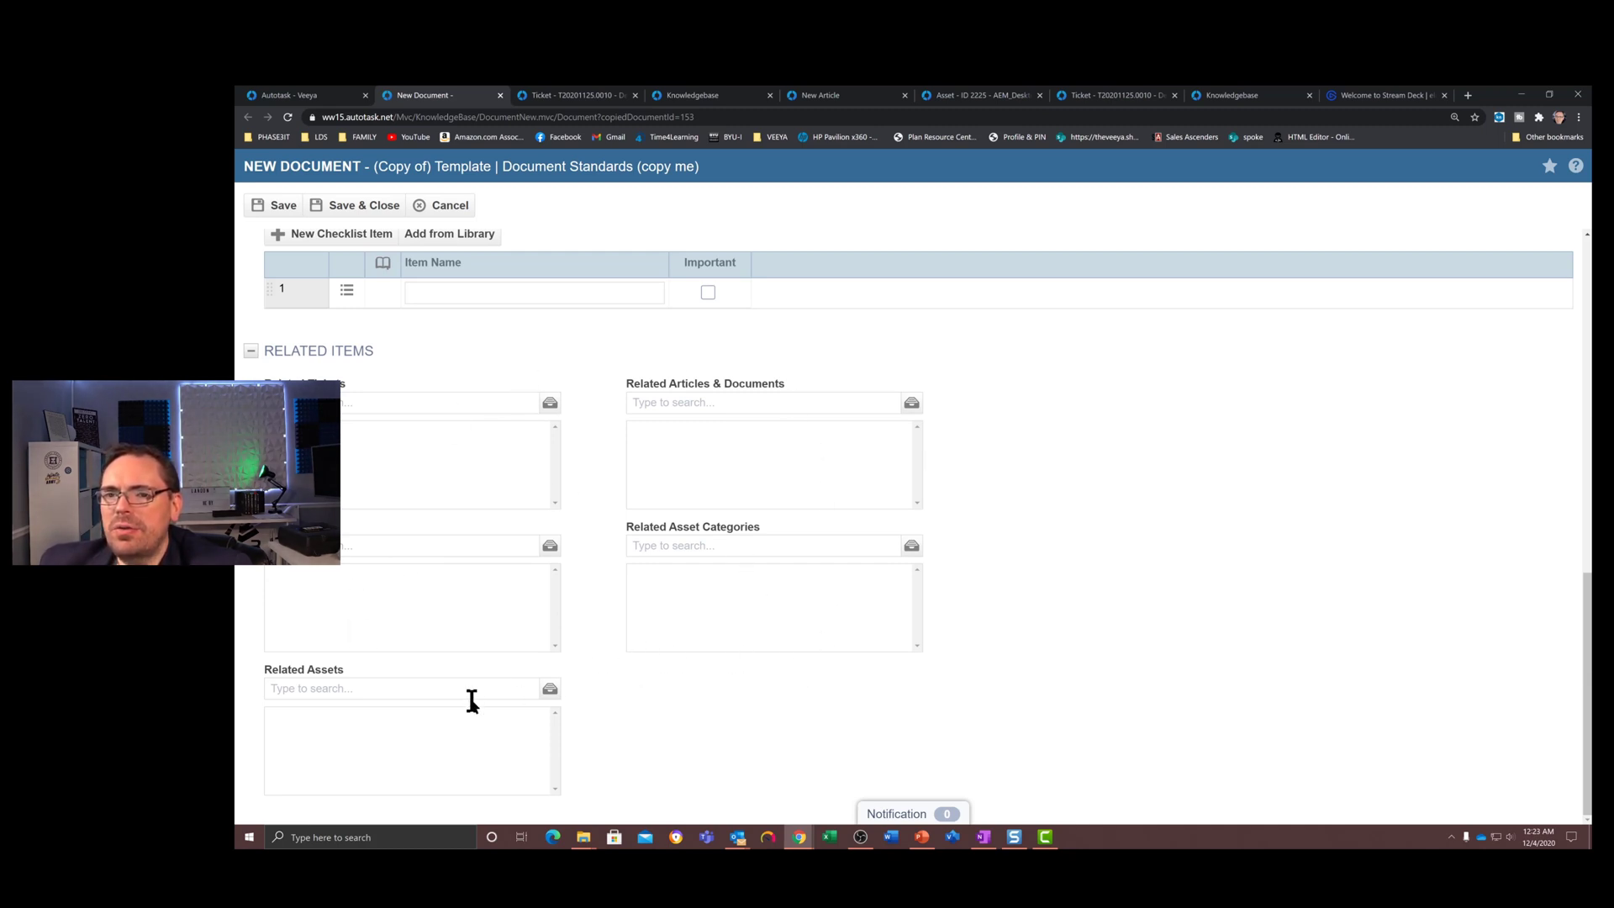
click(926, 814)
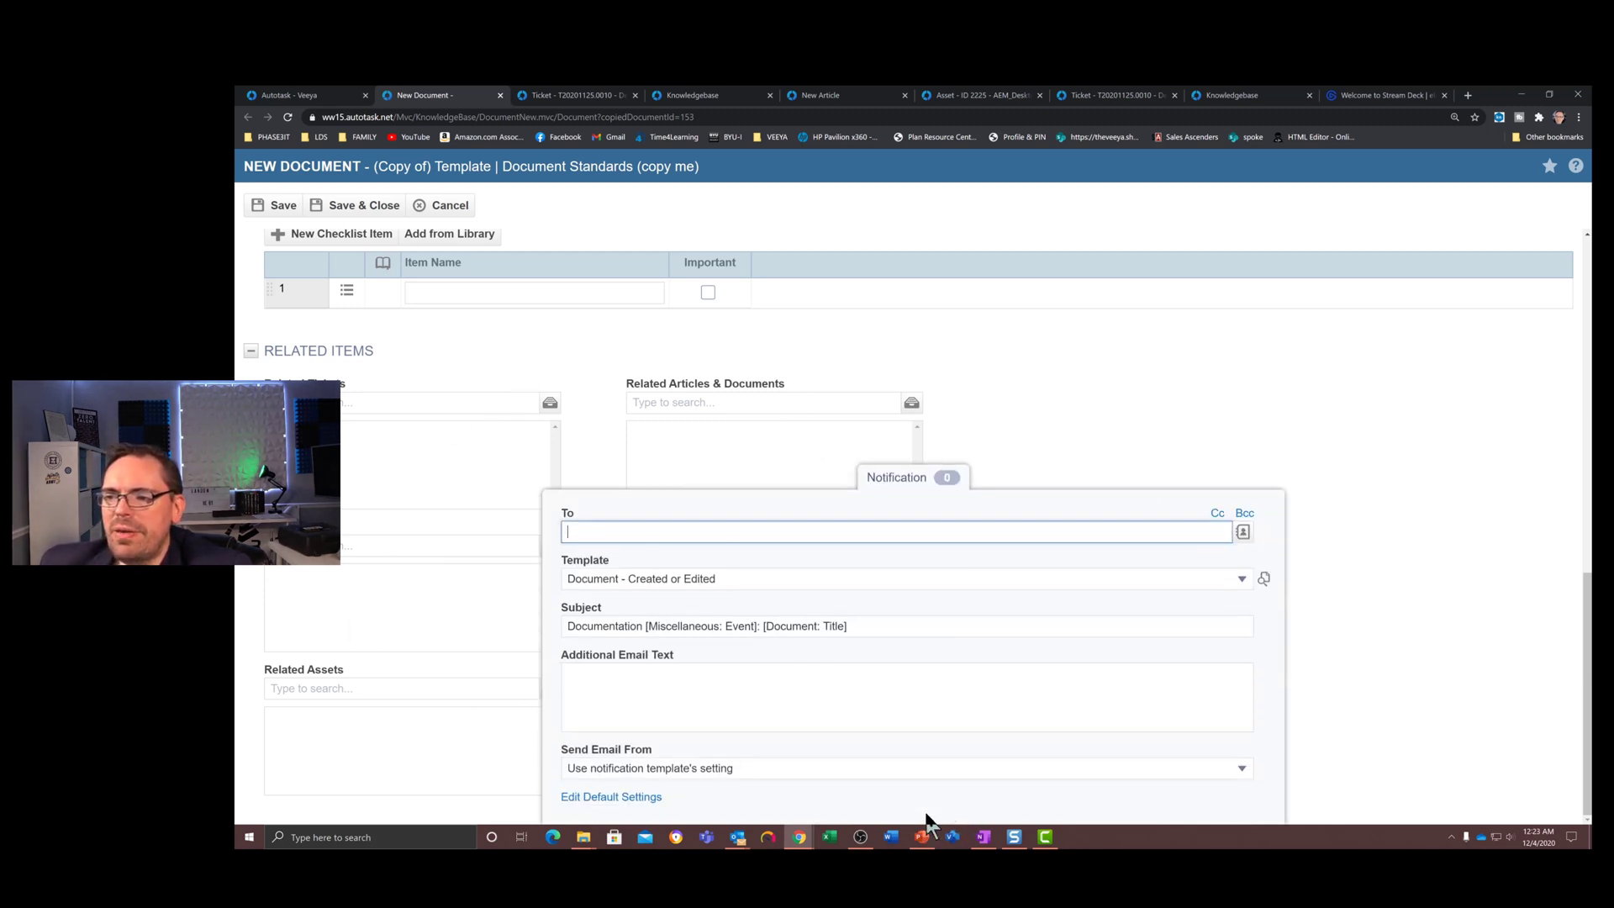
click(641, 529)
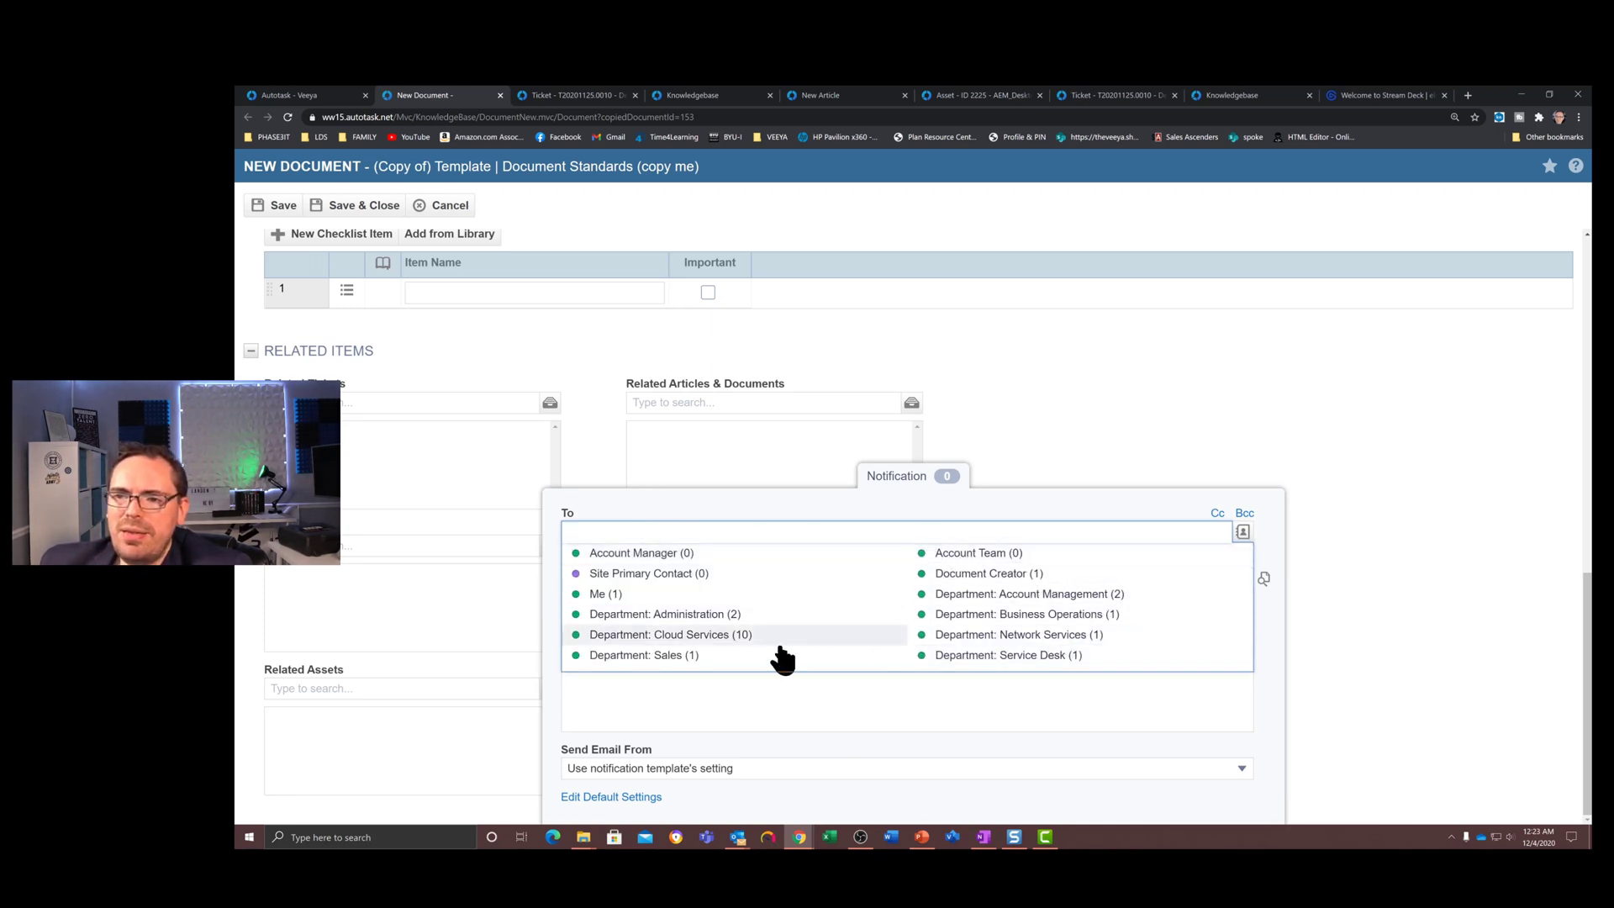
click(833, 719)
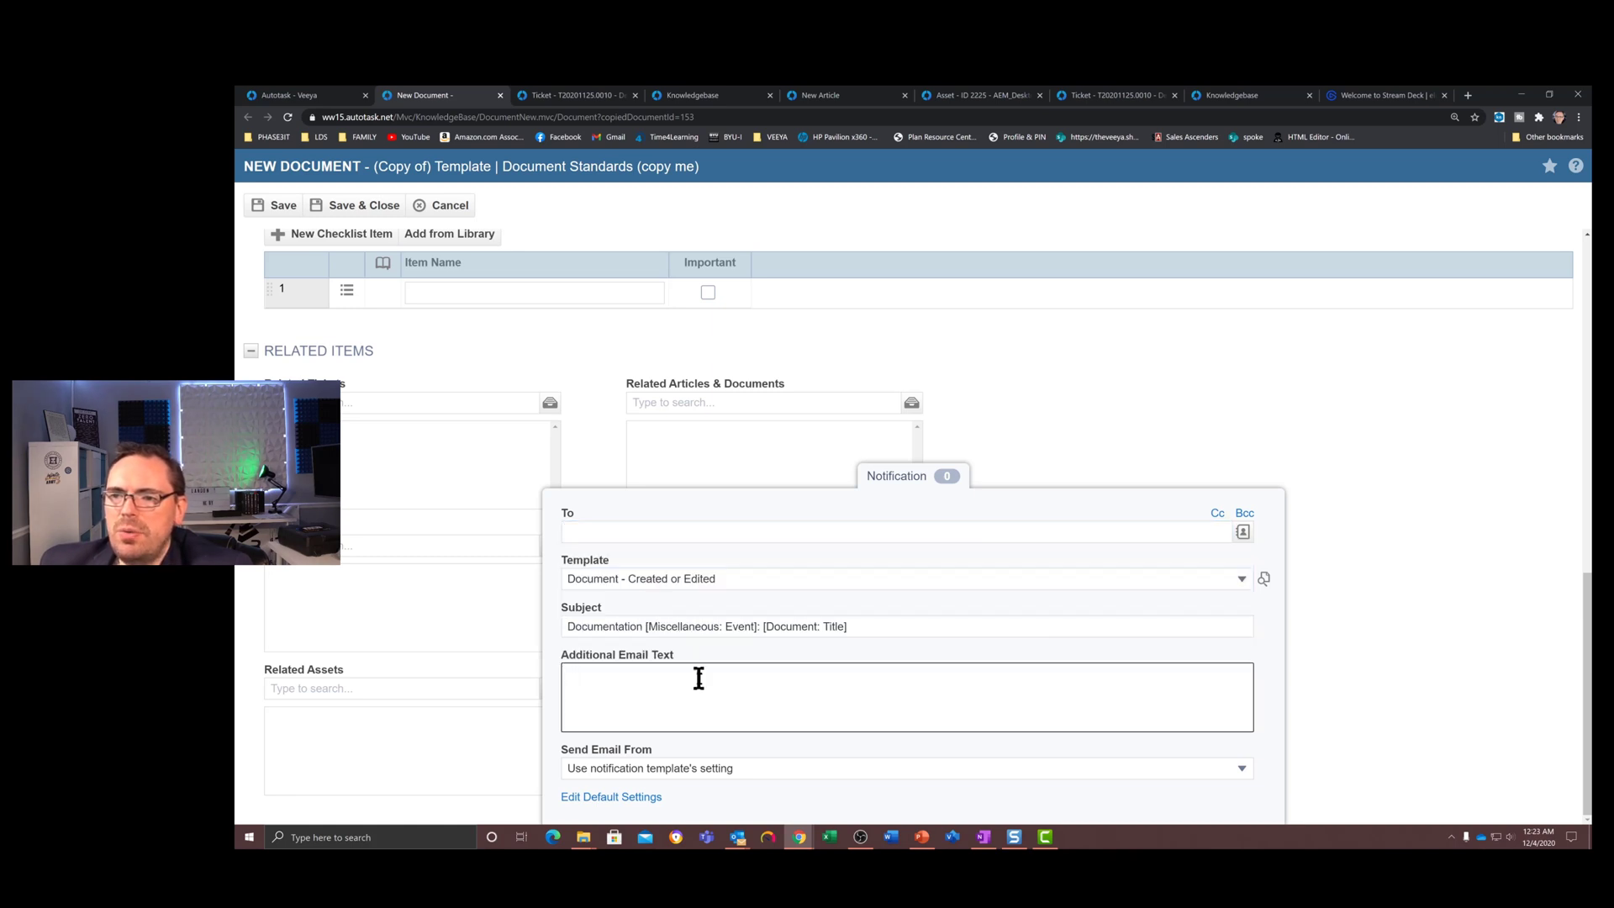
click(691, 769)
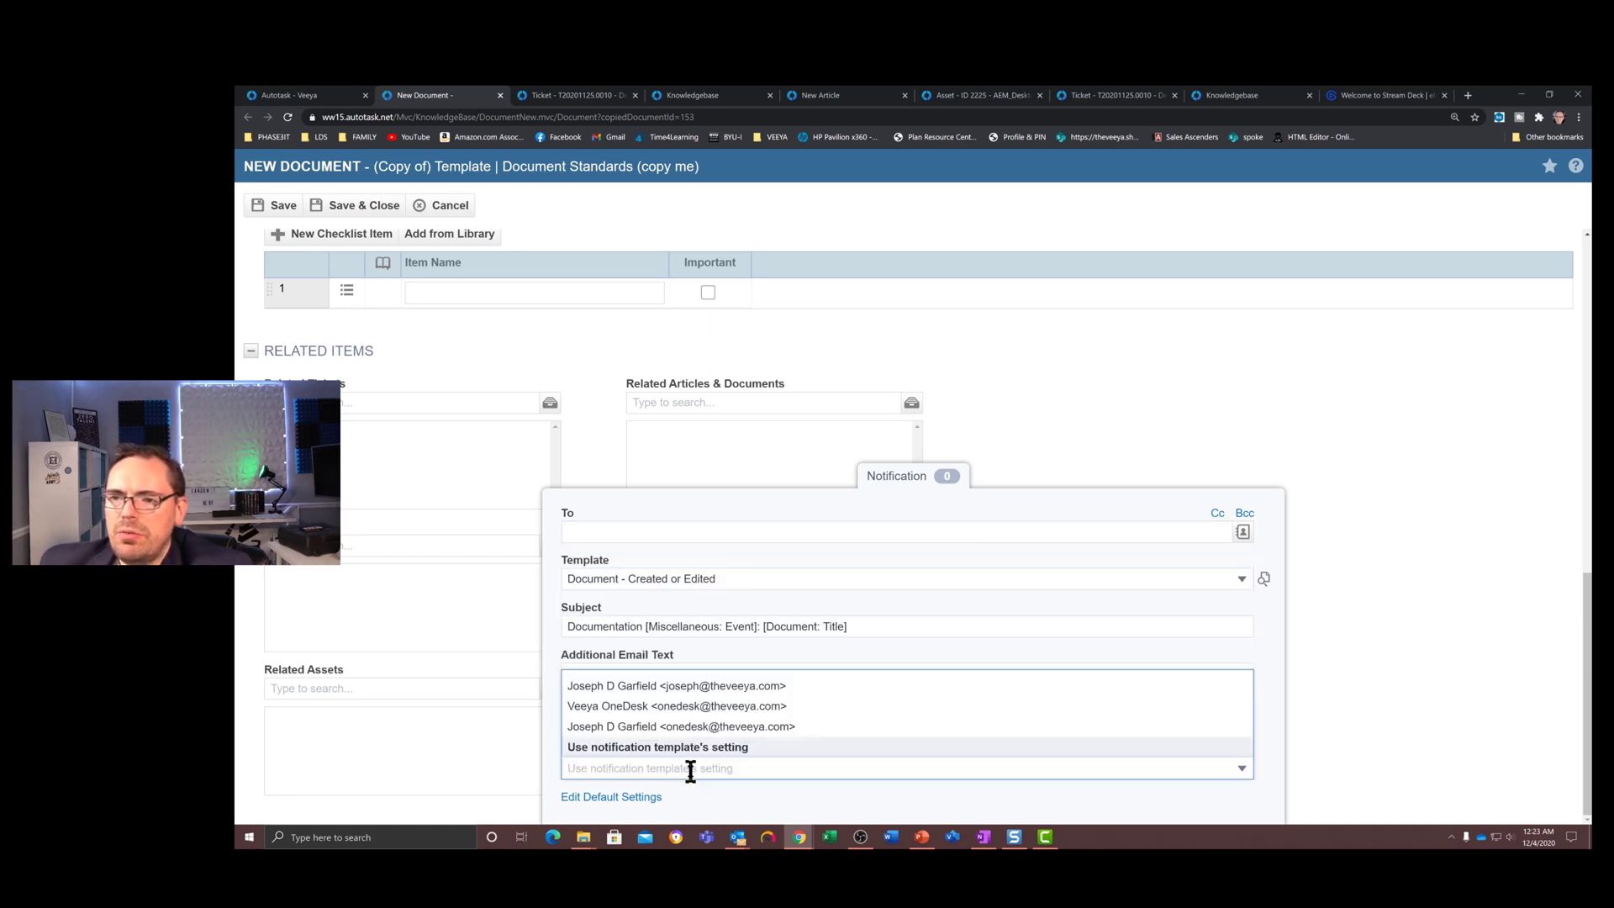
click(780, 637)
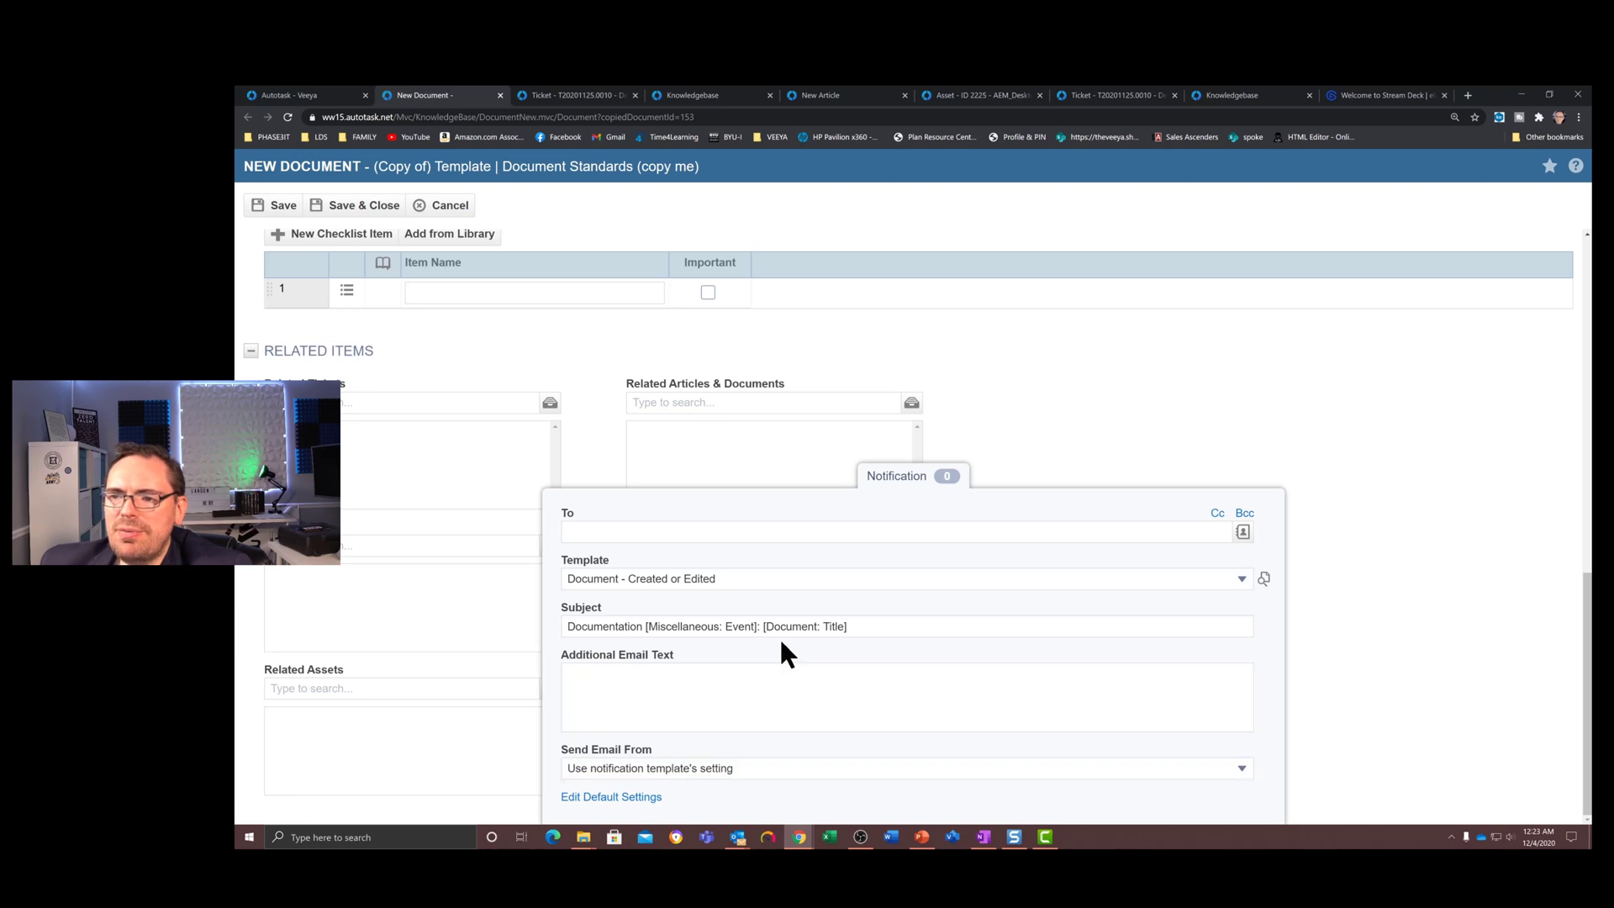
click(792, 626)
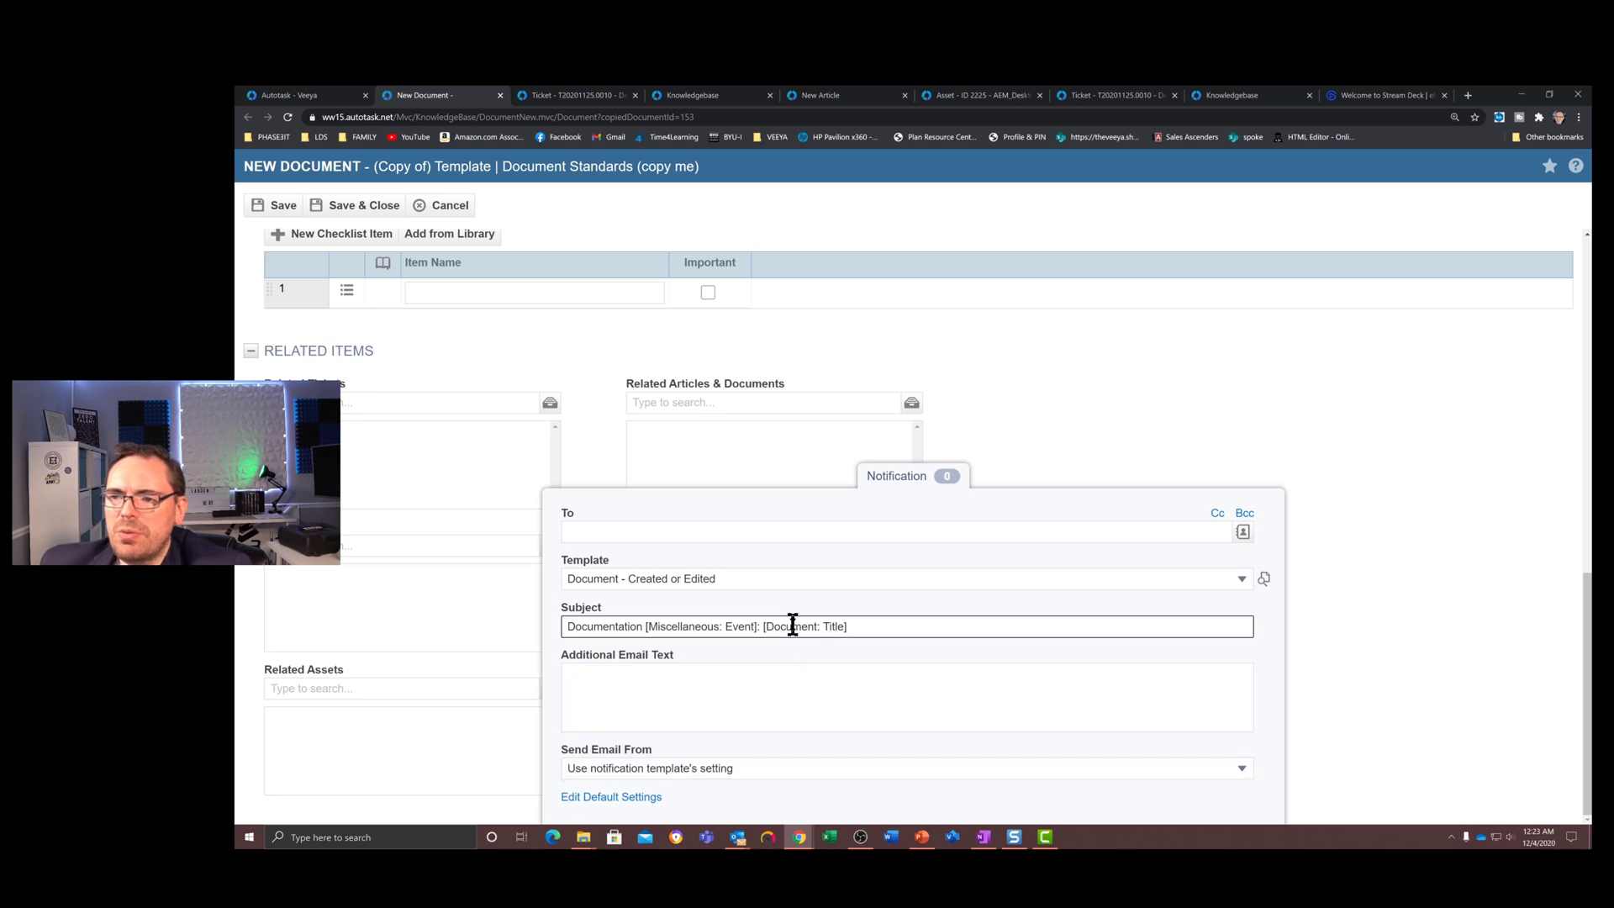
click(1217, 512)
click(1047, 531)
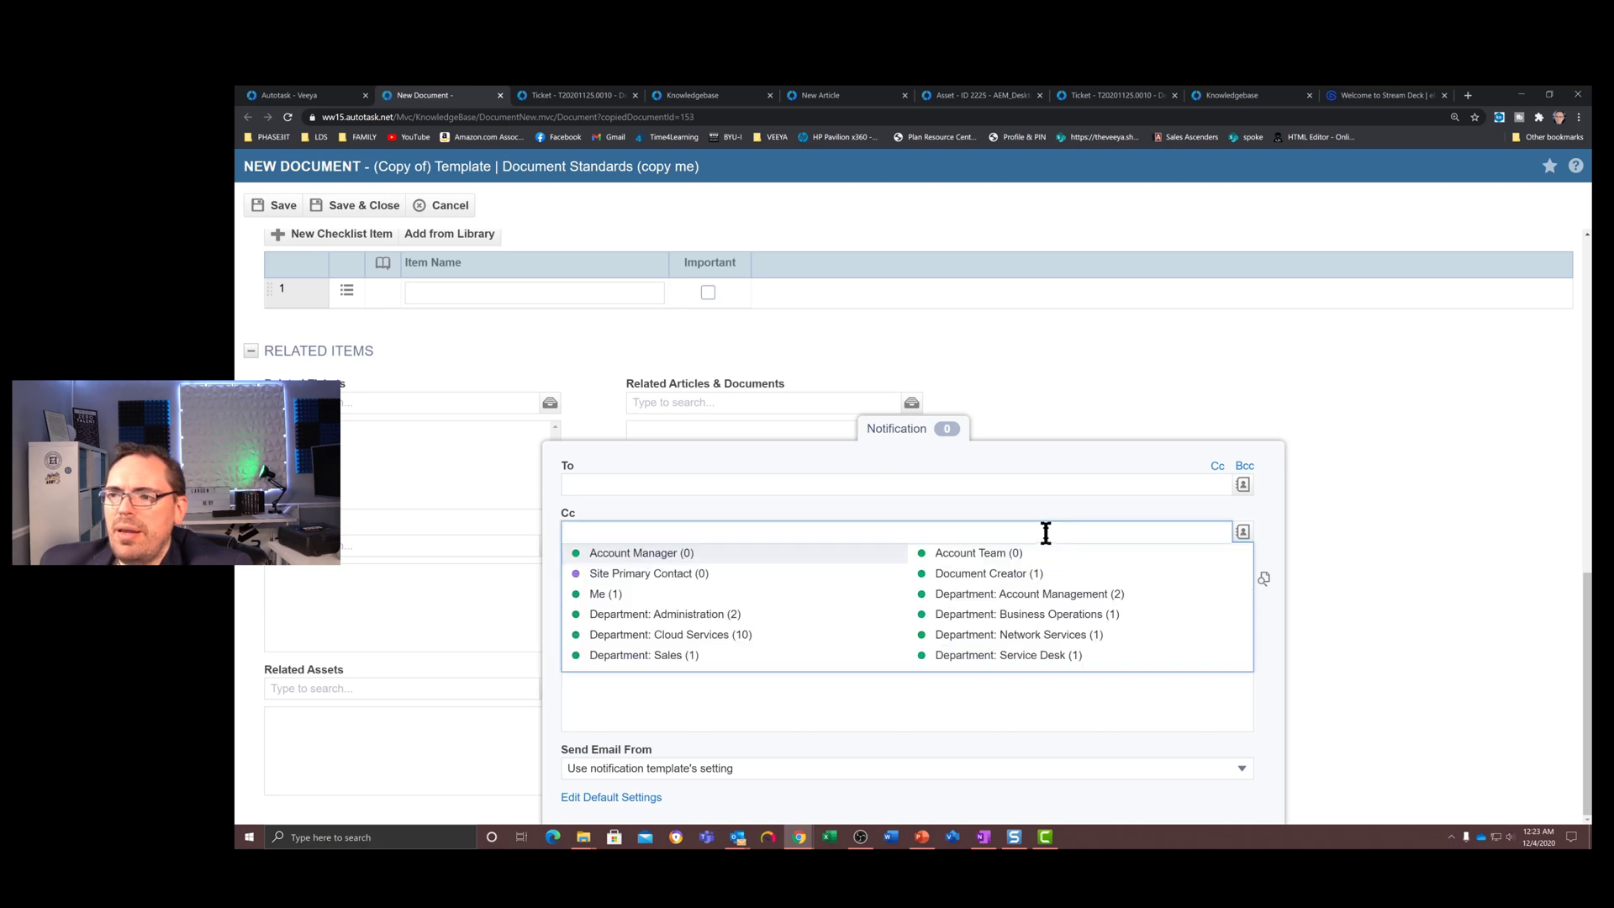
click(1063, 413)
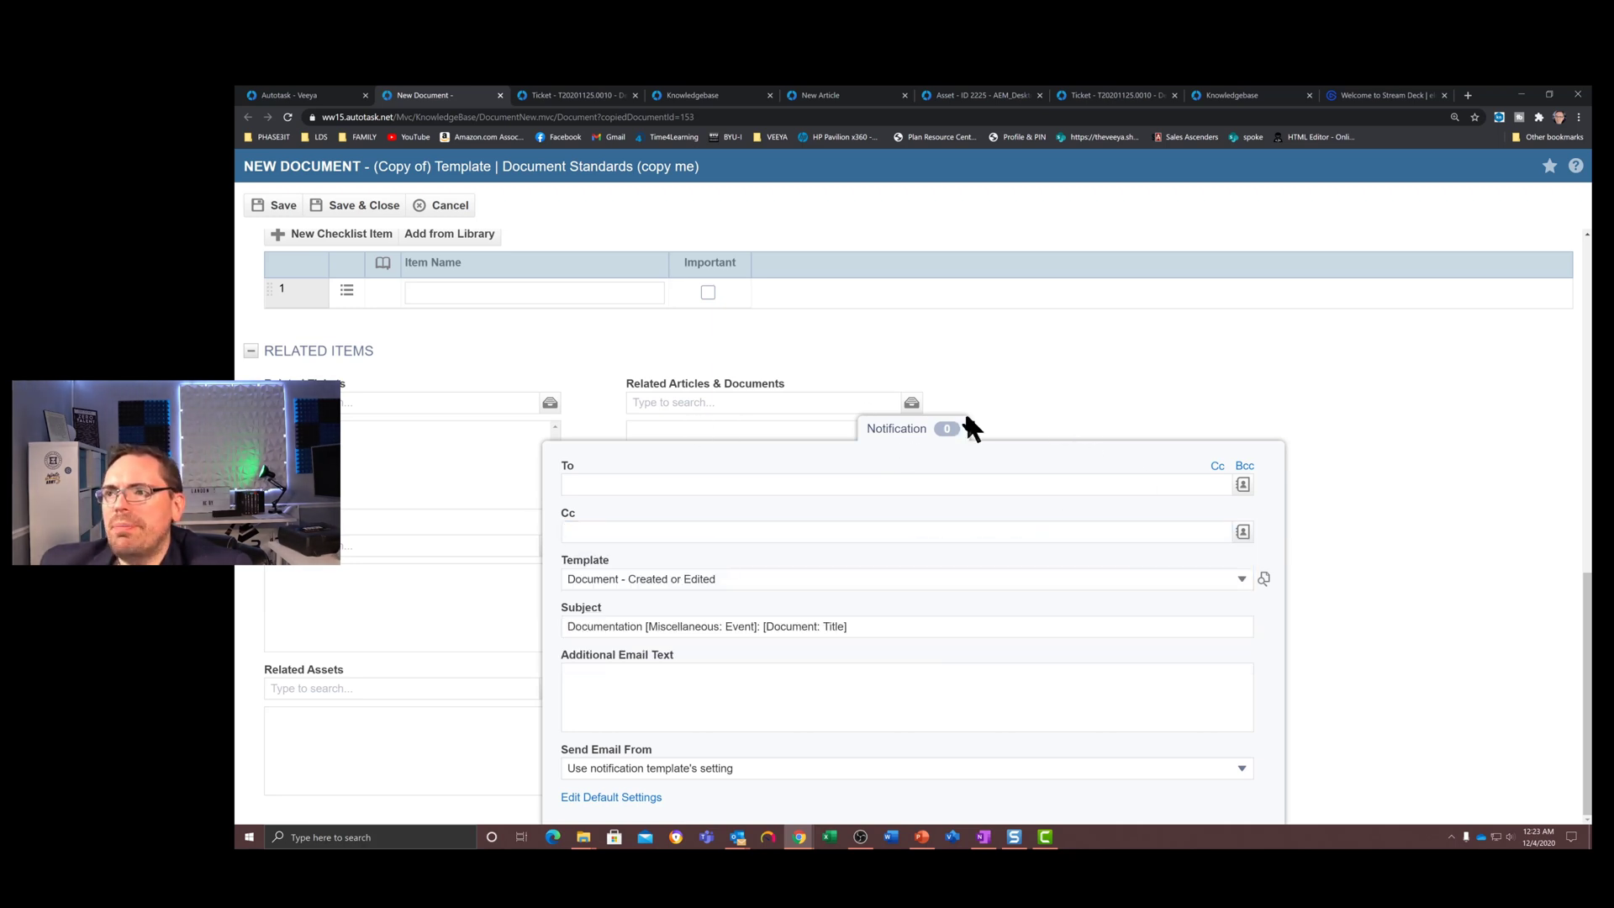
click(904, 432)
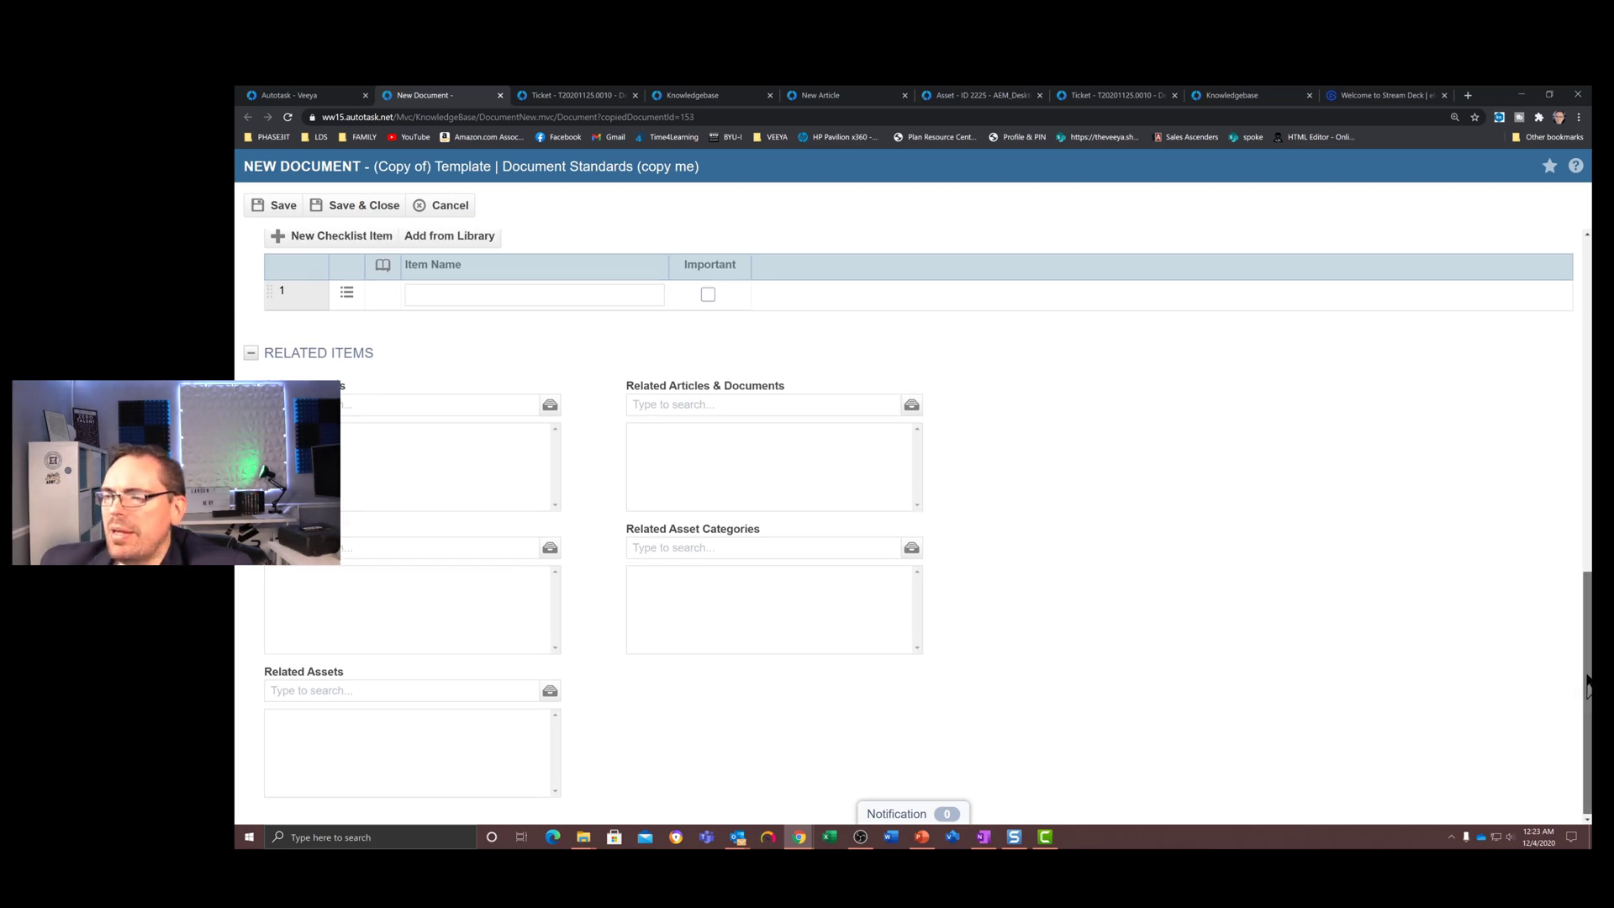
Change the document's title to "Template | Document Standards Sample", then save and close it.
drag(1585, 696, 1585, 363)
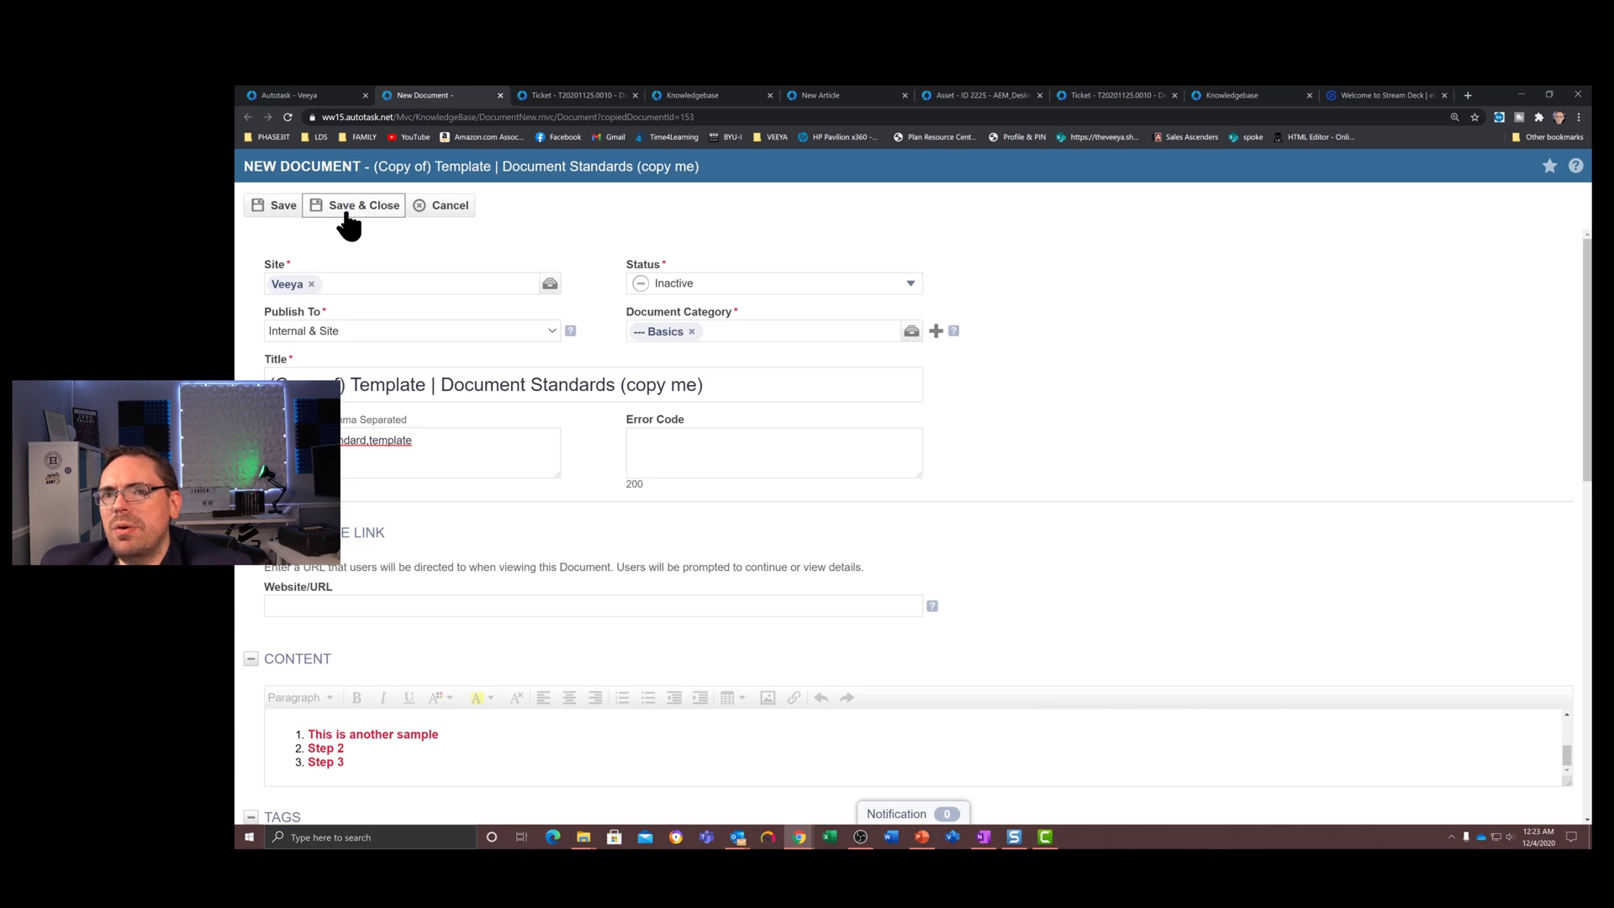
drag(345, 220, 267, 384)
click(364, 392)
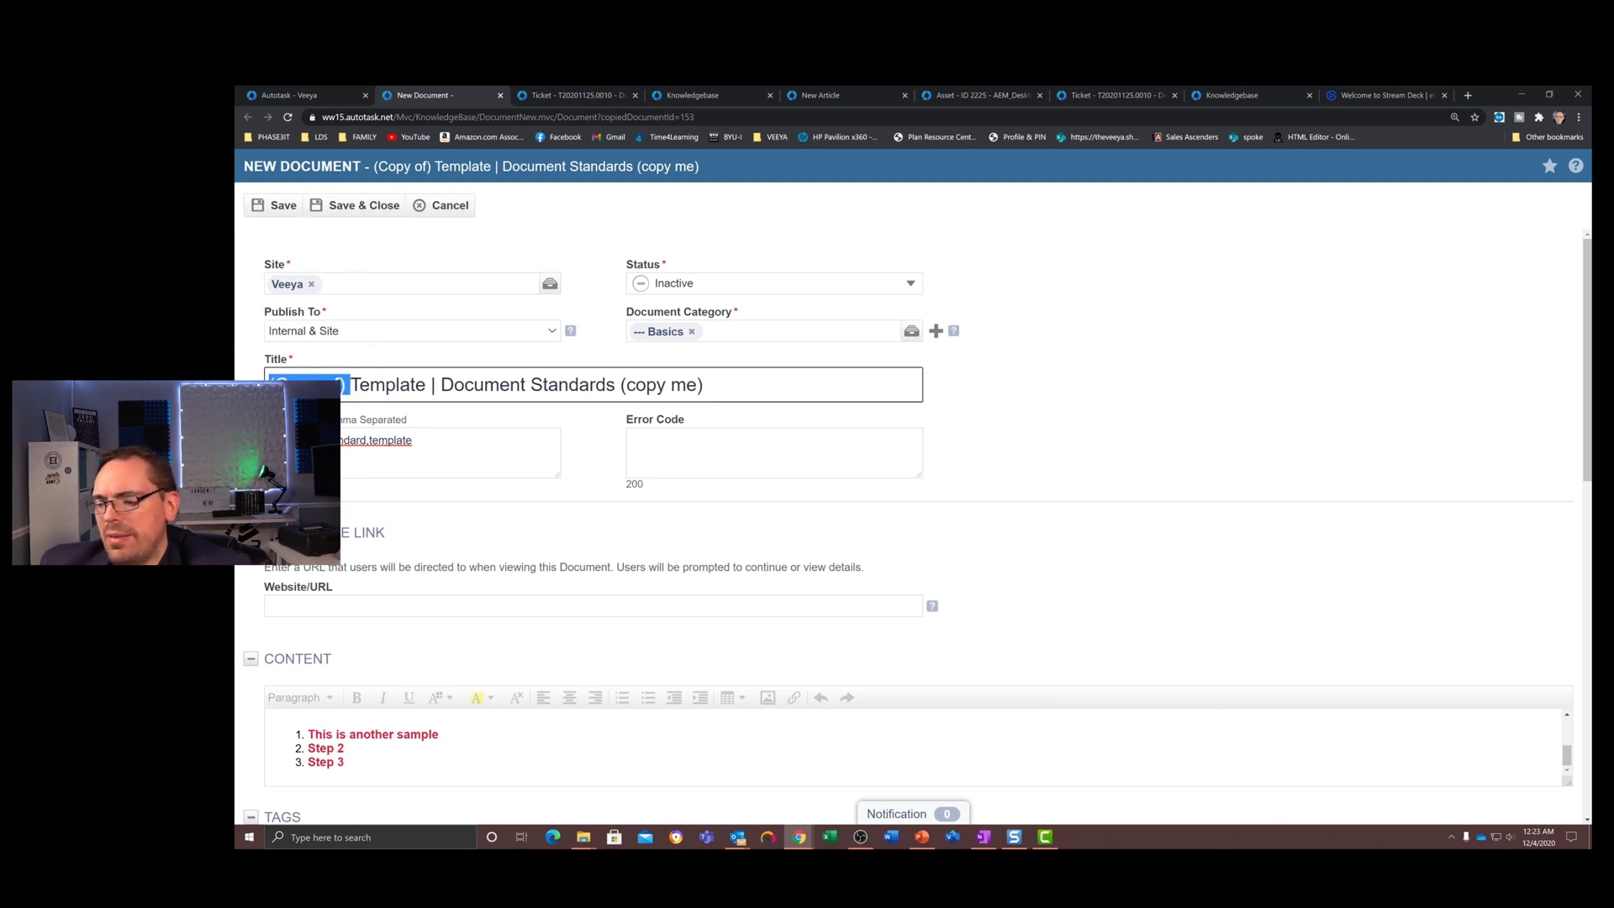
key(BackSpace)
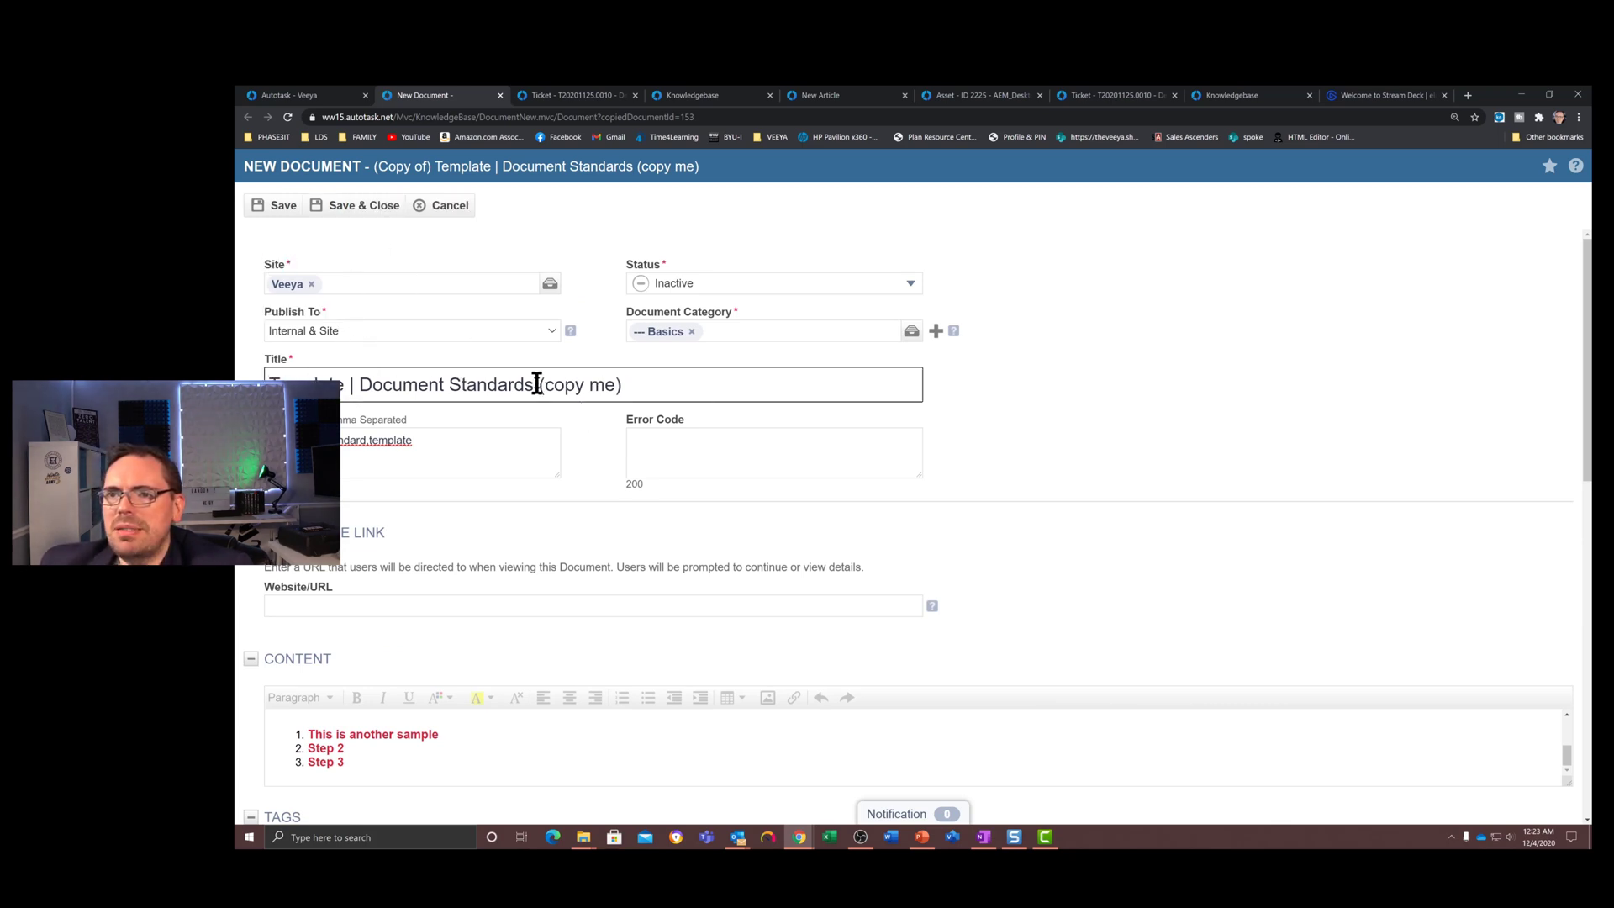
drag(536, 385, 913, 415)
text(Sample)
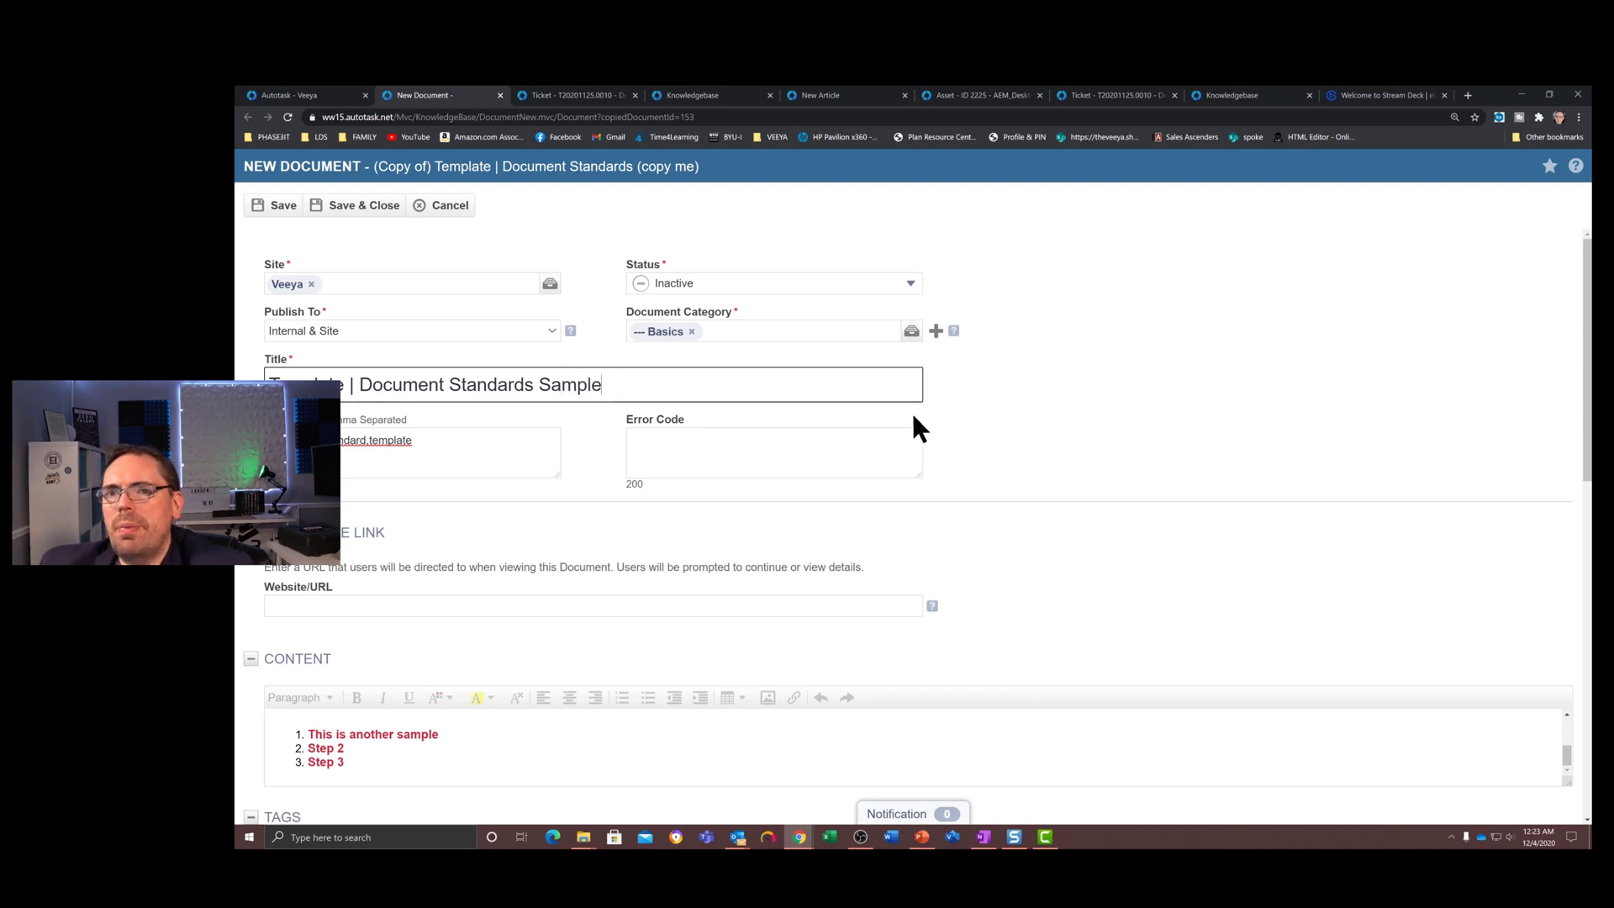
click(373, 214)
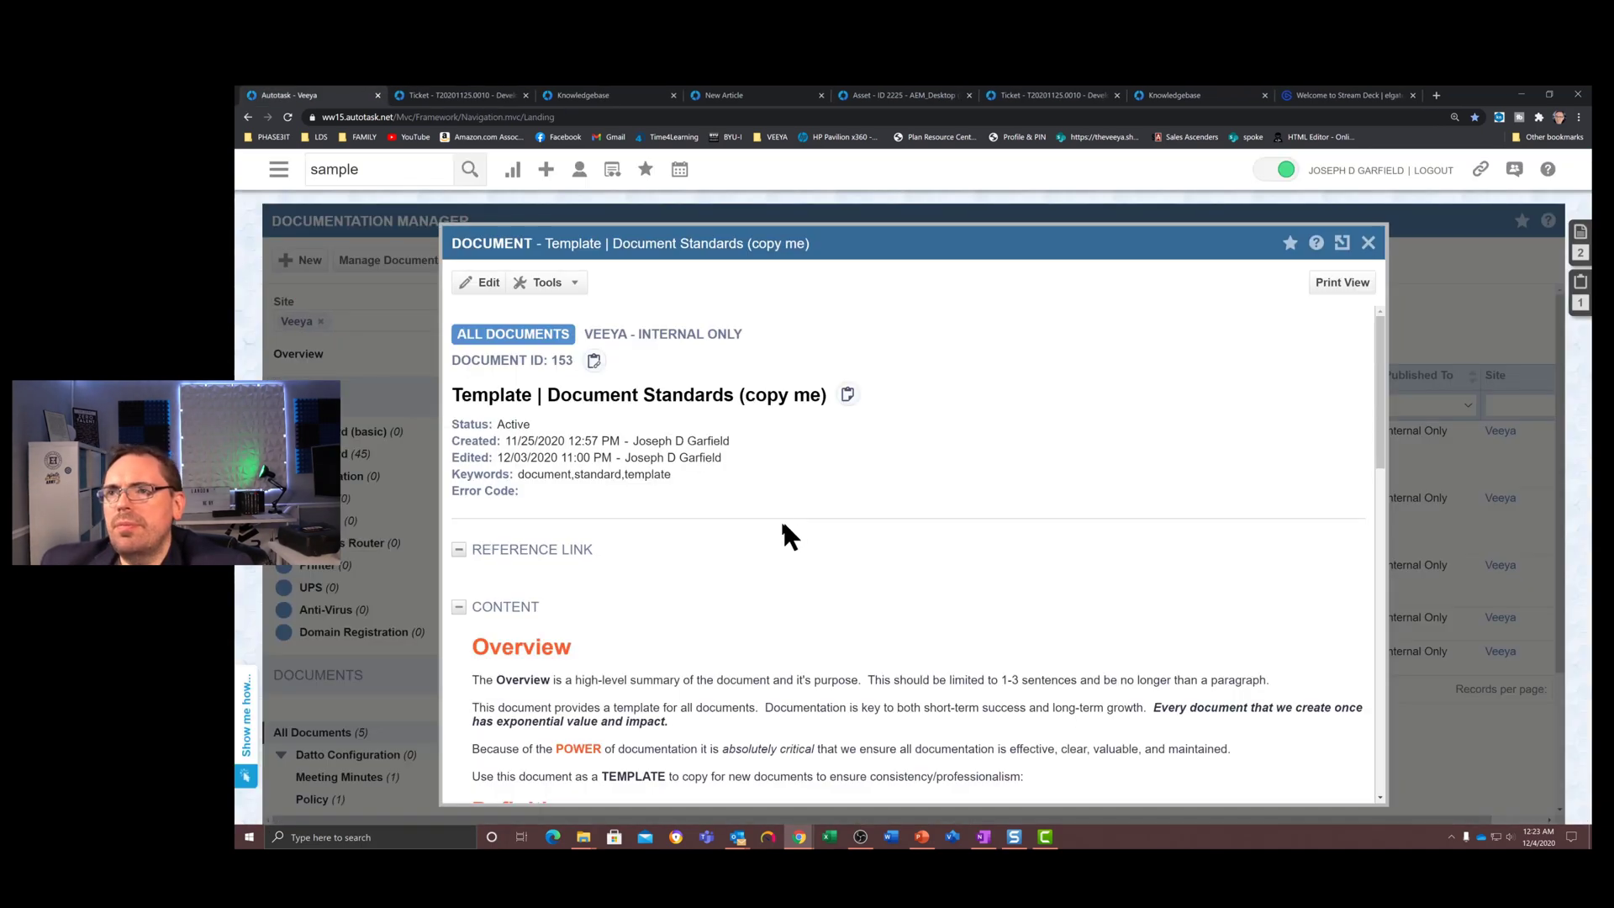
Close the original template document and refresh Veeya's document list with its document categories expanded.
click(1369, 243)
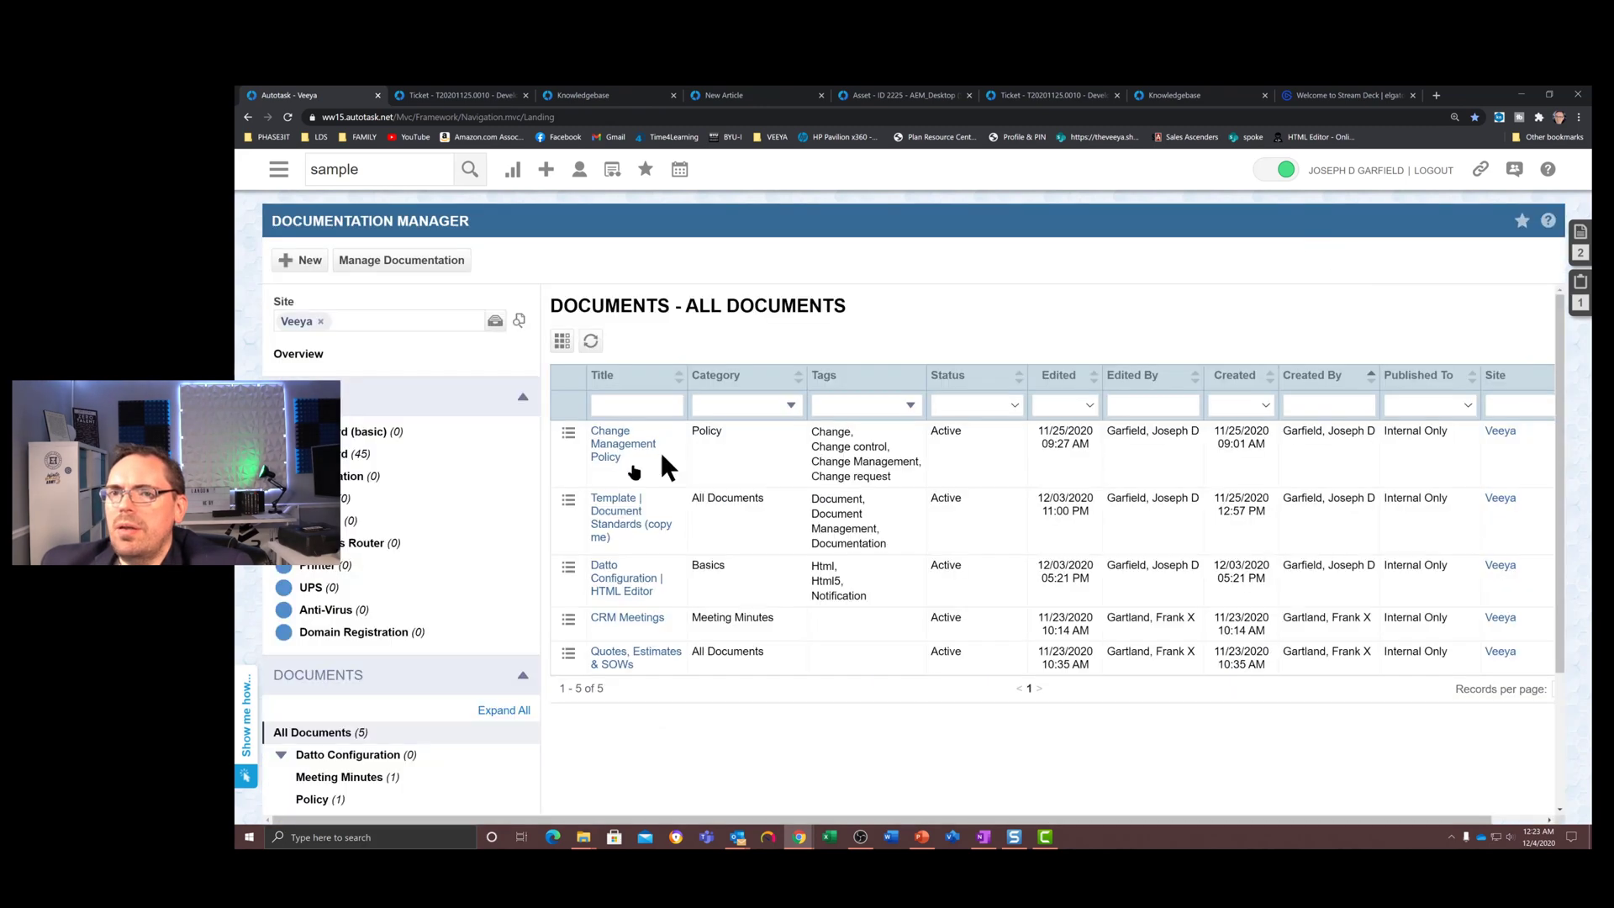
click(504, 710)
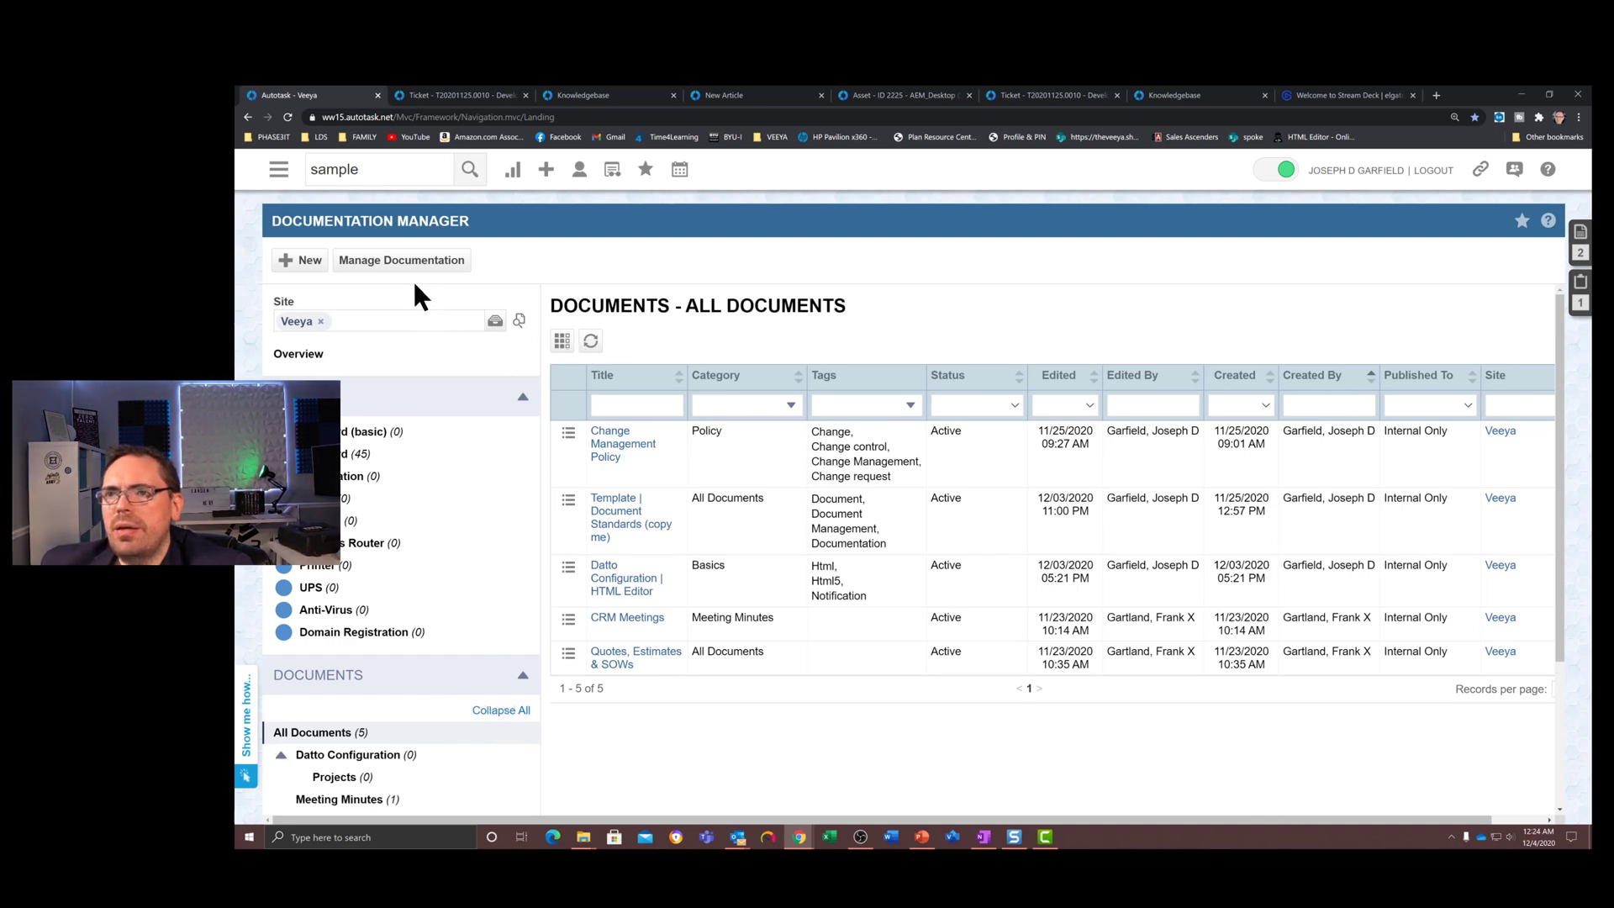
click(592, 343)
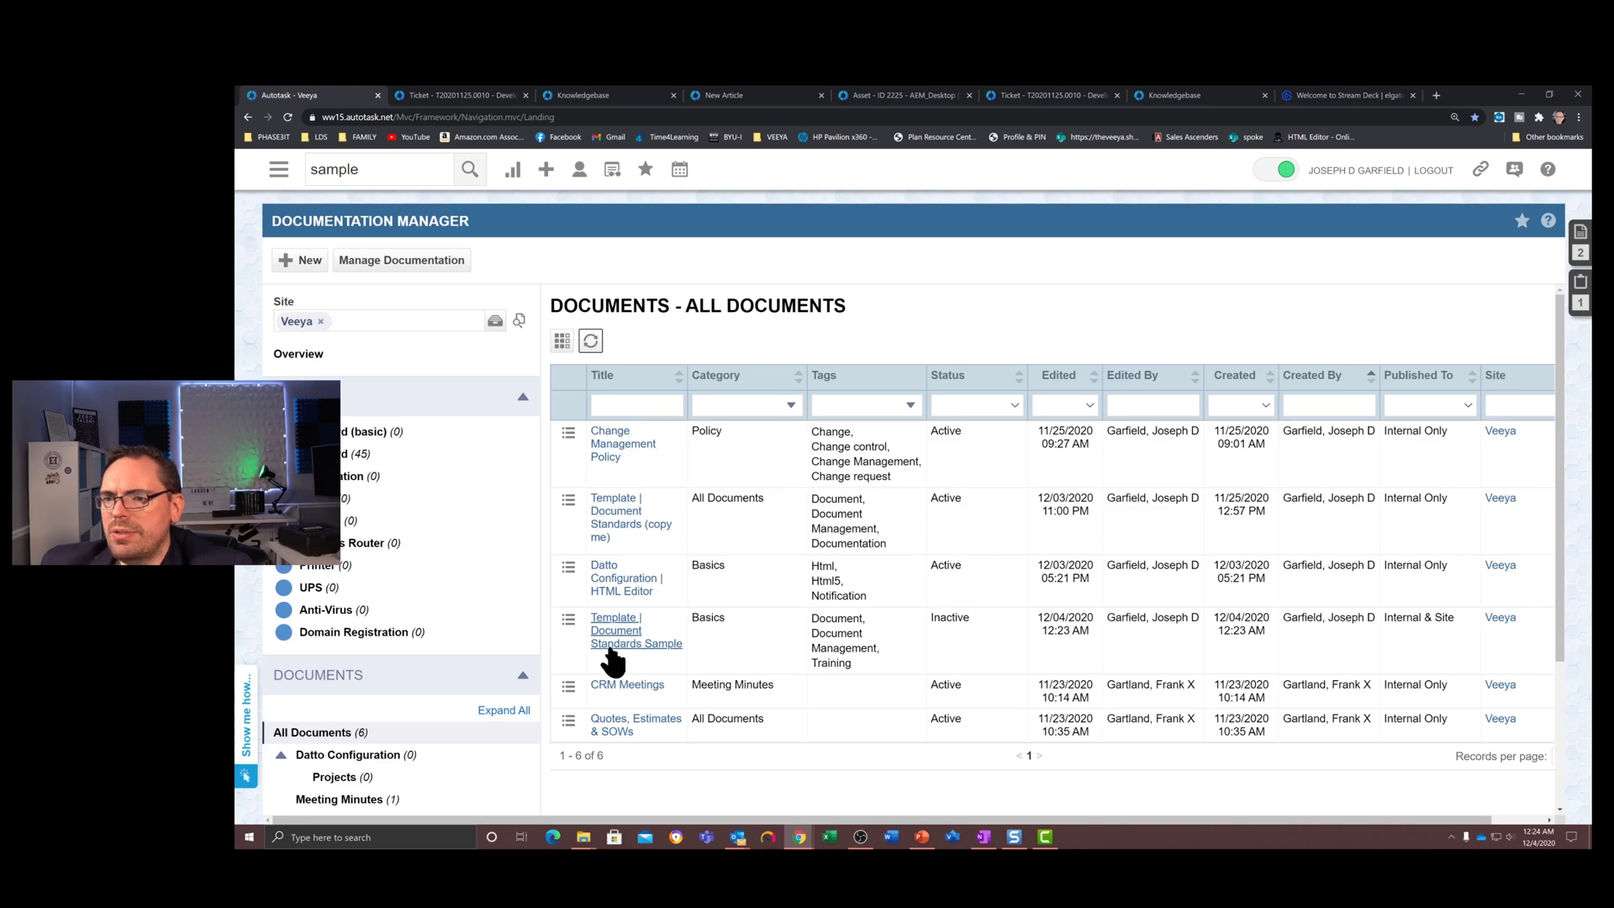
Open the Template | Document Standards Sample document, review its details and content, and close it.
click(611, 647)
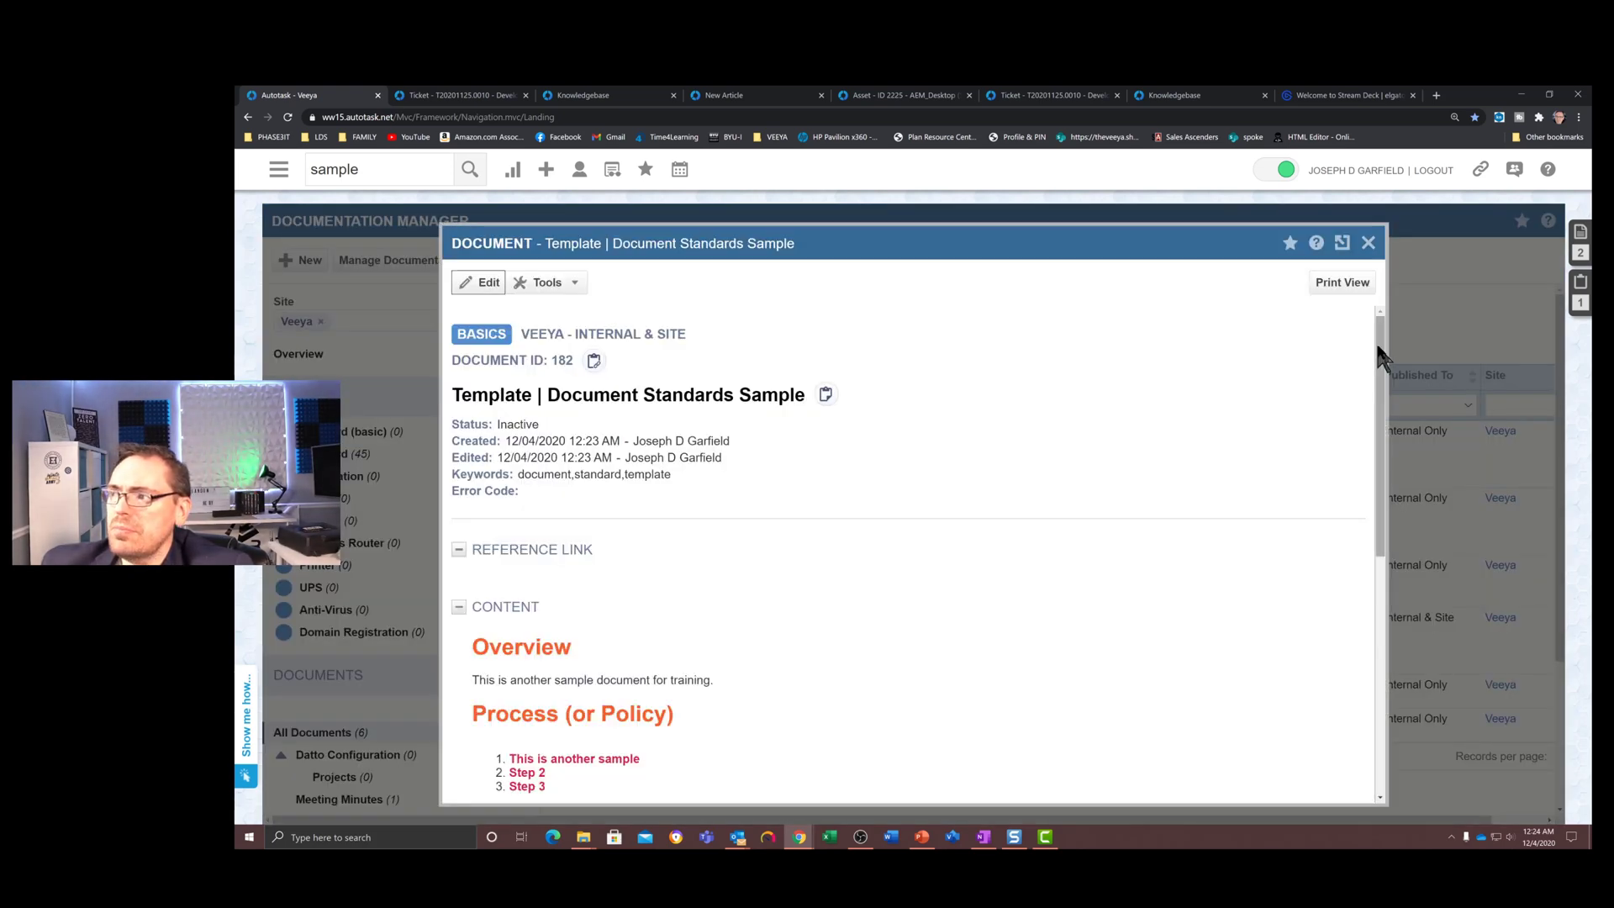
drag(1377, 345, 1369, 245)
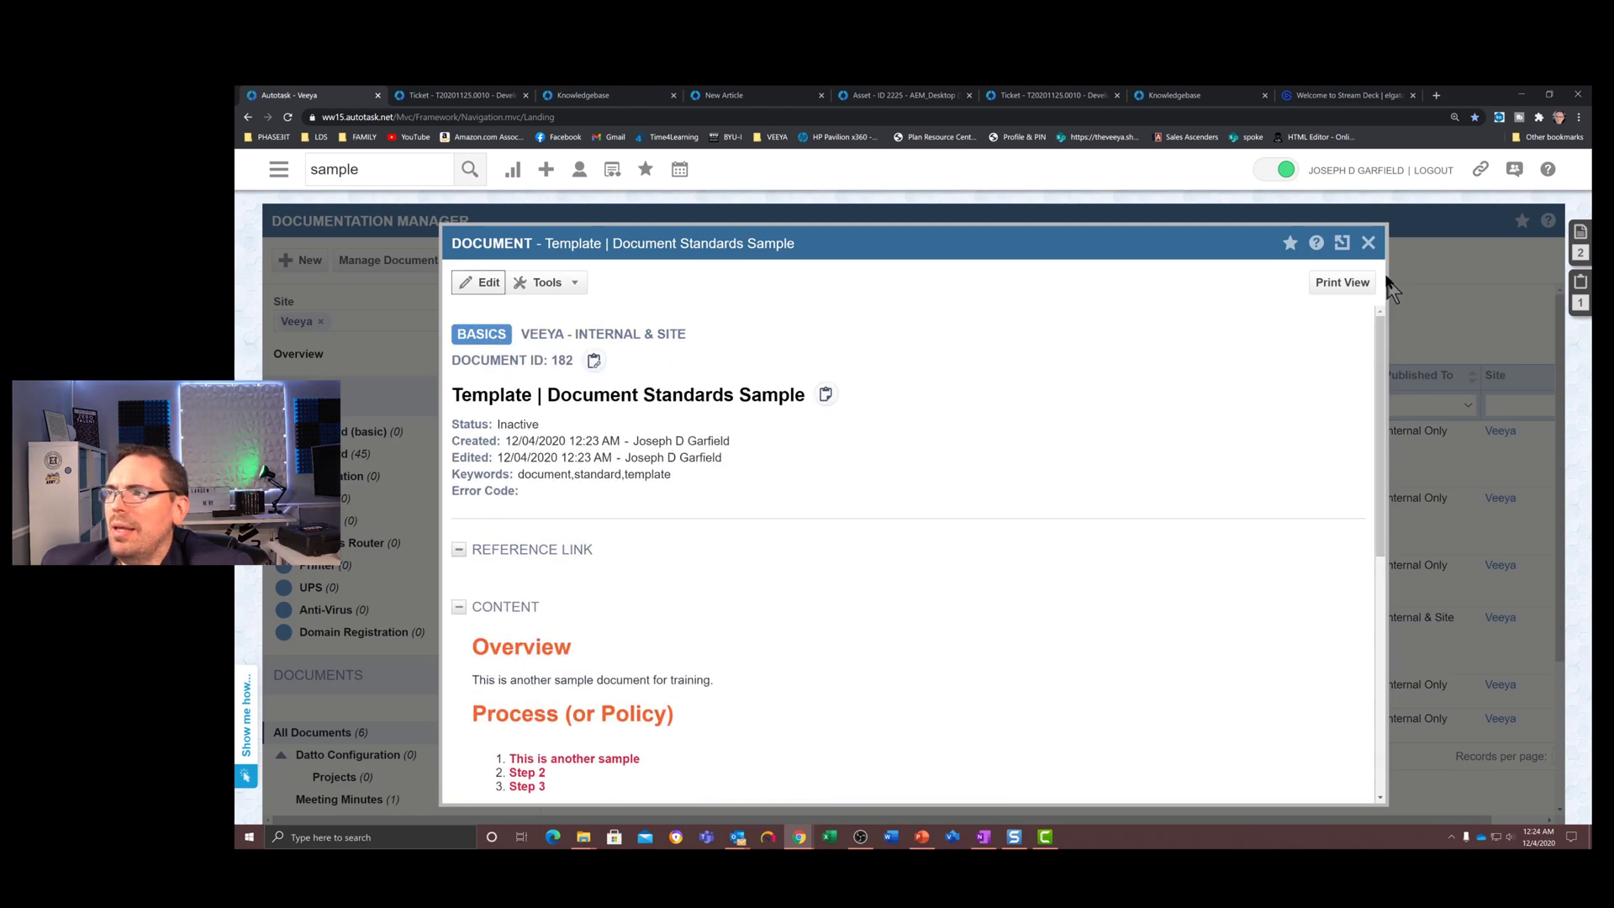
click(1368, 243)
key(alt+Tab)
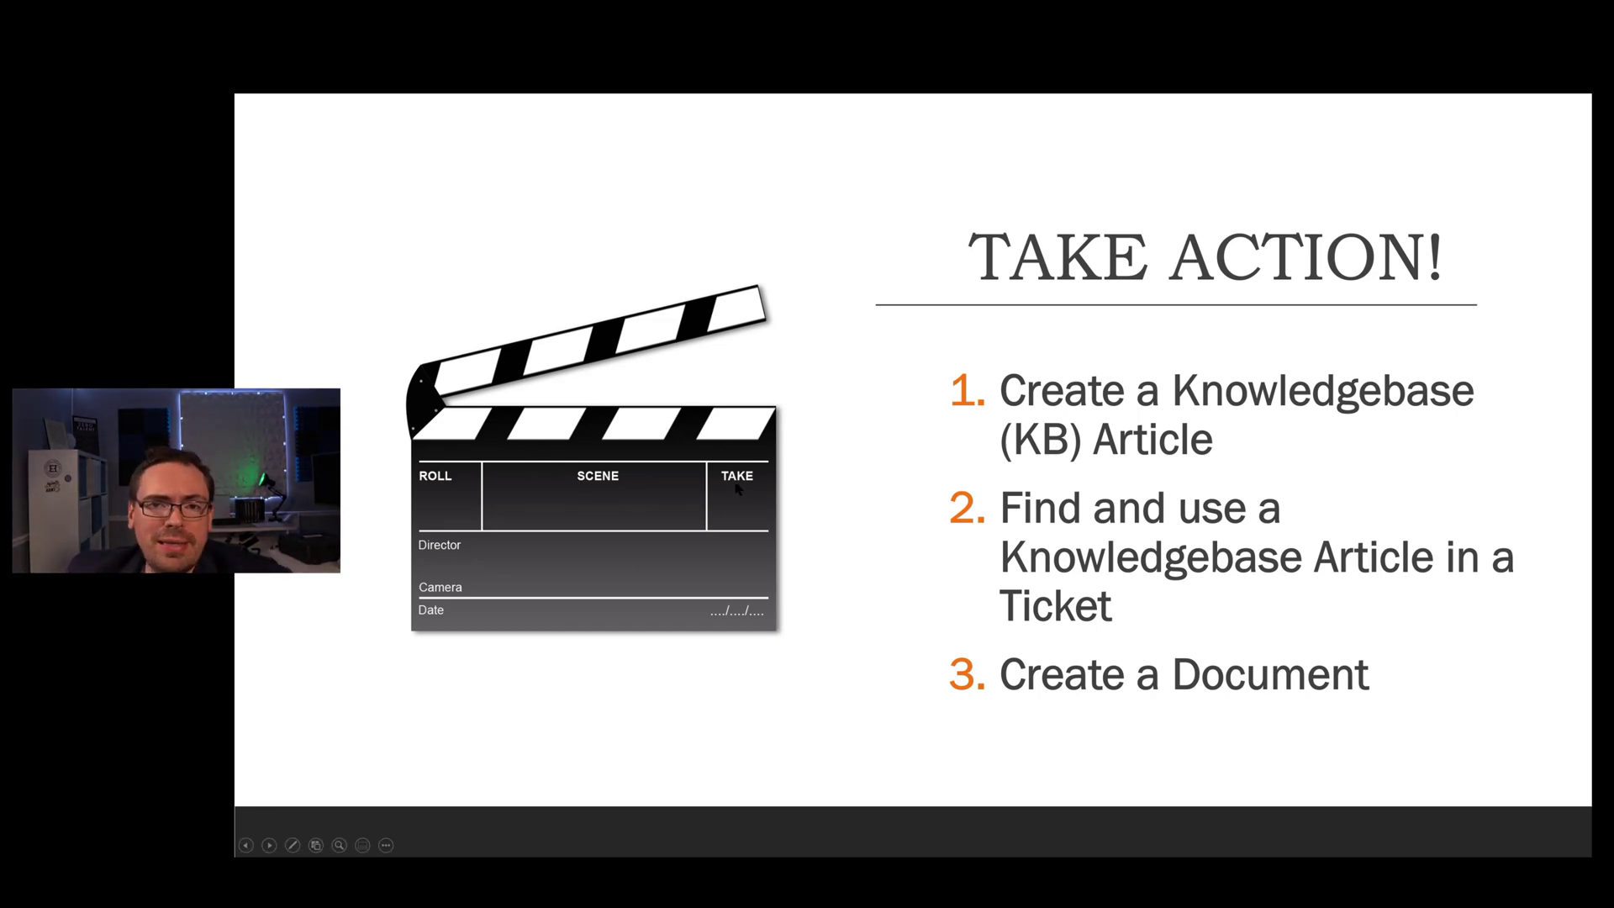
click(905, 678)
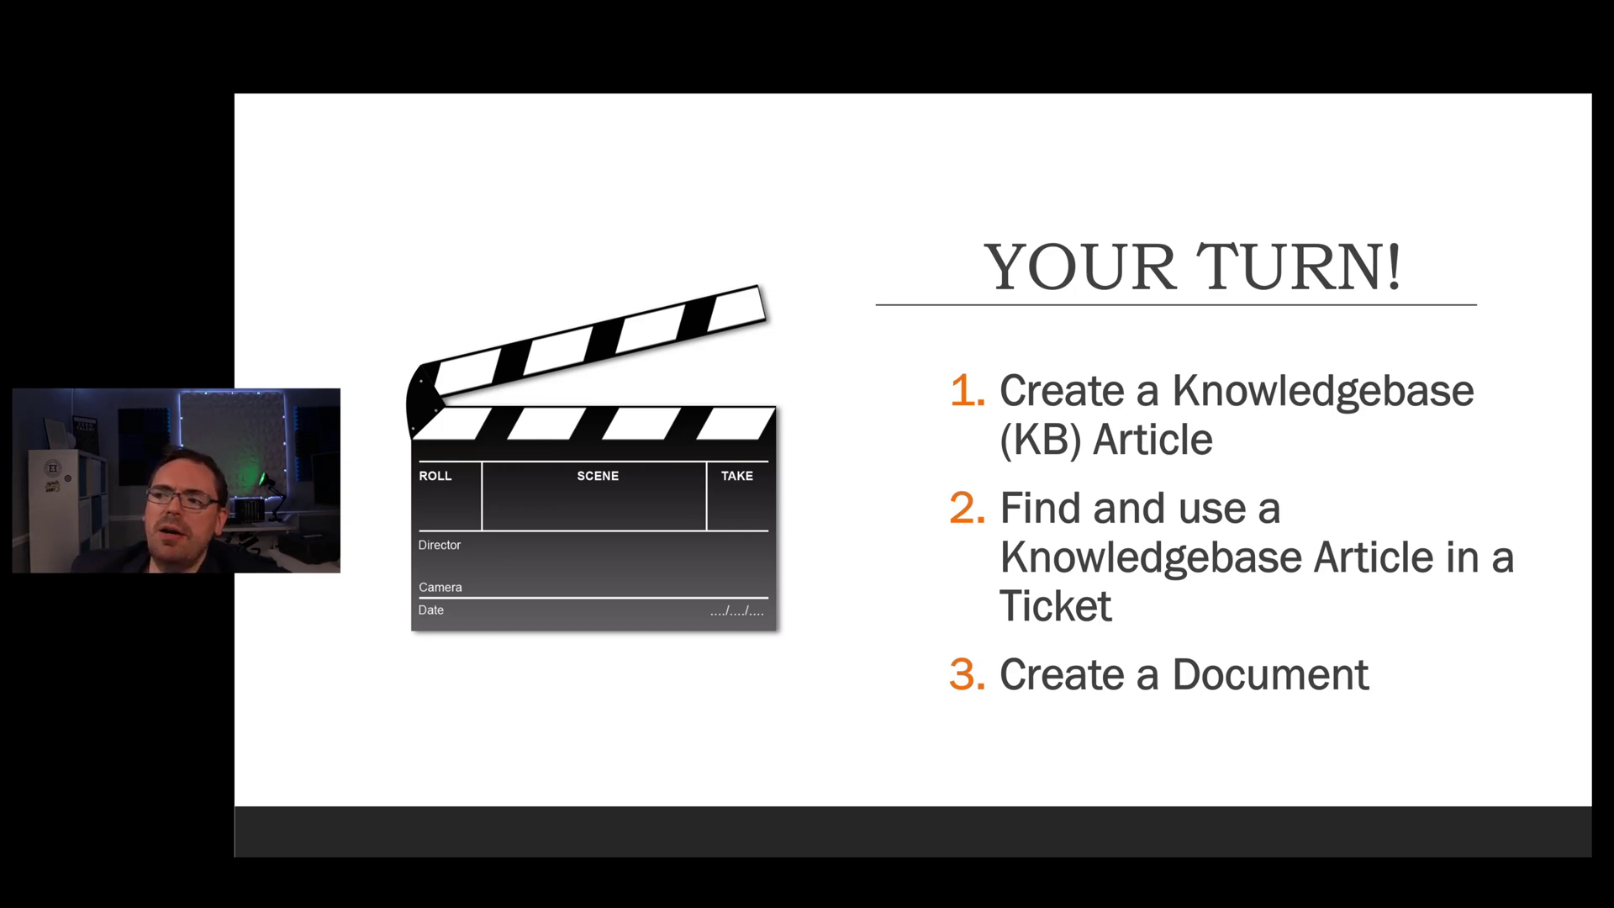
key(Right)
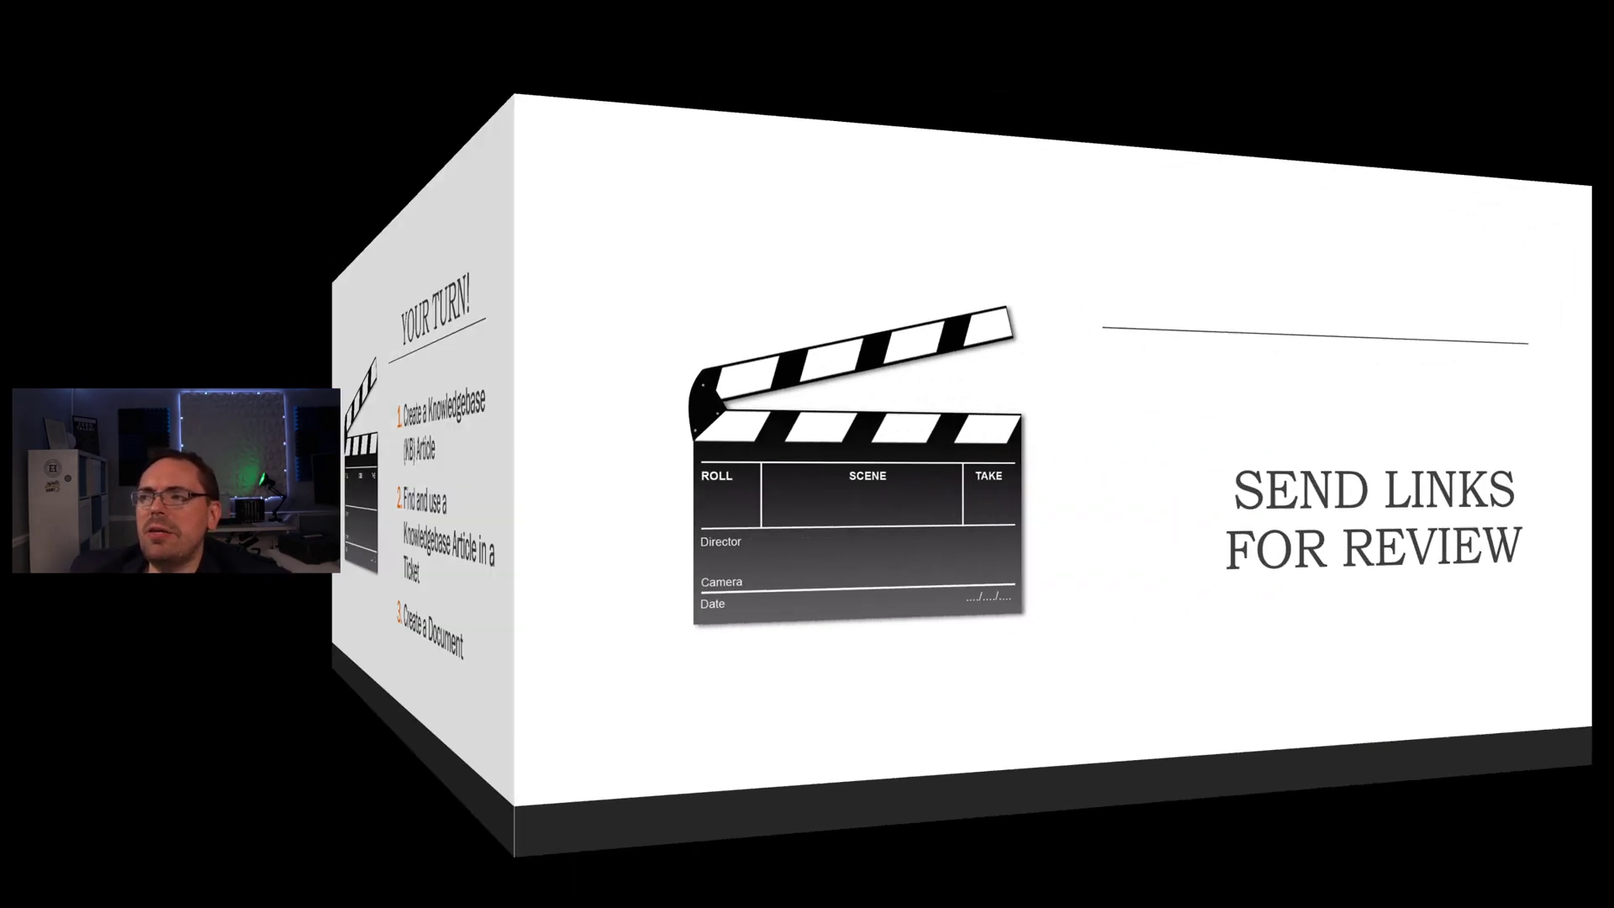